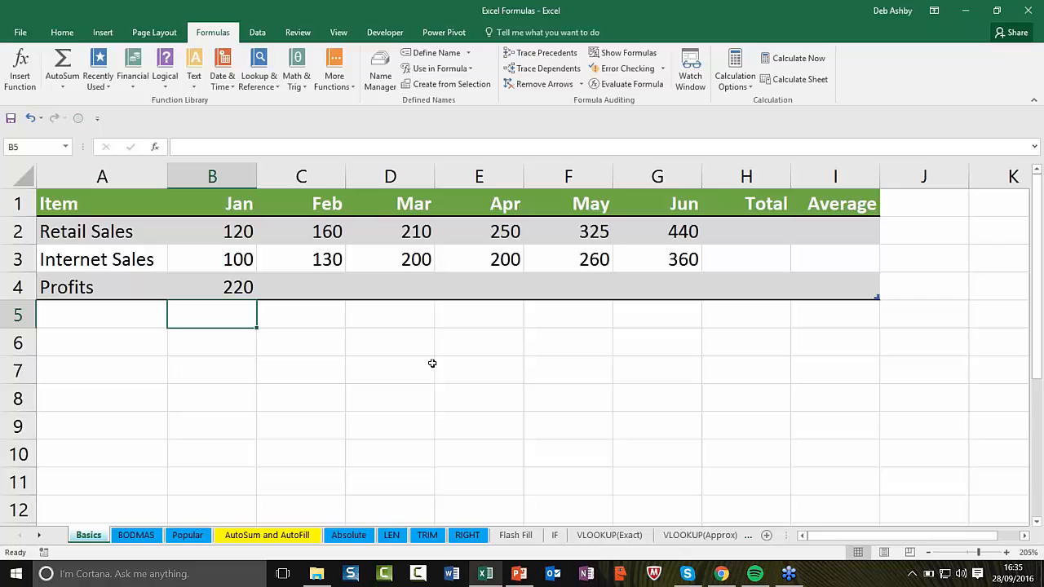
Step: Browse the Financial, Logical, Text, Date & Time and Recently Used function lists
key(XF86AudioRaiseVolume)
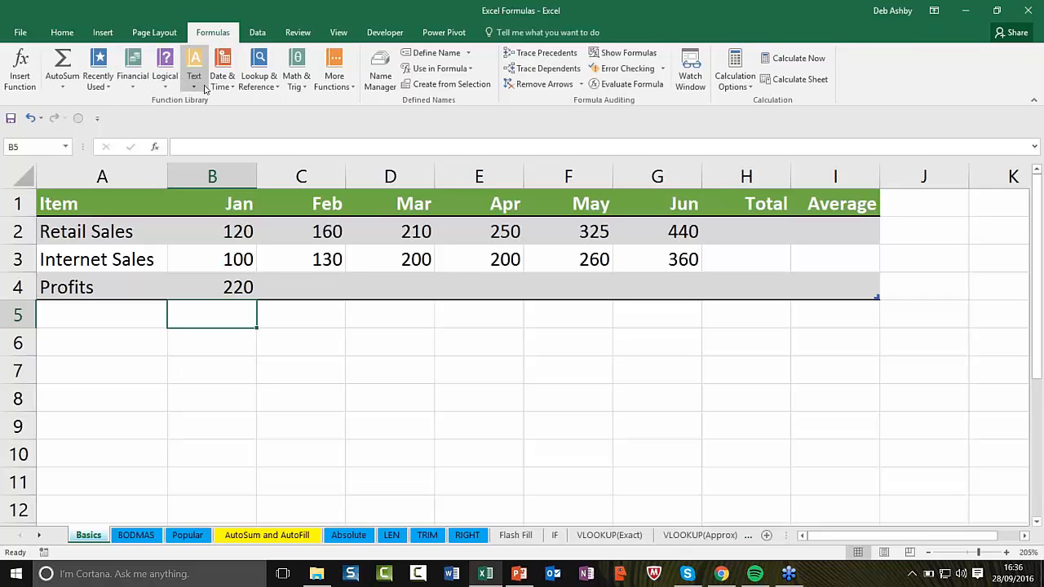
click(135, 88)
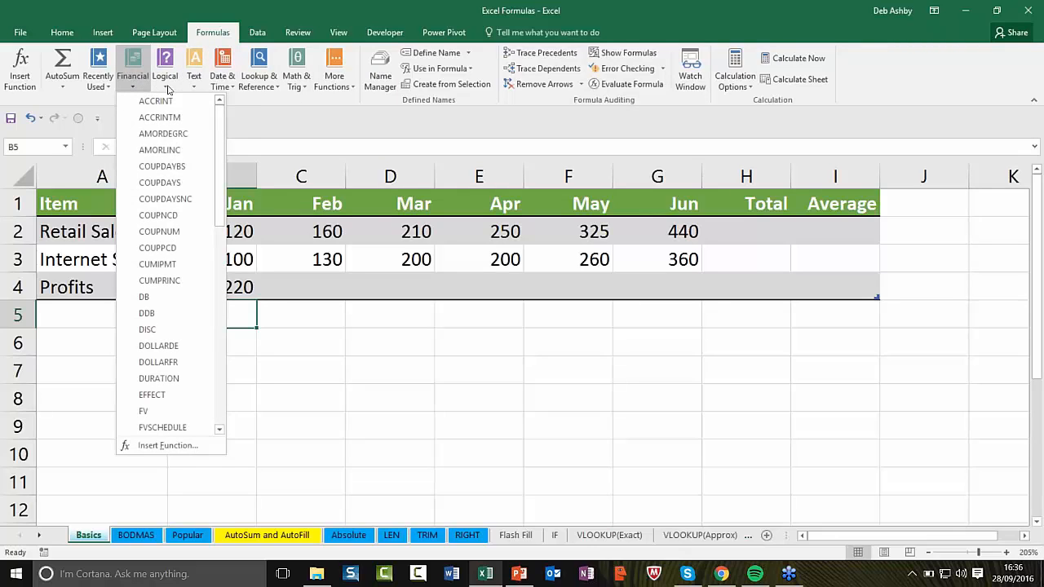
click(170, 88)
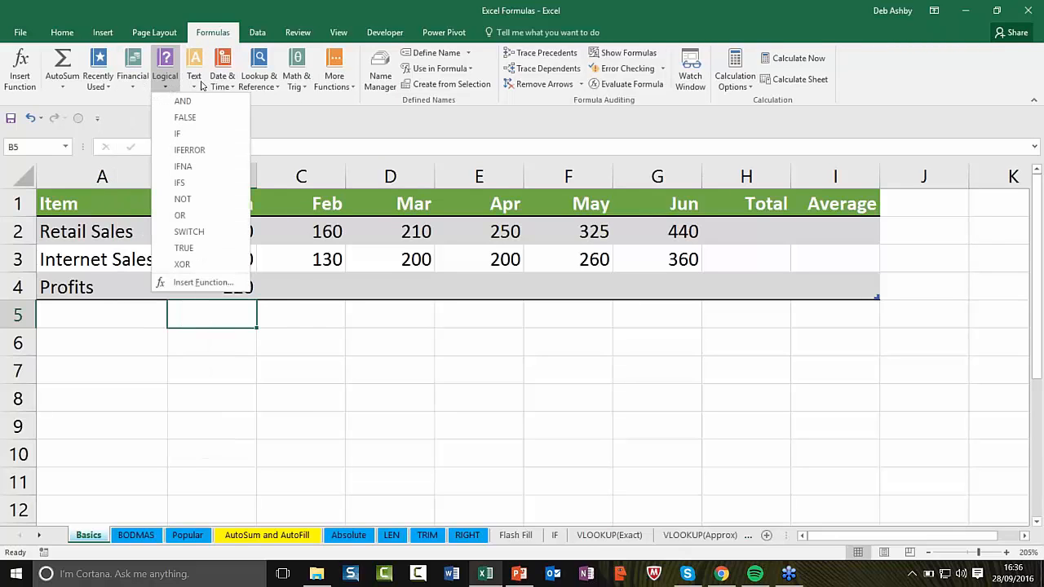
click(200, 86)
click(223, 84)
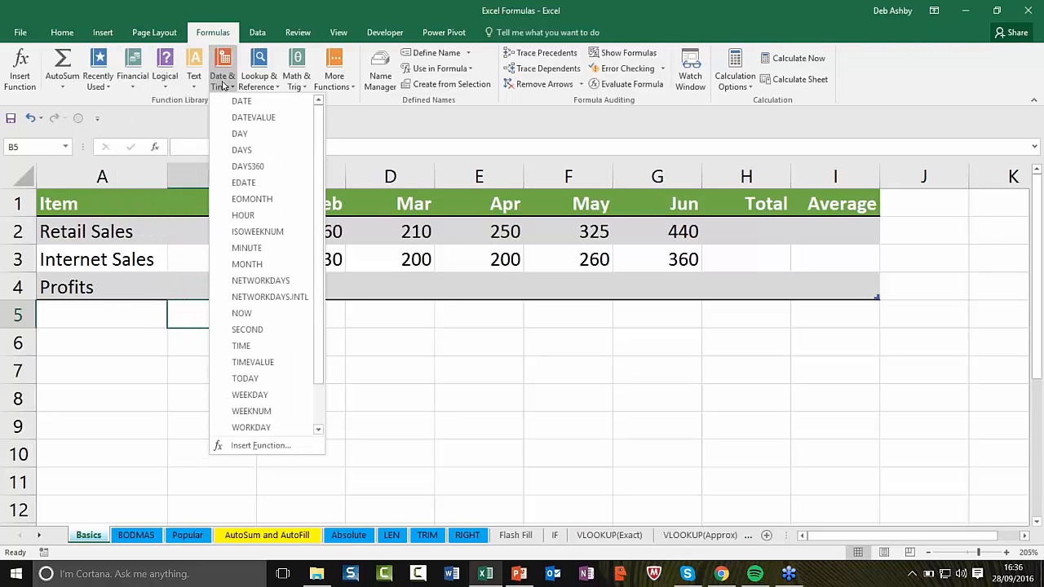
click(110, 81)
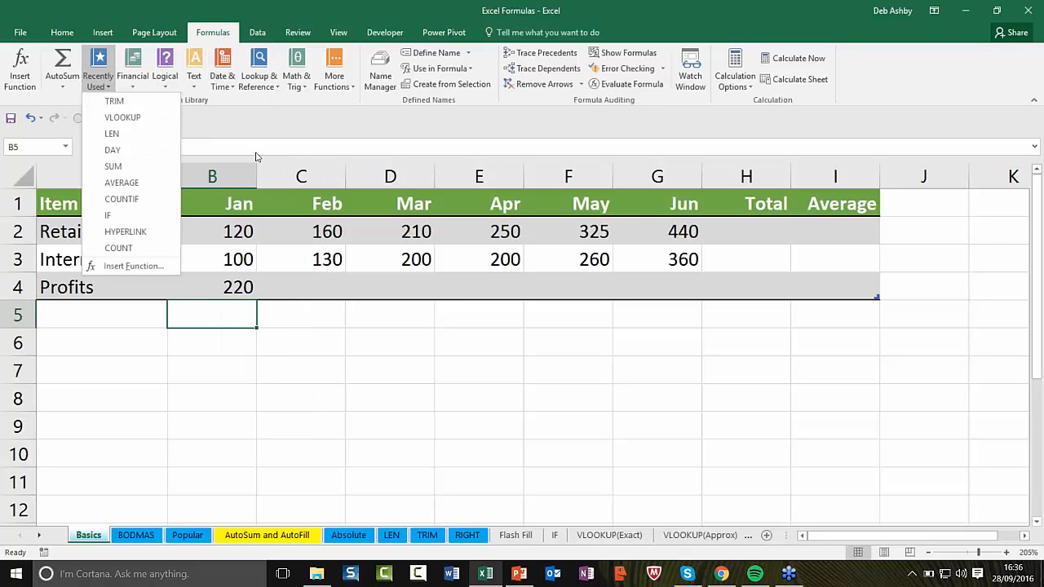
click(286, 319)
click(288, 314)
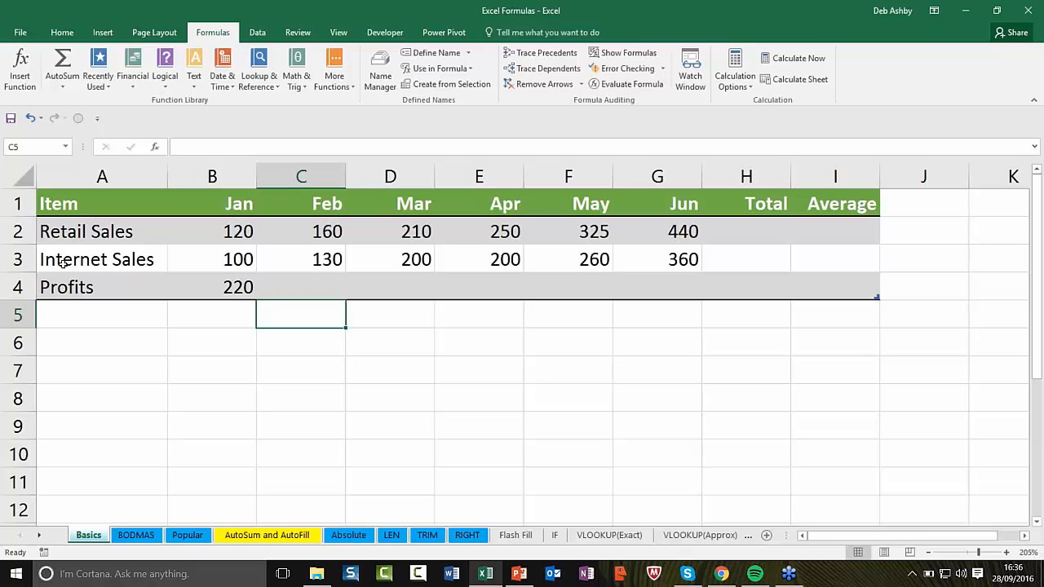
Step: Examine the January Profits formula in B4 and the Retail Sales and Internet Sales cells it refers to
click(223, 289)
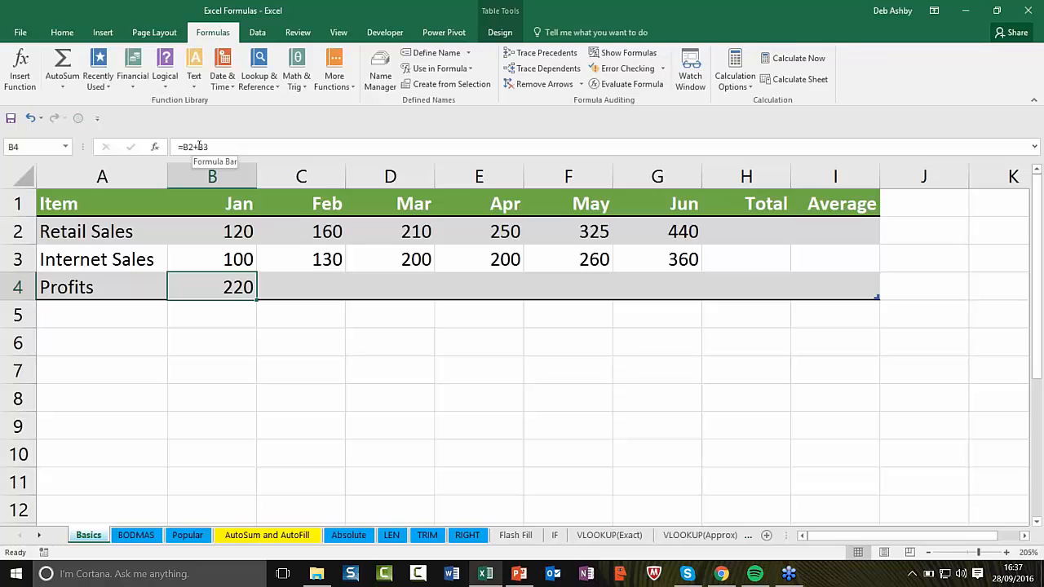
click(390, 348)
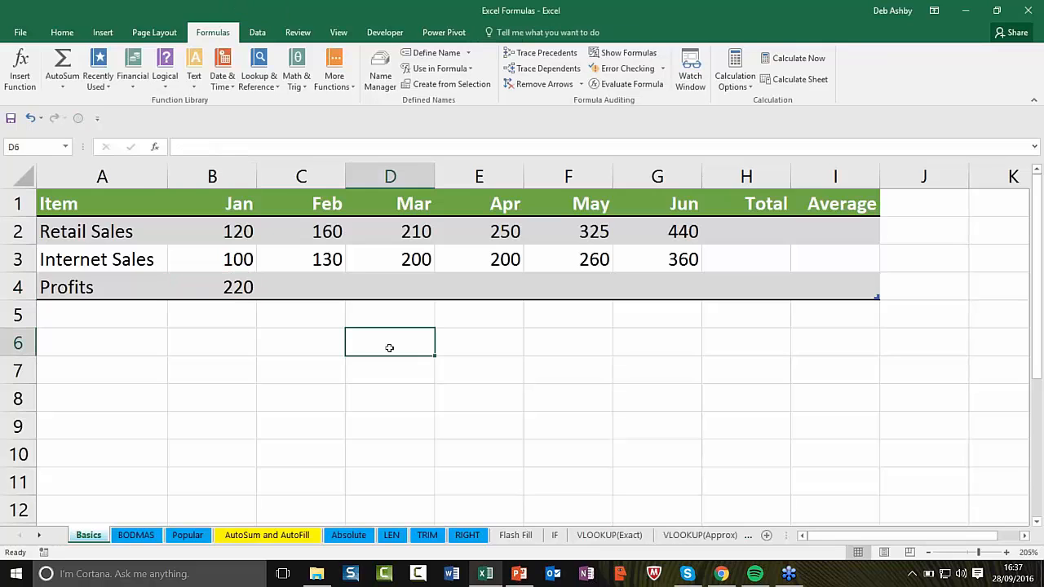
text(=)
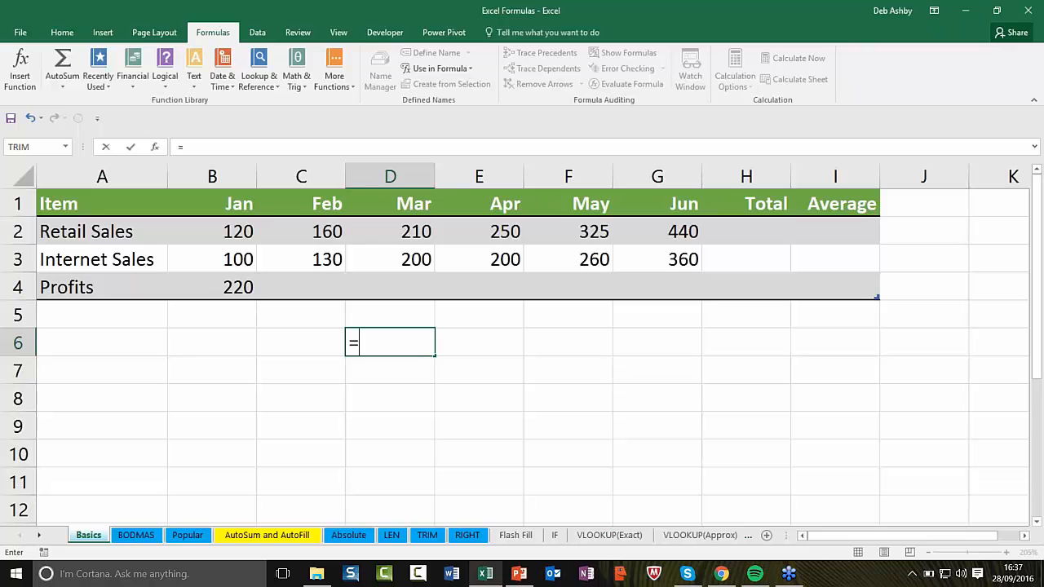
key(Escape)
click(234, 292)
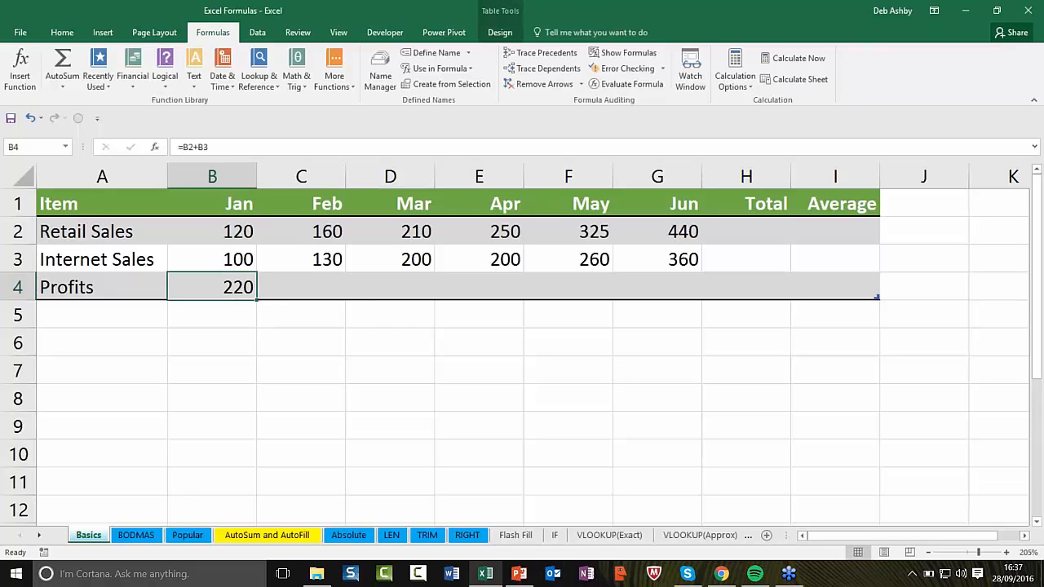
click(219, 231)
click(212, 259)
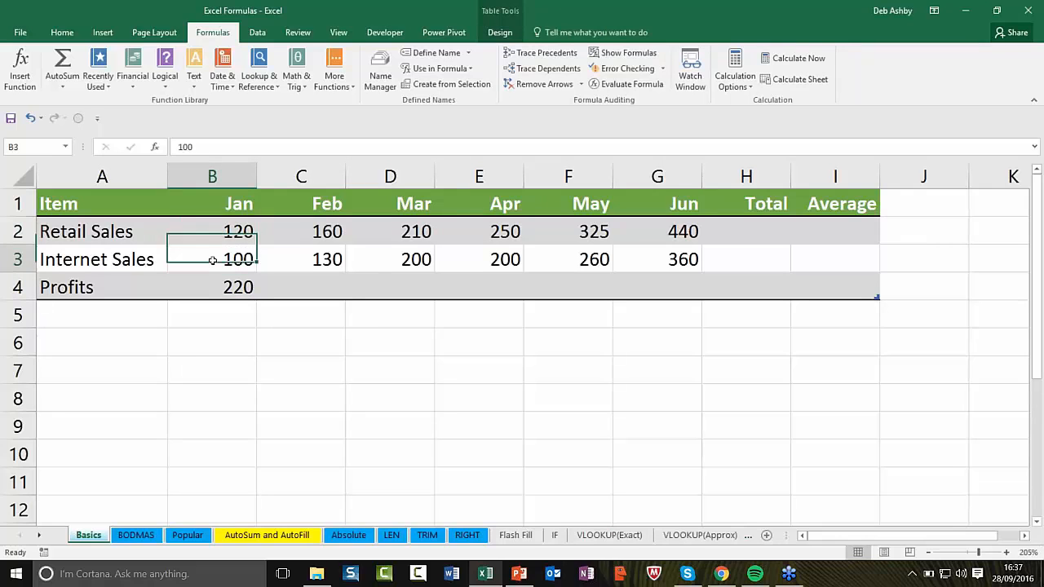
click(228, 287)
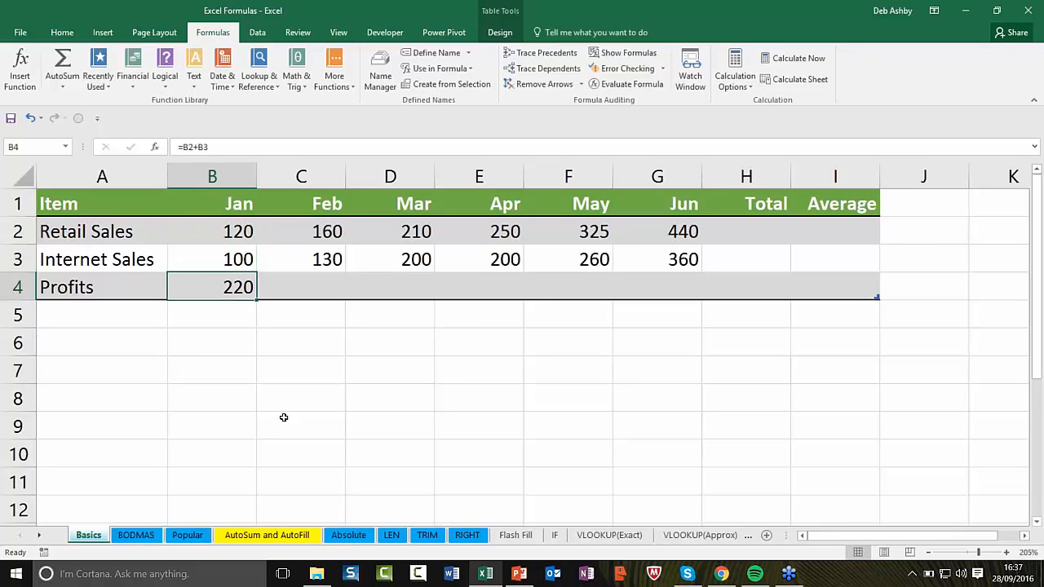
click(294, 279)
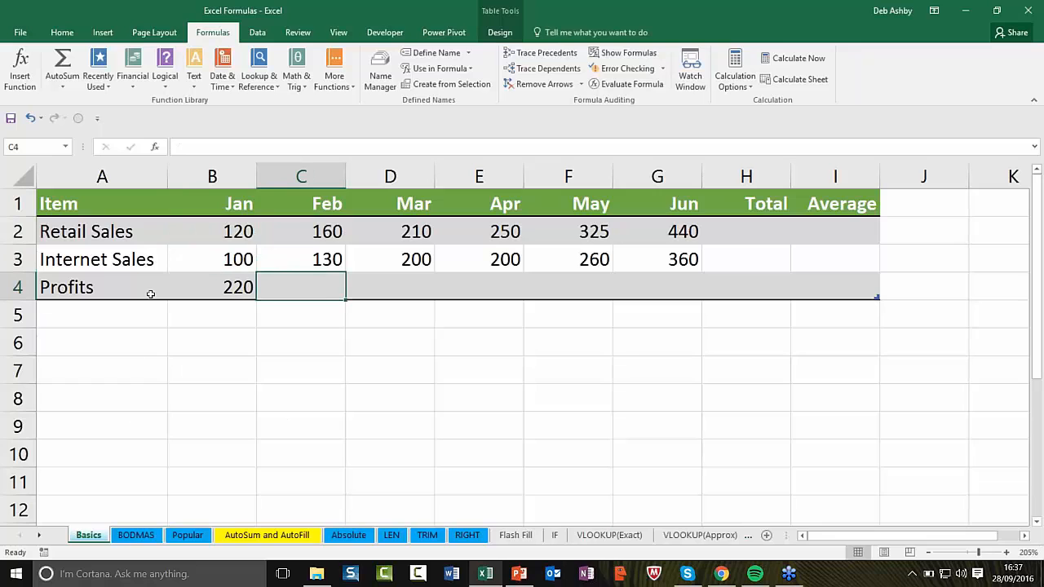
click(220, 288)
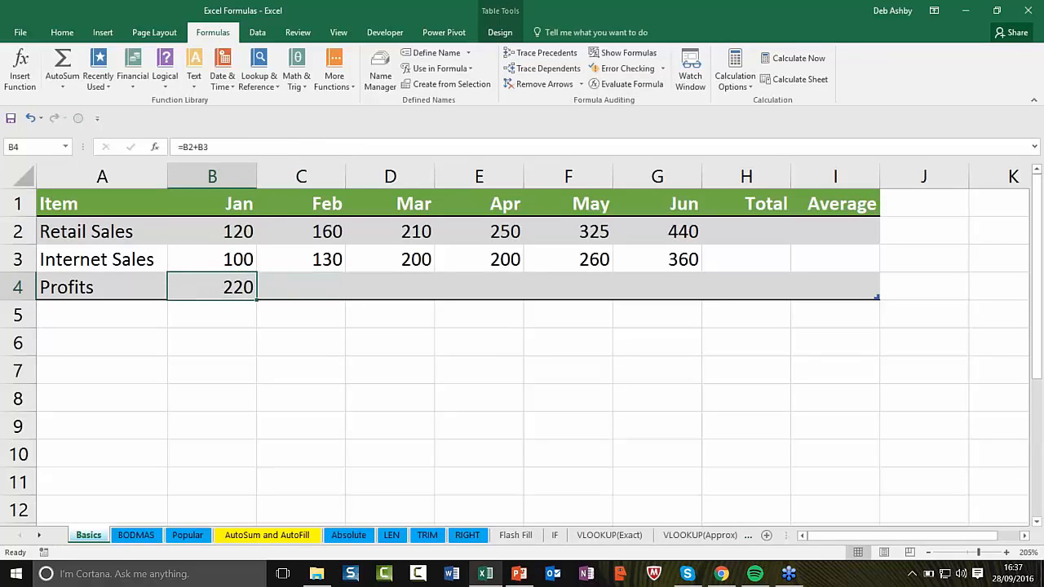
click(295, 285)
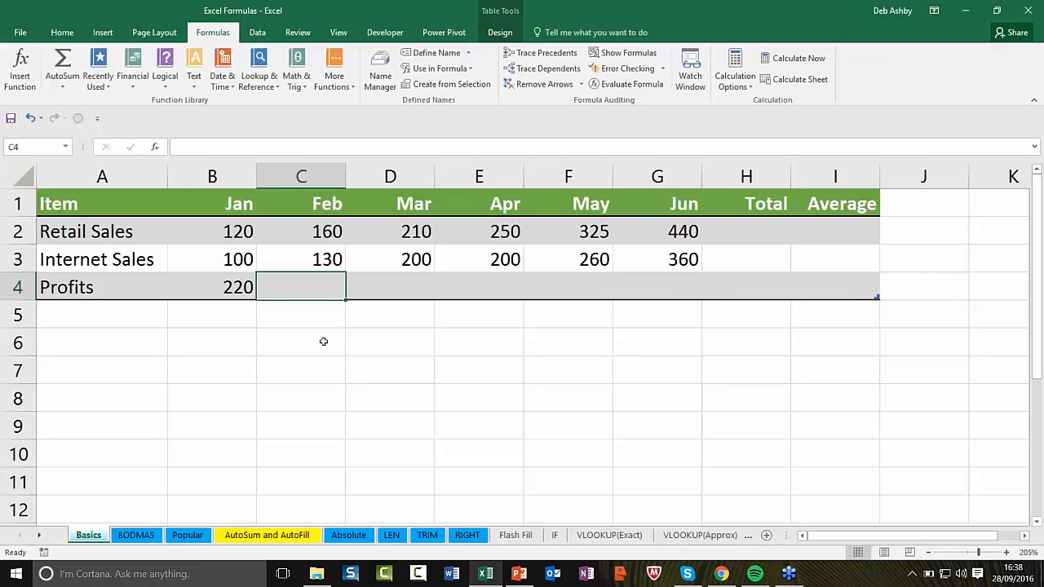
click(317, 236)
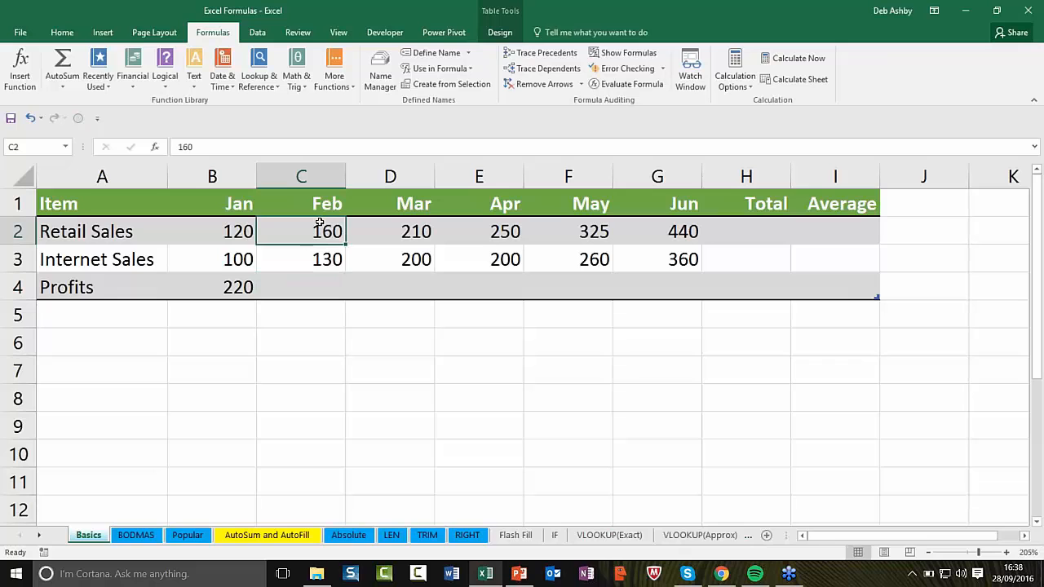
click(317, 282)
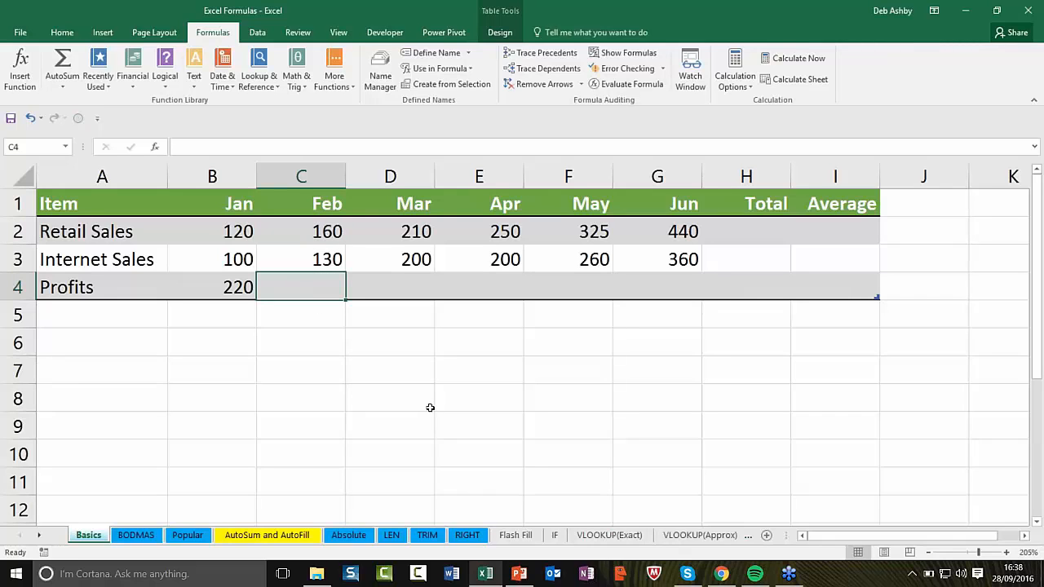
text(=)
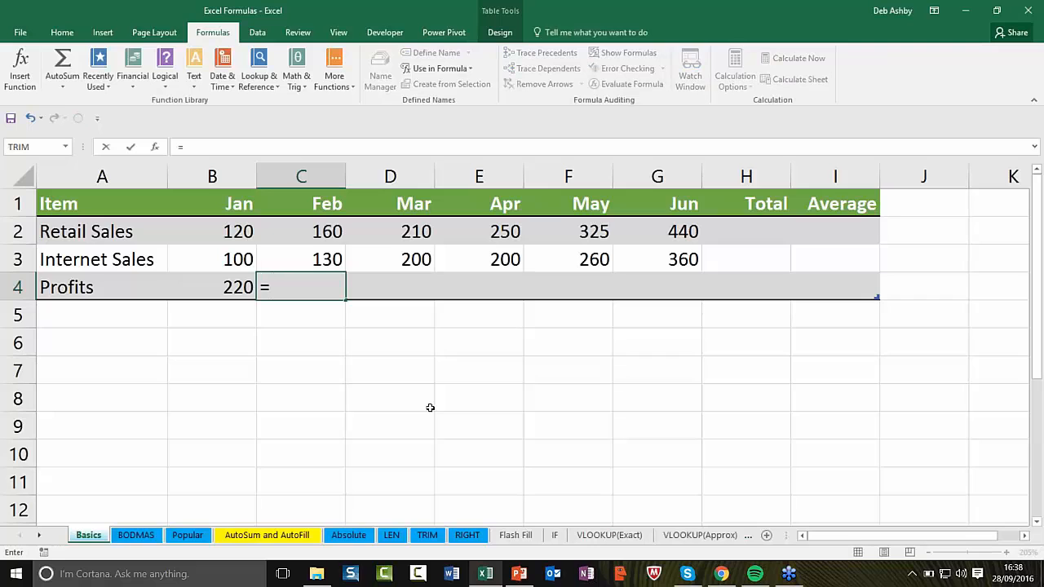
text(SUM)
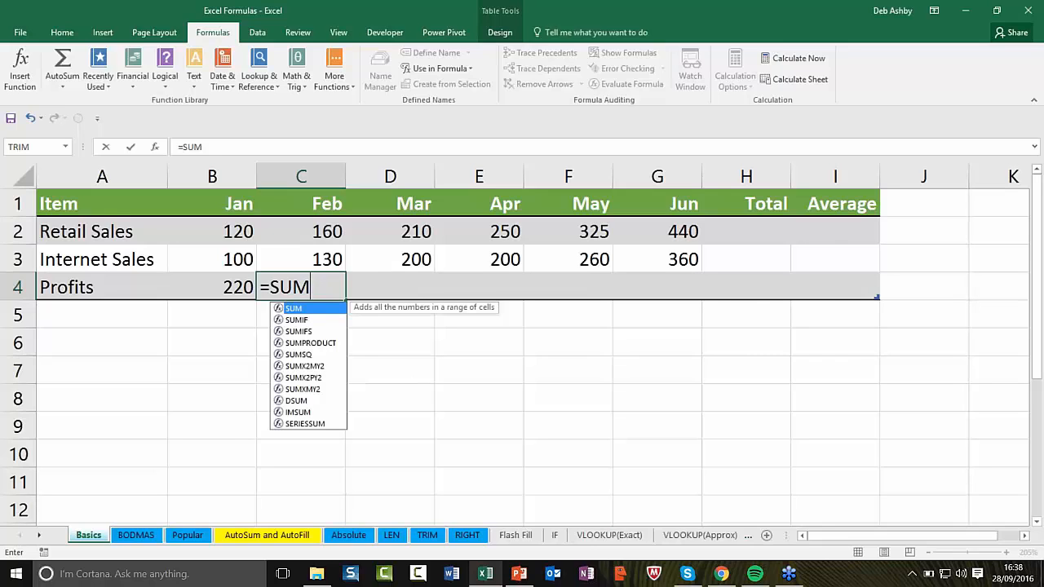
key(BackSpace)
key(BackSpace)
key(BackSpace)
key(BackSpace)
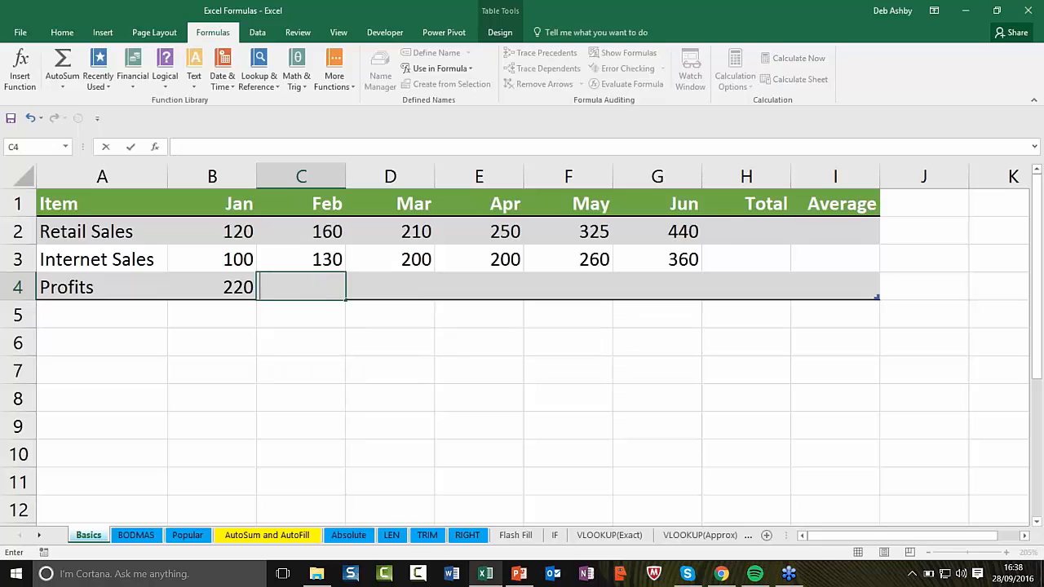
Step: Search Insert Function for "SUM" and "add totals", view the SUM function's description, and close the dialog without inserting anything
click(22, 66)
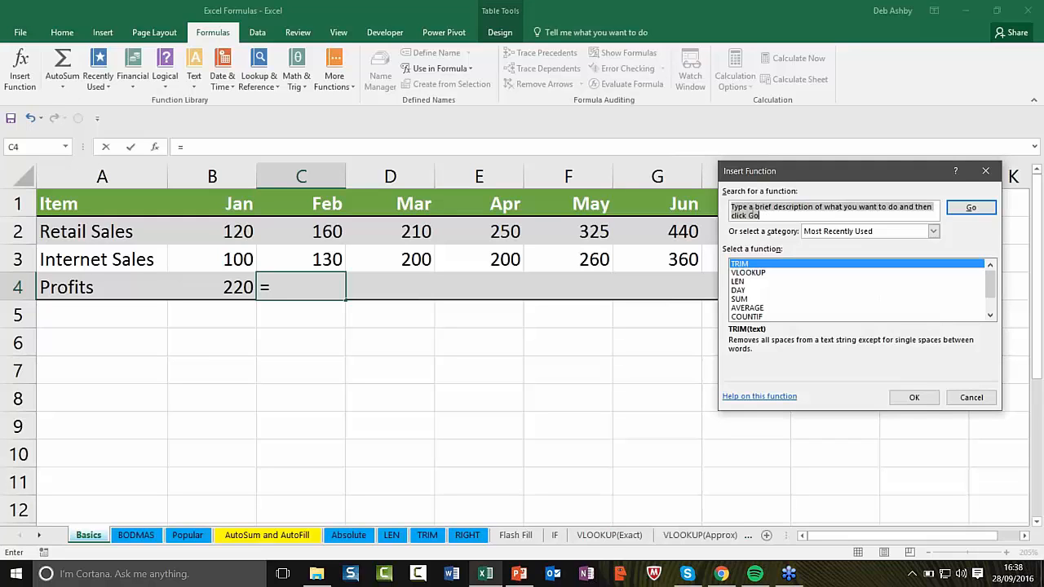
text(SUM)
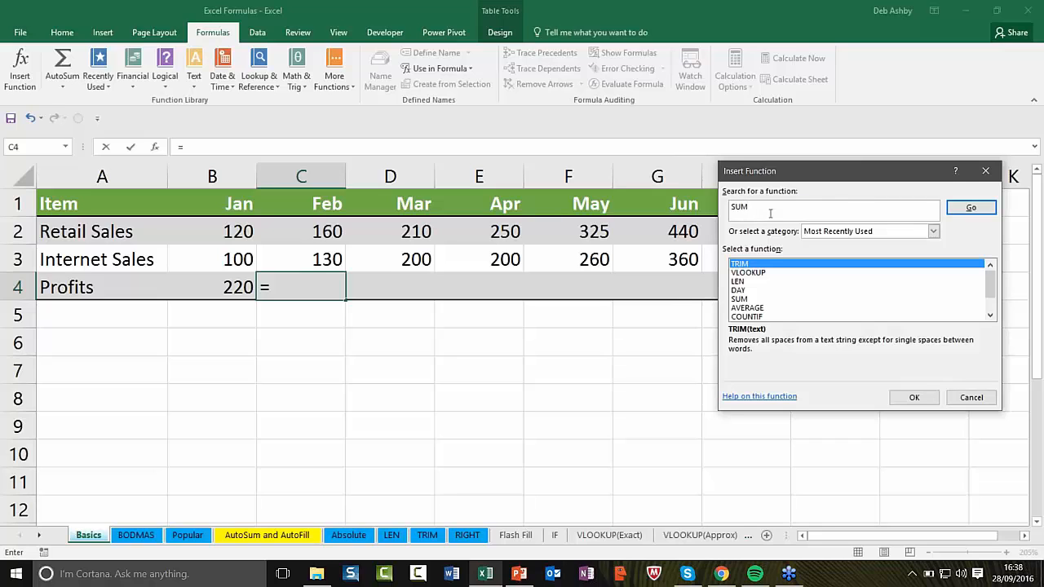
click(983, 214)
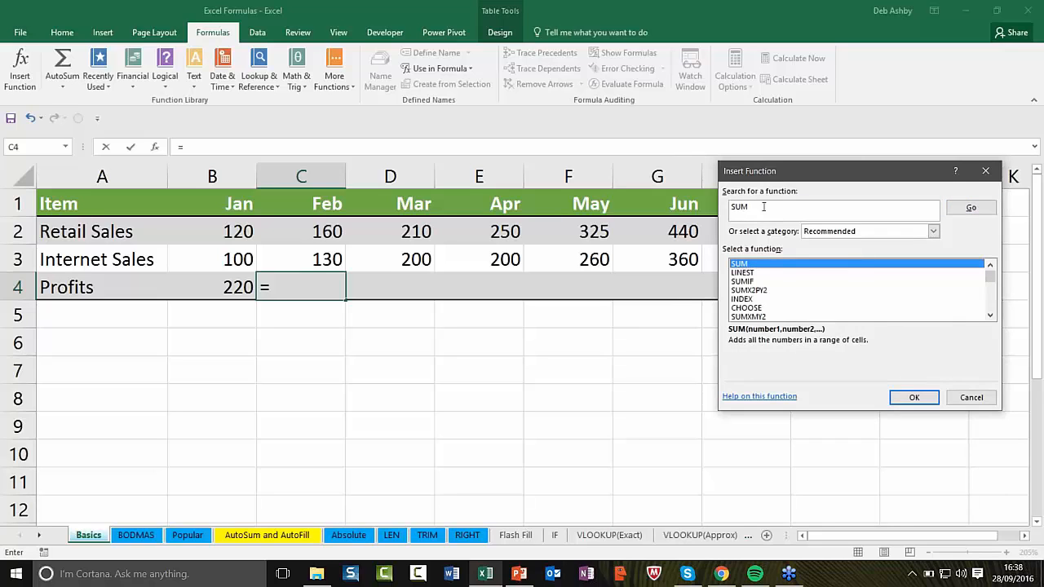
drag(766, 207, 723, 207)
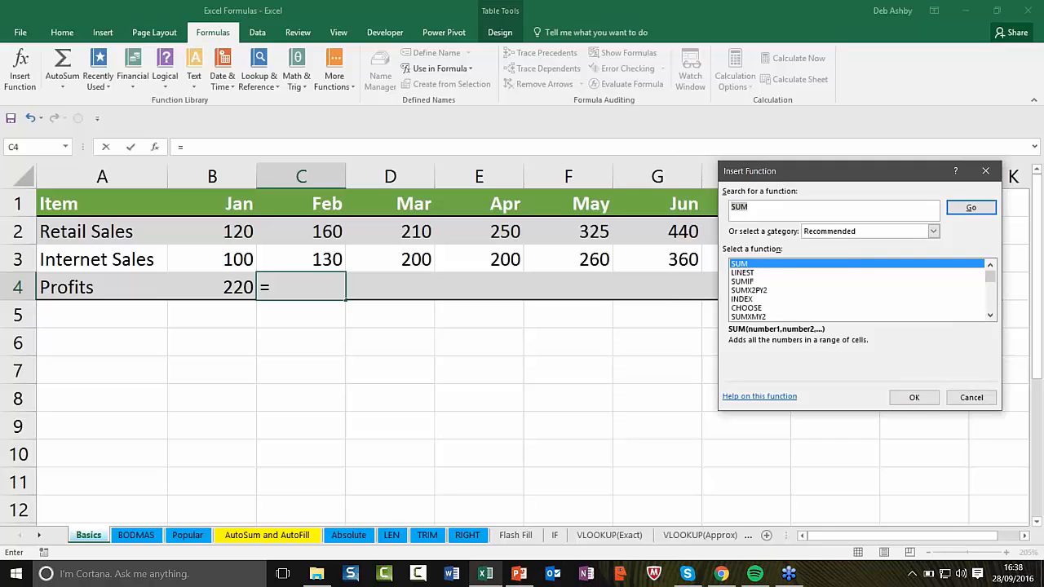
key(BackSpace)
text(add totals)
click(963, 209)
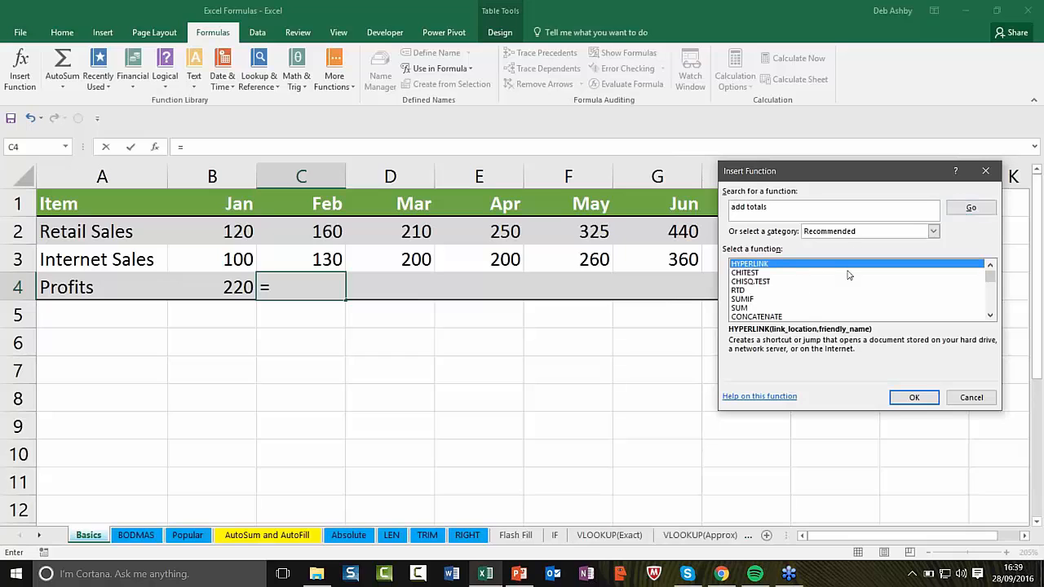
click(747, 310)
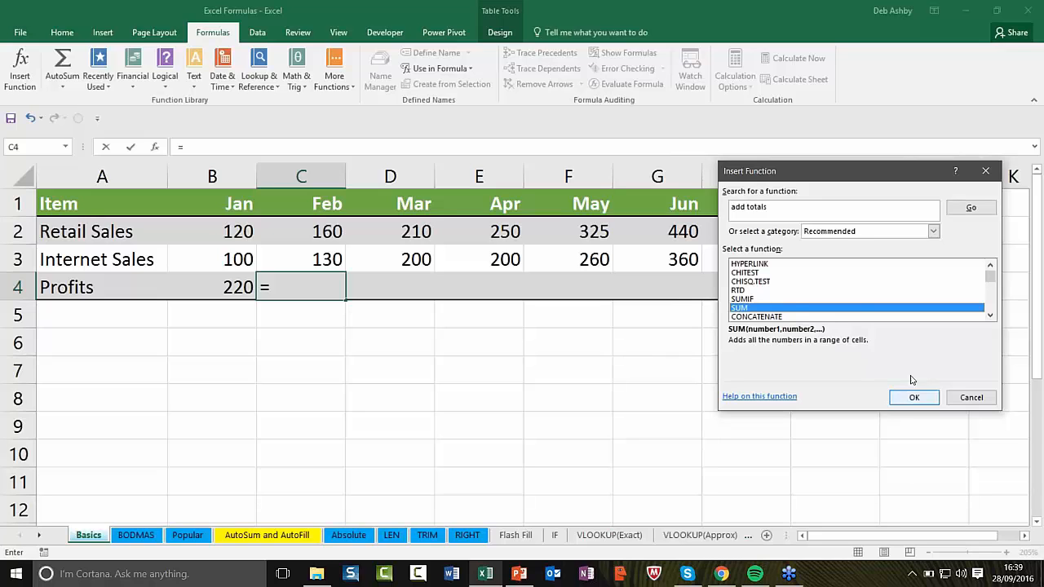
click(971, 397)
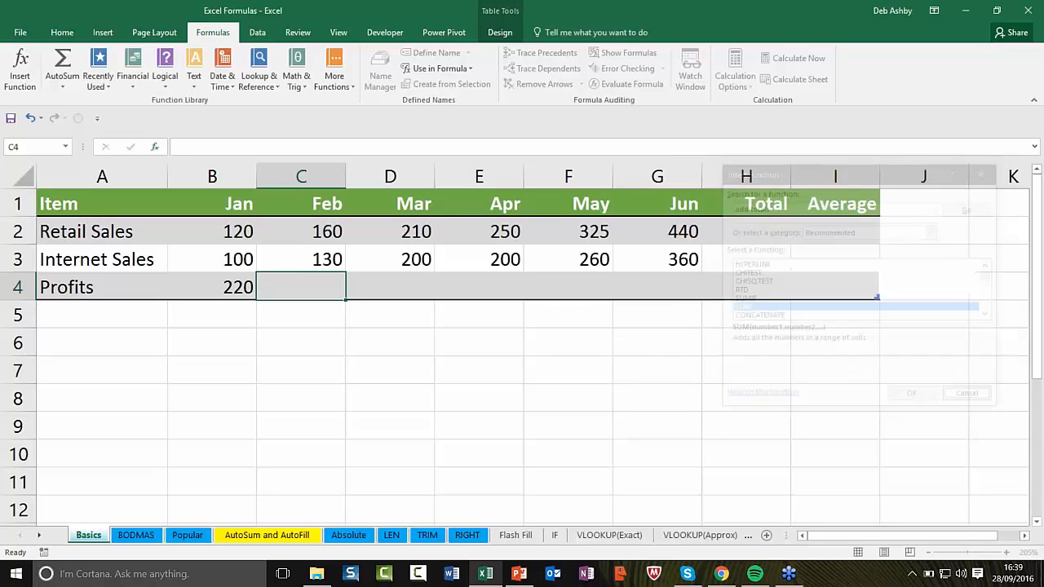
Step: Enter =SUM(C2:C3) in C4 to total February's Retail Sales and Internet Sales
text(=SUM)
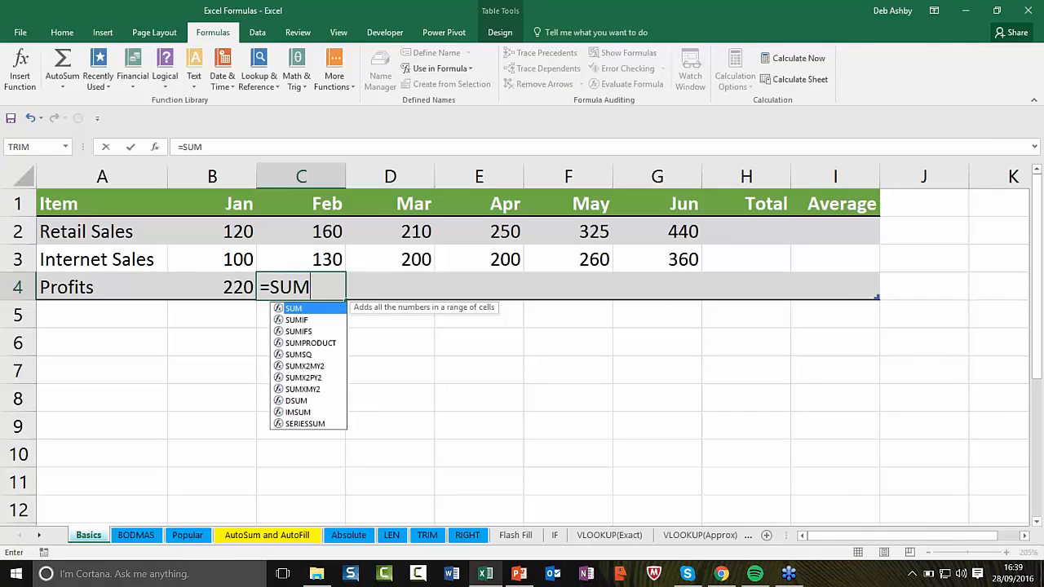
text(()
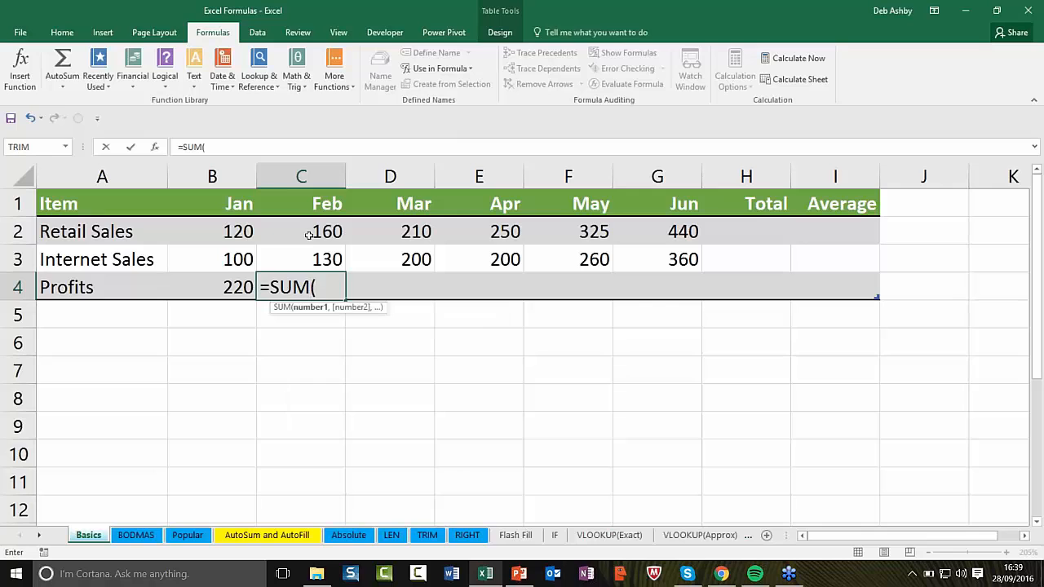
drag(310, 230, 312, 260)
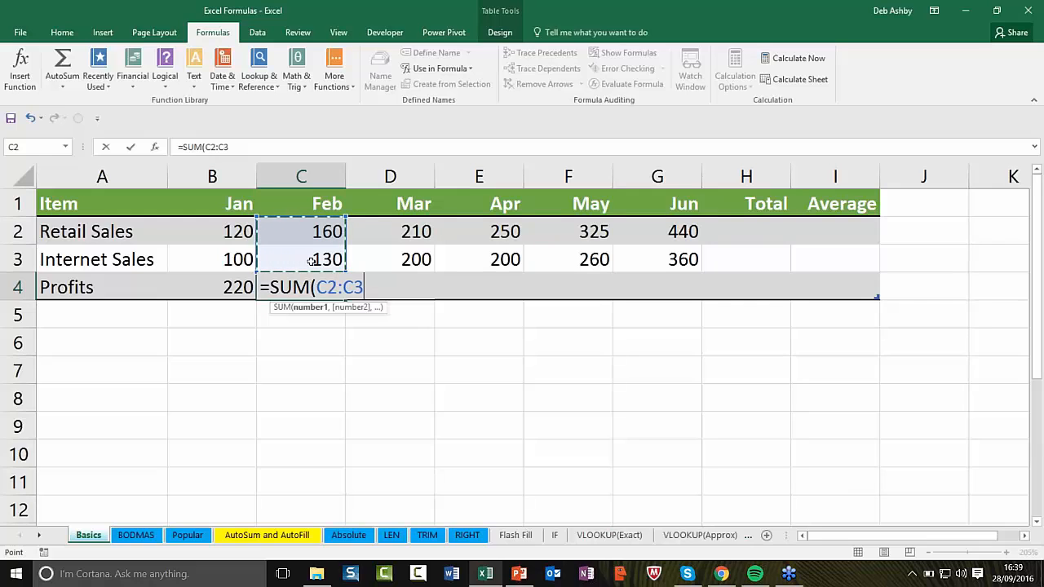
text())
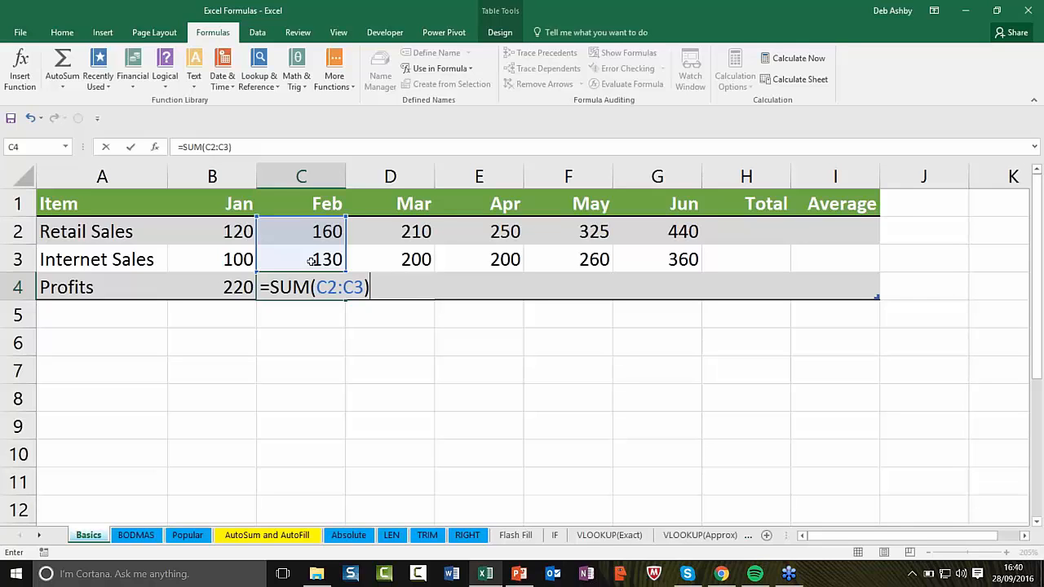
key(Return)
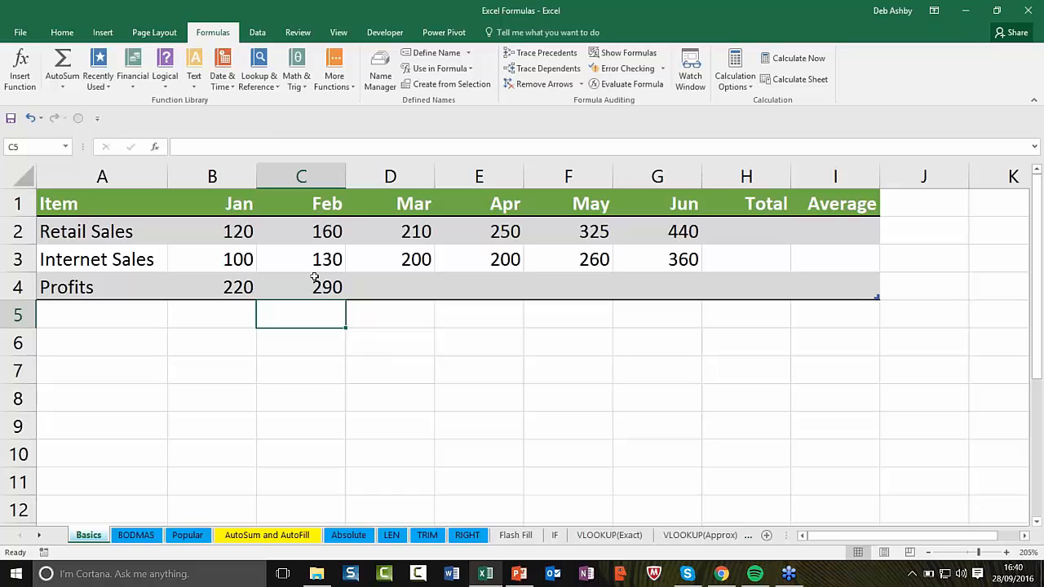
Step: Compare the Profits formulas for January in B4 and February in C4
click(299, 291)
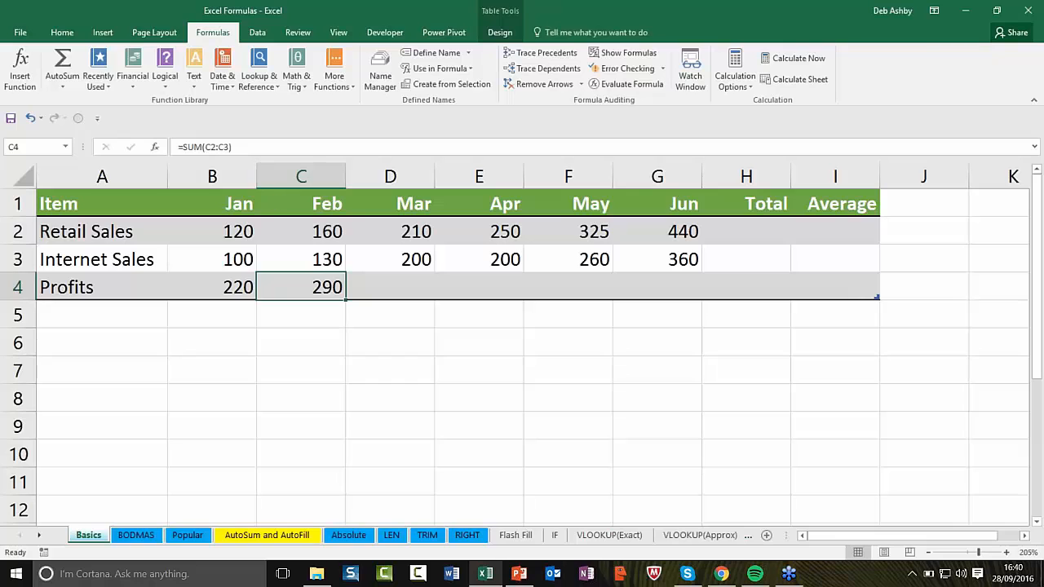
click(208, 286)
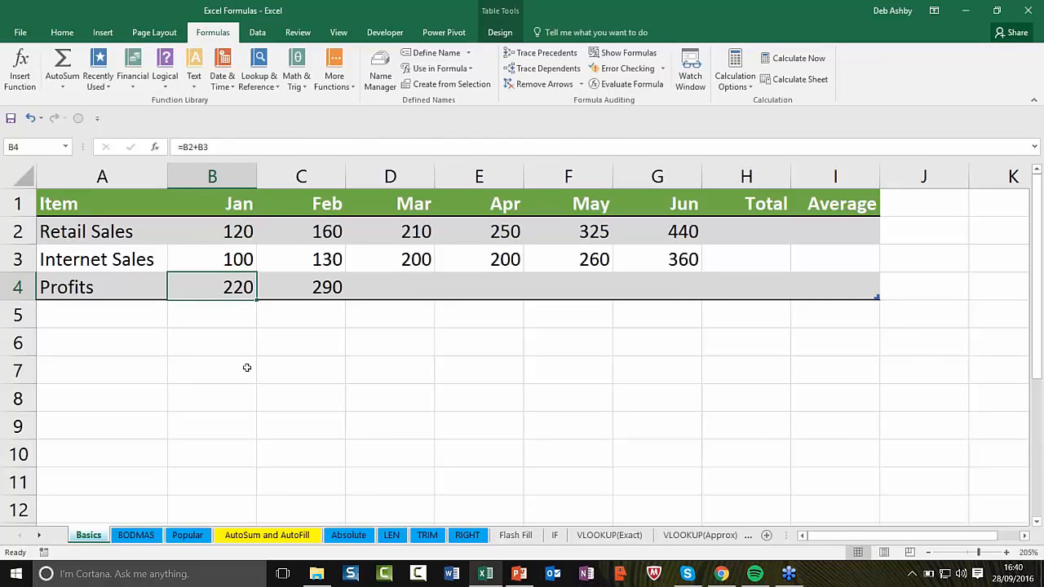
click(318, 287)
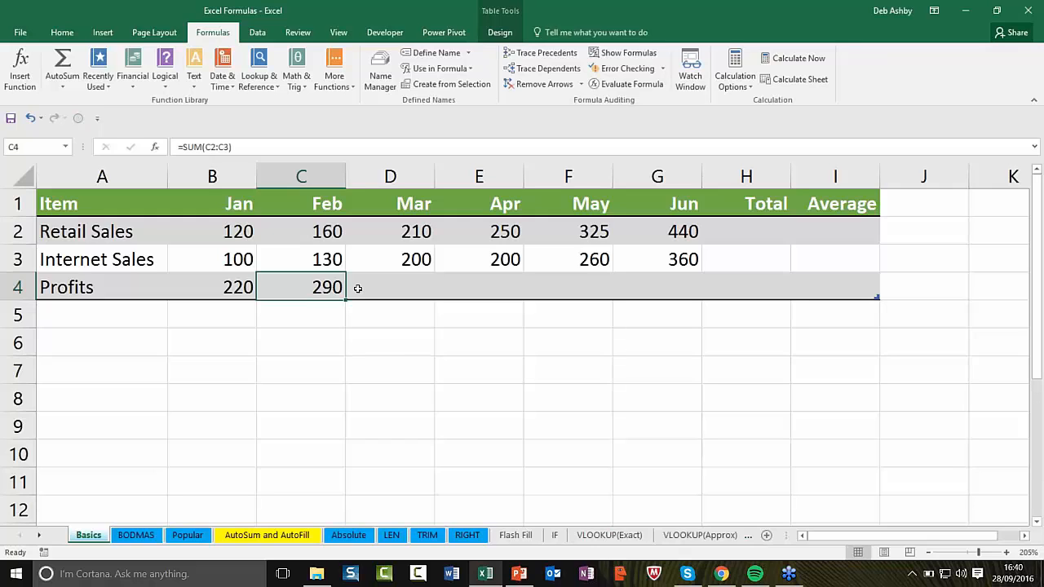
click(410, 289)
click(498, 285)
click(571, 280)
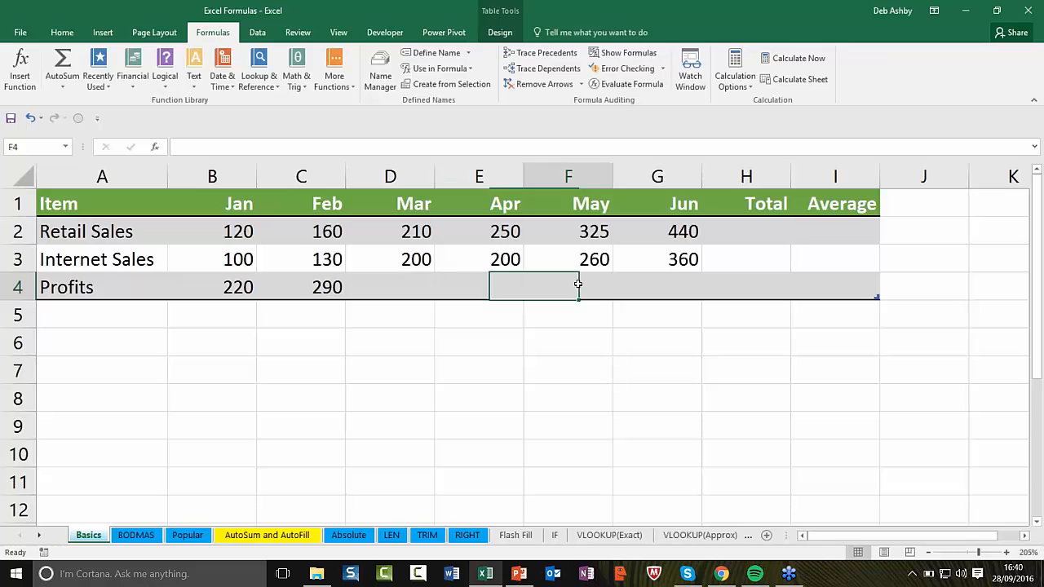
click(689, 288)
click(312, 288)
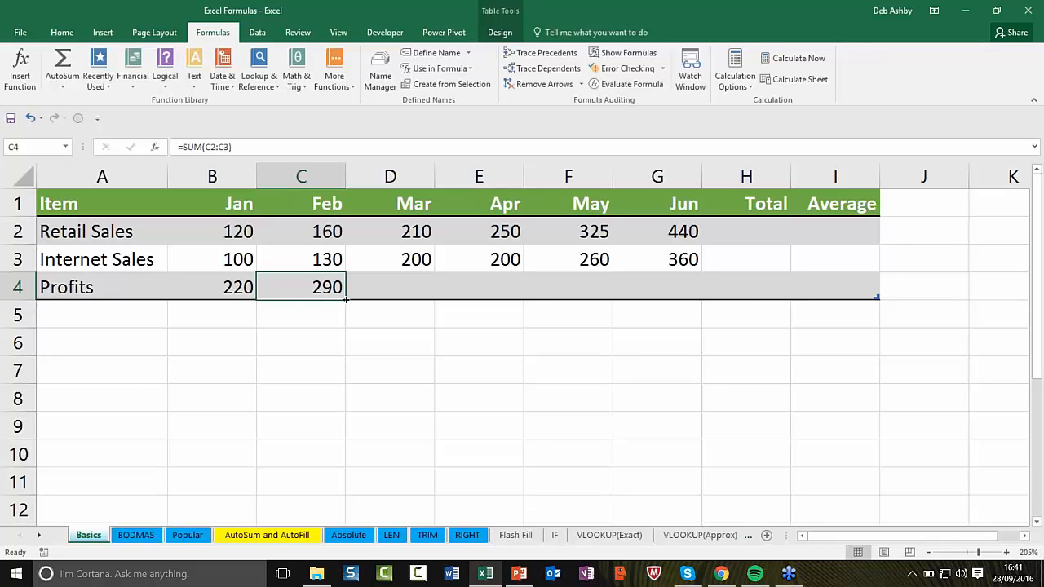
drag(346, 299, 698, 297)
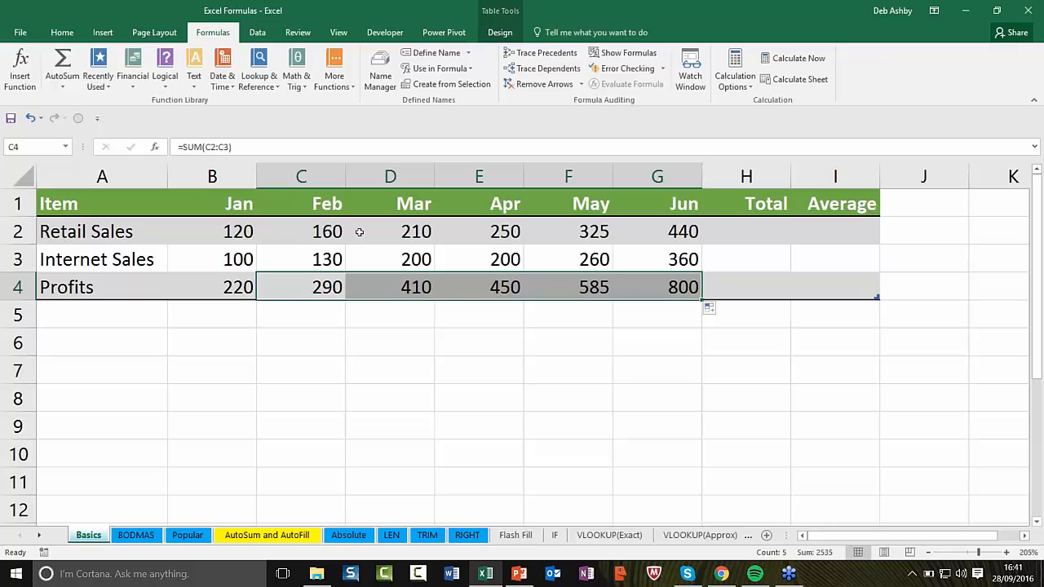
click(31, 118)
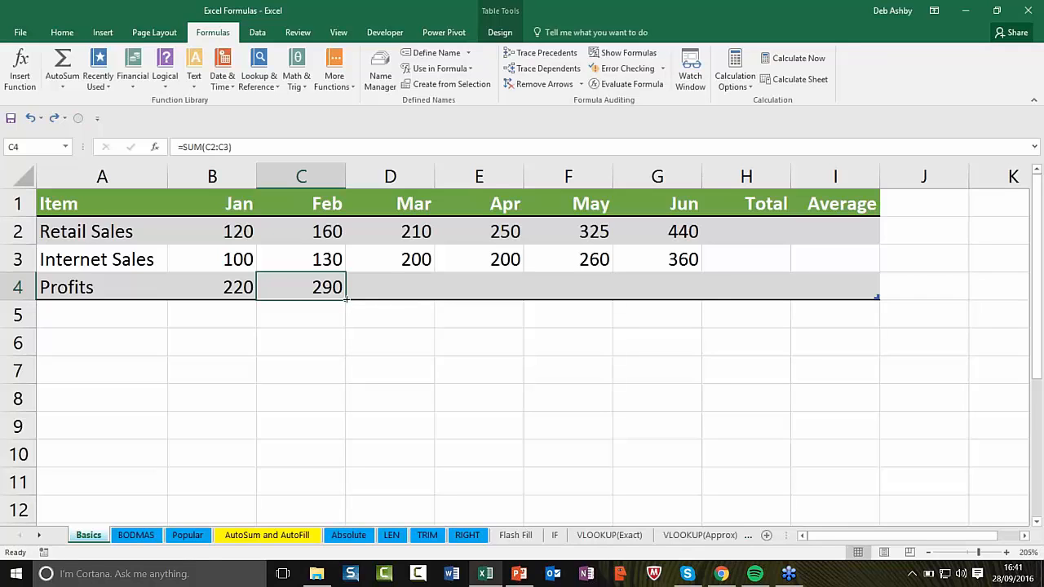
Step: Fill February's Profits formula from C4 across to G4, covering March through June
drag(345, 300, 700, 300)
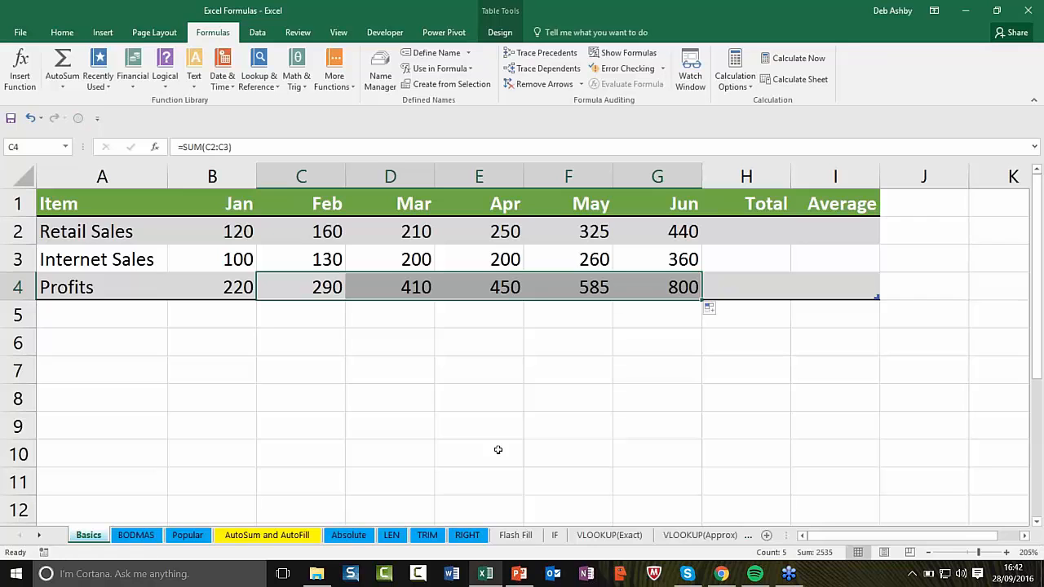
click(296, 410)
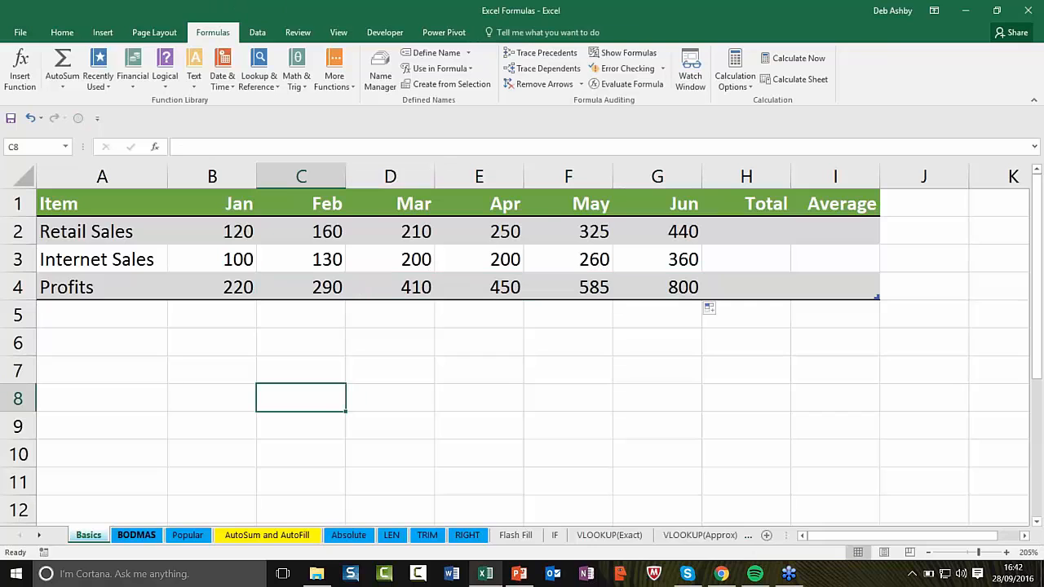
Step: Open the BODMAS sheet and examine the Clothes, Shoes and Accessories table and the order-of-operations list below it
click(136, 535)
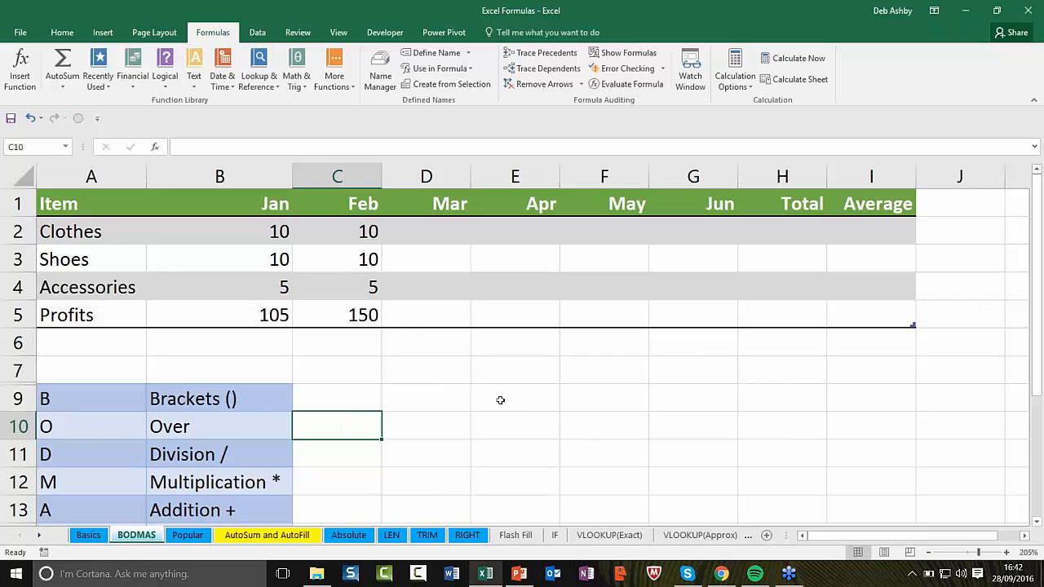
click(500, 399)
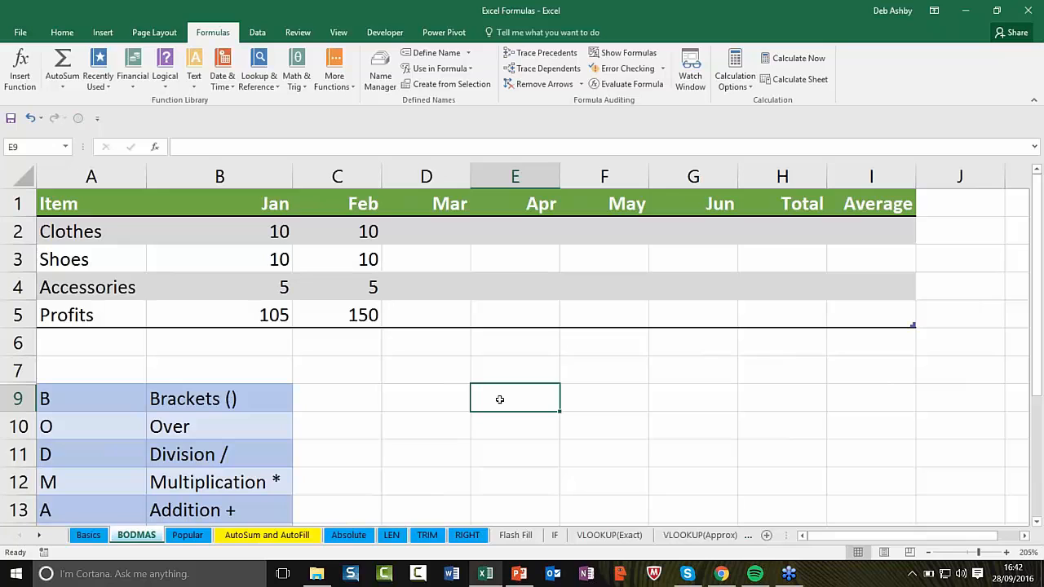
scroll(500, 399, down, 2)
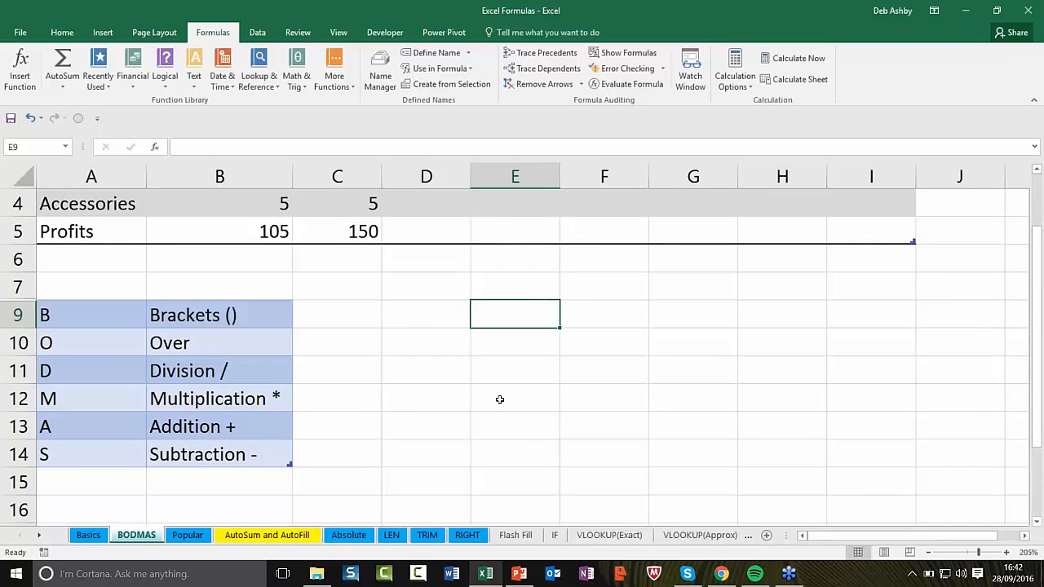
scroll(500, 399, up, 2)
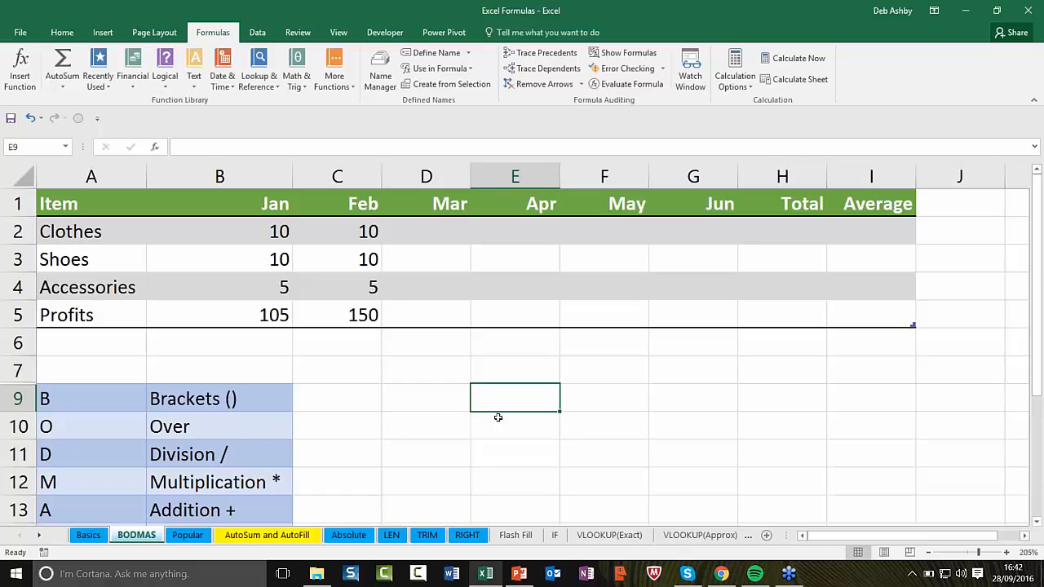
scroll(497, 417, down, 2)
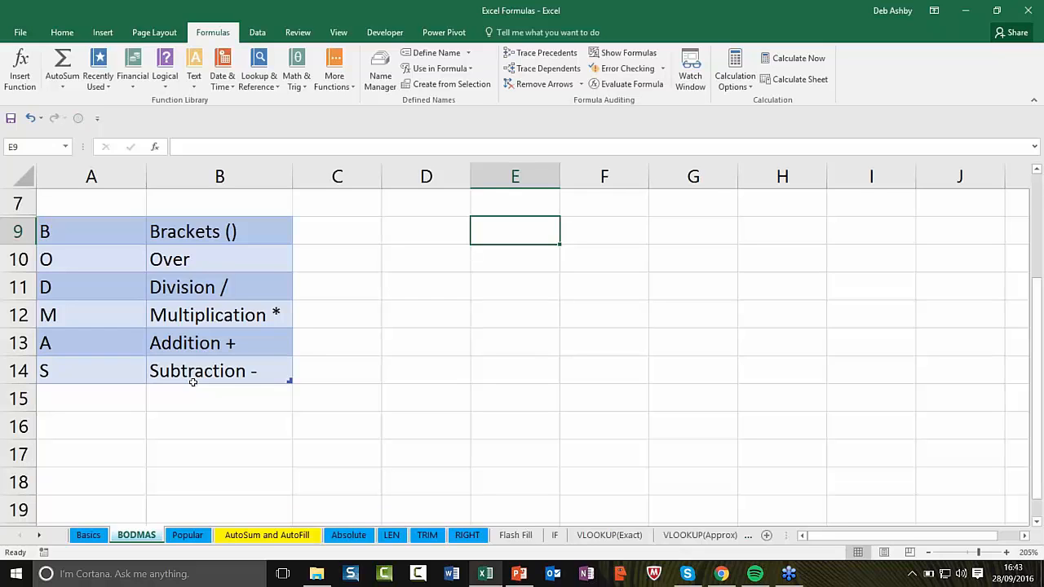
scroll(192, 382, up, 2)
scroll(193, 382, down, 1)
scroll(221, 367, up, 1)
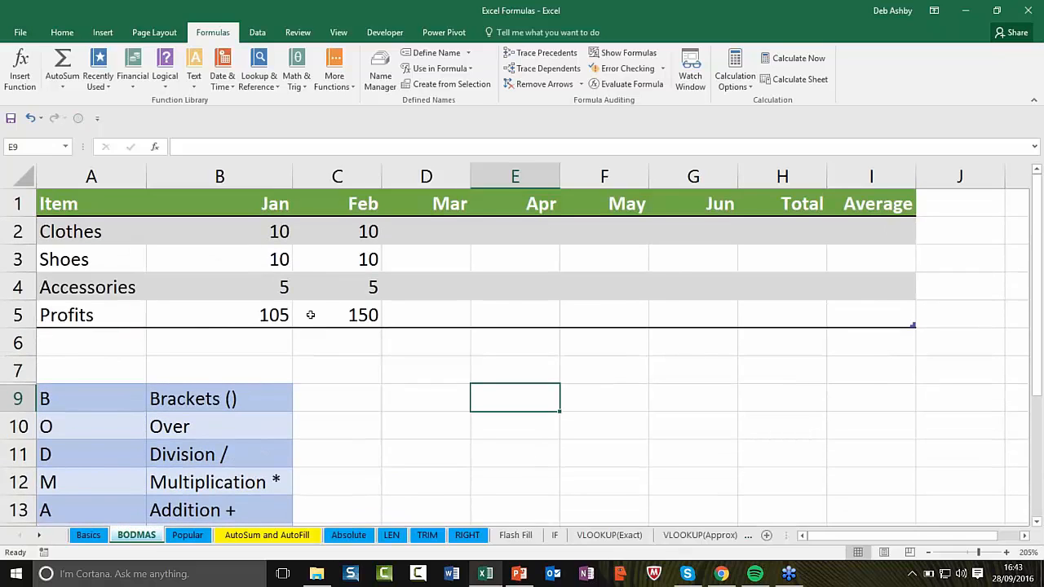
Step: Enter =B2*B3+B4 in D9 to calculate January's figures without brackets
click(408, 397)
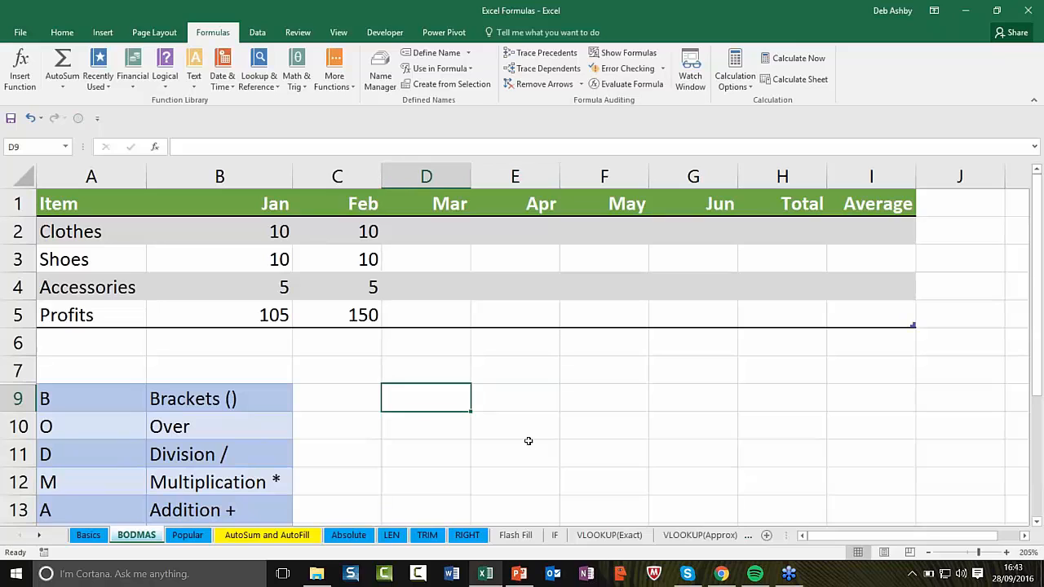
text(=)
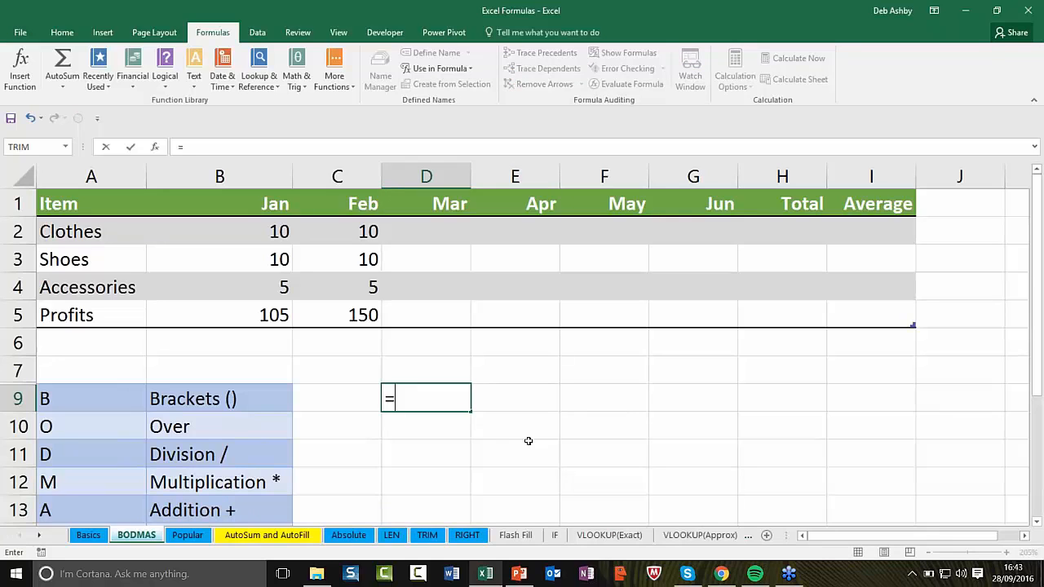
text(B2)
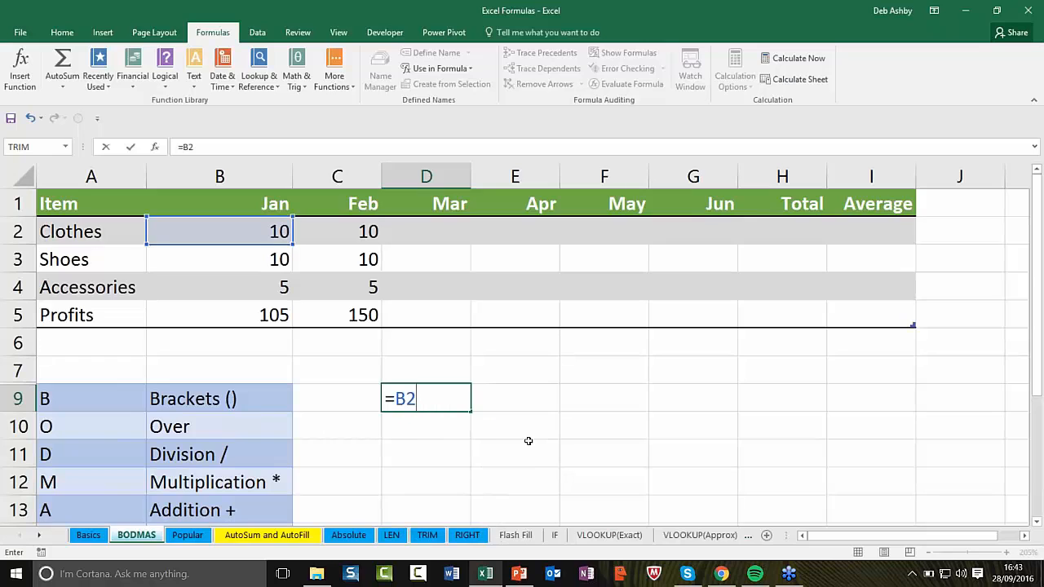
text(*B)
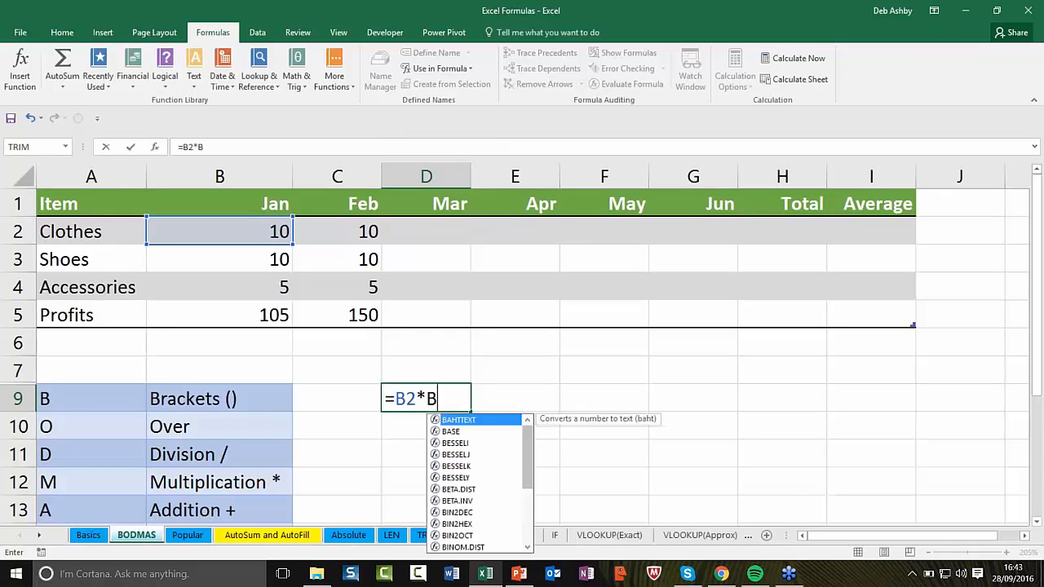
text(3+)
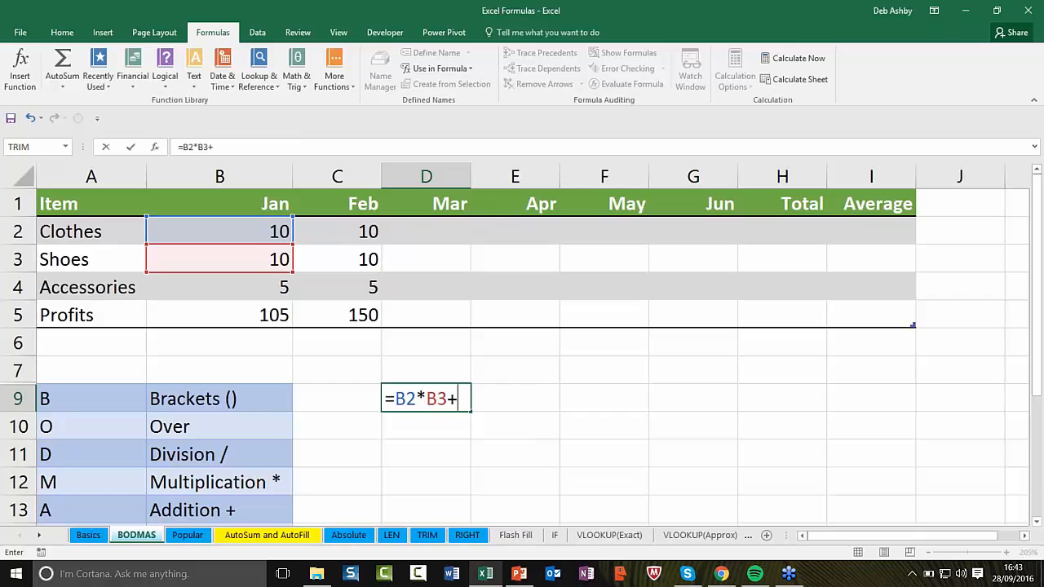
text(B4)
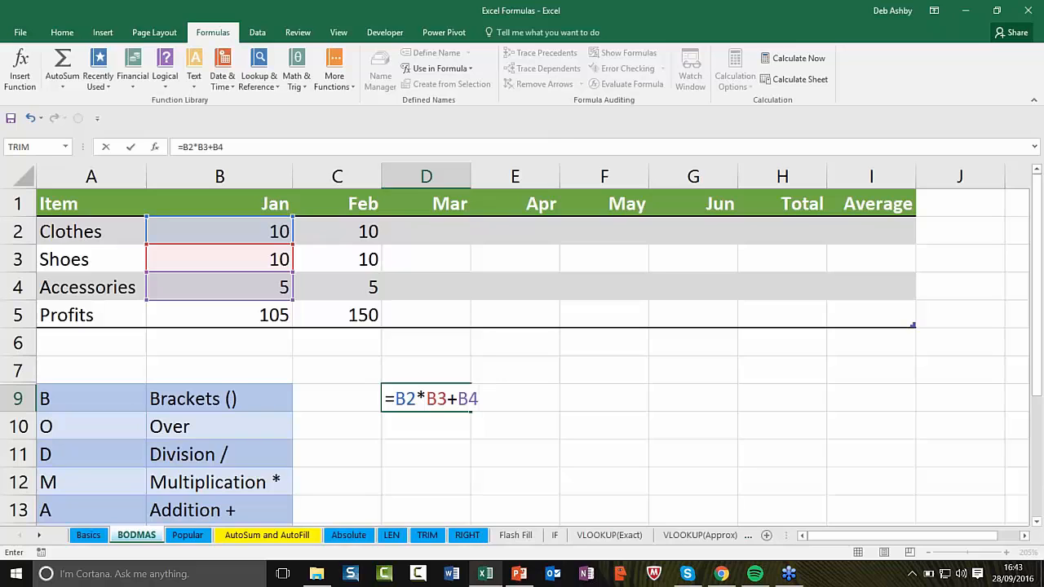
key(Return)
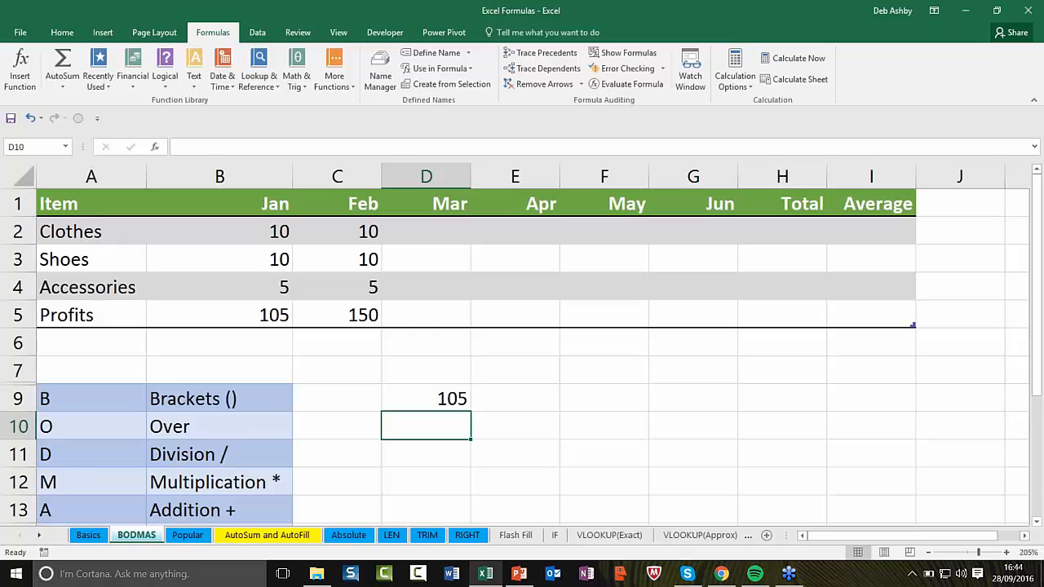
Step: Examine the unbracketed formula in D9 and the January cells it refers to, leaving it as it is
click(454, 397)
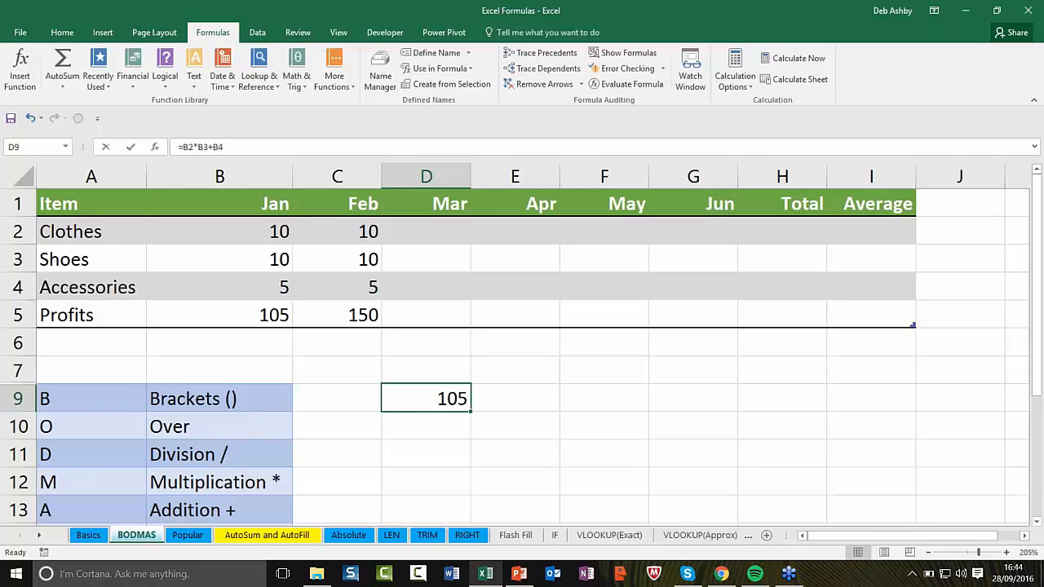
key(F2)
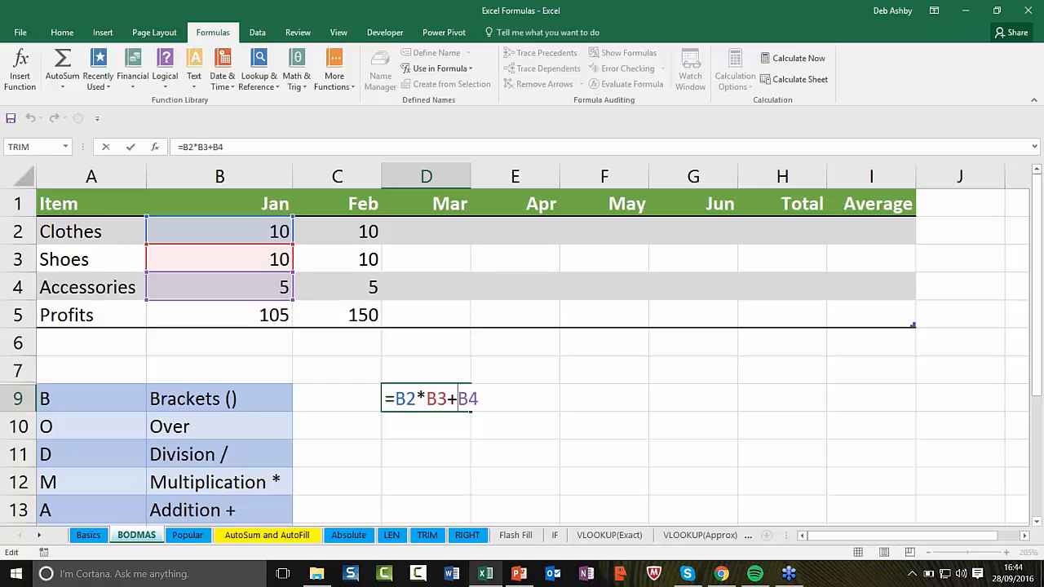
key(Return)
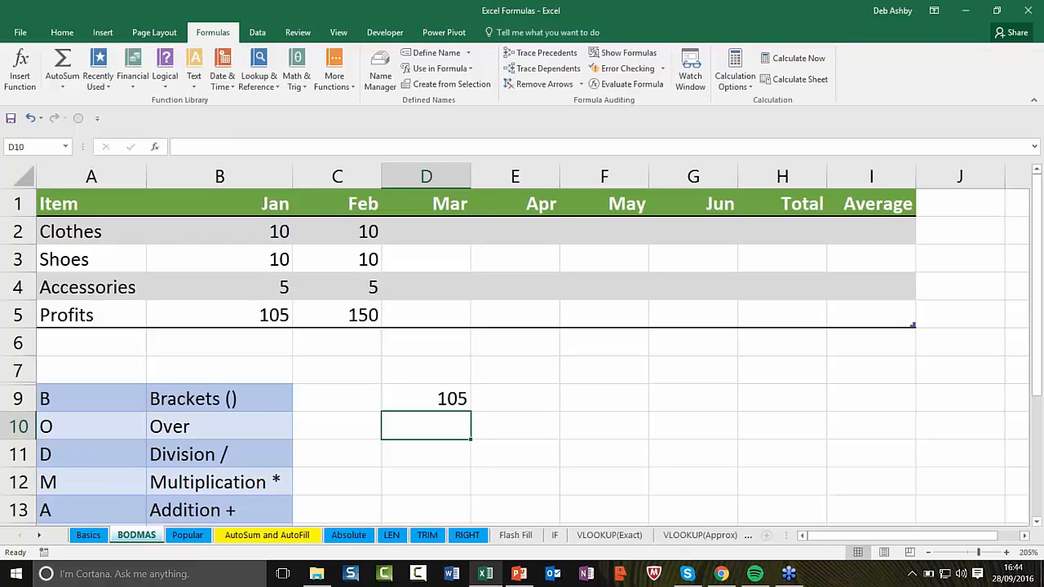
Step: Enter =B2*(B3+B4) in D10 so that Shoes and Accessories are added before multiplying by Clothes
text(=)
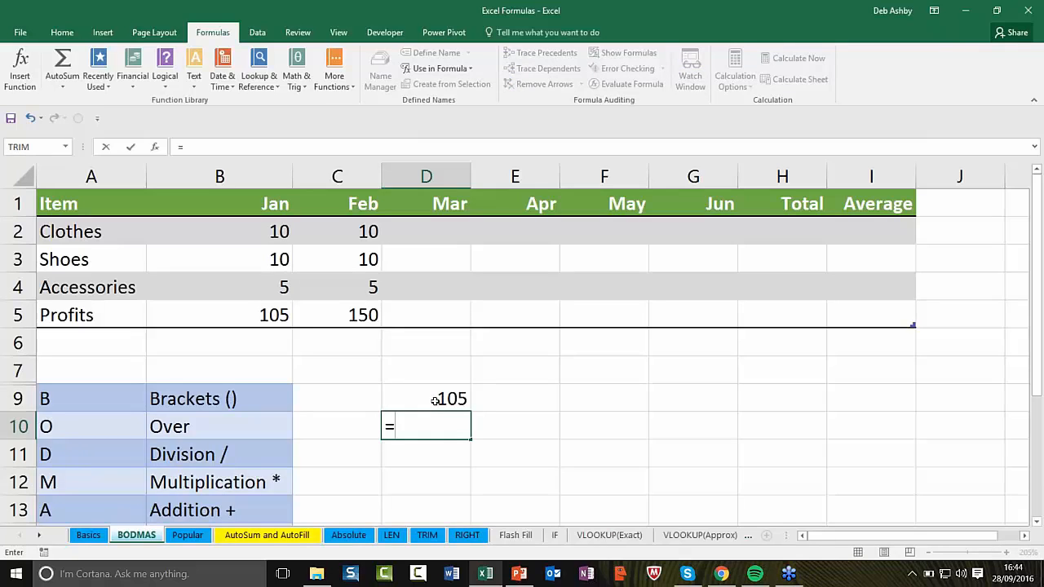
text(B2)
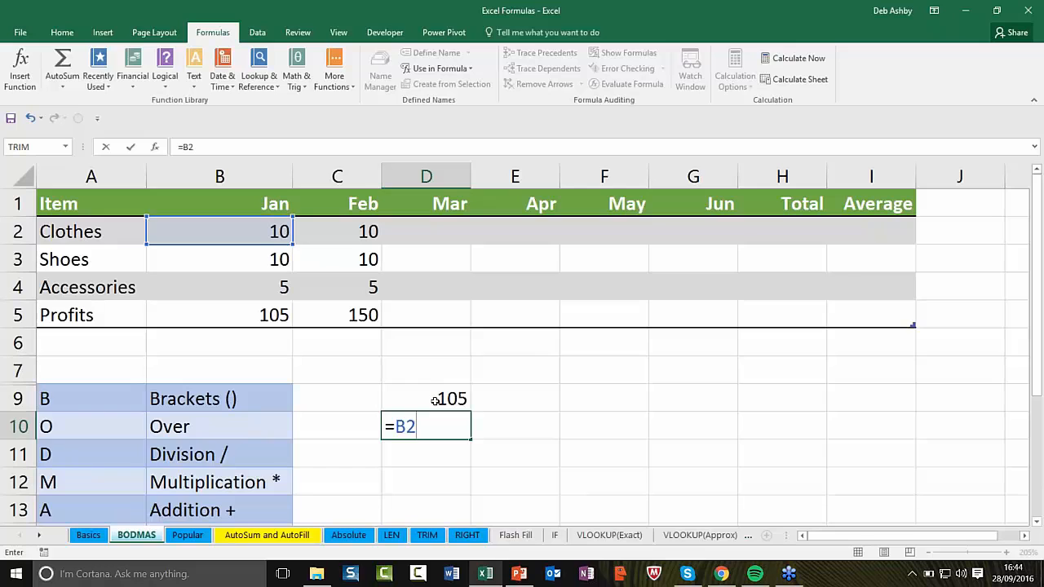
text(*(B3+B)
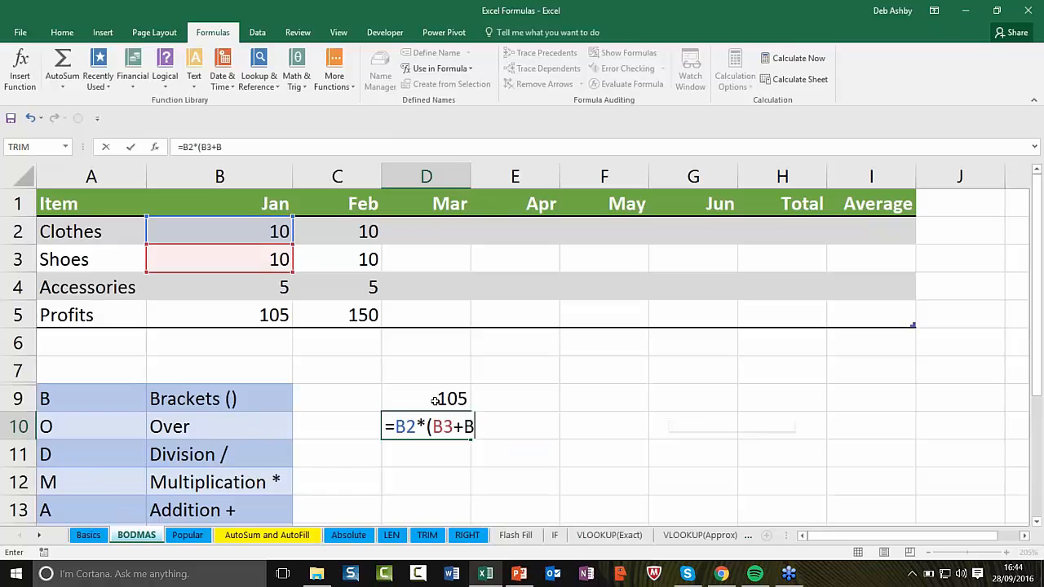
text(4))
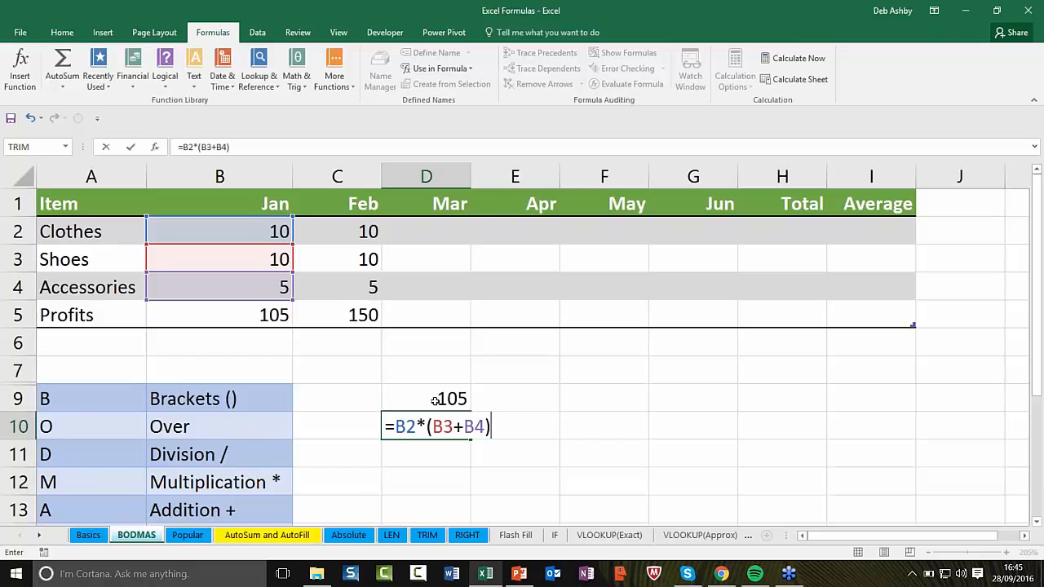
key(Return)
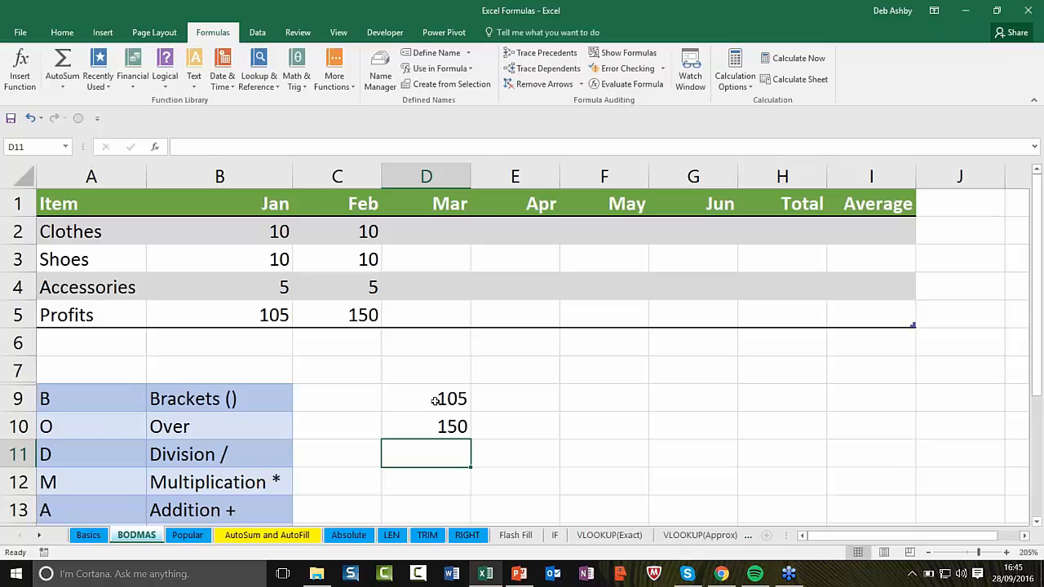
scroll(435, 399, down, 1)
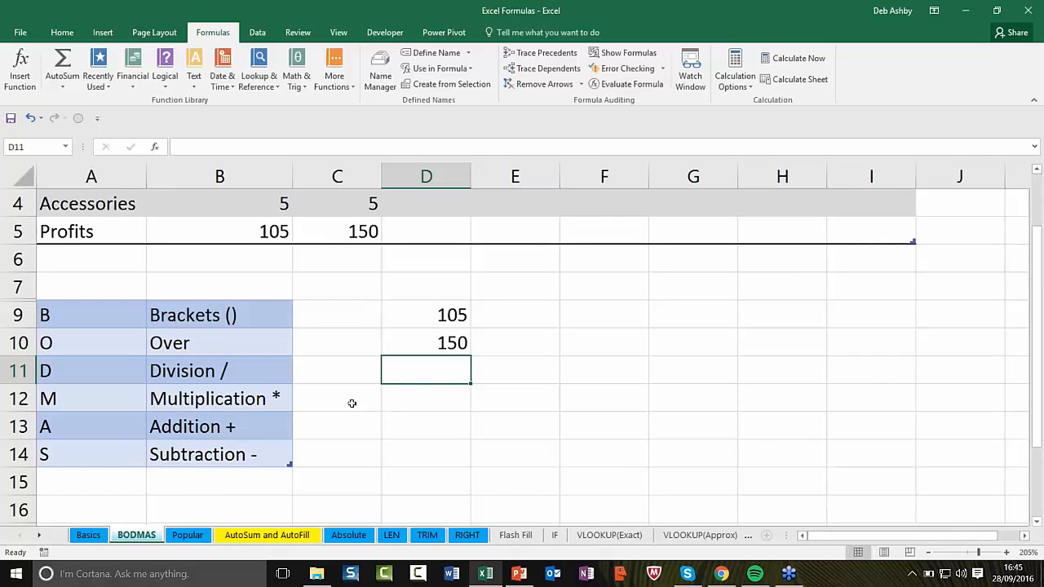
click(369, 462)
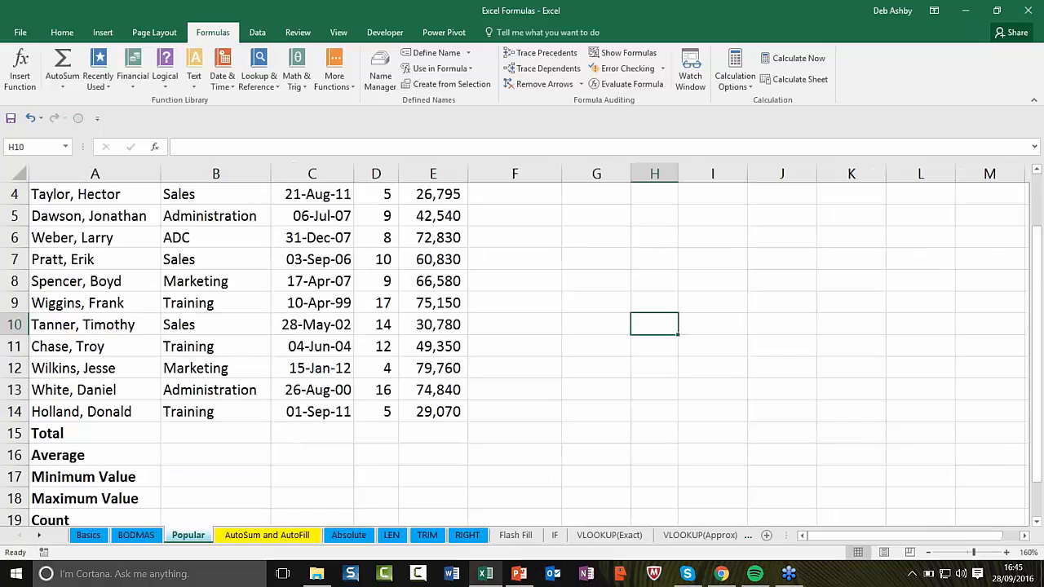
Step: Open the Popular sheet and examine the employee data and the Total, Average, Minimum Value, Maximum Value and Count rows
click(188, 535)
click(364, 347)
scroll(408, 351, down, 1)
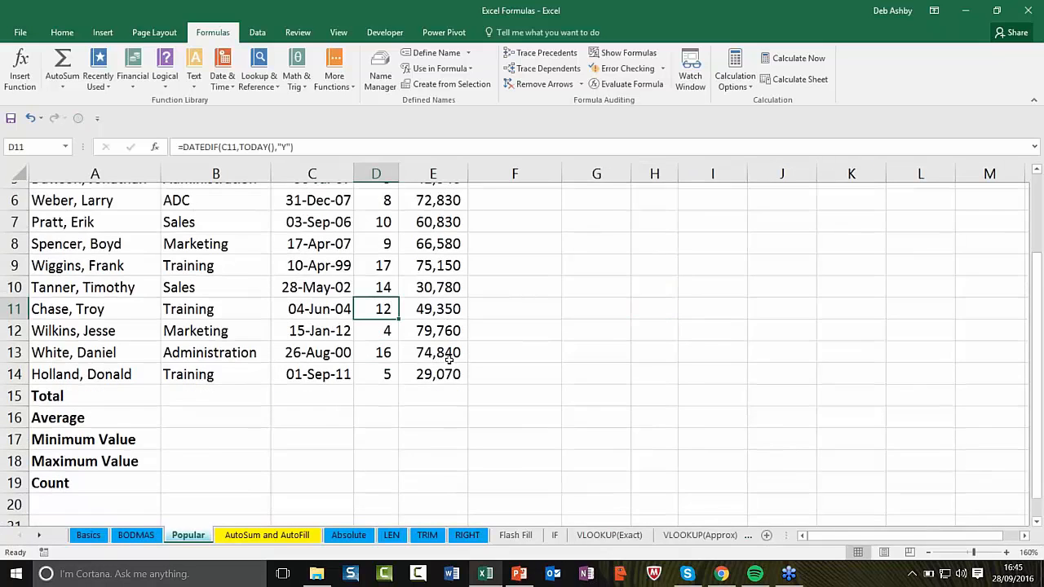
scroll(454, 362, up, 2)
scroll(454, 362, down, 1)
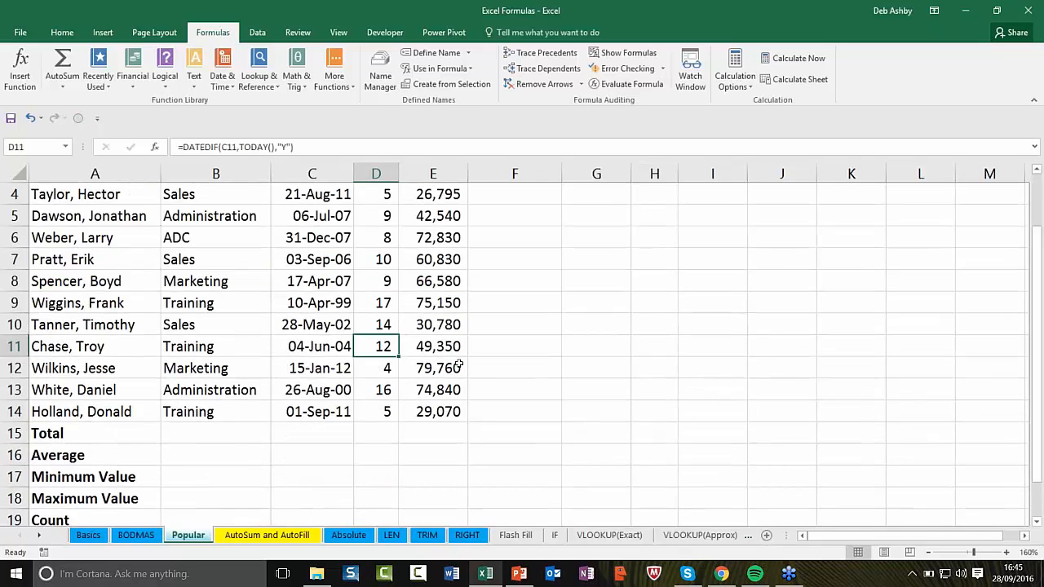
scroll(466, 364, down, 1)
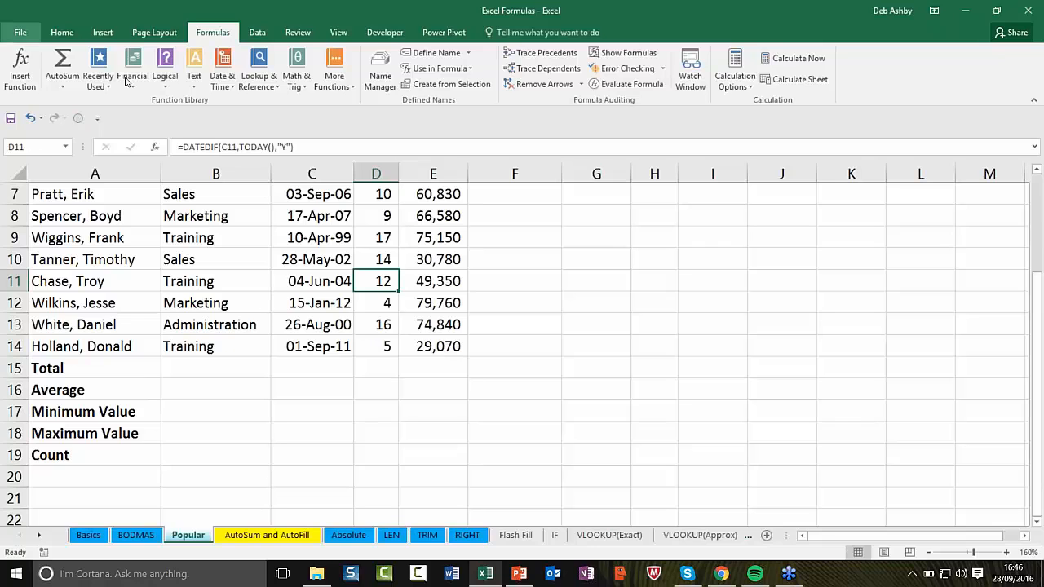
Step: View the functions offered by AutoSum and leave the list without inserting one
click(62, 33)
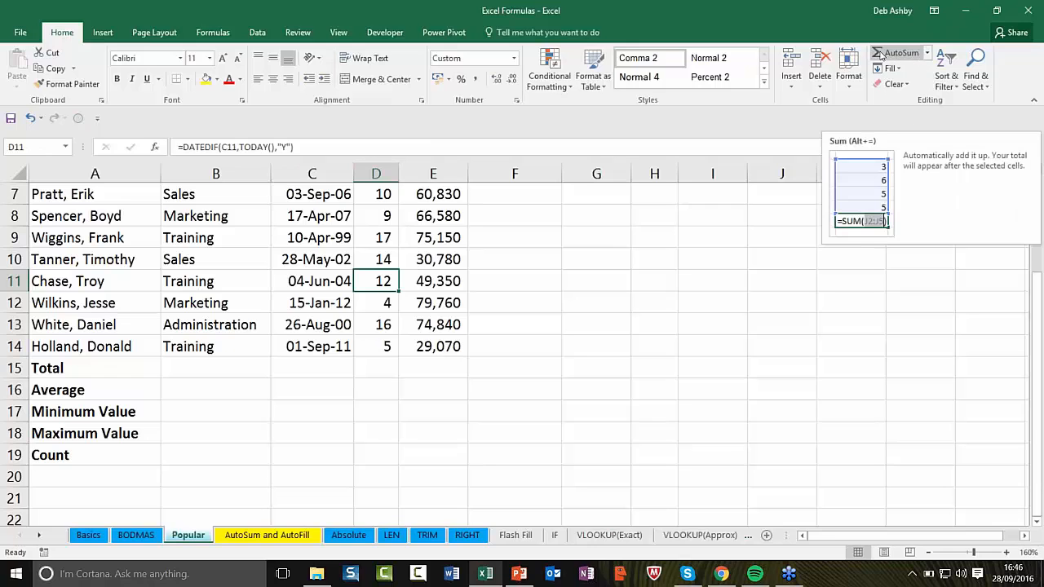
click(927, 54)
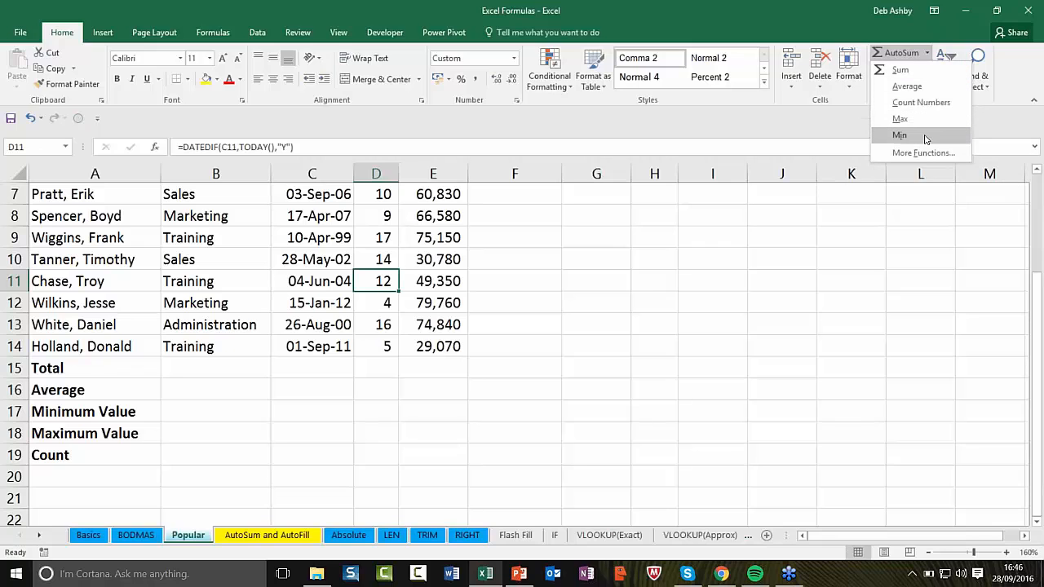
click(218, 34)
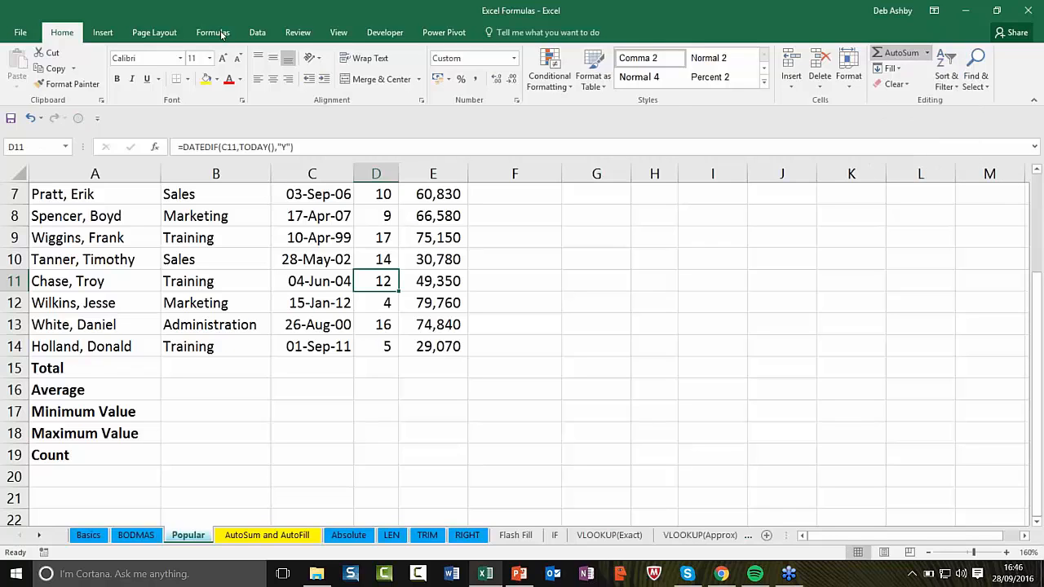
Step: Look through the AutoSum functions available in the formula function library without inserting any of them
click(221, 34)
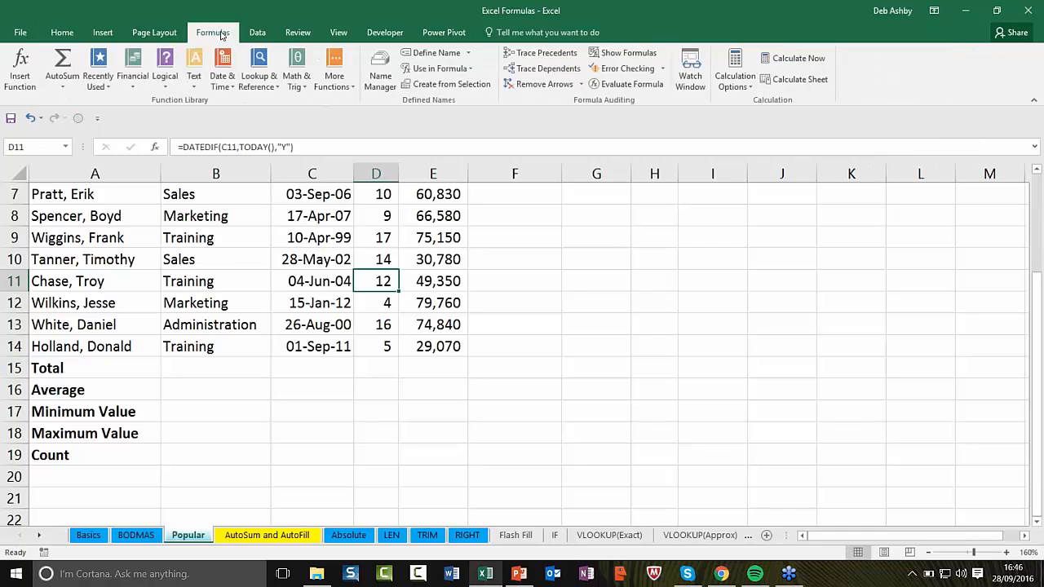
click(72, 88)
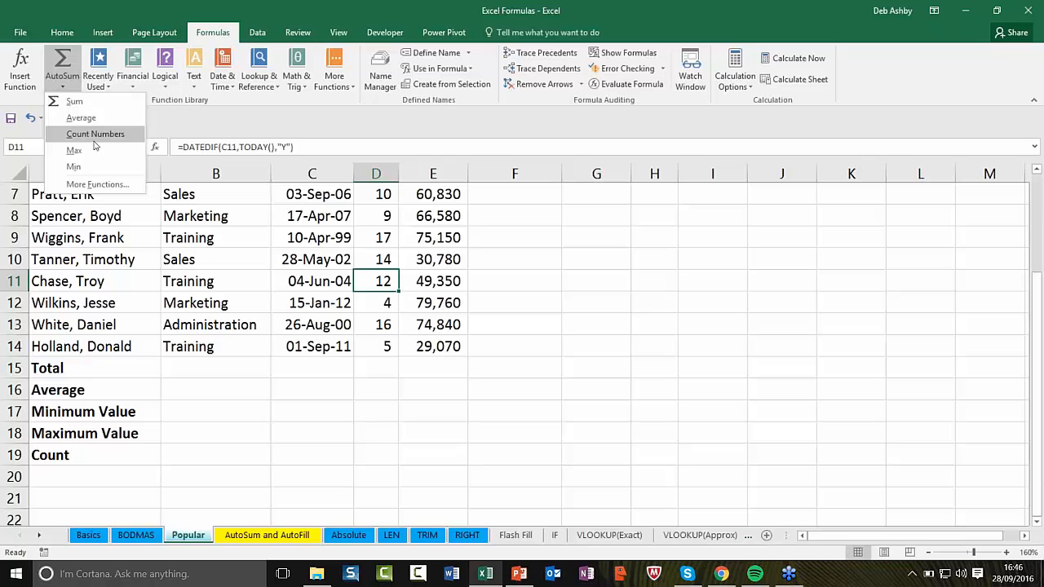
click(432, 373)
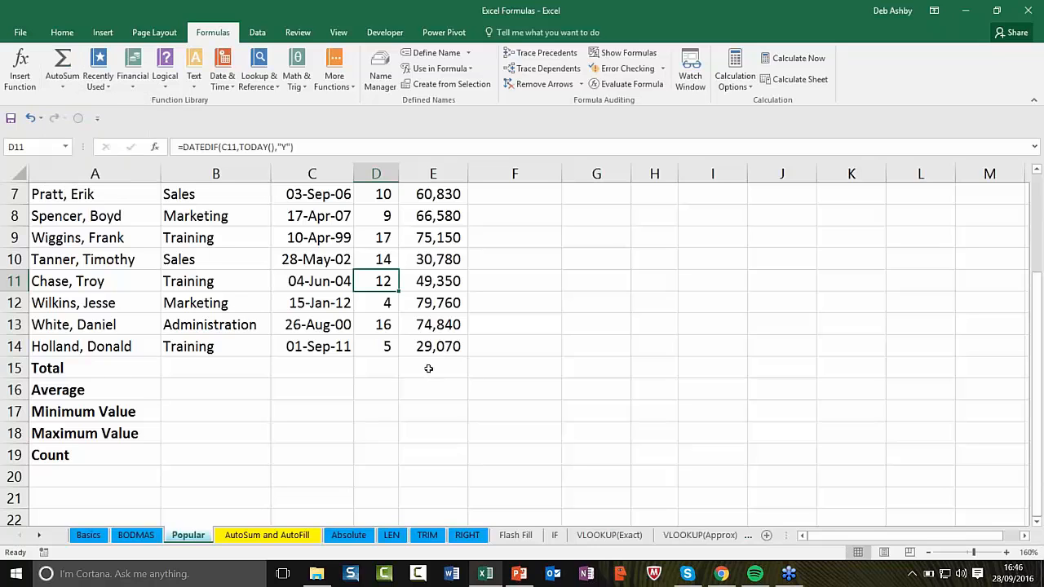
Step: Total the Salary column in E15 with the AutoSum Sum function, using =SUM(E3:E14)
click(427, 369)
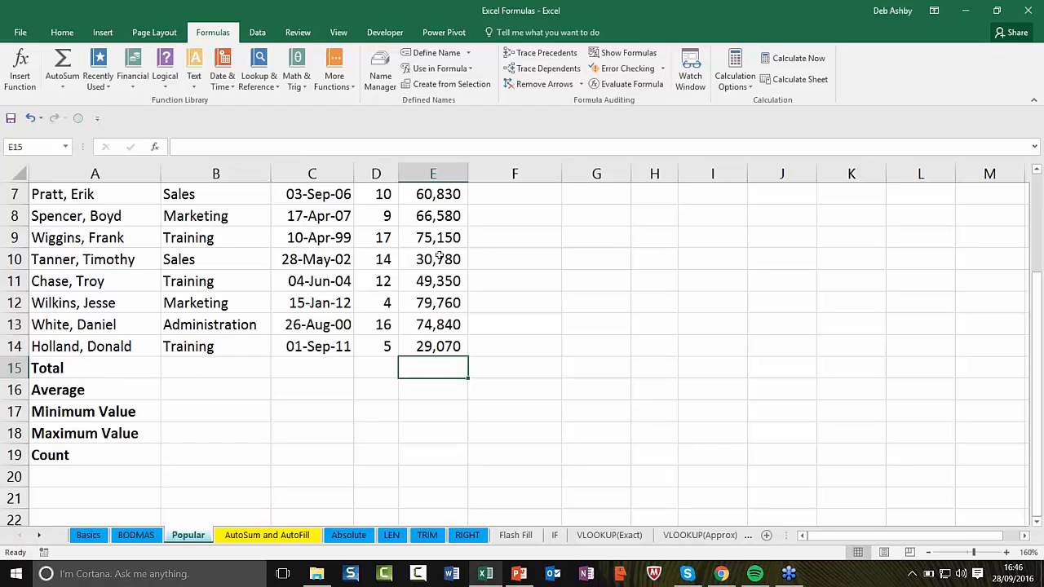
scroll(412, 314, up, 2)
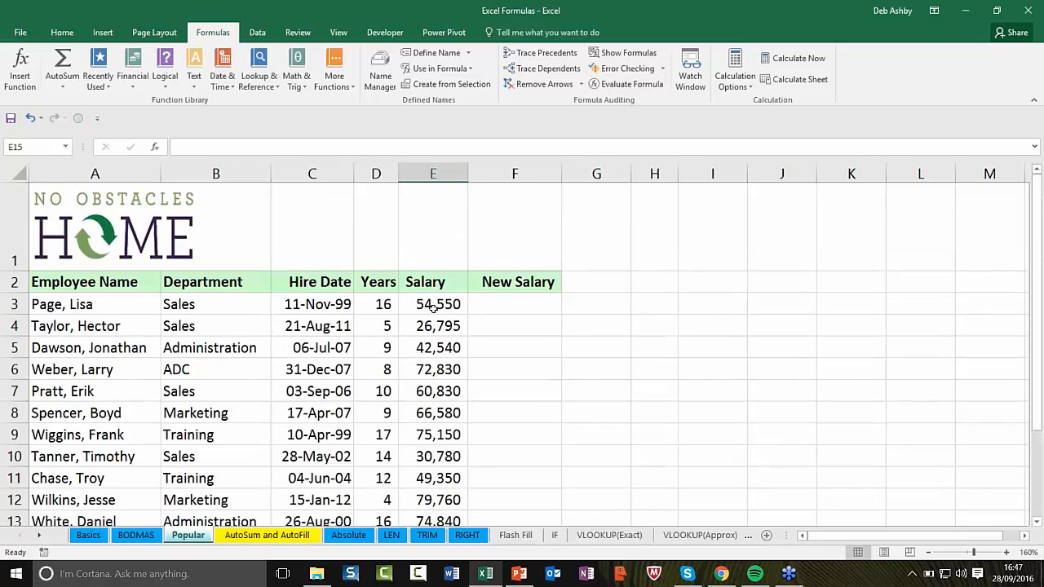
scroll(413, 314, down, 1)
scroll(424, 343, up, 1)
scroll(446, 386, down, 2)
scroll(446, 387, down, 1)
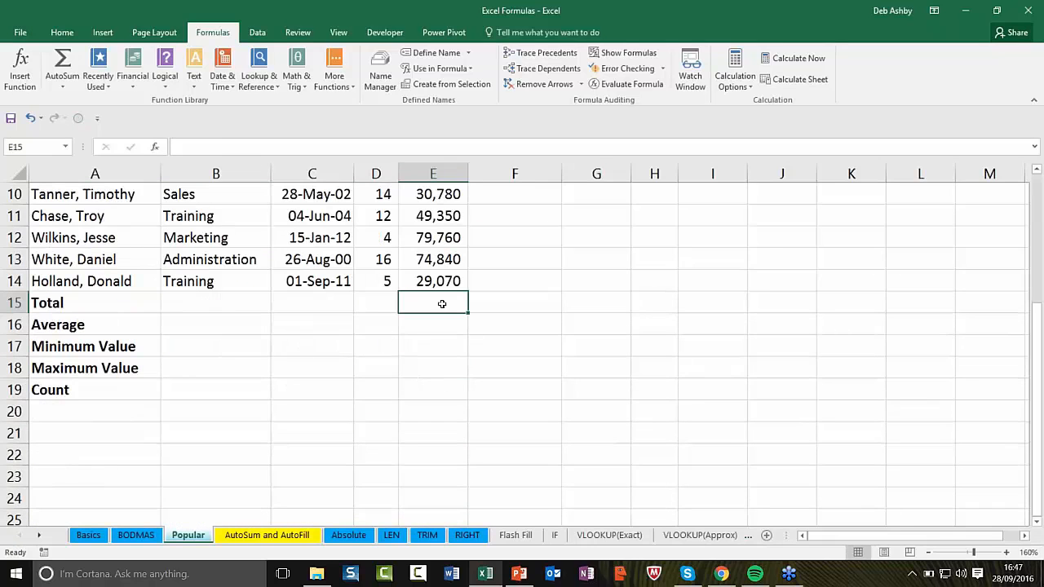
click(63, 86)
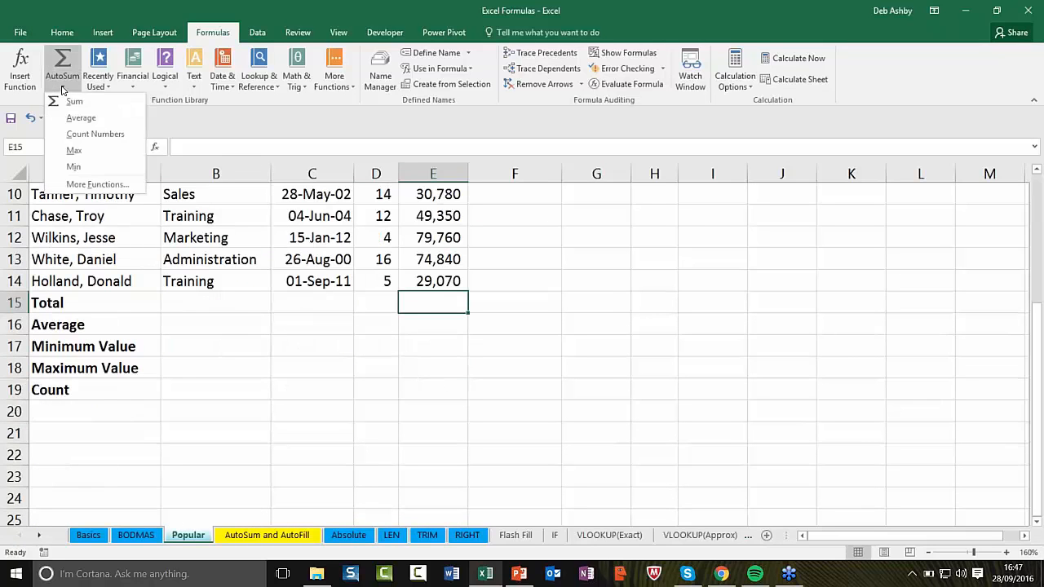
click(73, 101)
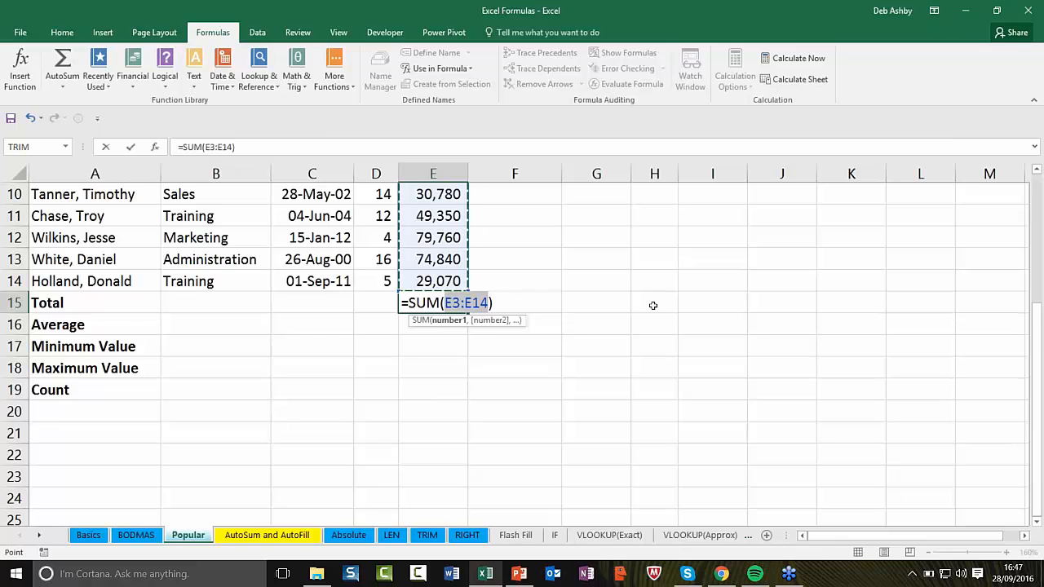
scroll(652, 305, up, 1)
scroll(653, 305, up, 1)
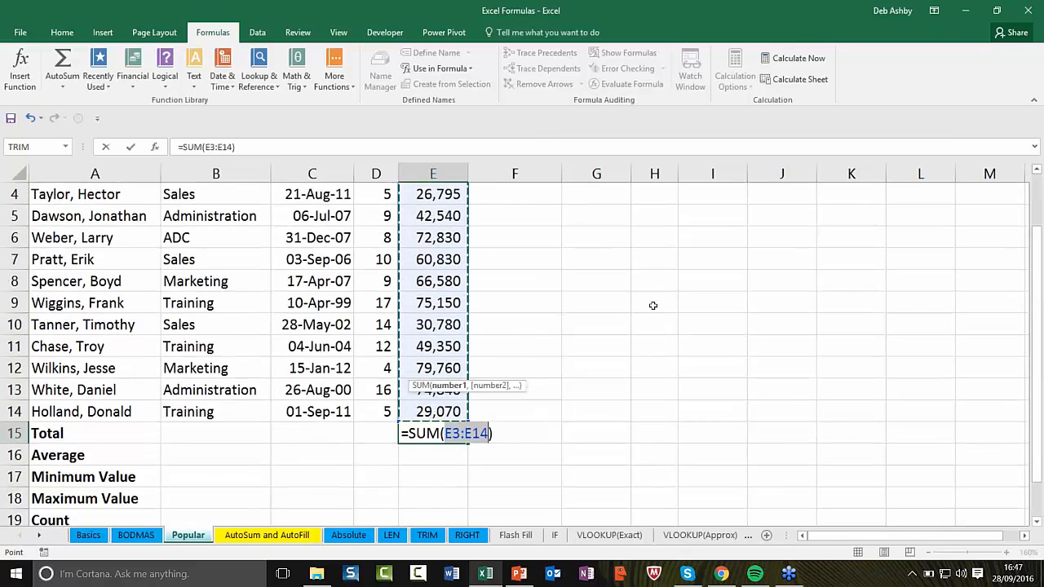
scroll(653, 305, up, 1)
scroll(653, 305, down, 1)
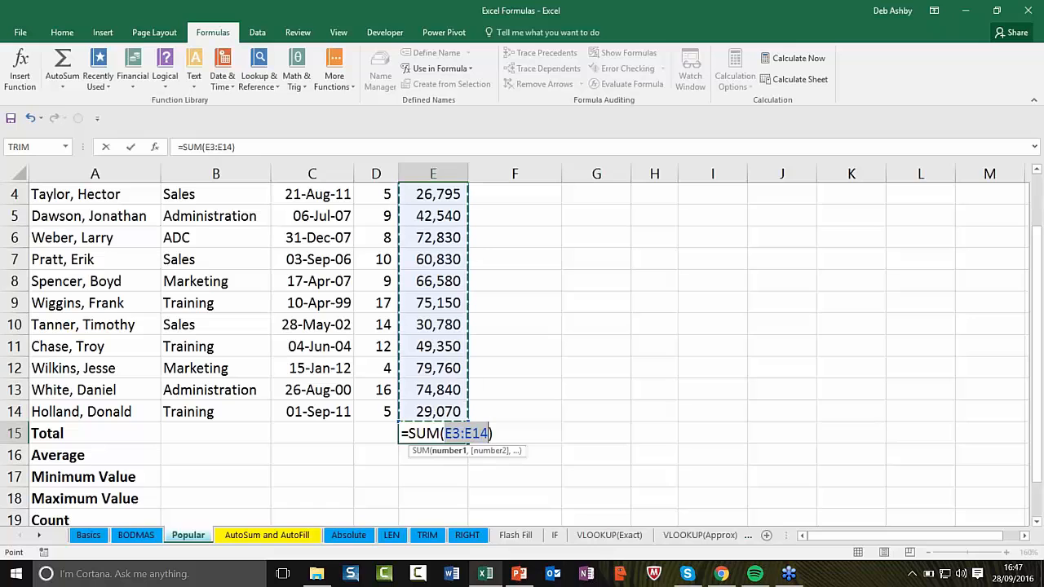
mouse_move(403, 421)
mouse_down()
mouse_move(441, 297)
mouse_move(416, 420)
mouse_up()
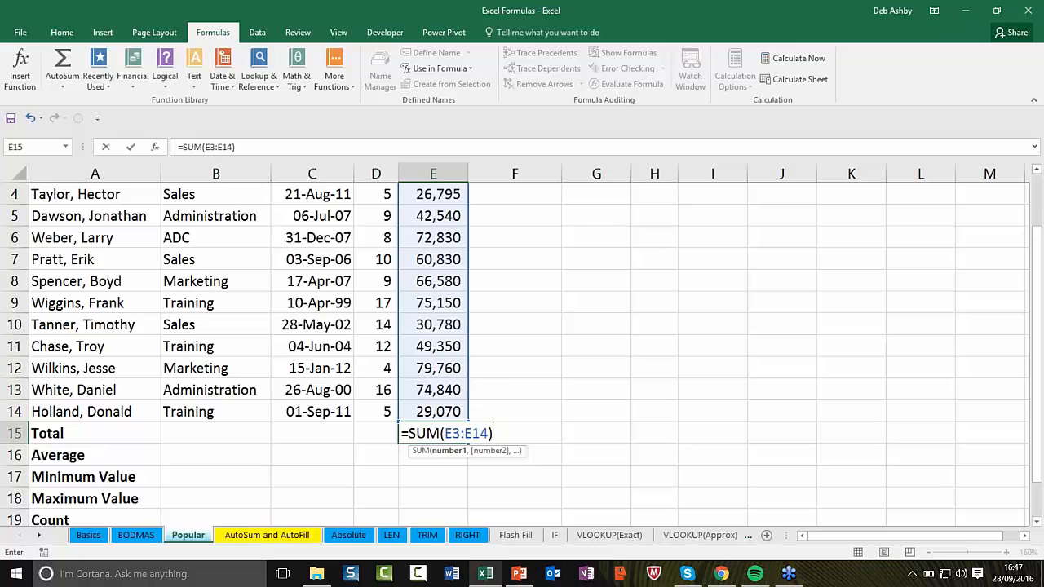
key(Return)
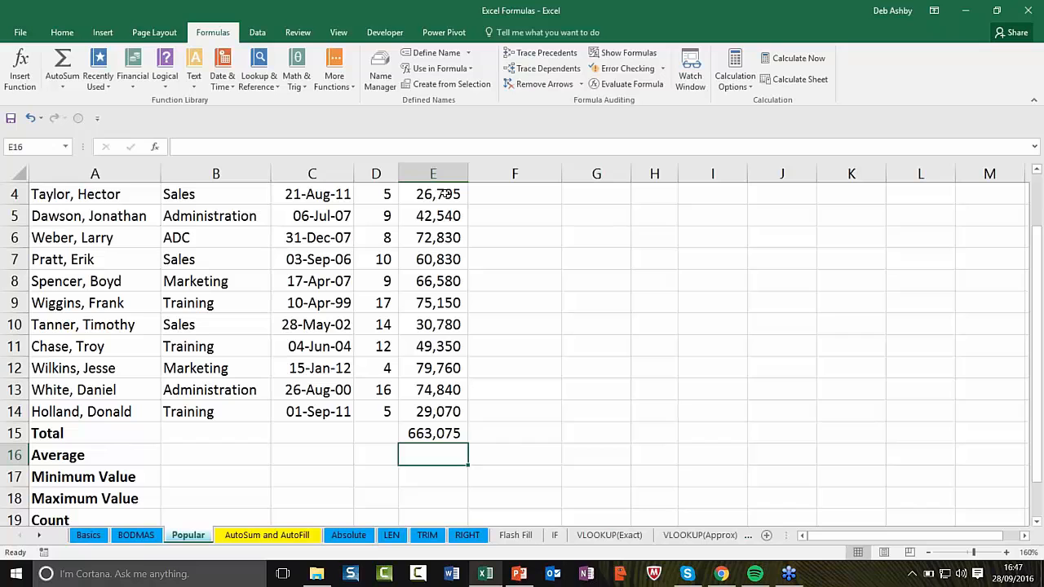
Step: Insert the AutoSum Average function in E16 and correct its range so the formula reads =AVERAGE(E3:E14)
scroll(440, 212, up, 2)
scroll(438, 340, down, 4)
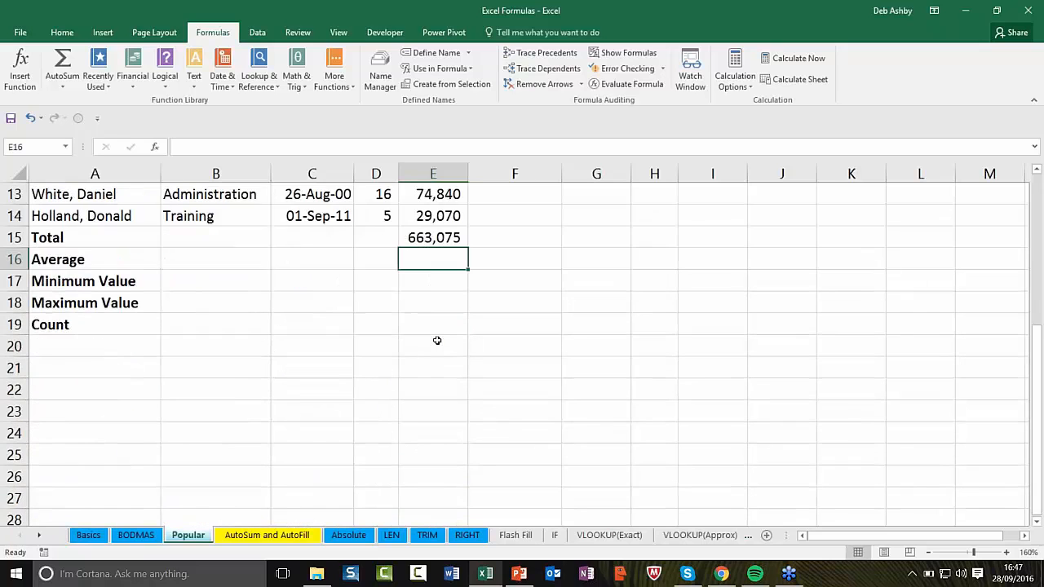
scroll(438, 333, up, 1)
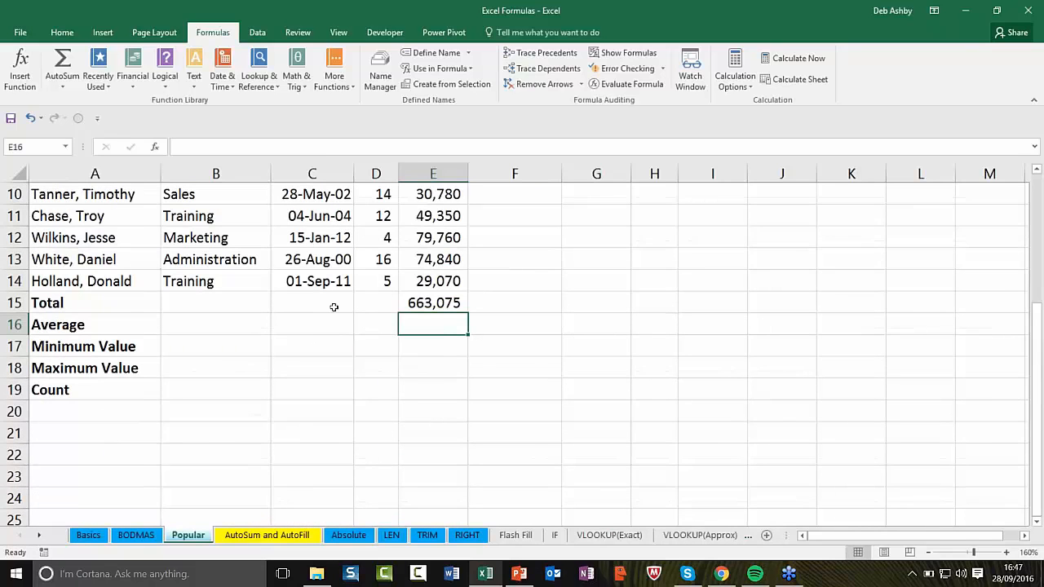
click(73, 87)
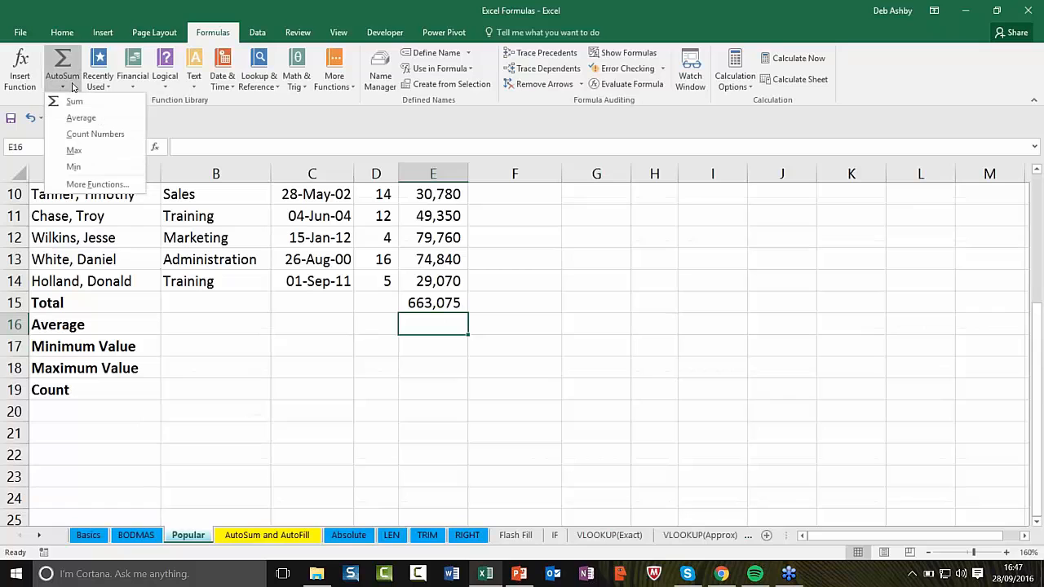
click(79, 118)
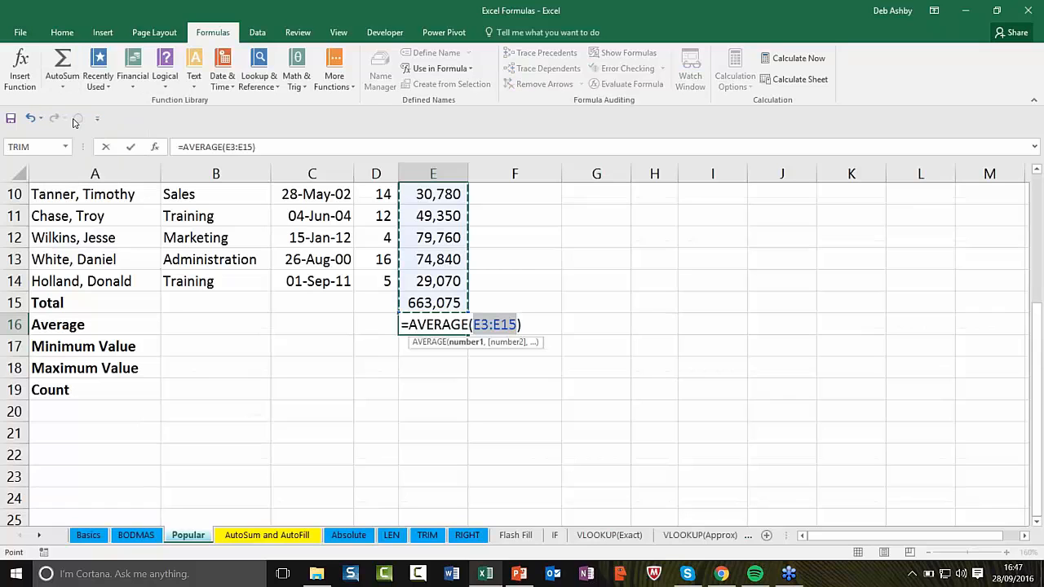
scroll(575, 316, up, 1)
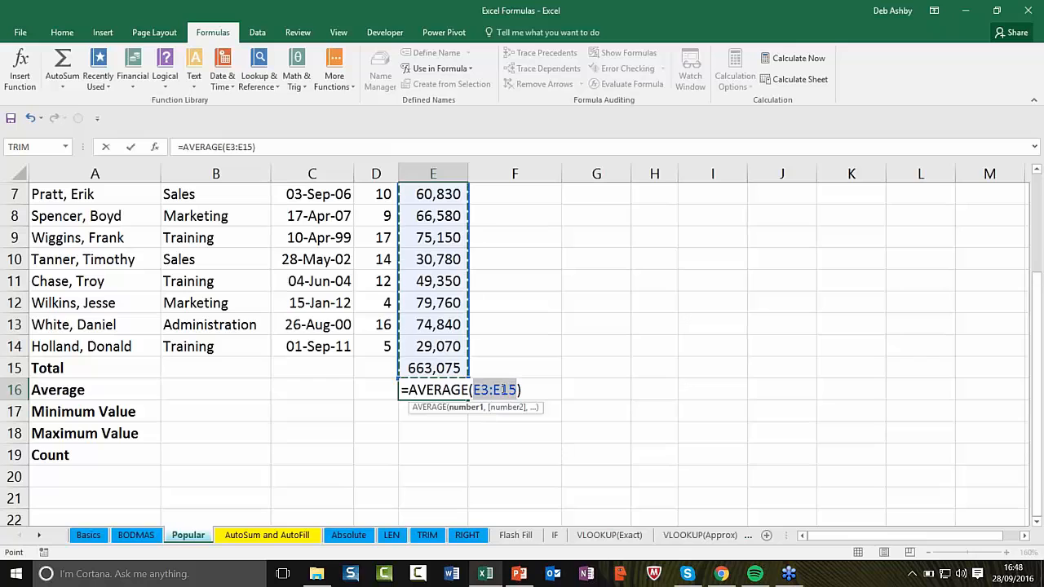
click(510, 390)
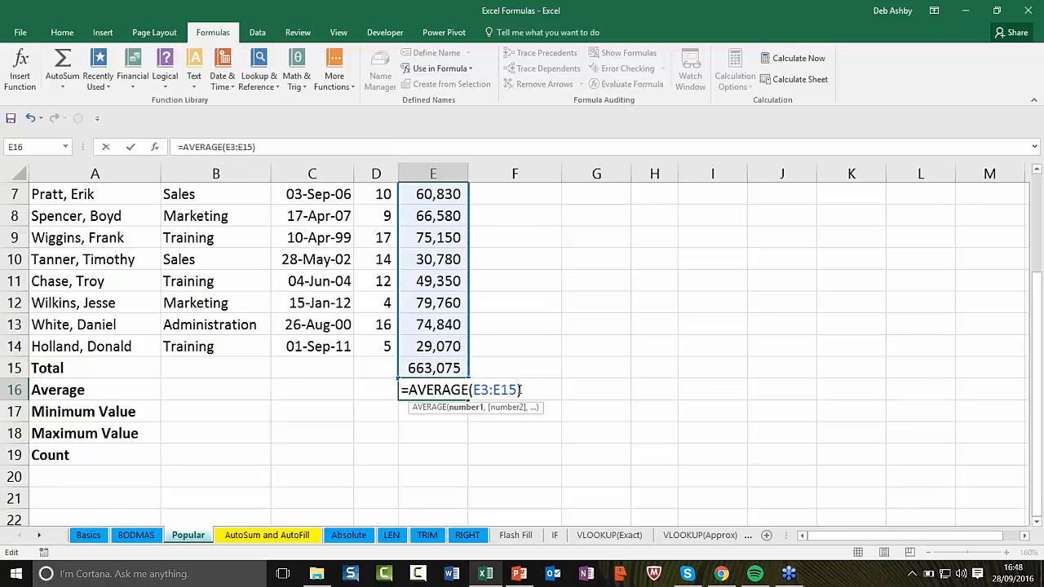
key(BackSpace)
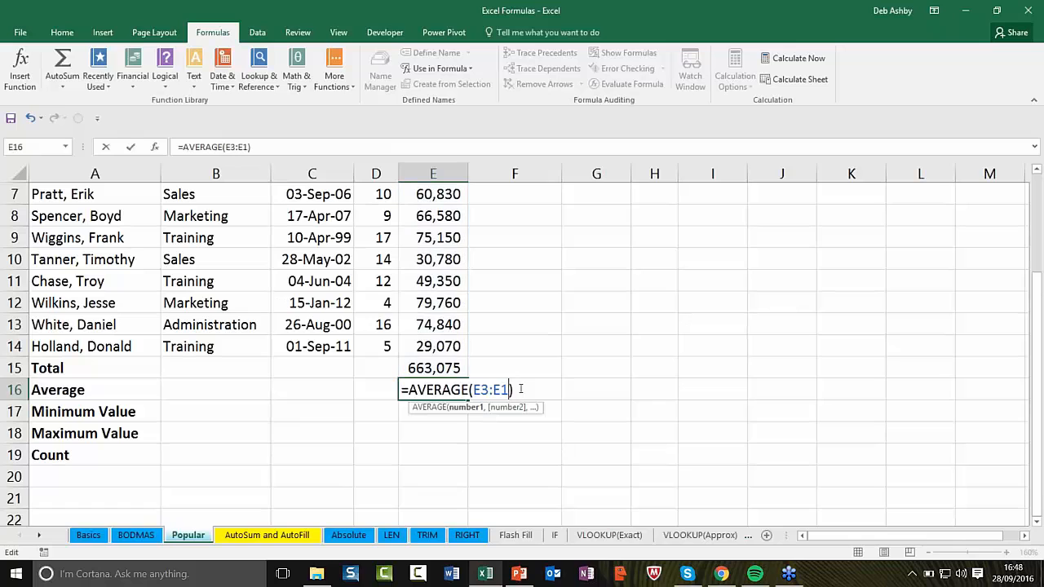
text(4)
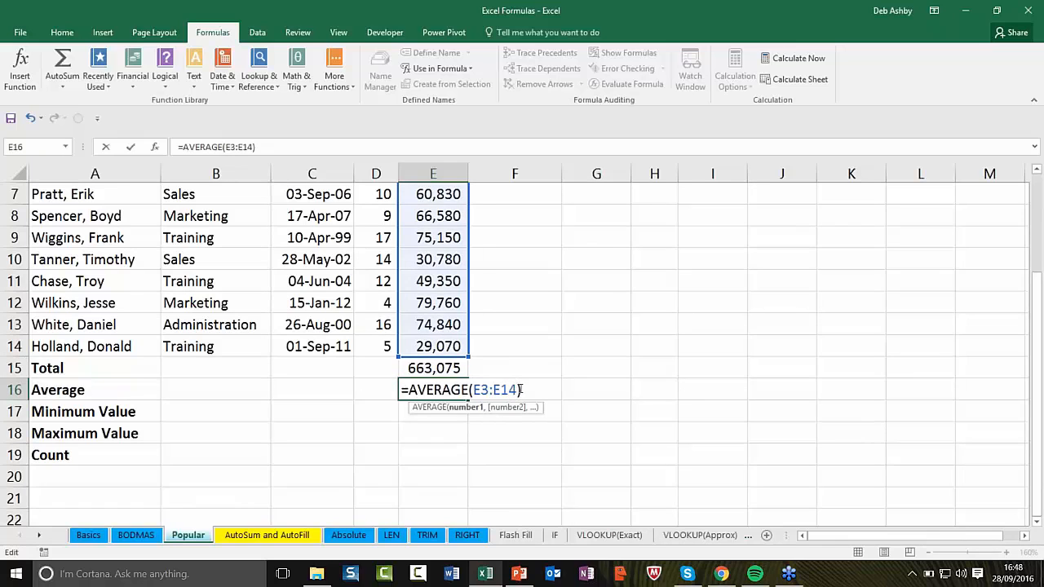
key(Return)
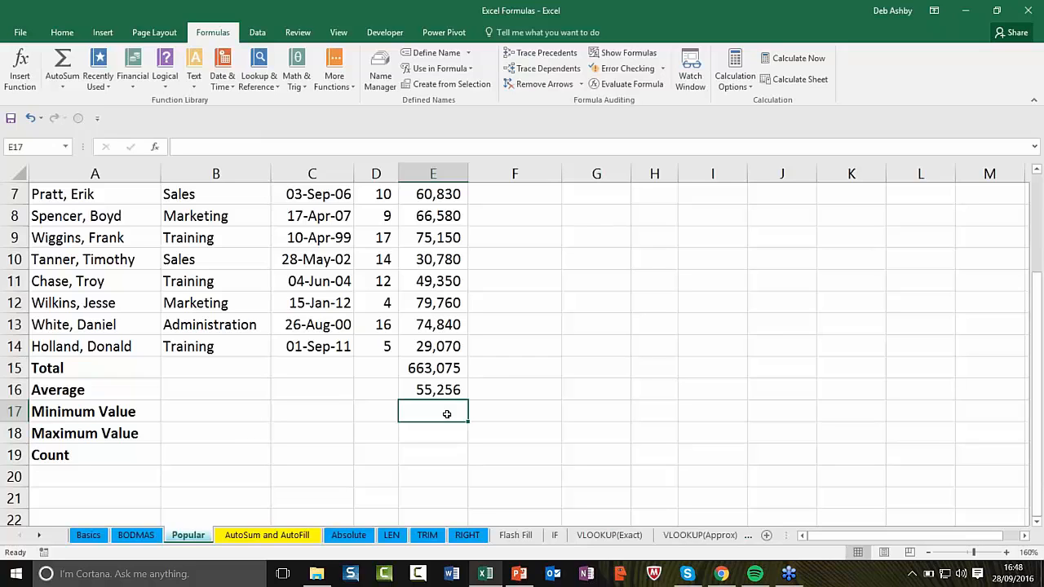
Step: Insert the AutoSum Min function in E17 and shrink its range to the salaries only, giving =MIN(E3:E14)
click(61, 87)
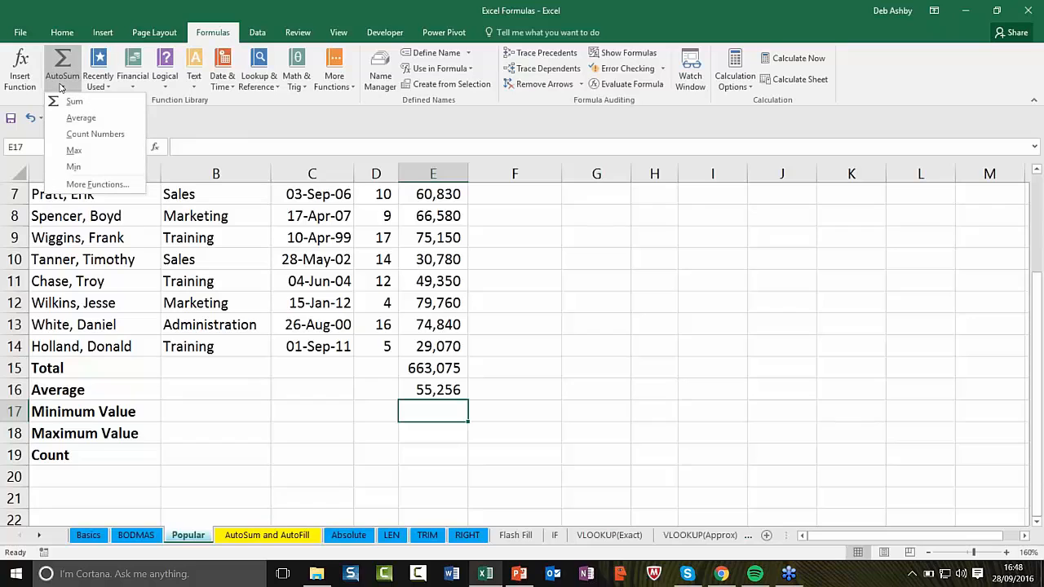
click(104, 171)
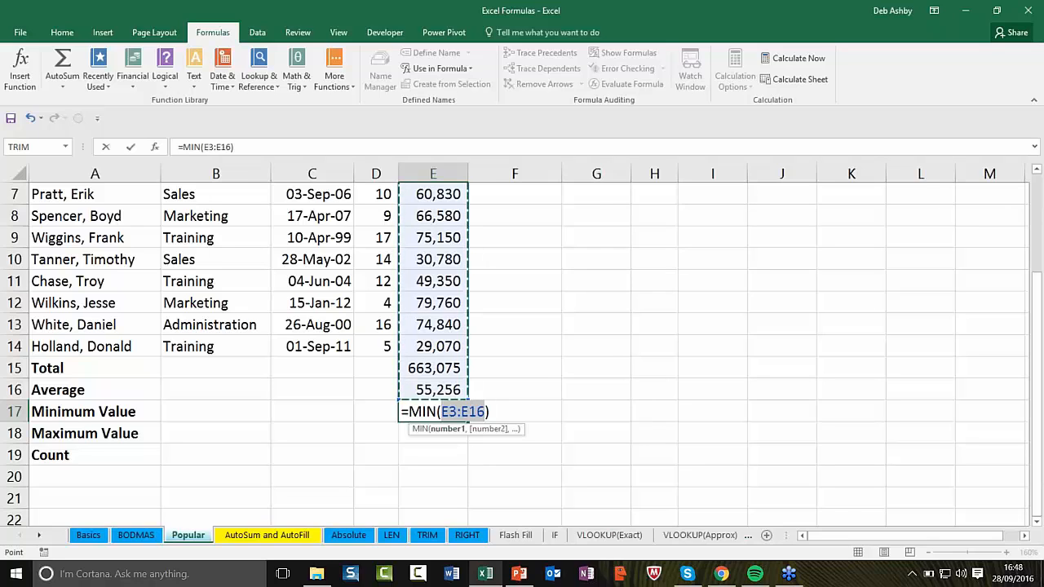
drag(467, 397, 462, 358)
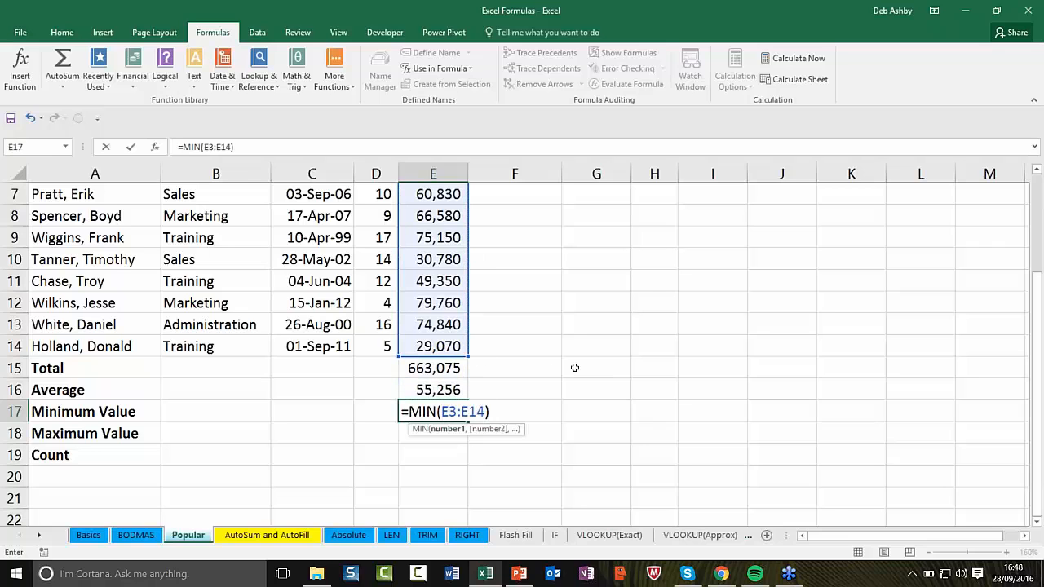
key(Return)
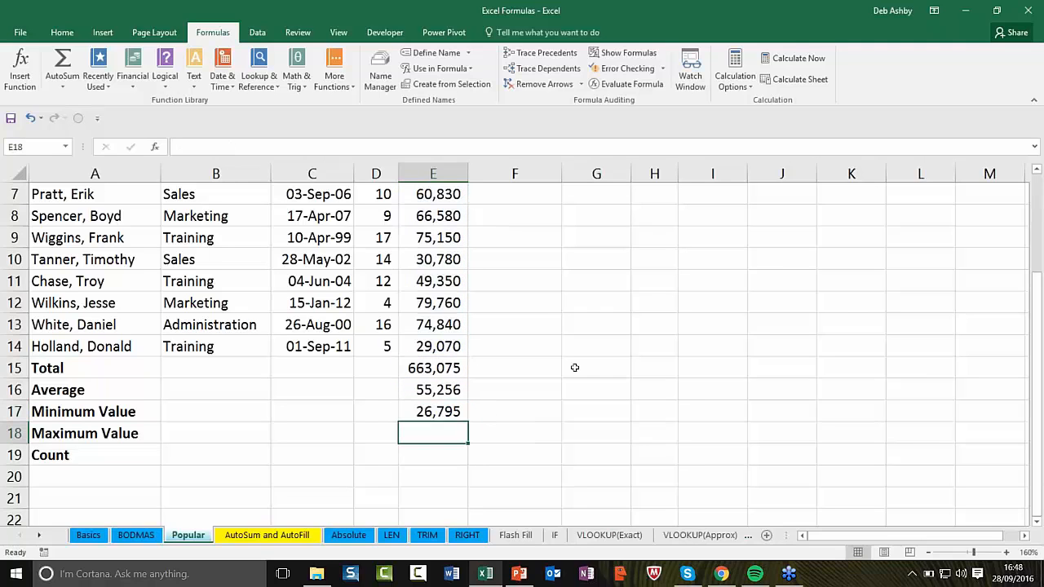
Step: Insert the AutoSum Max function in E18 and correct its range so the formula reads =MAX(E3:E14)
click(62, 87)
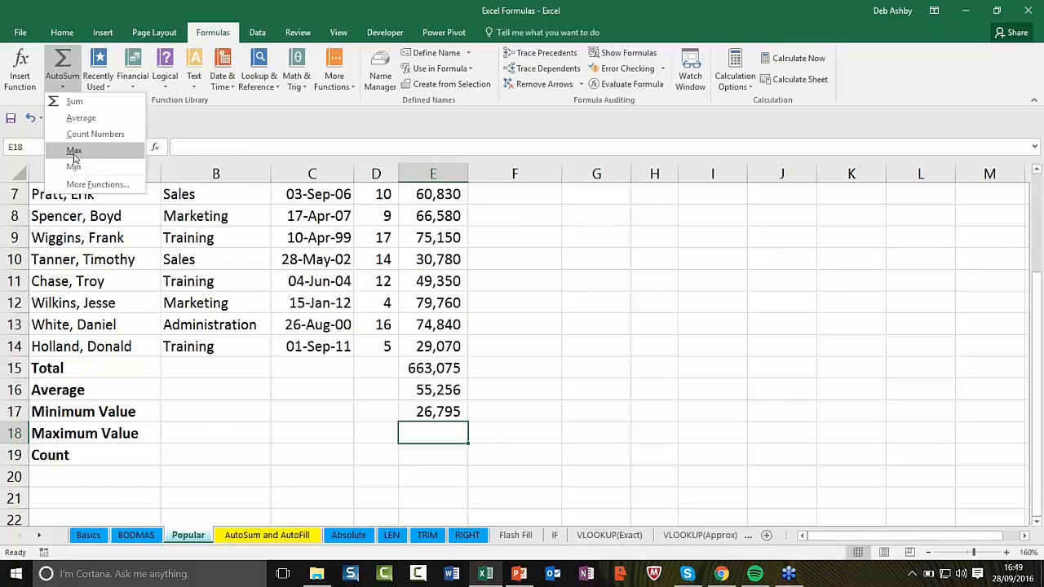
click(75, 151)
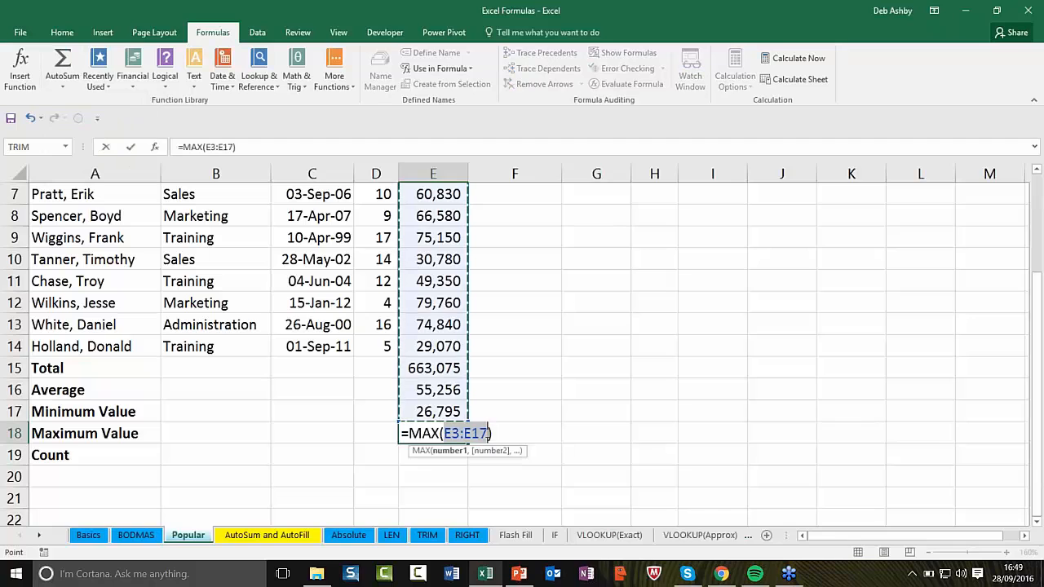
click(488, 433)
key(BackSpace)
text(4)
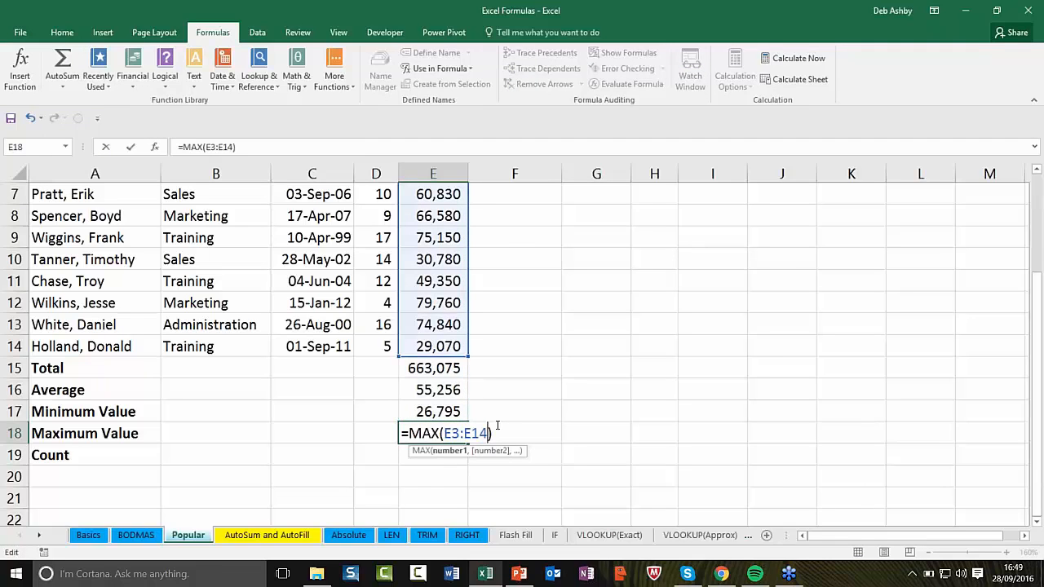
key(Return)
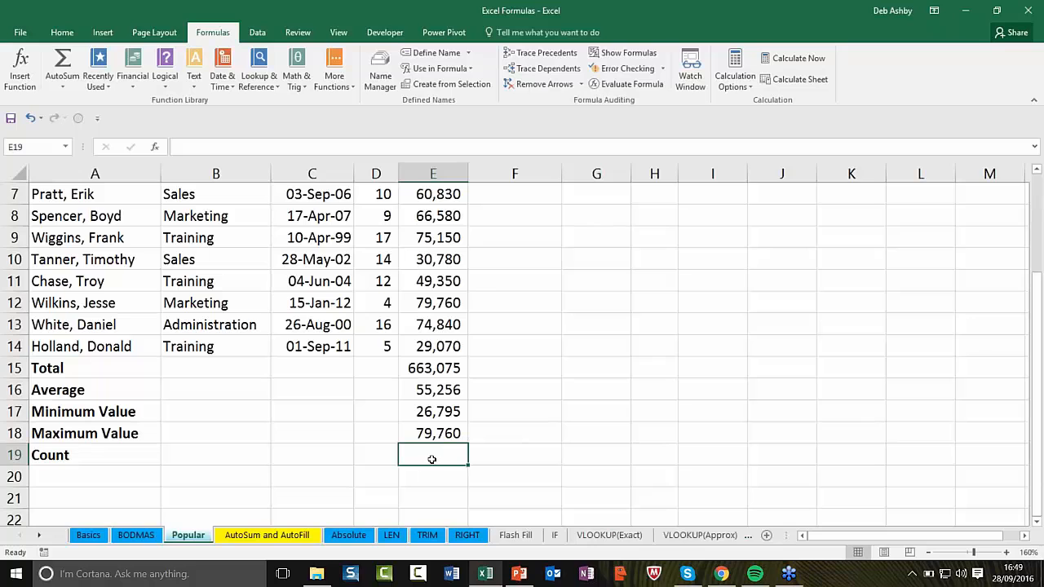
Step: Insert the AutoSum Count Numbers function in E19 and correct its range so the formula reads =COUNT(E3:E14)
click(66, 85)
click(89, 136)
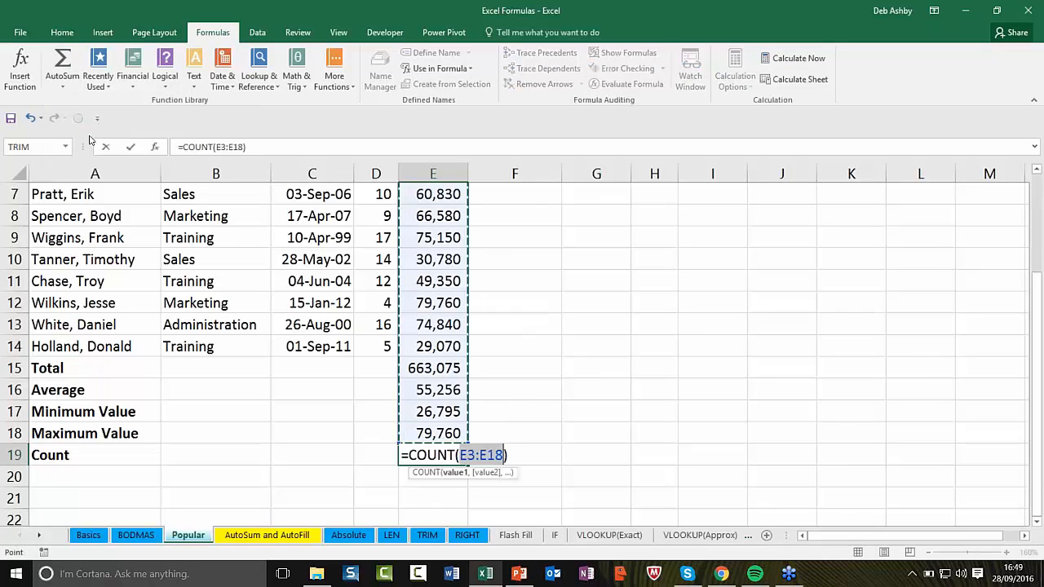
click(496, 454)
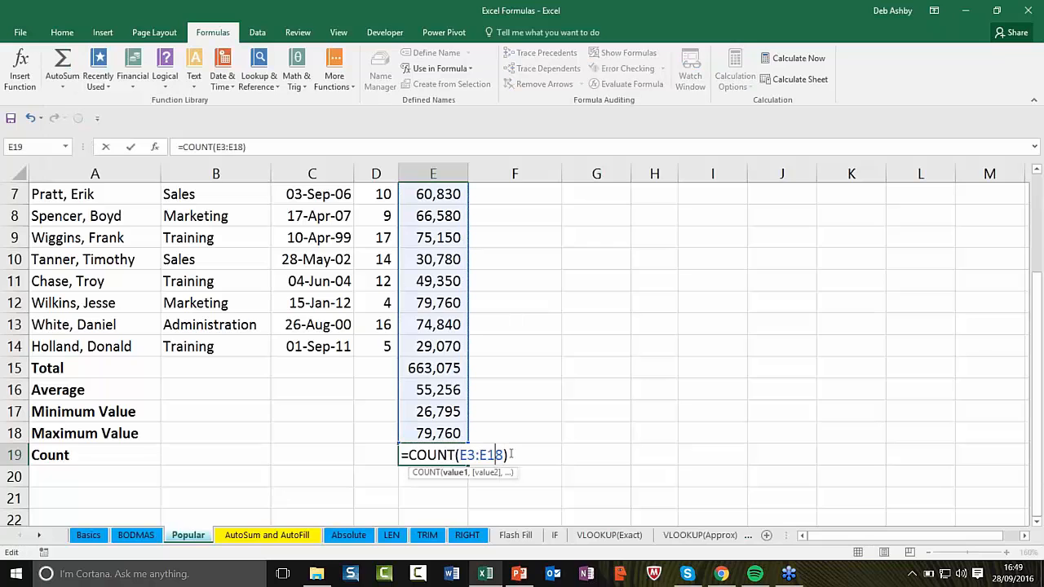
key(Delete)
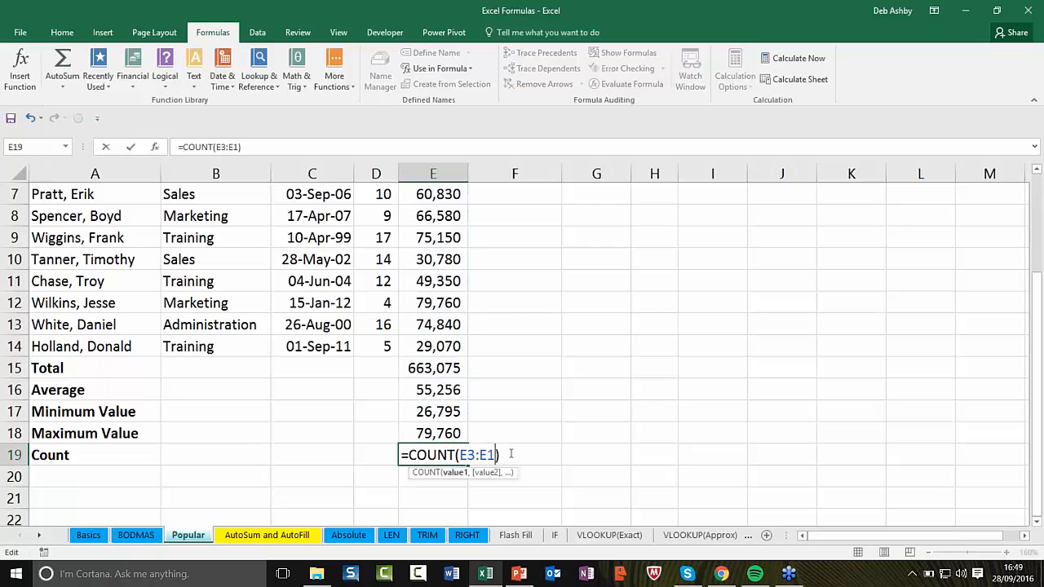
text(4)
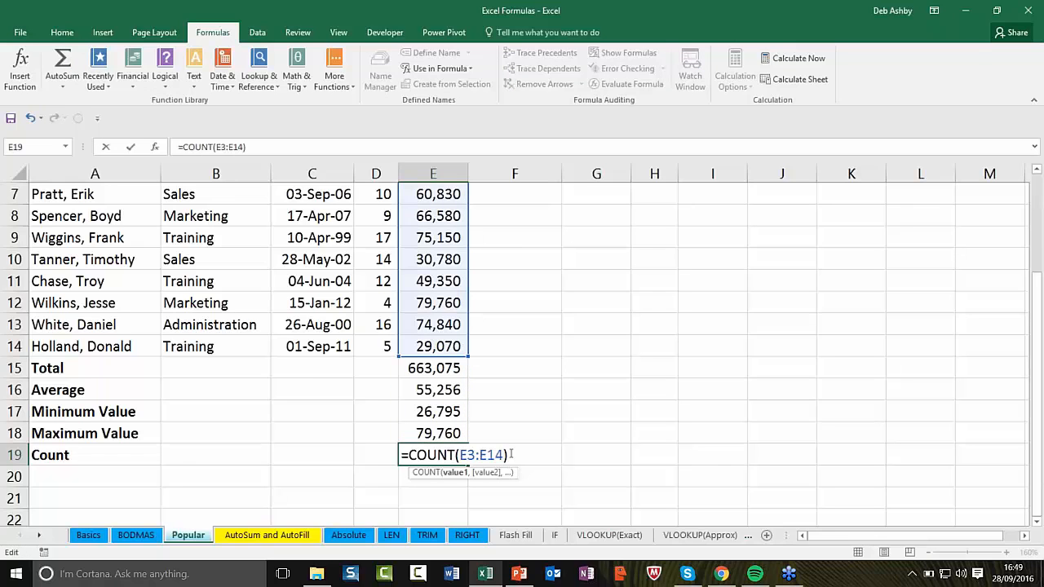
key(Return)
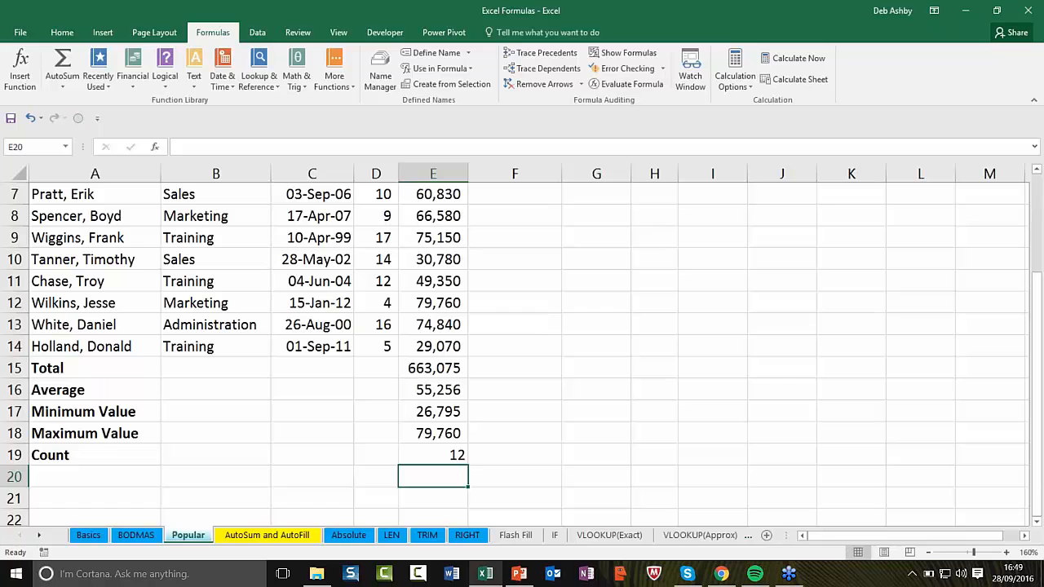
click(628, 351)
scroll(634, 356, up, 2)
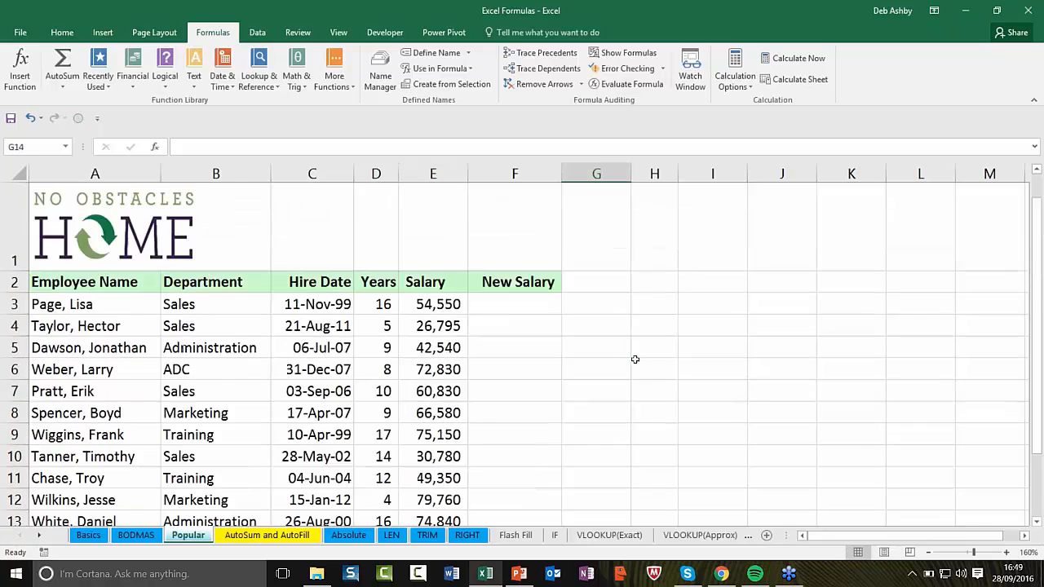
Step: Review the Total, Average, Minimum, Maximum and Count rows beneath the employee salaries and inspect the total's formula in E15
scroll(636, 357, down, 3)
scroll(636, 357, up, 1)
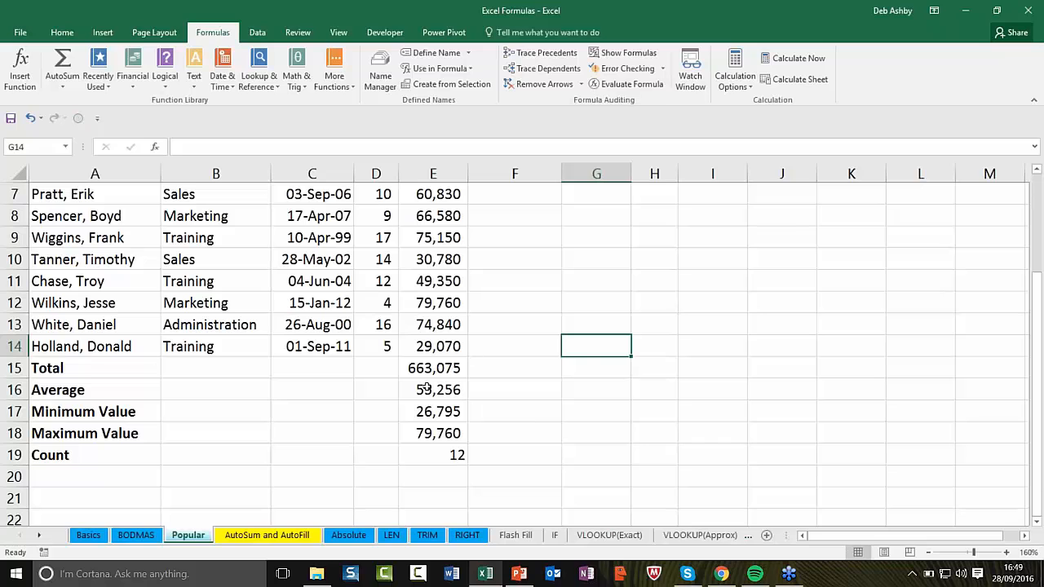
click(85, 372)
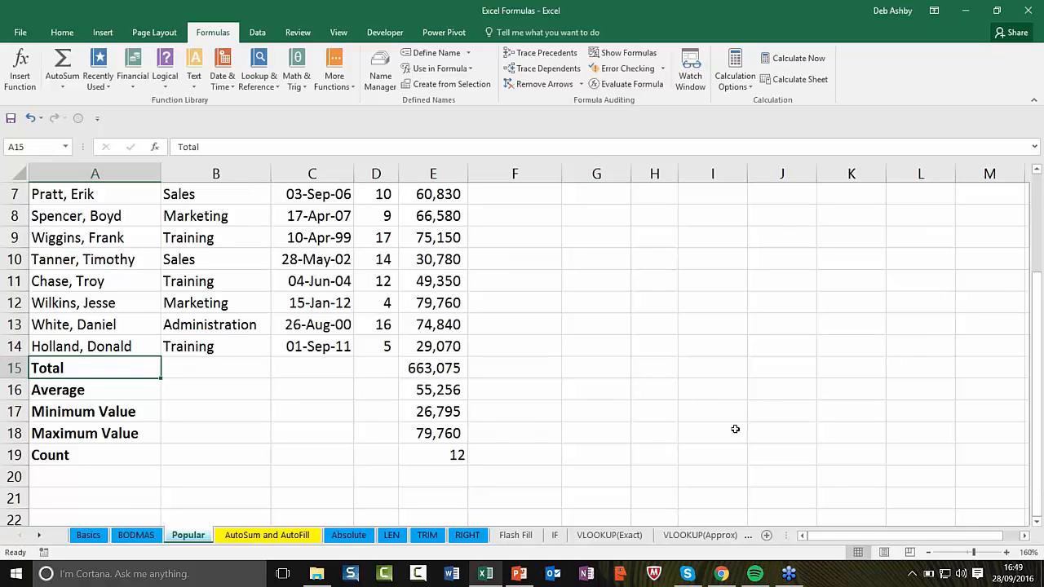
click(418, 365)
click(432, 321)
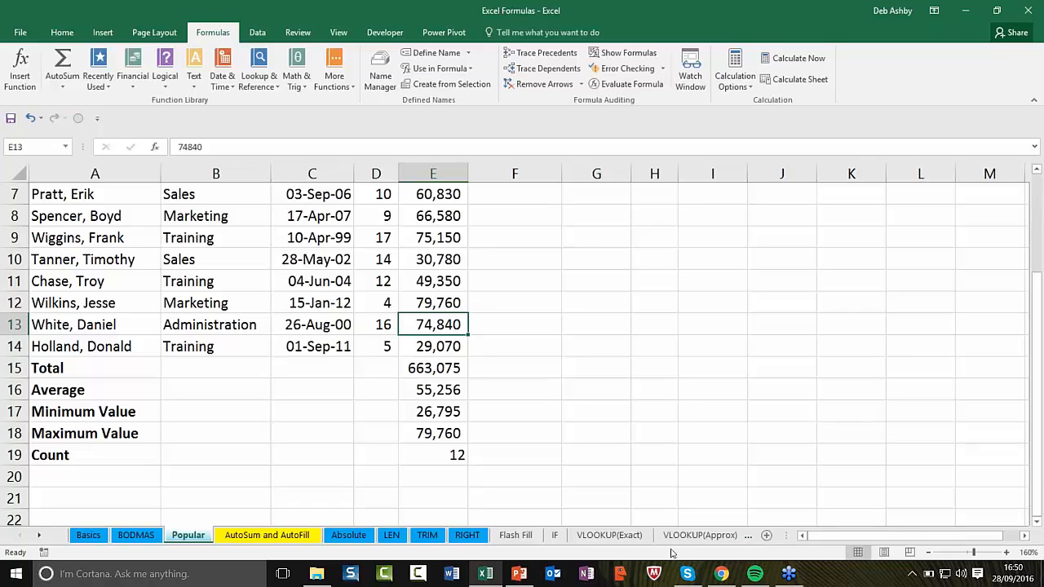
click(418, 370)
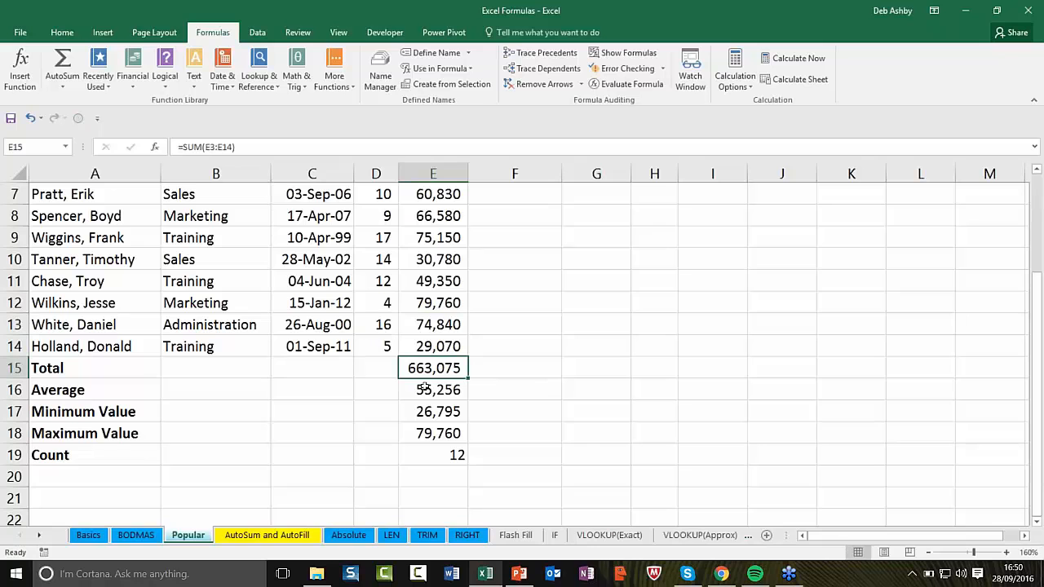
scroll(430, 310, up, 2)
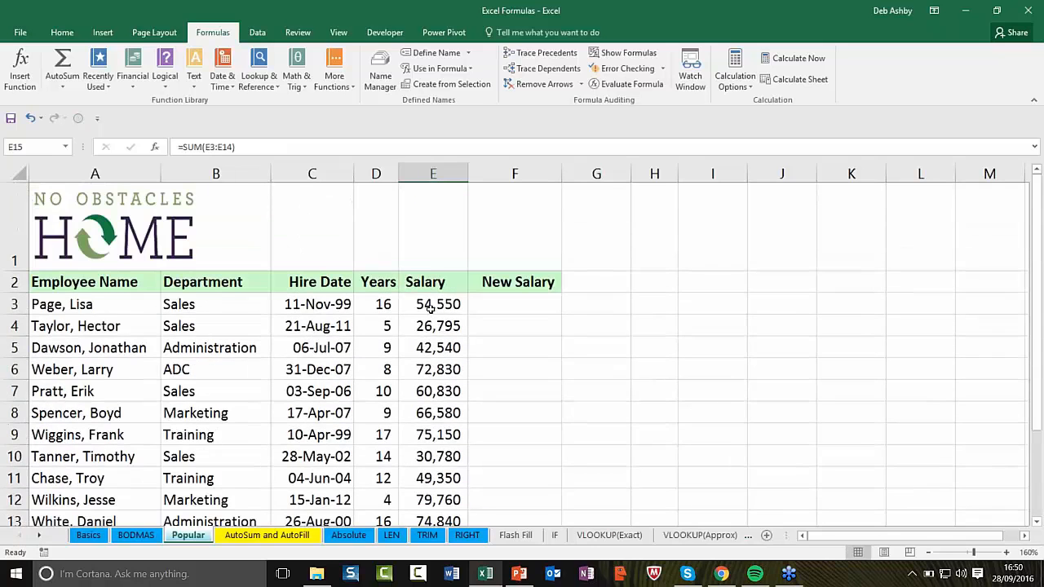
scroll(430, 306, down, 1)
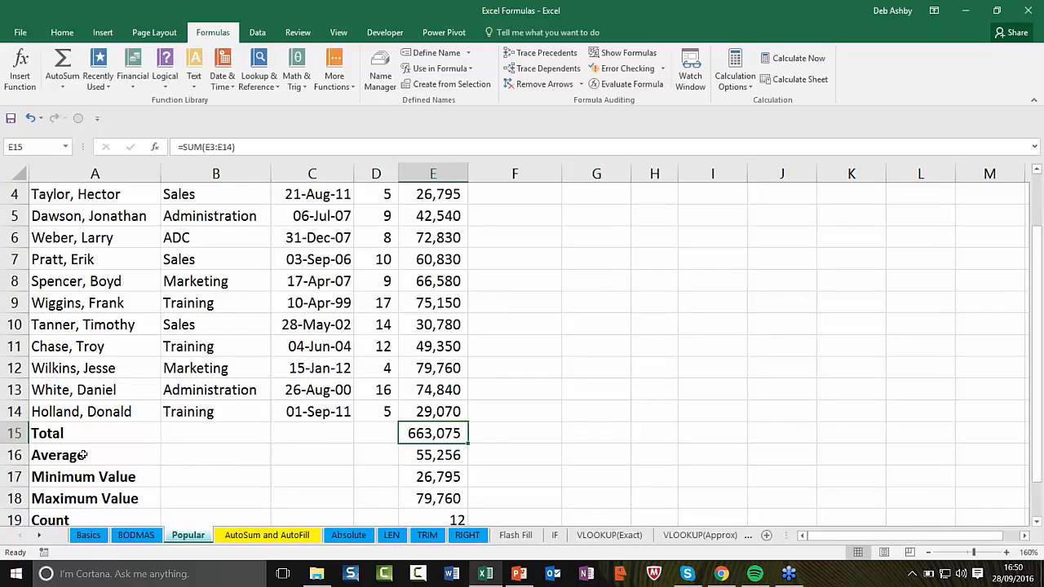
scroll(677, 354, down, 1)
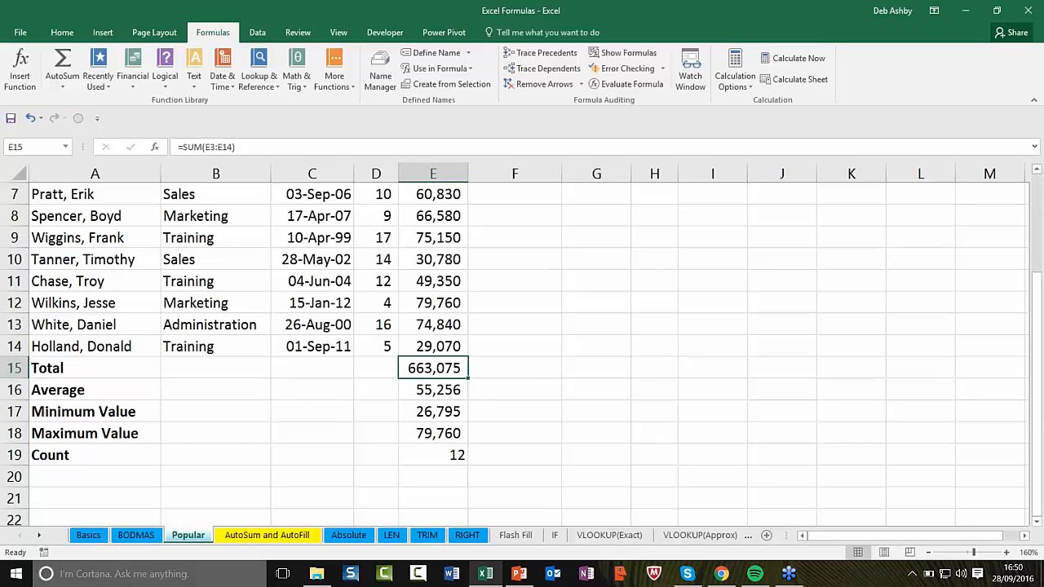
Step: Turn on Average, Numerical Count, Minimum and Maximum in the status bar's displayed calculations
right_click(673, 557)
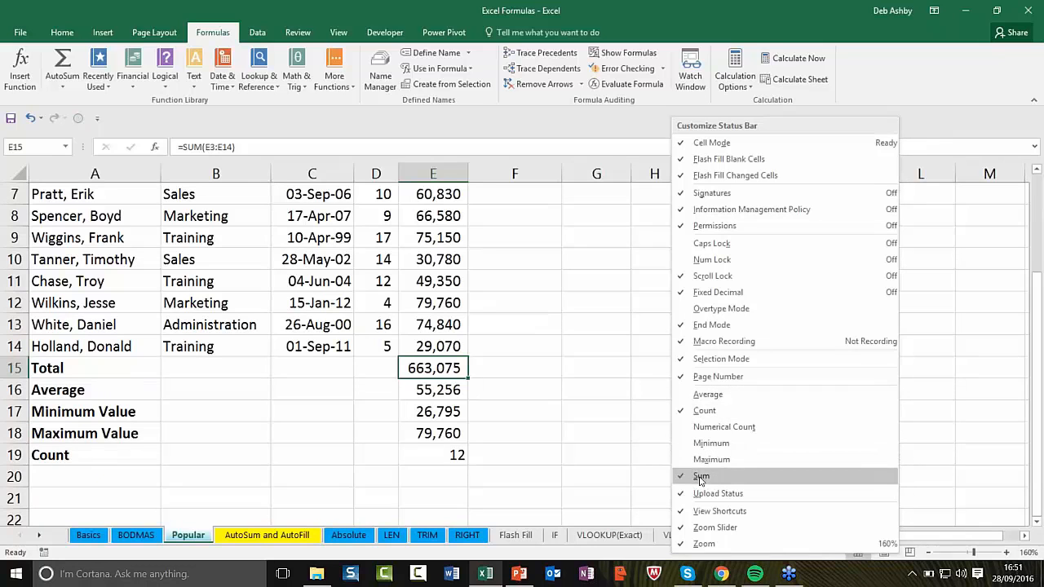
click(700, 396)
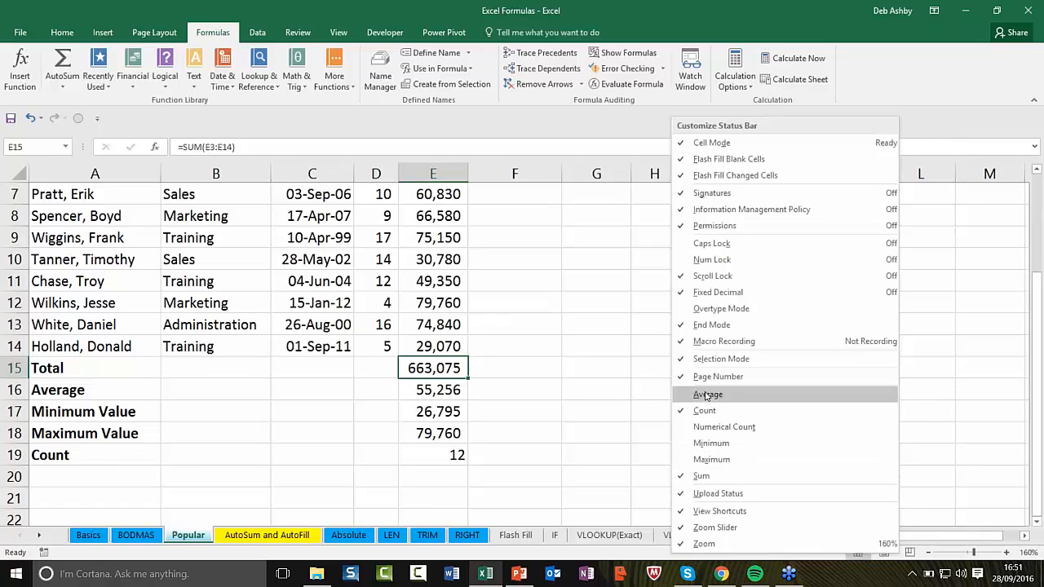
click(701, 428)
click(694, 460)
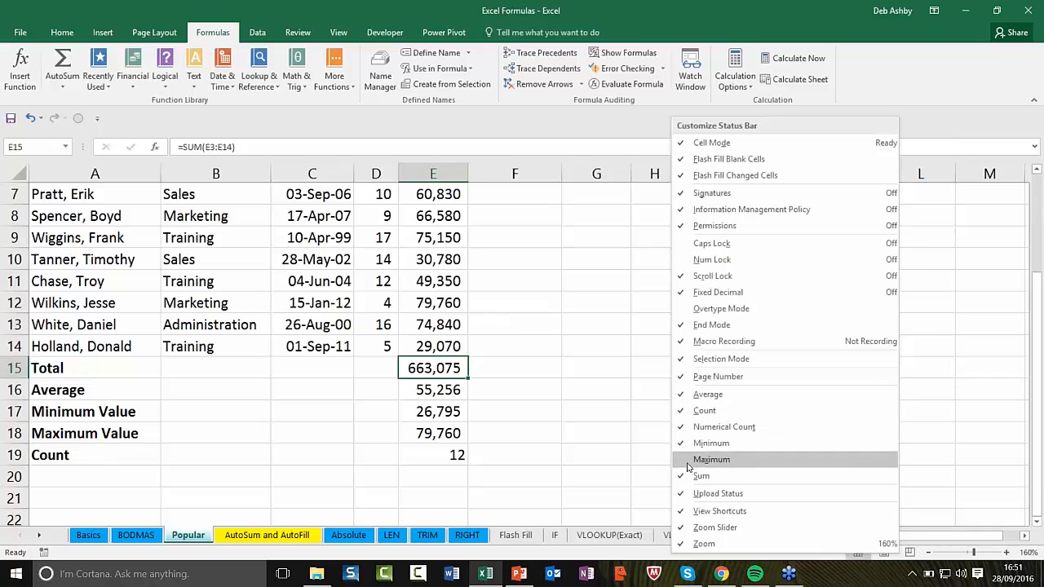
click(959, 417)
Step: Select the salaries in E3:E14 to read their quick statistics in the status bar, then clear the selection
scroll(568, 389, up, 2)
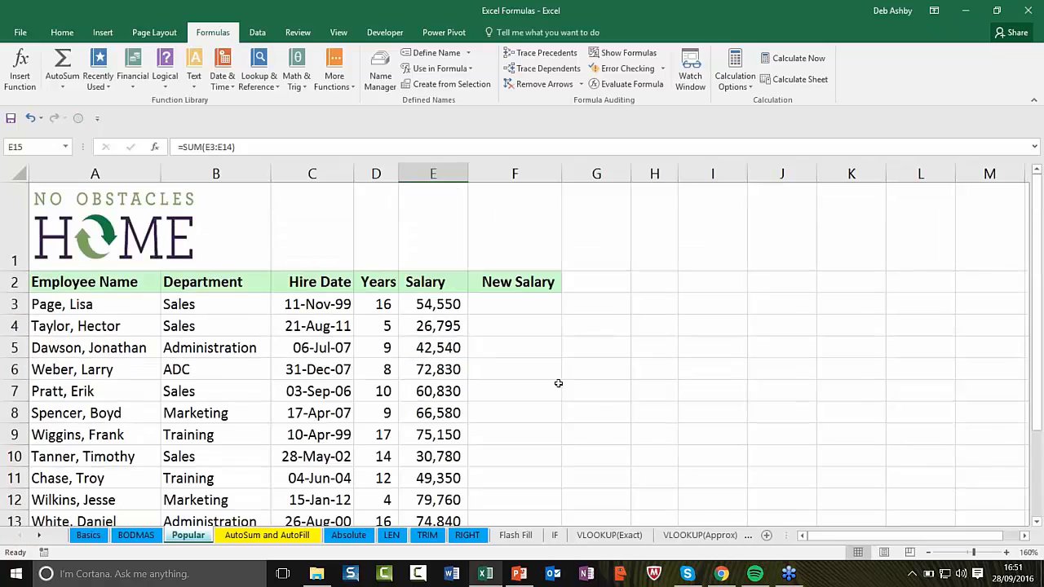
drag(444, 304, 455, 366)
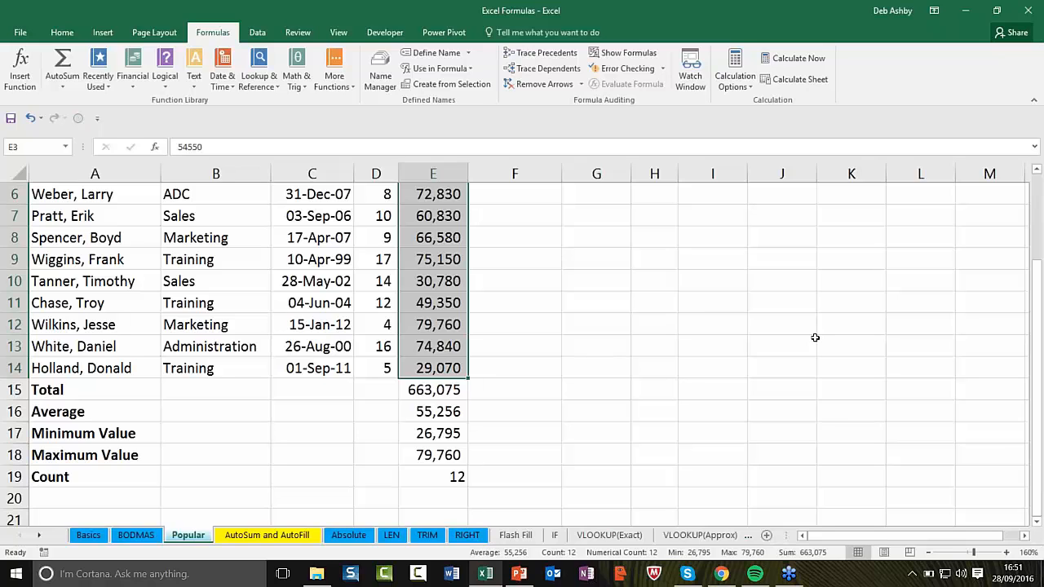
click(582, 318)
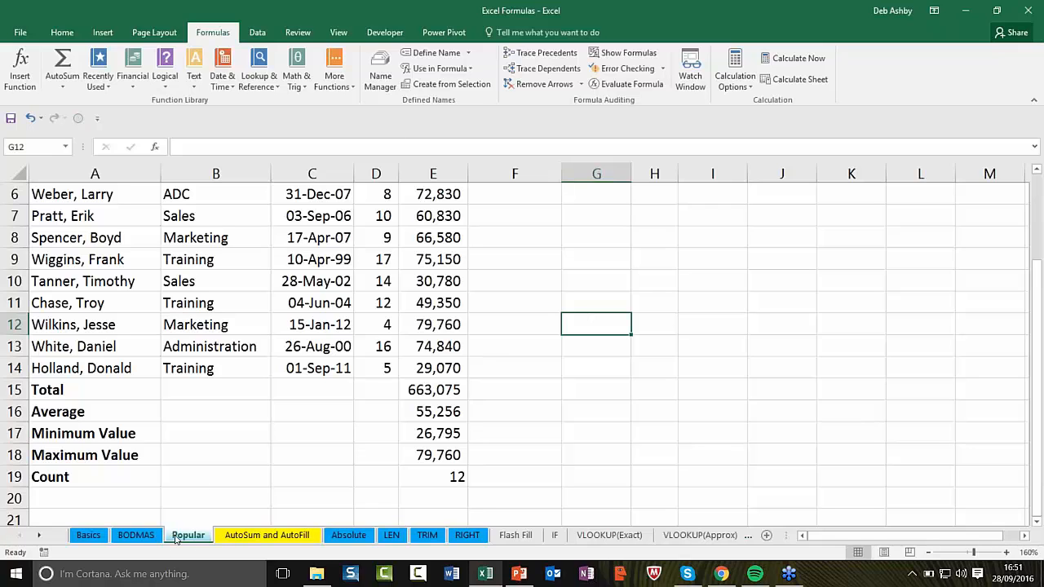
Step: Go to the AutoSum and AutoFill sheet and inspect the January profits formula in B4
click(261, 532)
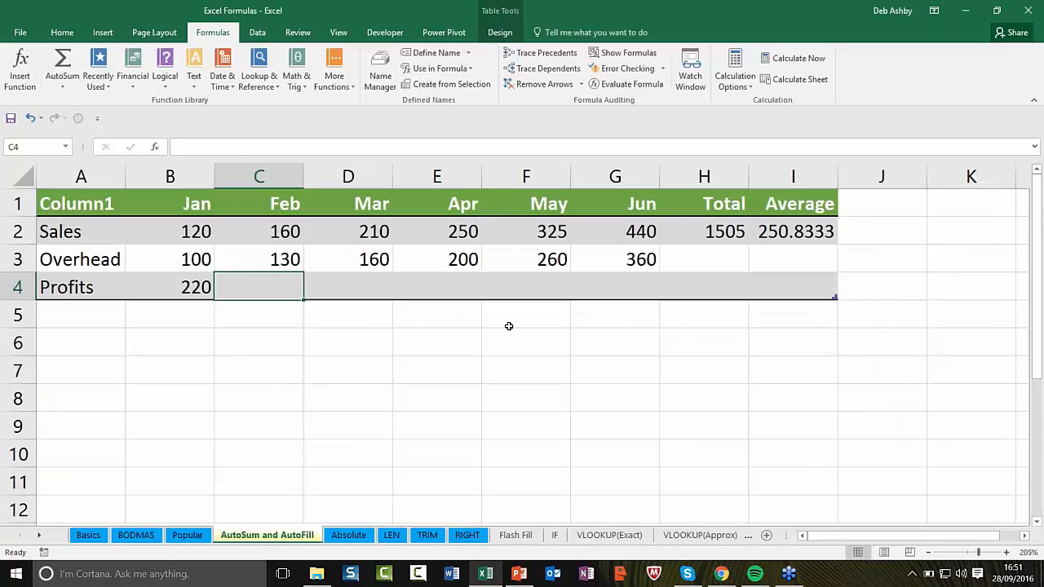
click(451, 368)
click(296, 292)
key(Left)
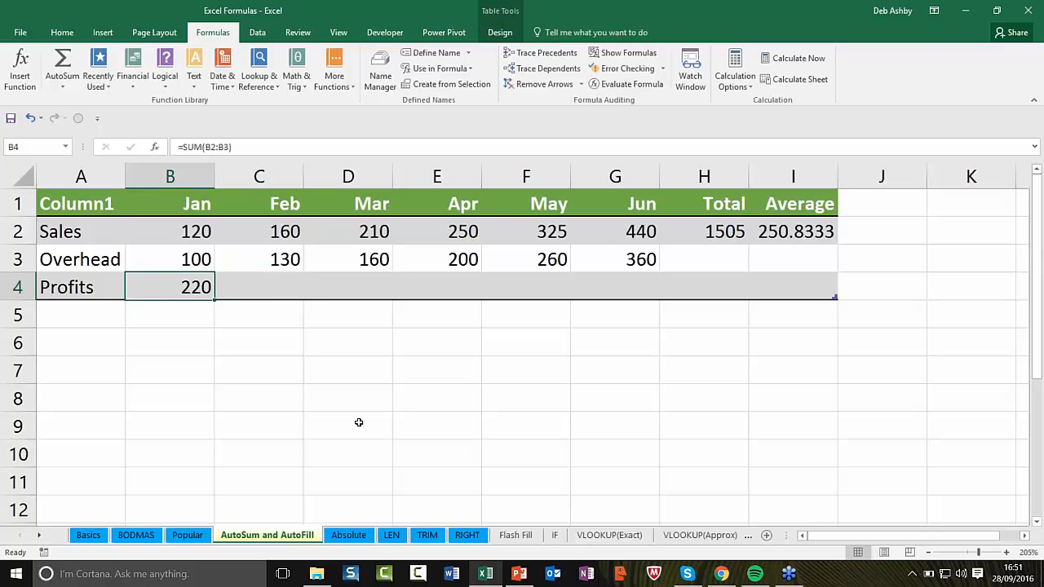
Step: Open the Absolute sheet and examine the Salary, Increase and New Salary columns and the percentage in I2
click(350, 536)
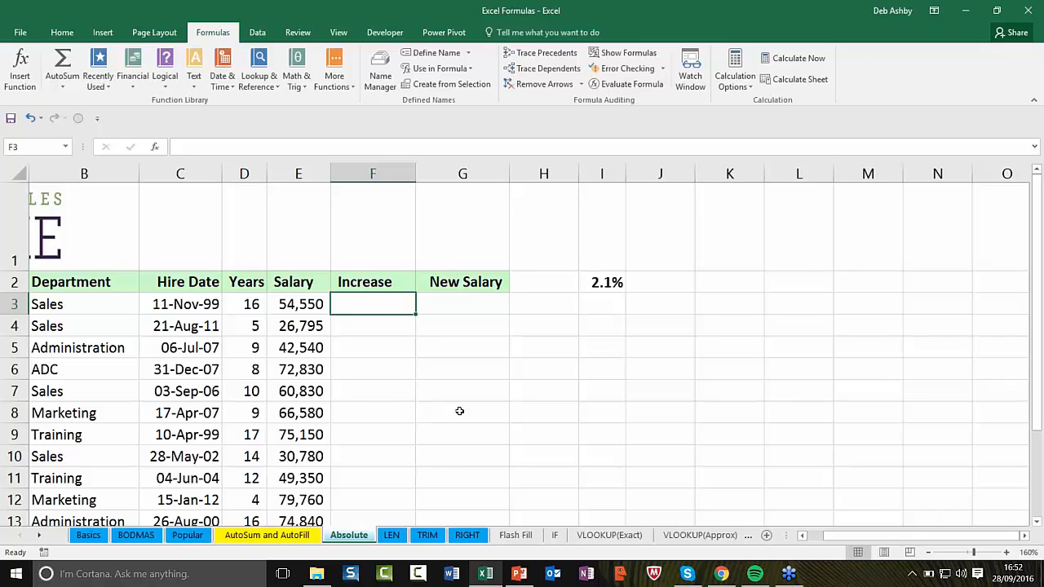
click(514, 350)
scroll(514, 350, down, 1)
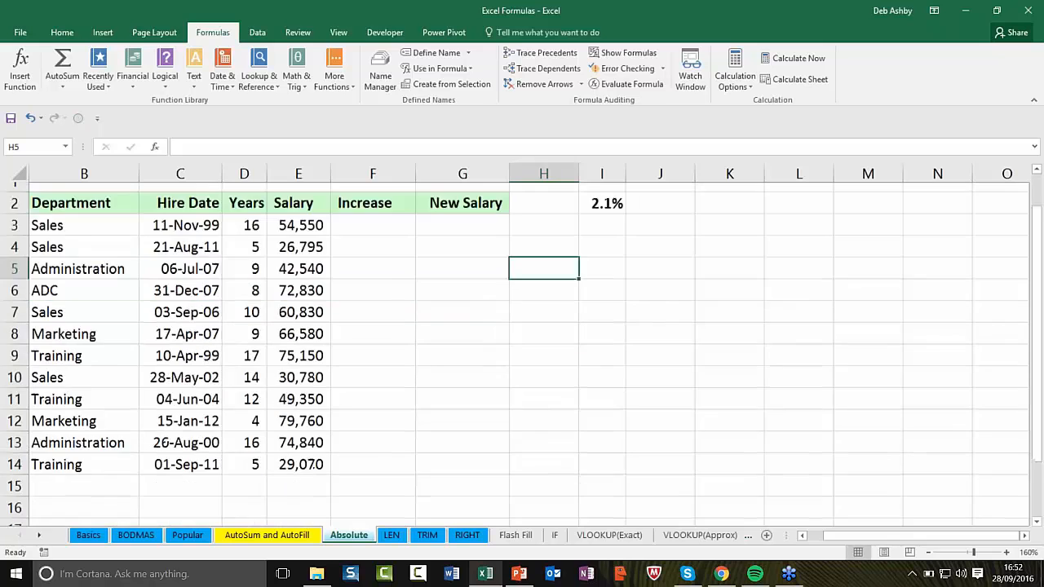
scroll(522, 343, up, 1)
click(369, 303)
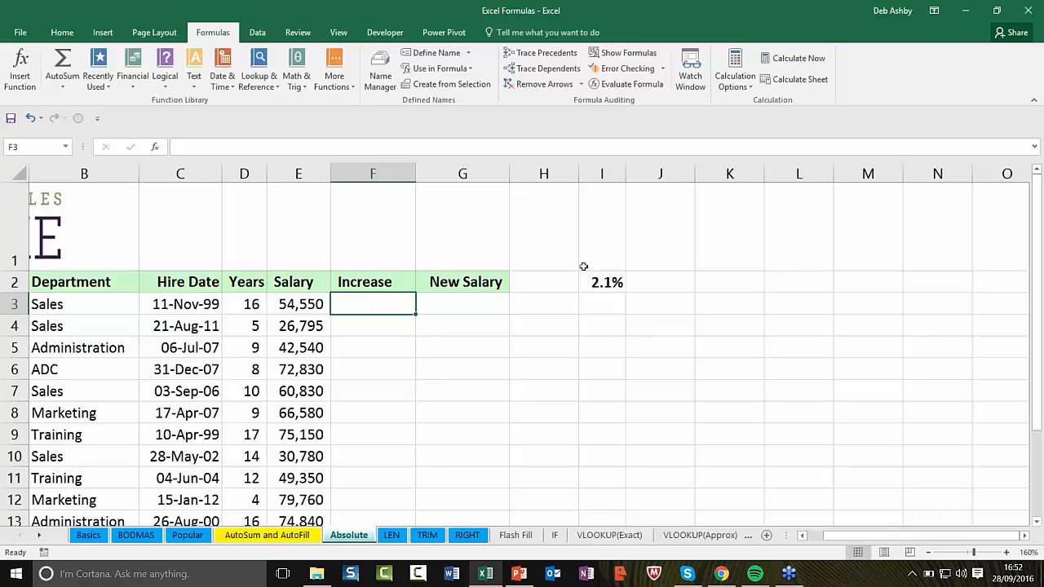
click(600, 285)
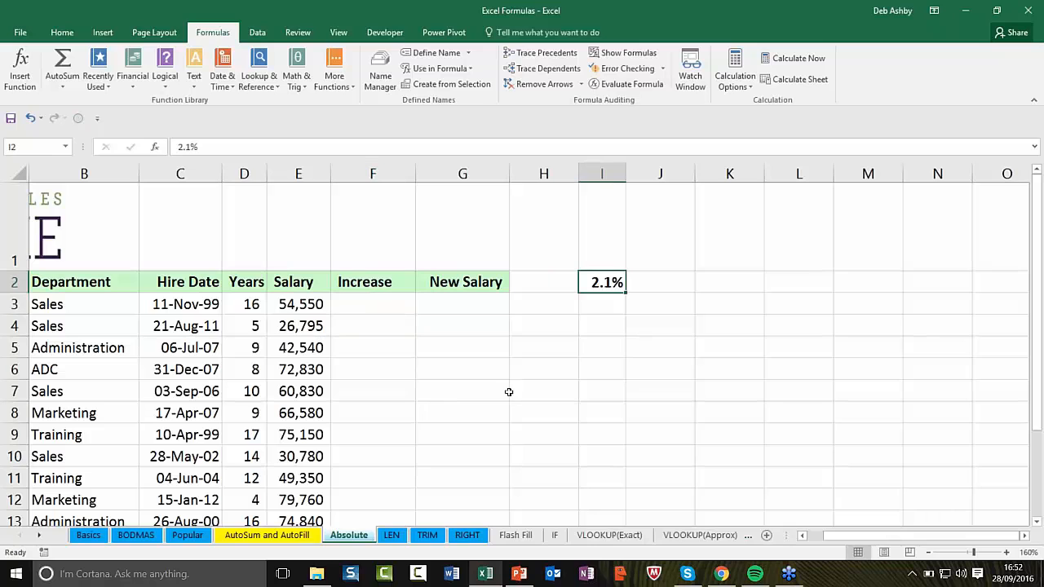
click(367, 308)
click(468, 306)
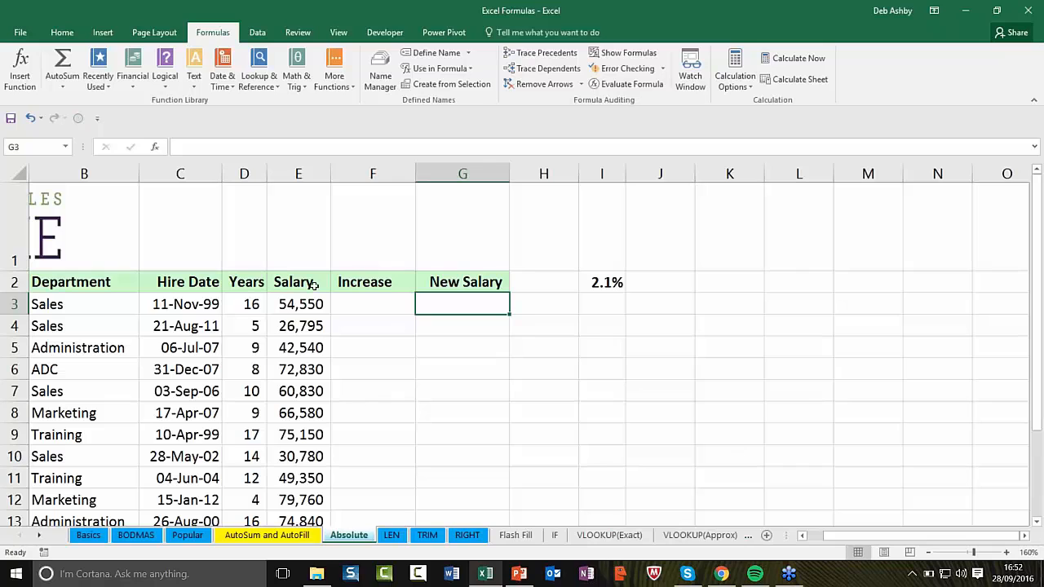
Step: Calculate the first employee's salary increase in F3 with the formula =E3*I2
click(371, 307)
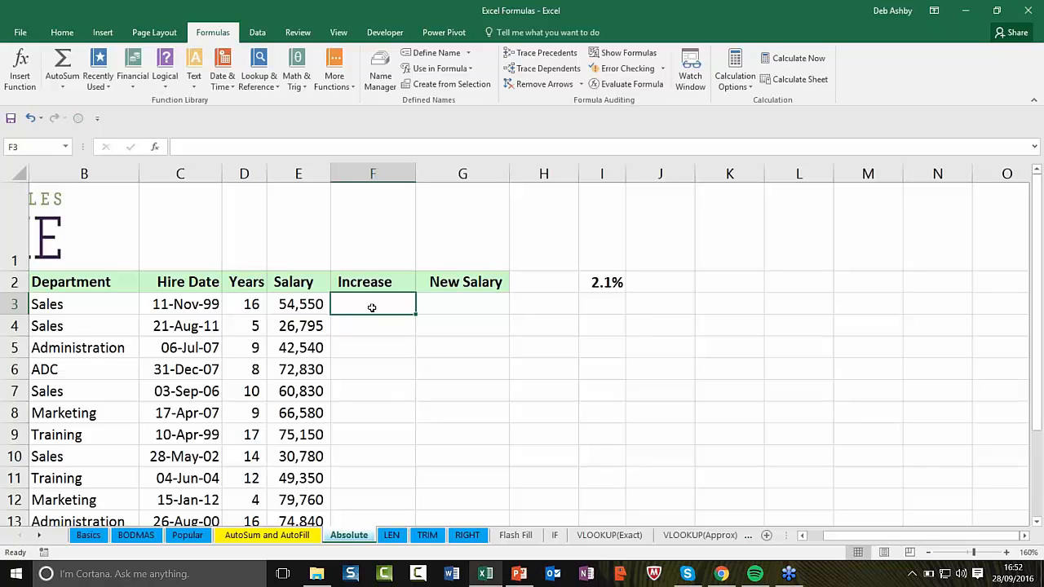
text(=)
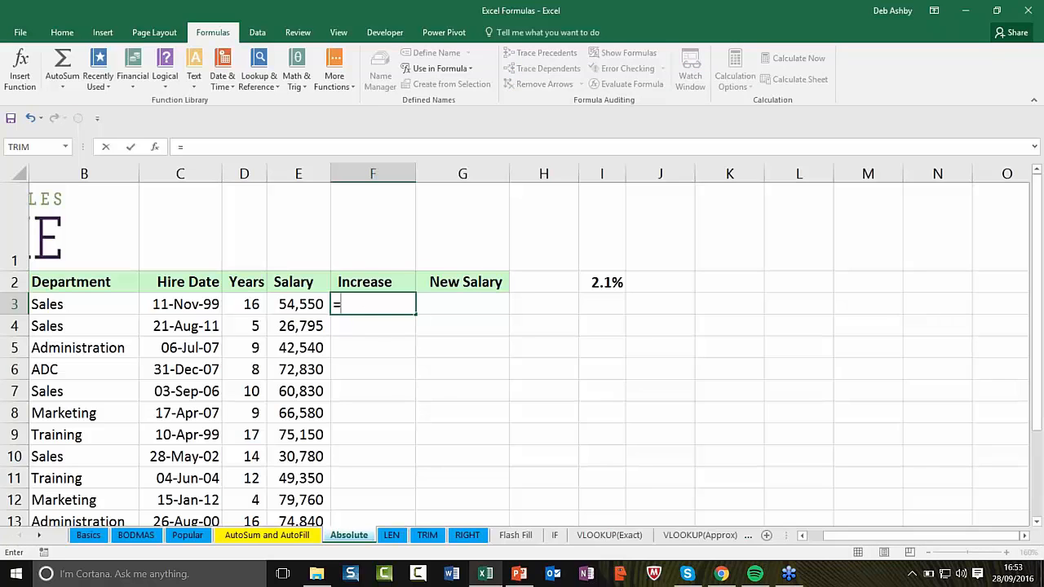
click(294, 304)
text(*)
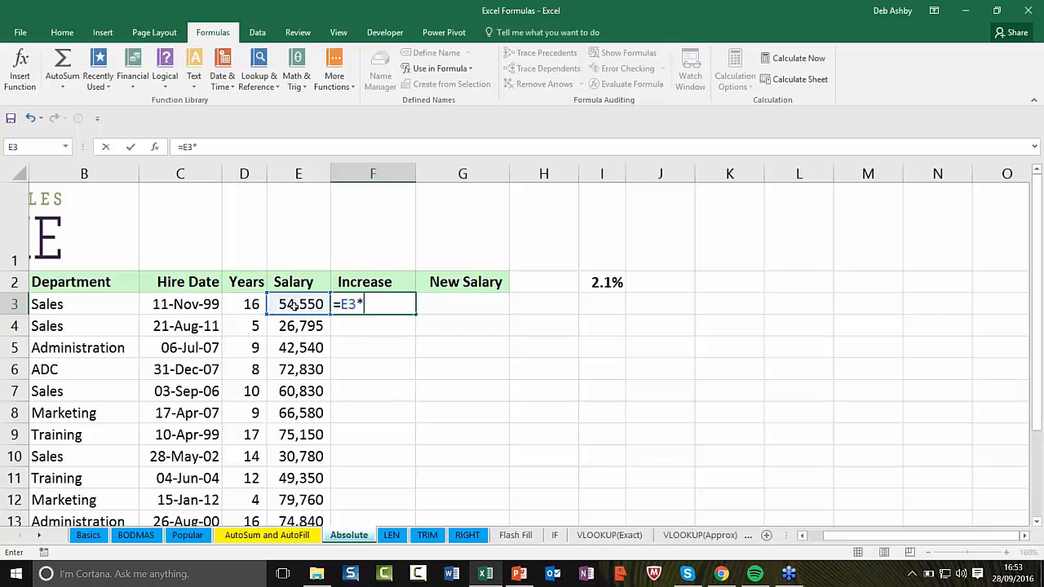
click(604, 282)
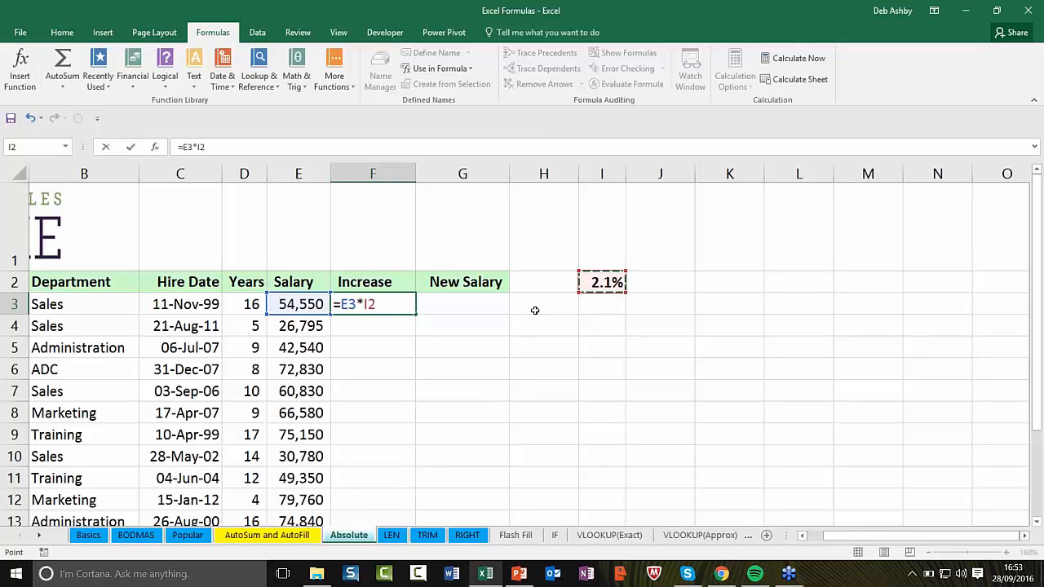
key(Return)
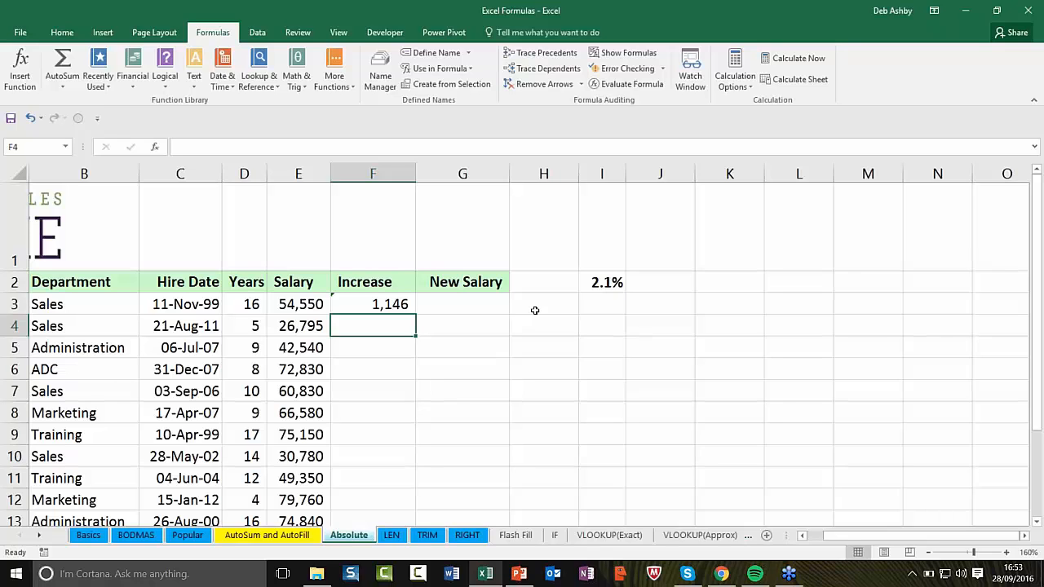
Step: Calculate the first employee's new salary in G3 with the formula =E3+F3
click(462, 306)
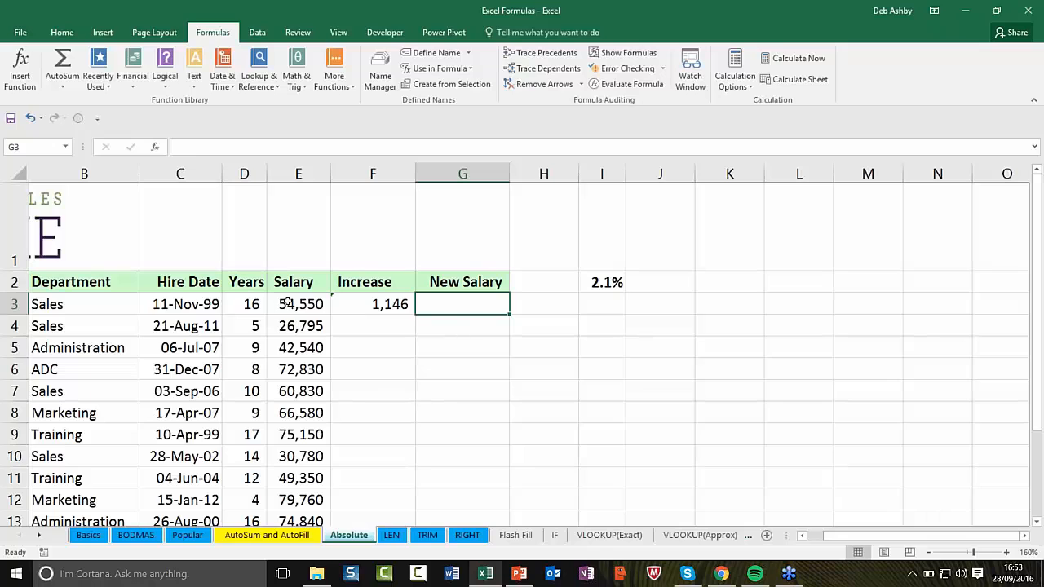
click(287, 301)
click(376, 303)
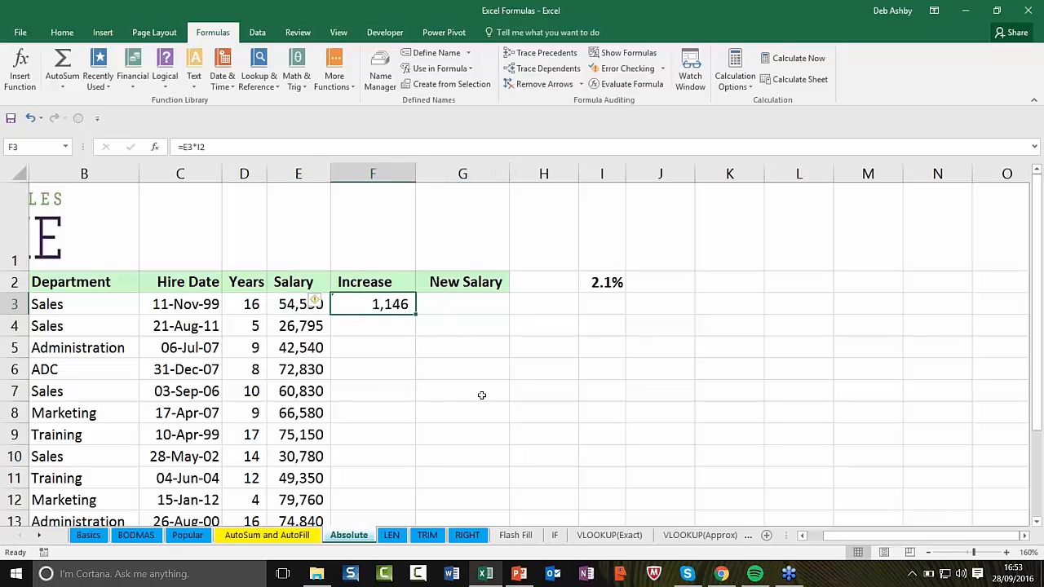
click(477, 307)
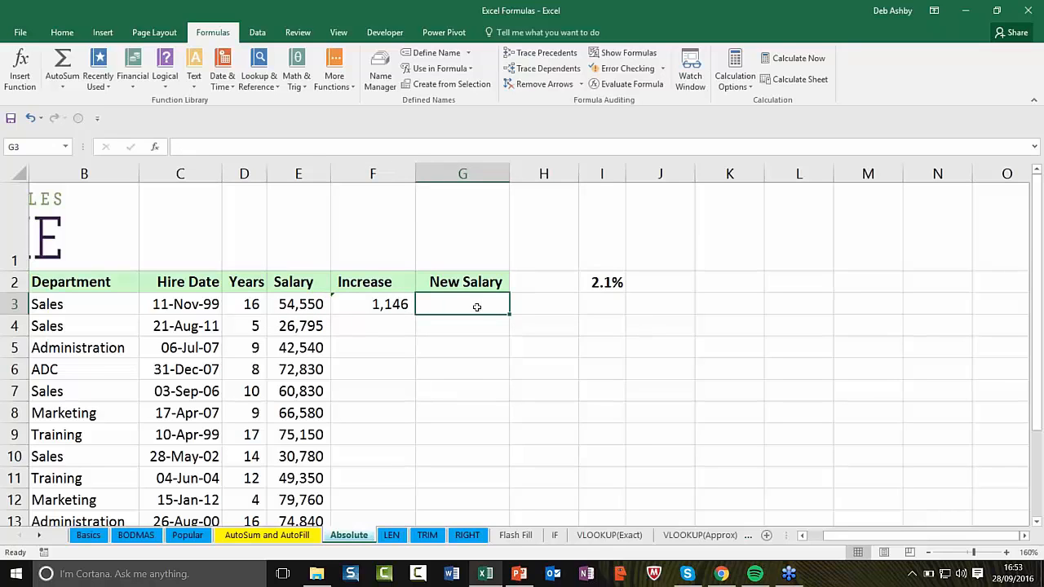
text(=)
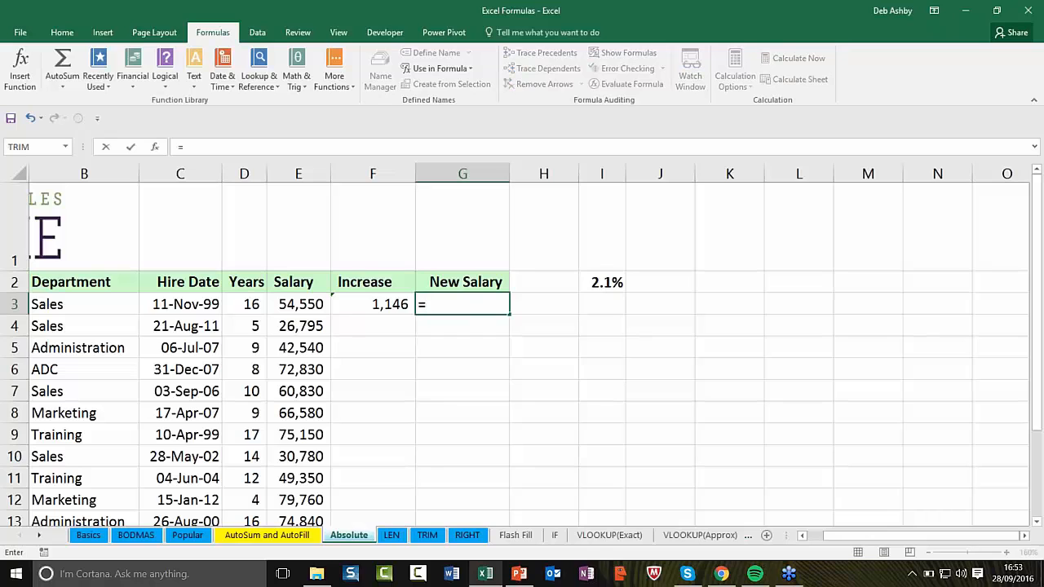
click(308, 303)
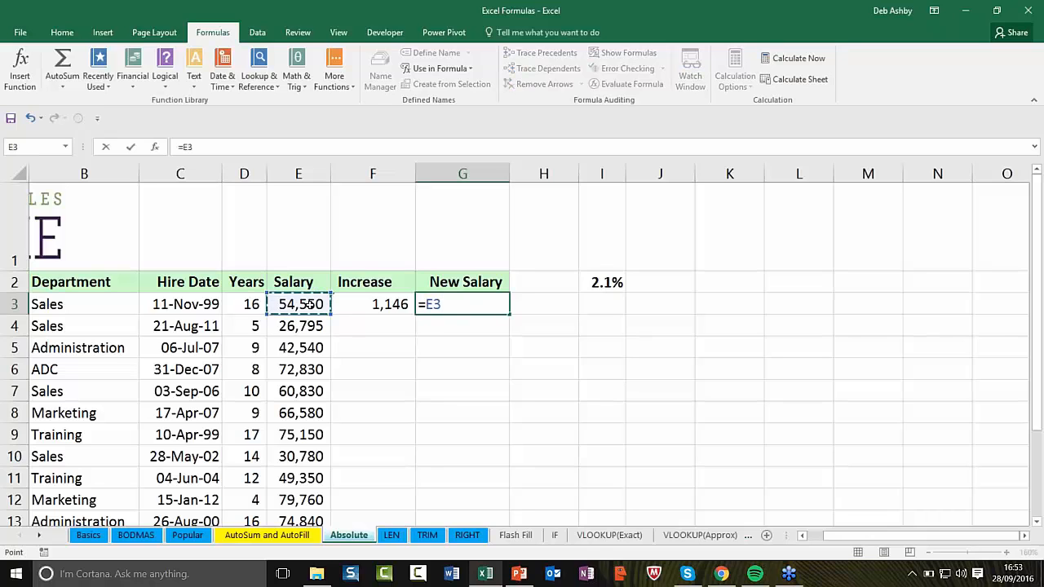
text(+)
click(372, 308)
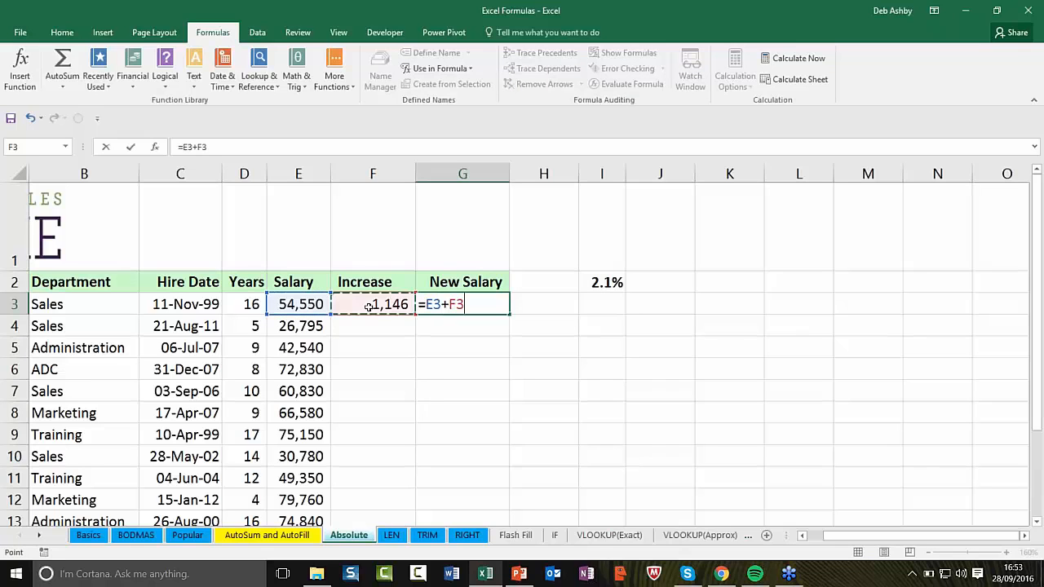
key(Return)
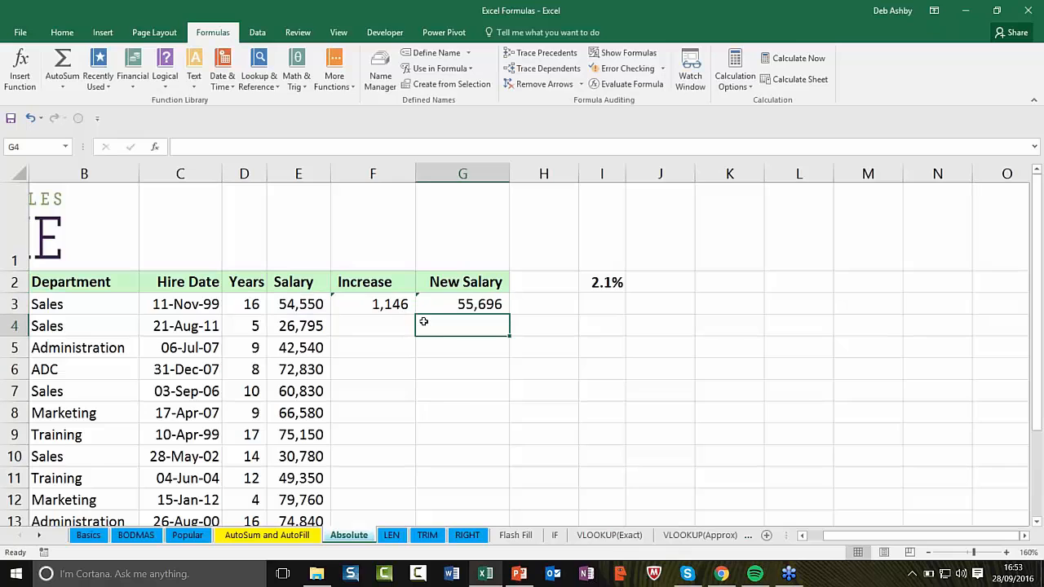
Step: Inspect the increase formula in F3 and the cells it refers to, salary E3 and percentage I2
click(392, 304)
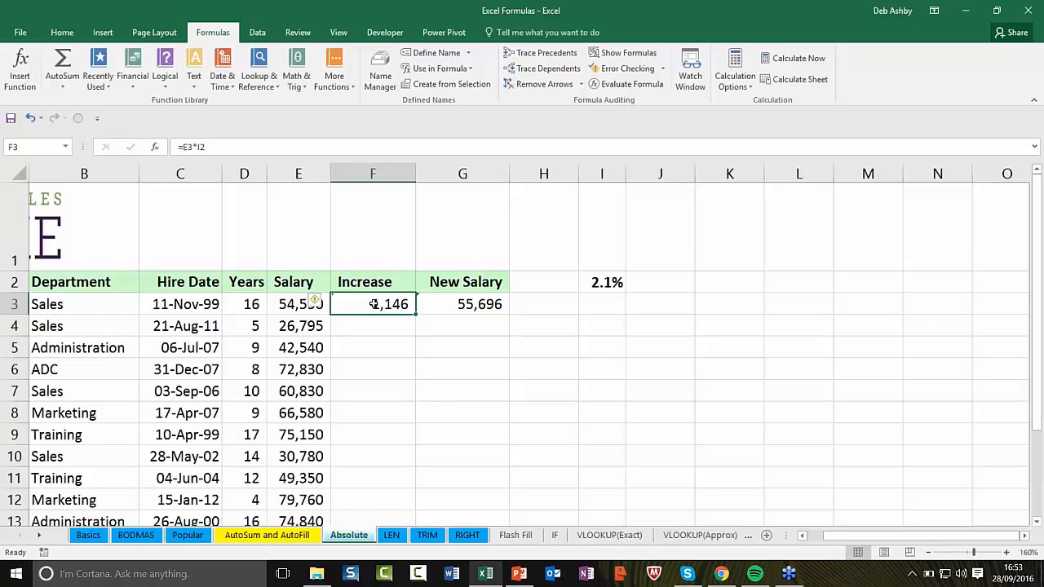
click(287, 303)
click(374, 303)
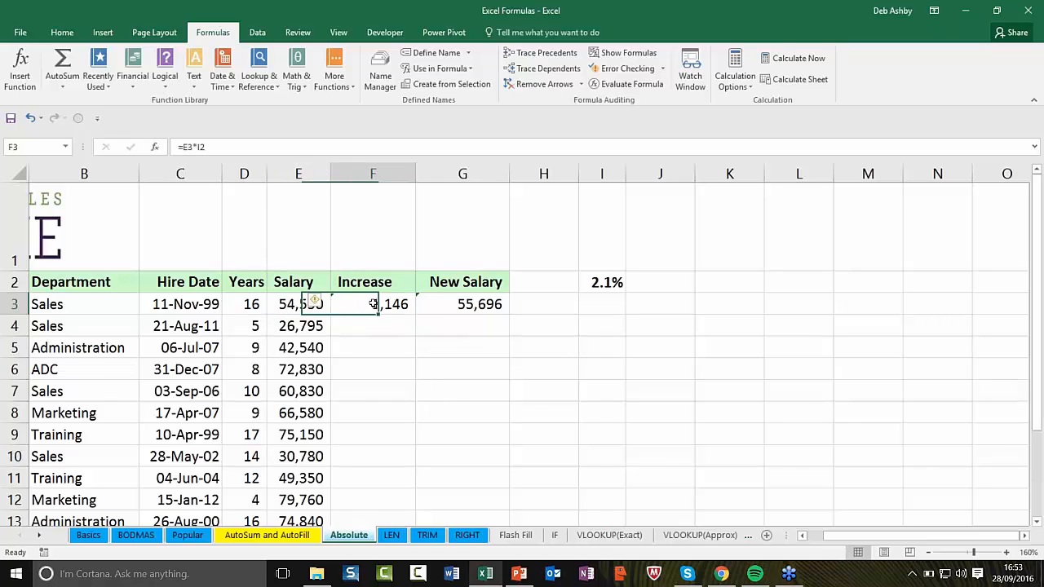
click(607, 285)
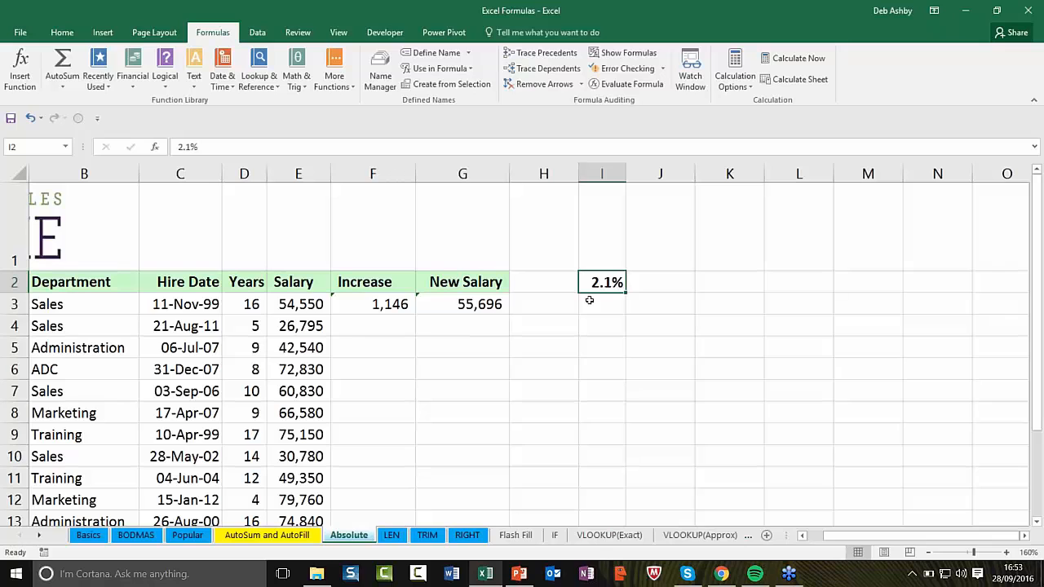
Step: Fill the increase formula from F3 down the Increase column to F14
click(383, 305)
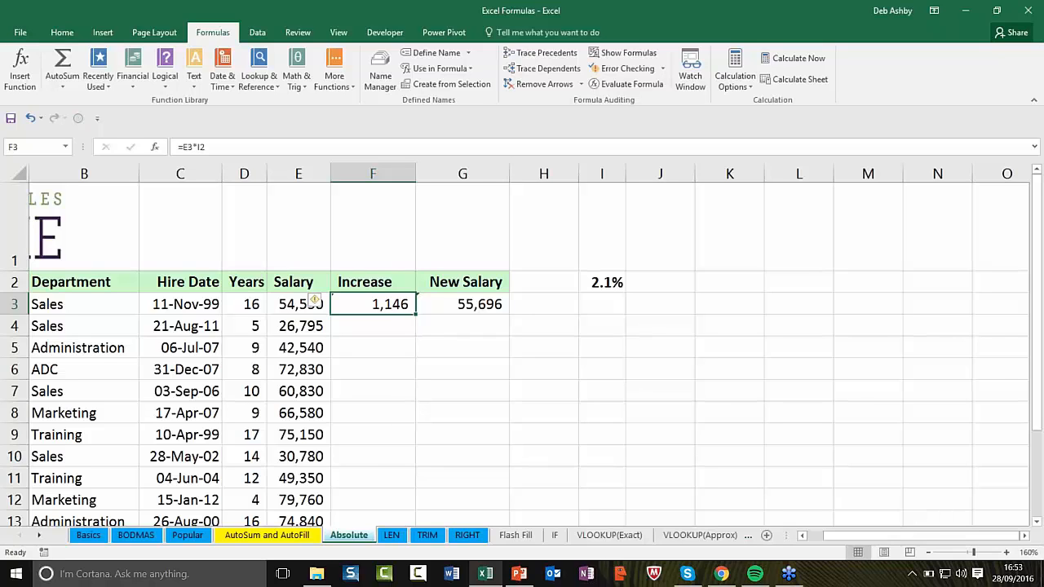
double_click(416, 313)
scroll(416, 350, down, 1)
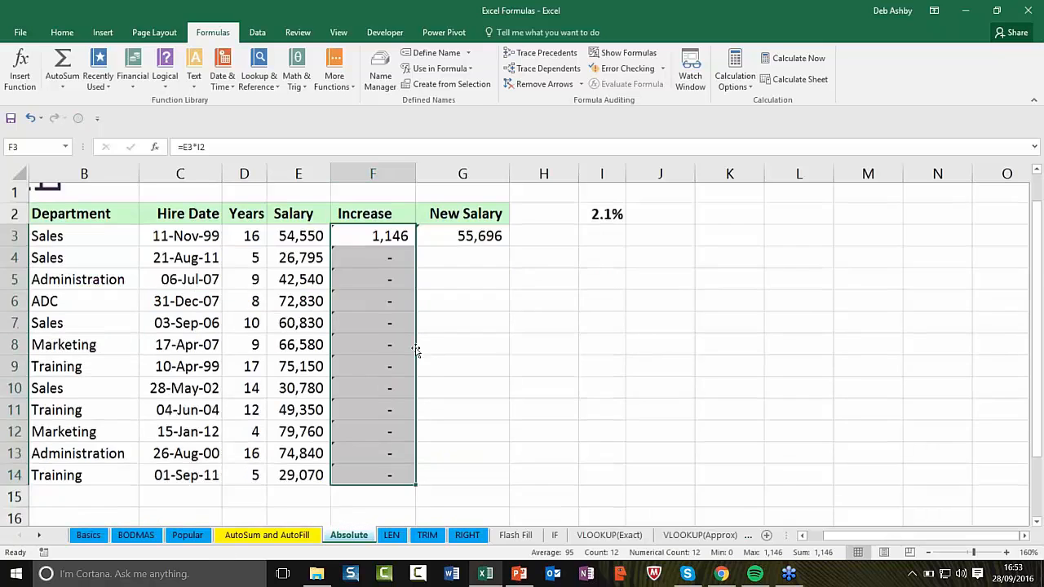
scroll(416, 351, up, 1)
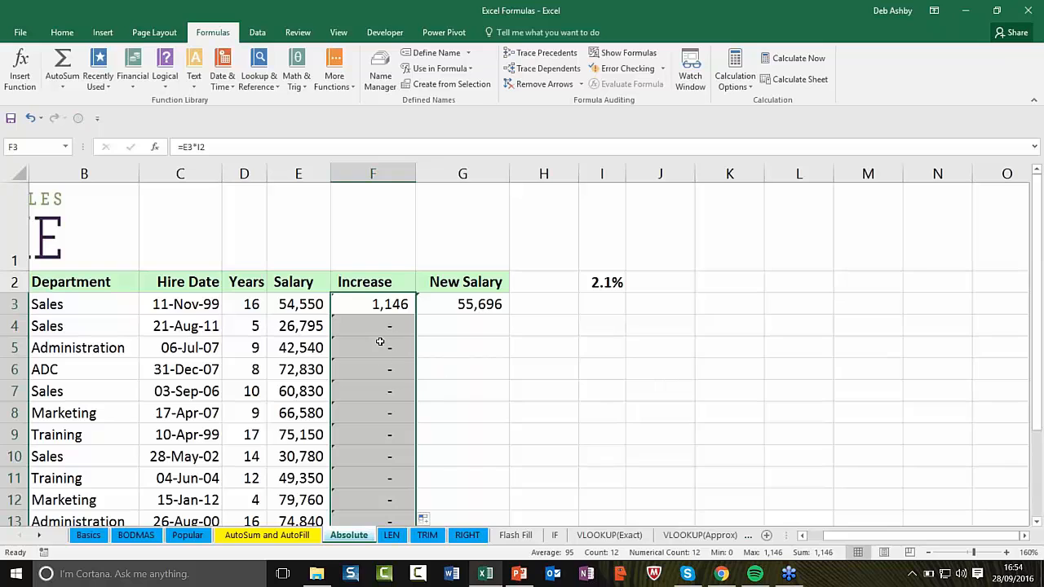
Step: Inspect the copied formula in F4 and make its percentage reference absolute as =E4*$I$3
click(375, 328)
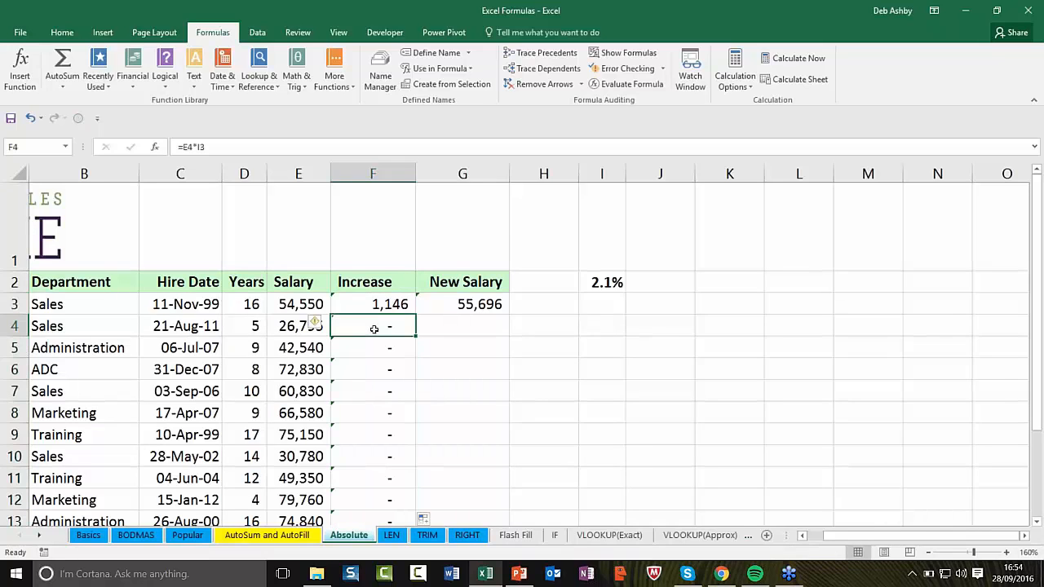
double_click(374, 329)
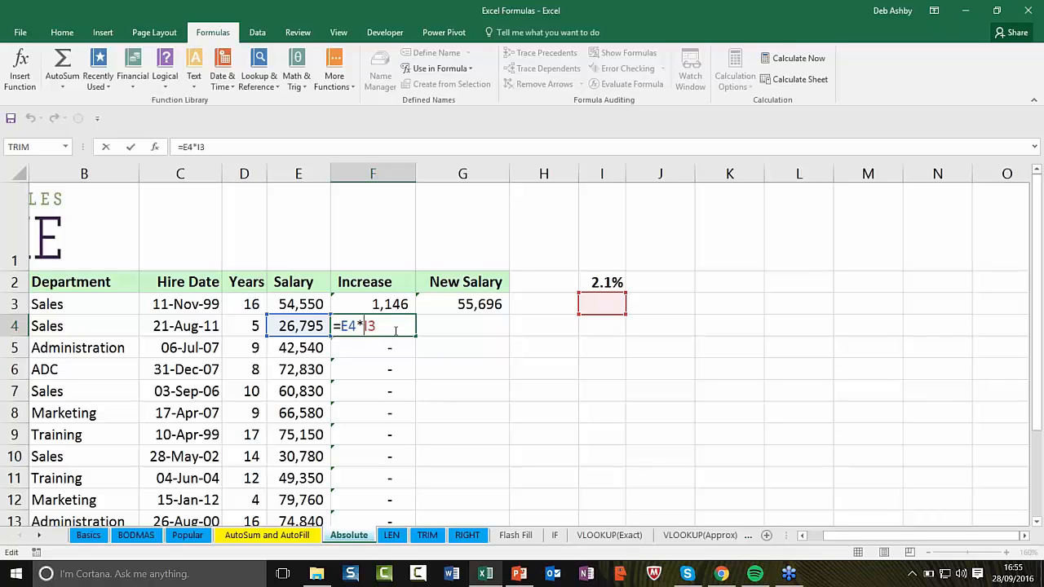
text($)
key(Right)
text($)
key(Return)
click(402, 327)
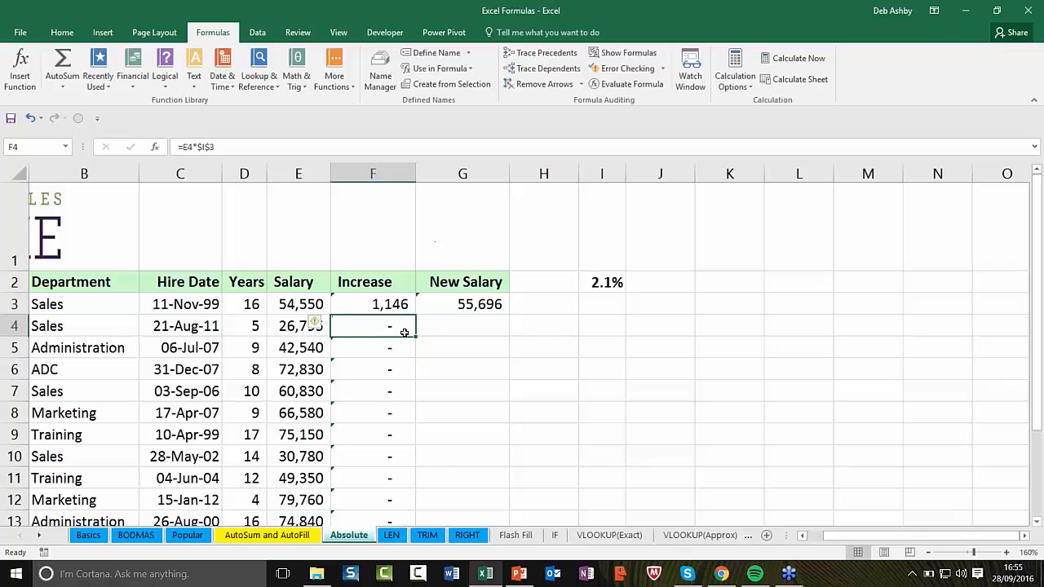
Step: Undo the F4 formula edit and the fill down the Increase column
click(31, 117)
click(31, 118)
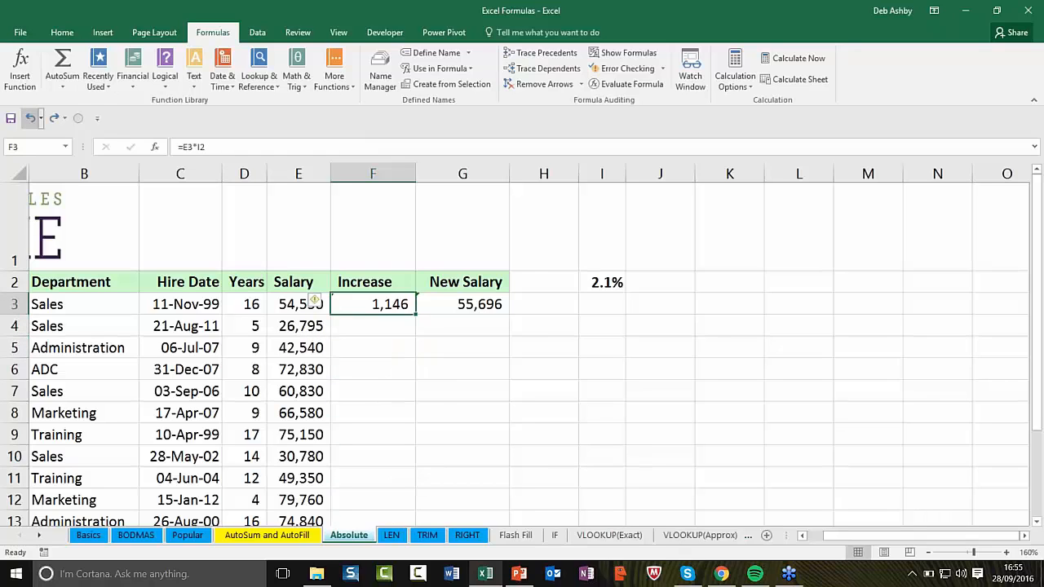
Step: Calculate the second employee's increase in F4 with the absolute-reference formula =E4*$I$2
click(385, 329)
text(=)
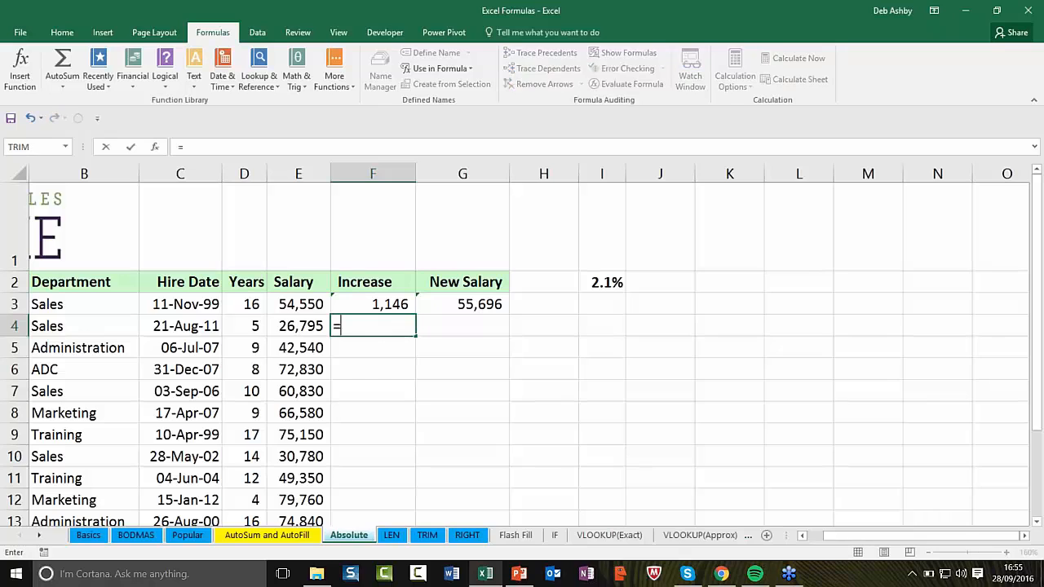
key(Left)
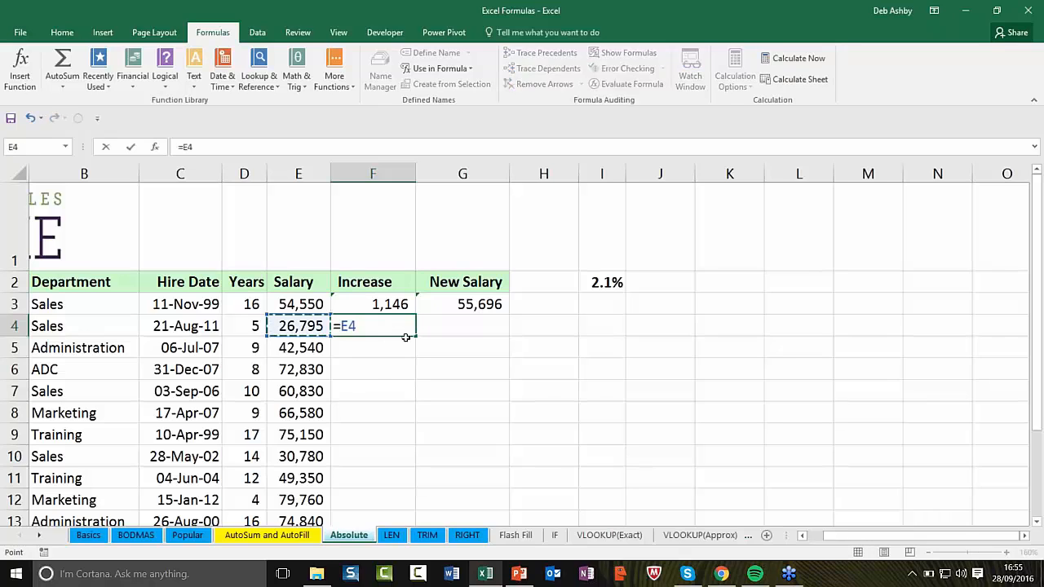
text(*)
click(596, 283)
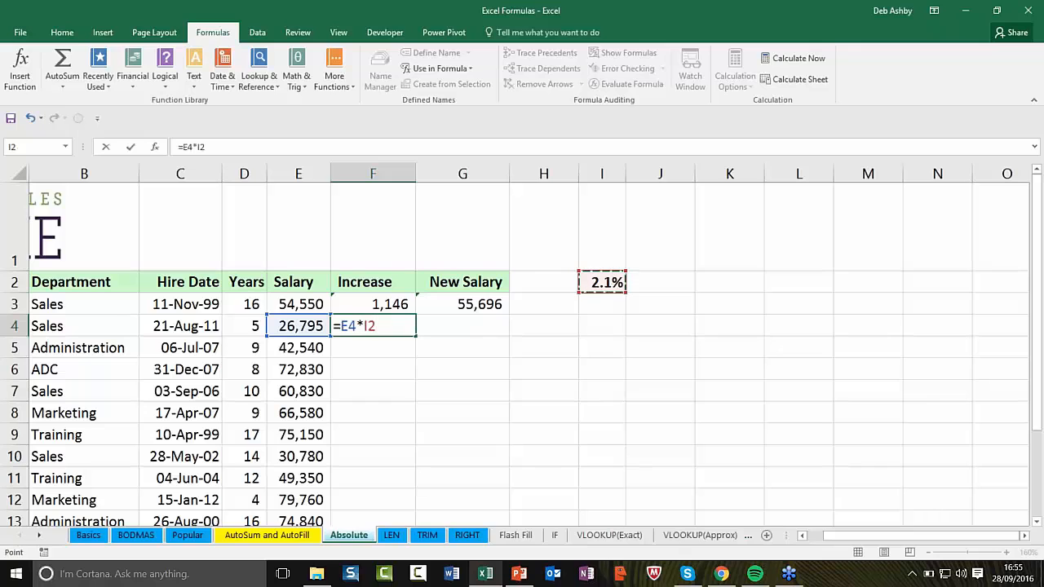
click(363, 325)
text($)
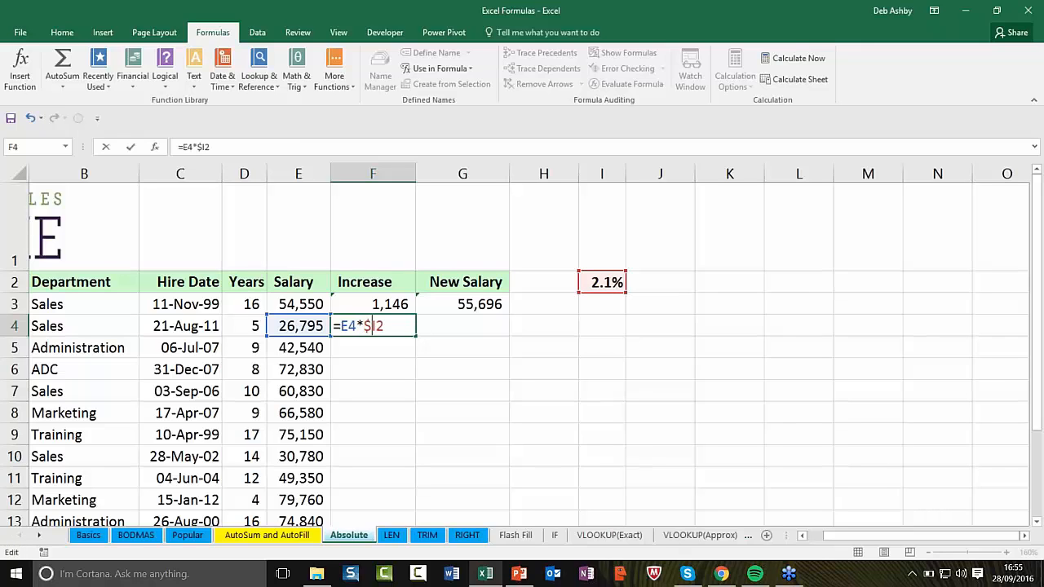
key(Right)
text($)
key(Return)
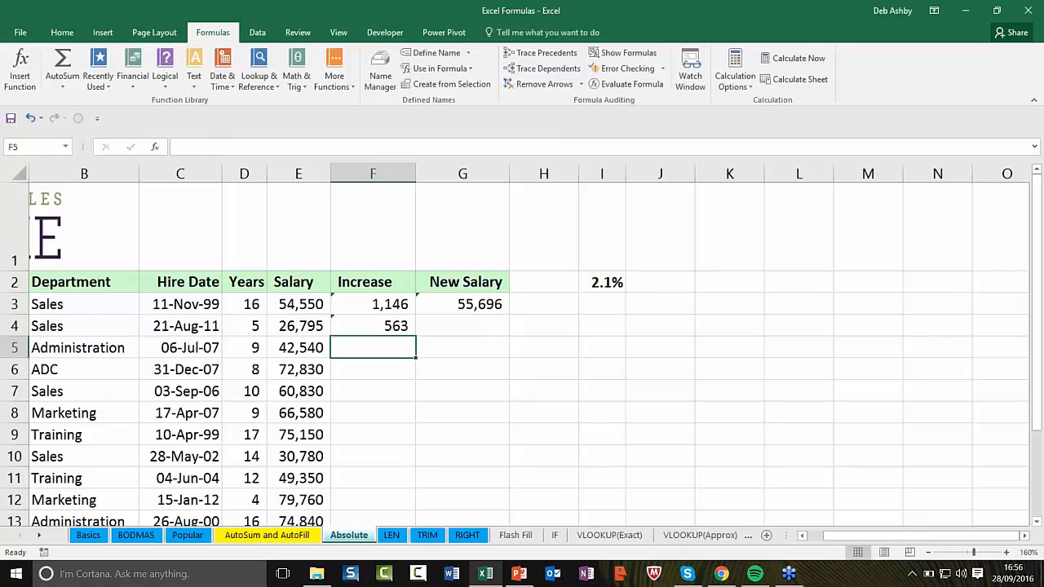
Step: Fill the F4 formula down the rest of the Increase column and check the references in F5 and F6
click(393, 324)
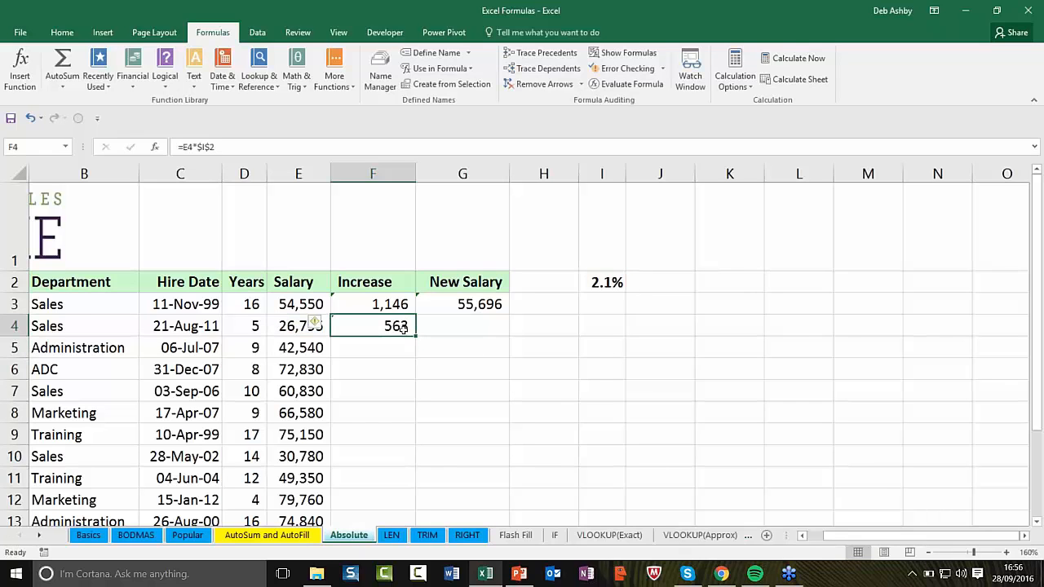
double_click(417, 335)
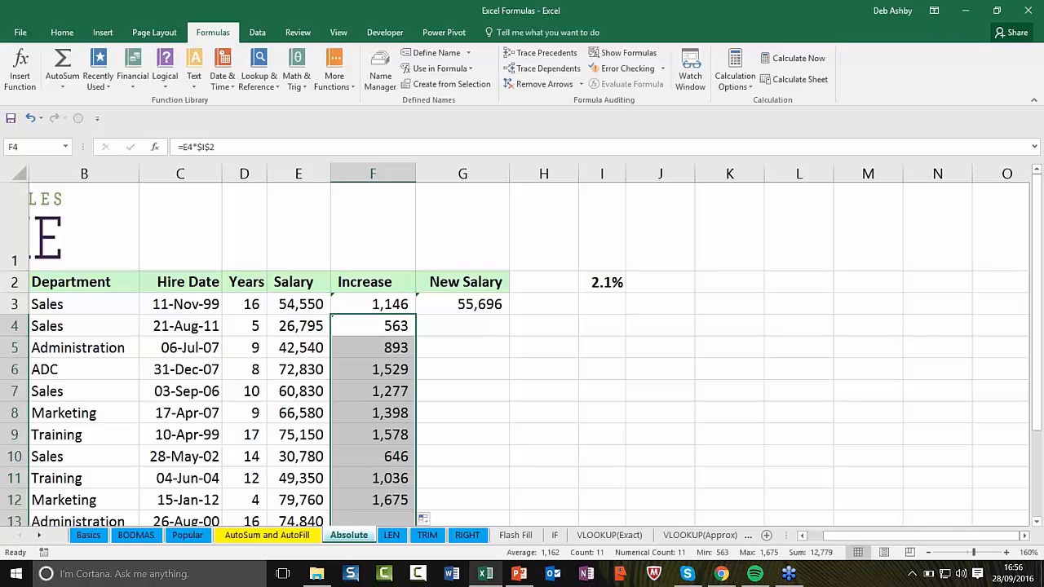
click(395, 348)
double_click(396, 347)
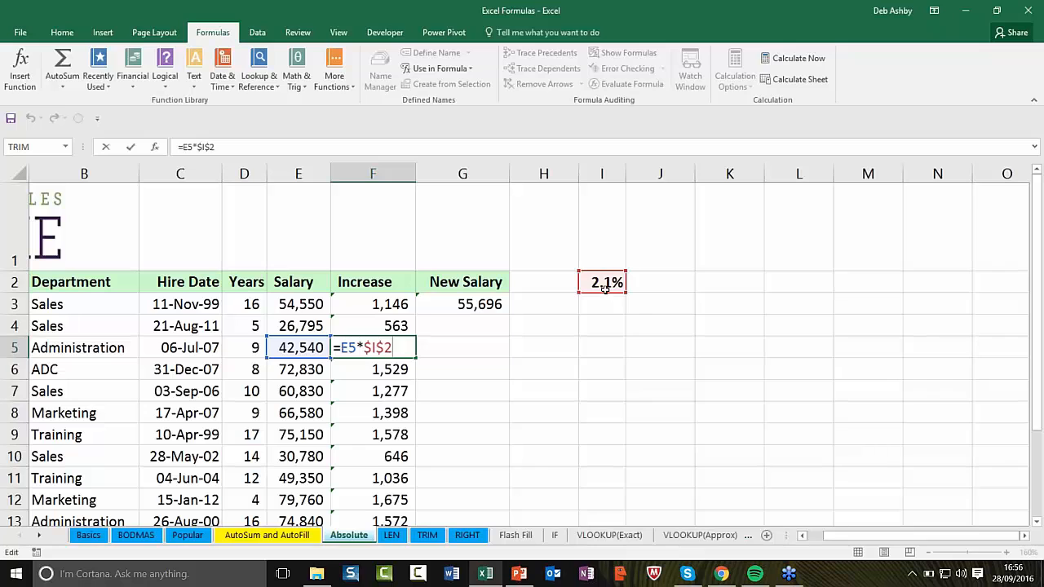
double_click(390, 369)
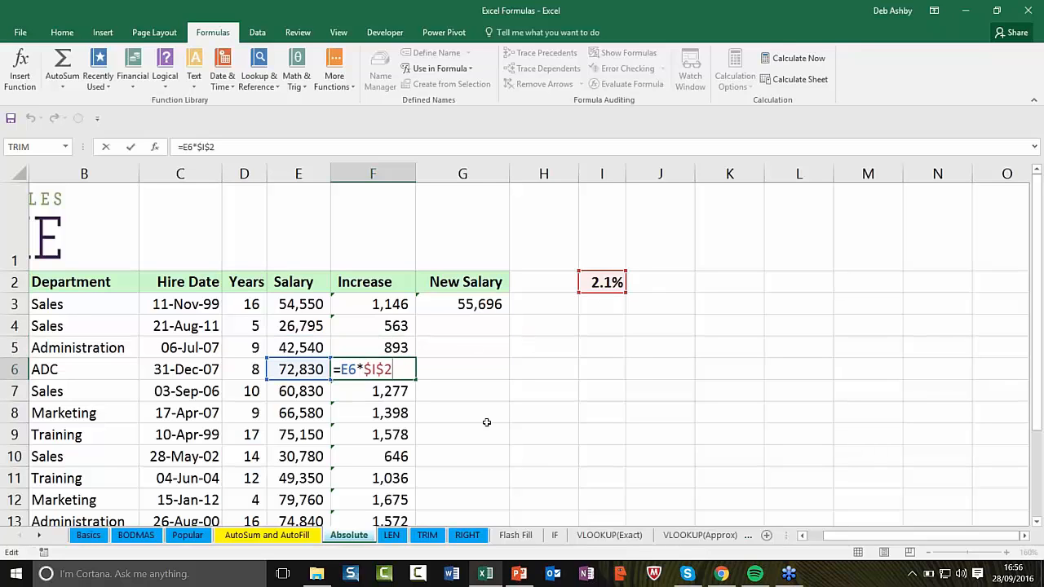
click(480, 395)
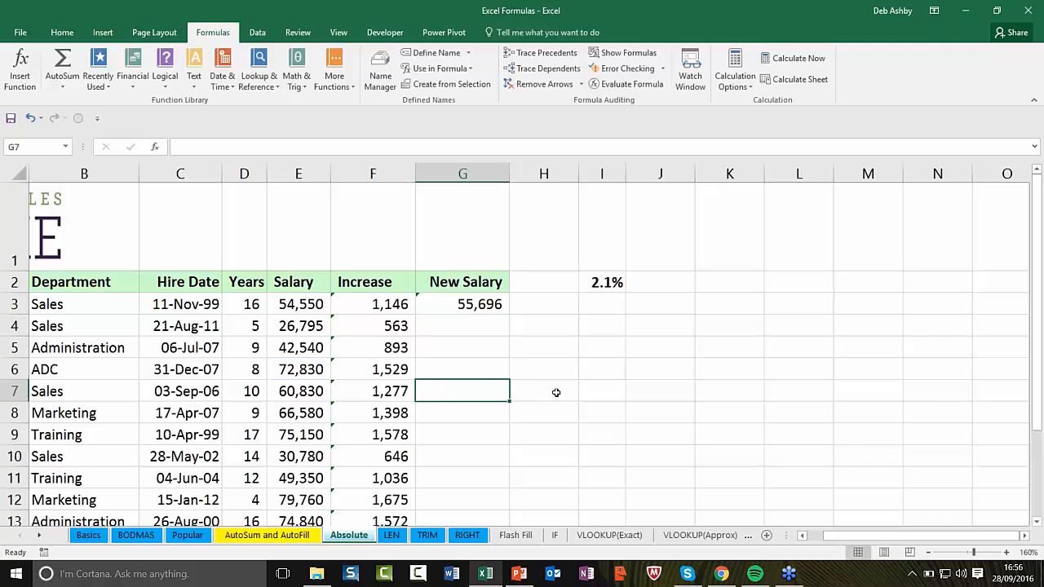
Step: Examine the New Salary formula in G3 and the salary and increase cells in the rows below it
click(481, 327)
click(468, 304)
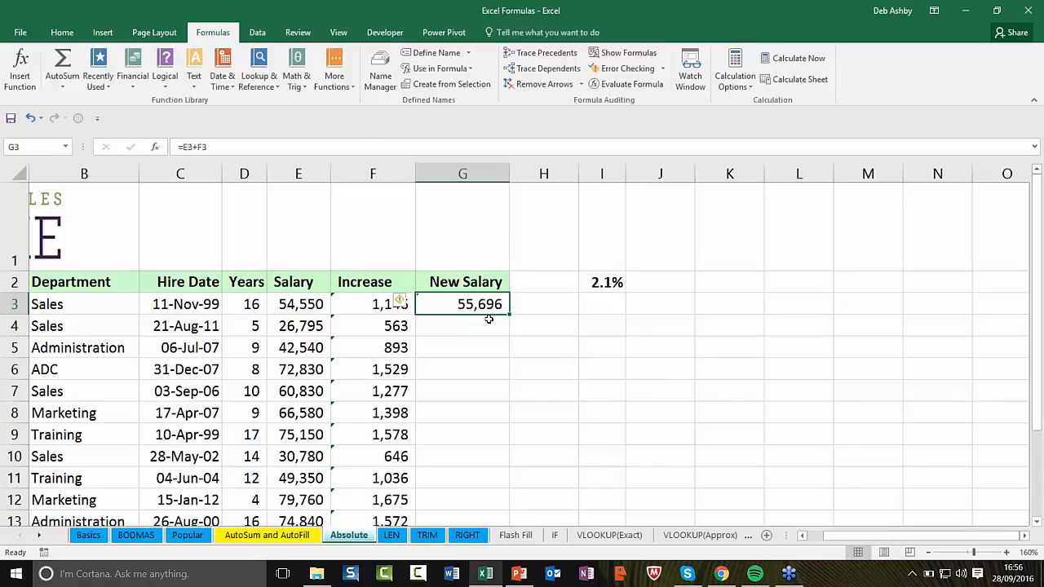
click(298, 331)
click(390, 327)
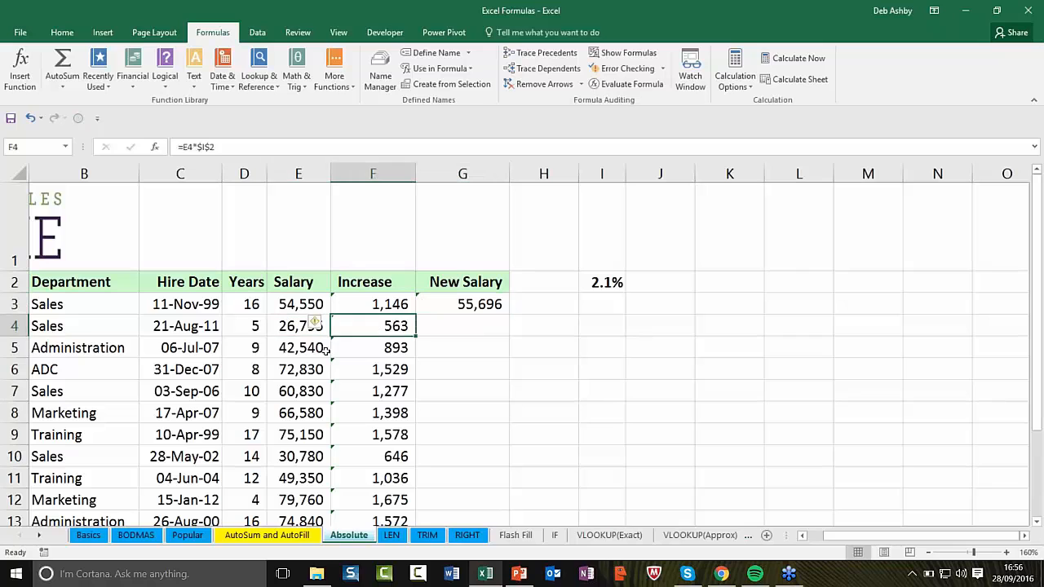
click(314, 350)
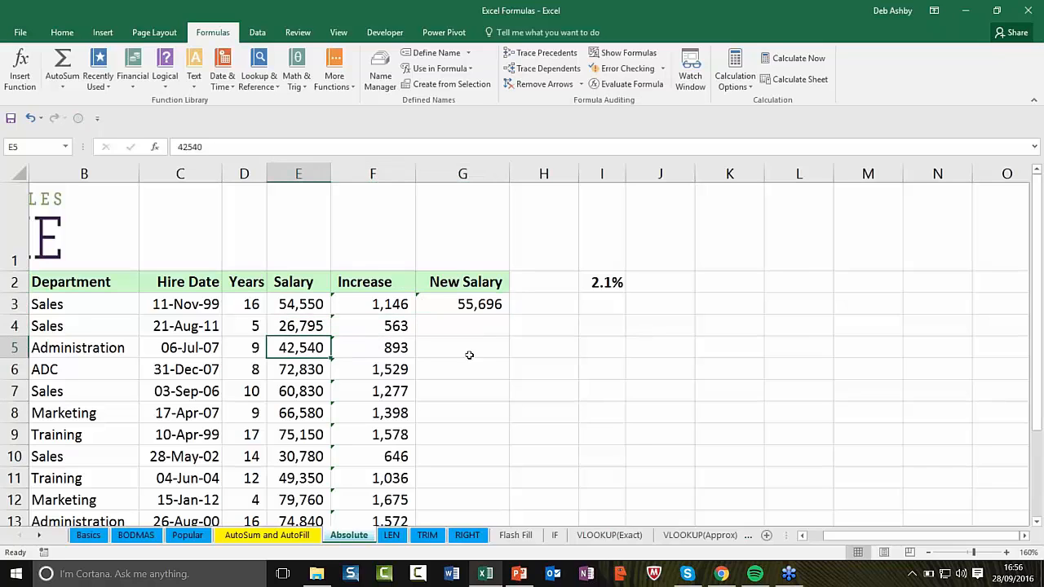
click(473, 327)
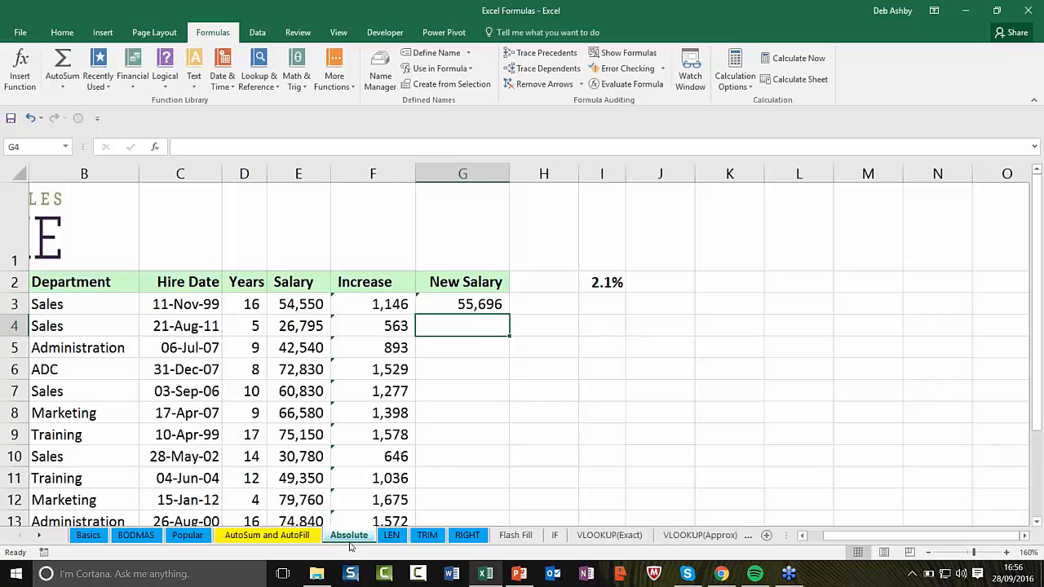
Step: Open the LEN sheet and examine the Department and Employee Name columns
click(392, 536)
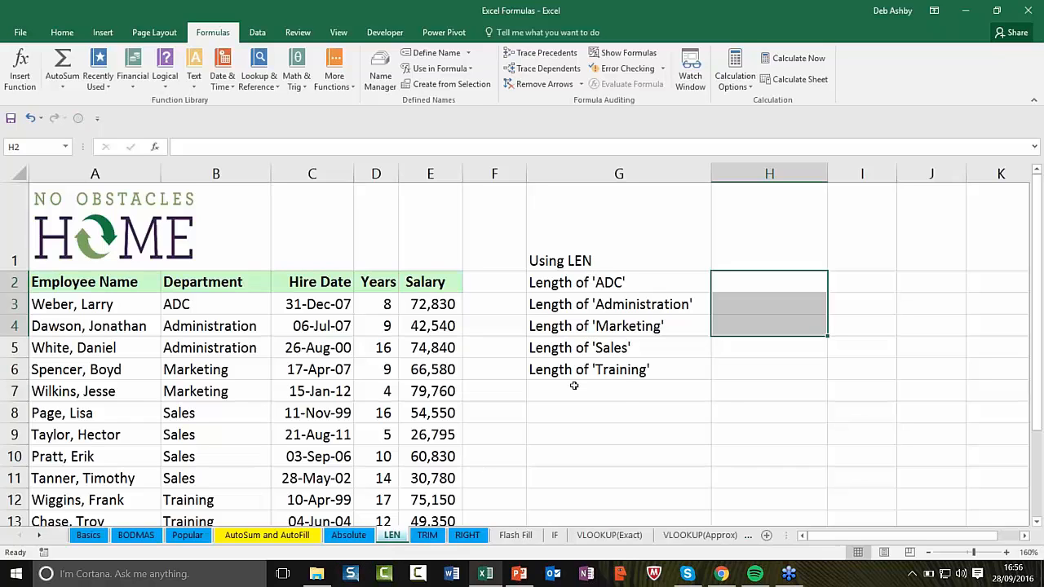
click(209, 306)
click(75, 309)
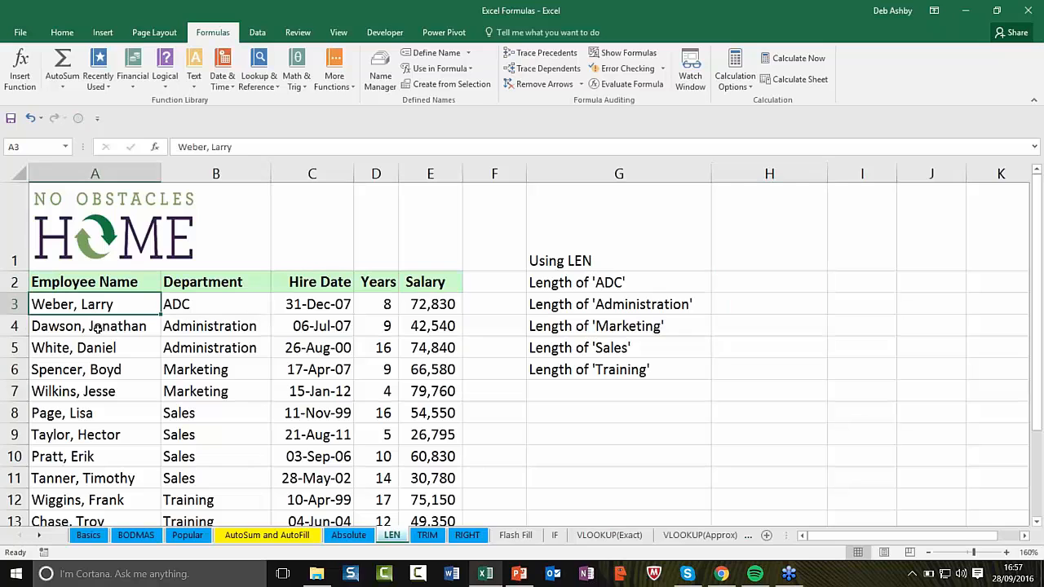
click(98, 327)
click(115, 348)
click(112, 369)
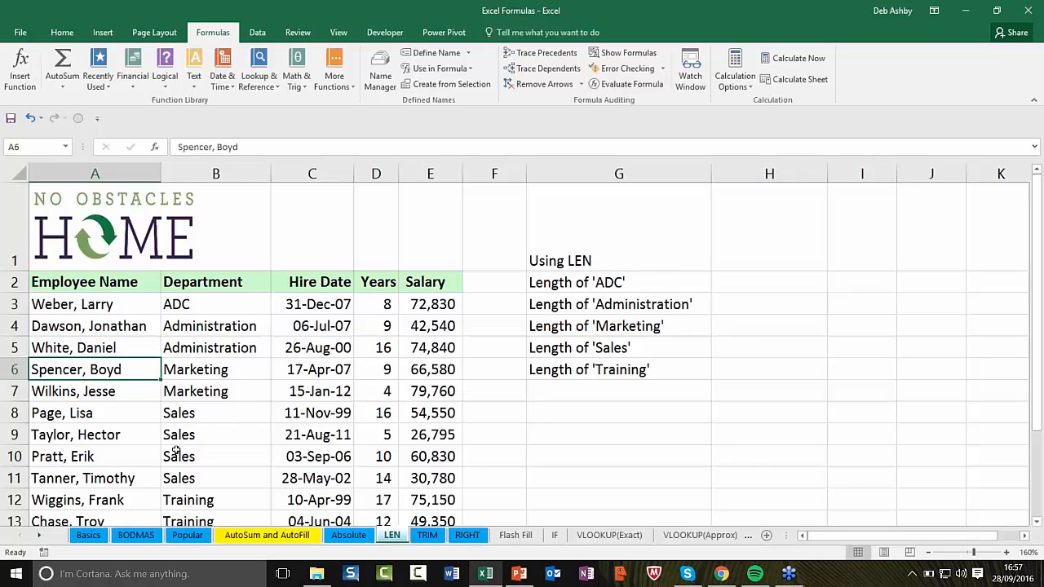
Step: Calculate the length of the 'ADC' department text in H2 with the formula =LEN(B3)
click(728, 283)
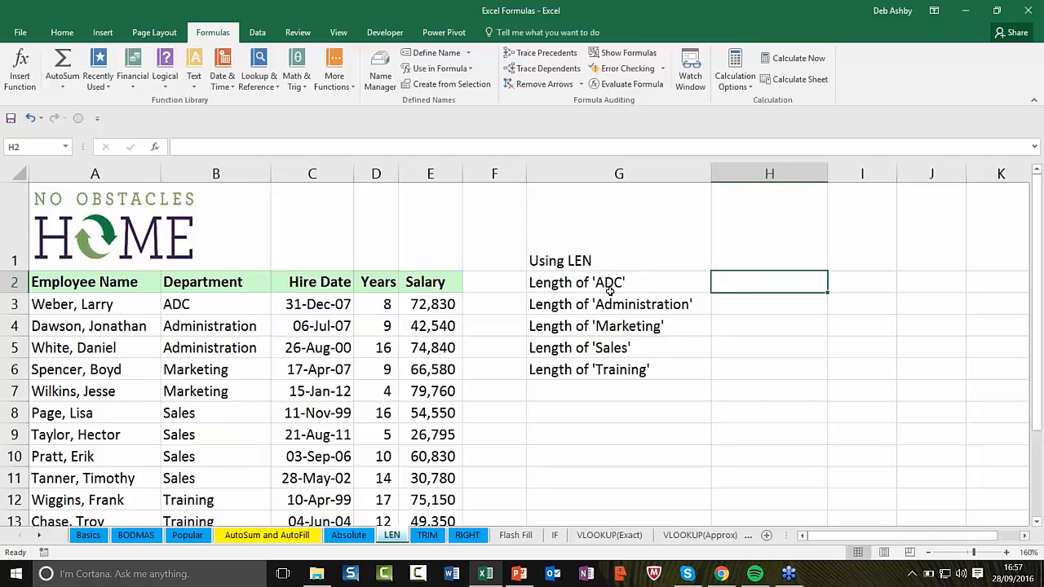
click(210, 306)
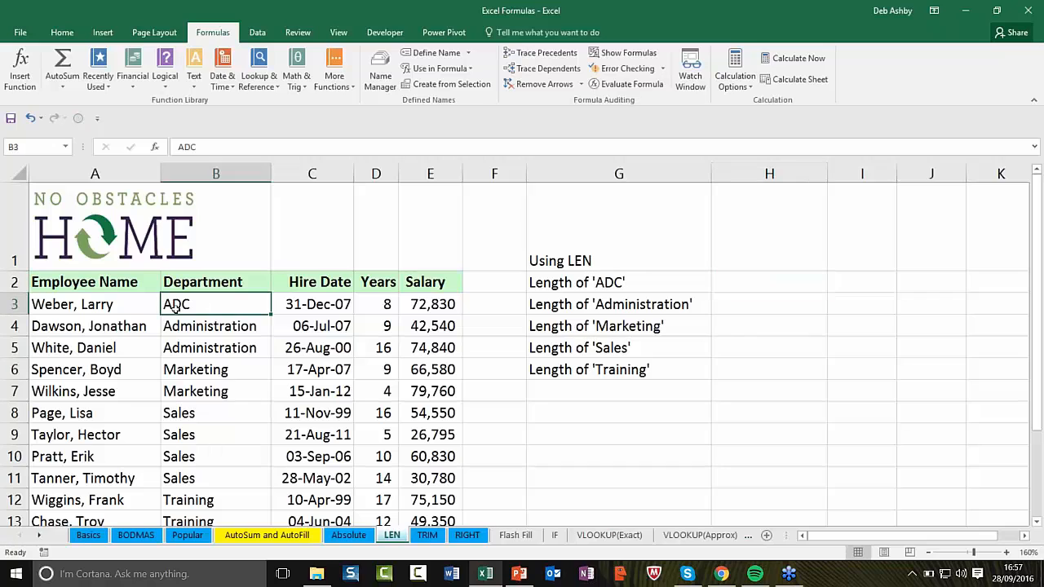
click(750, 286)
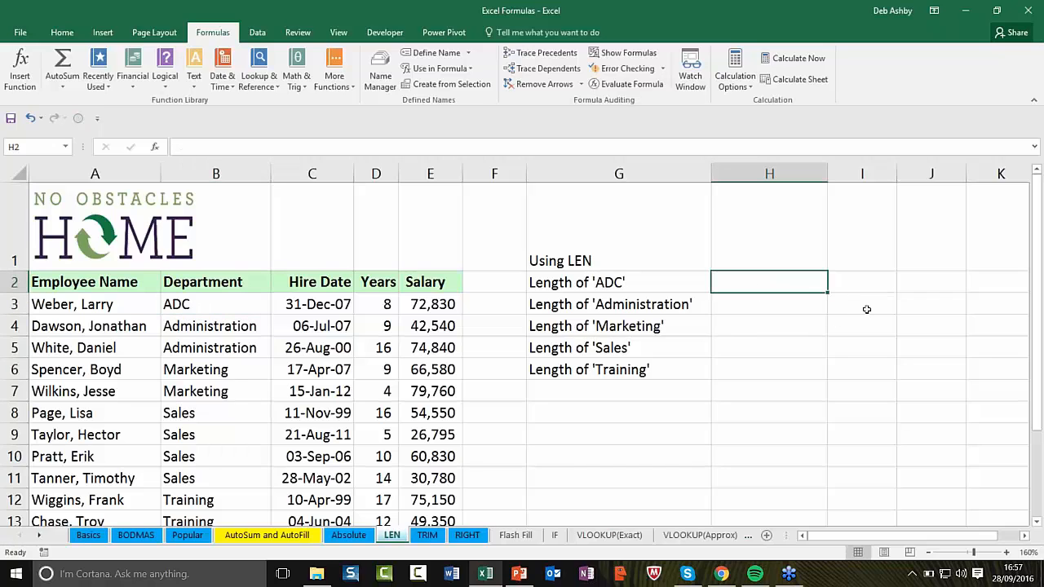
click(181, 310)
click(762, 285)
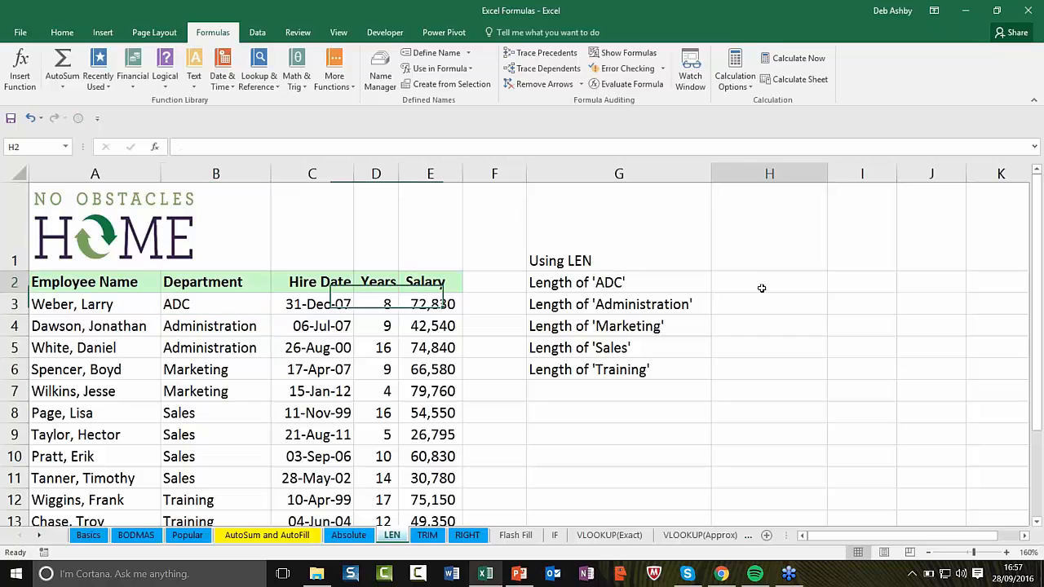
text(=)
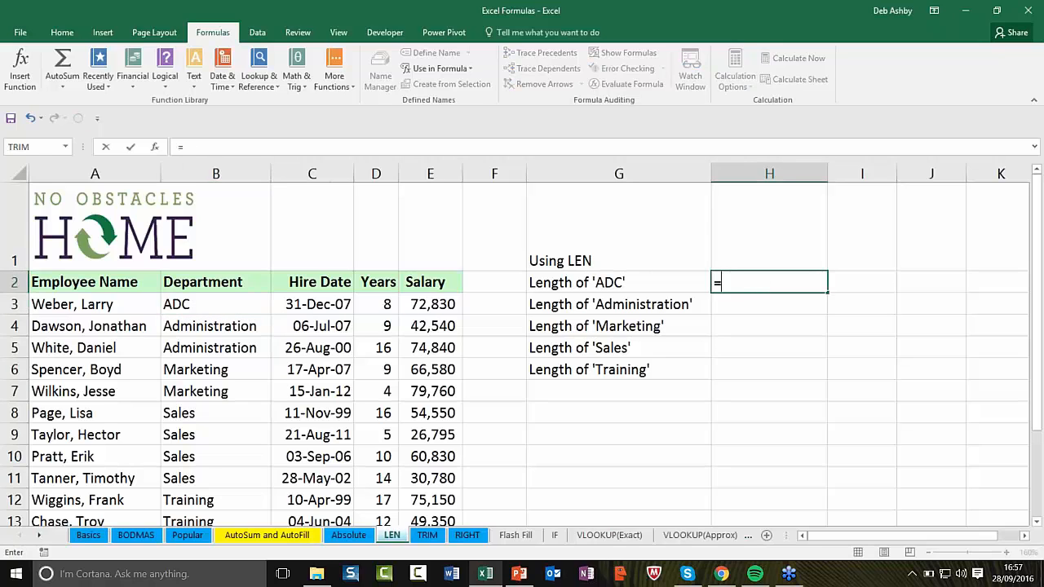
text(LEN)
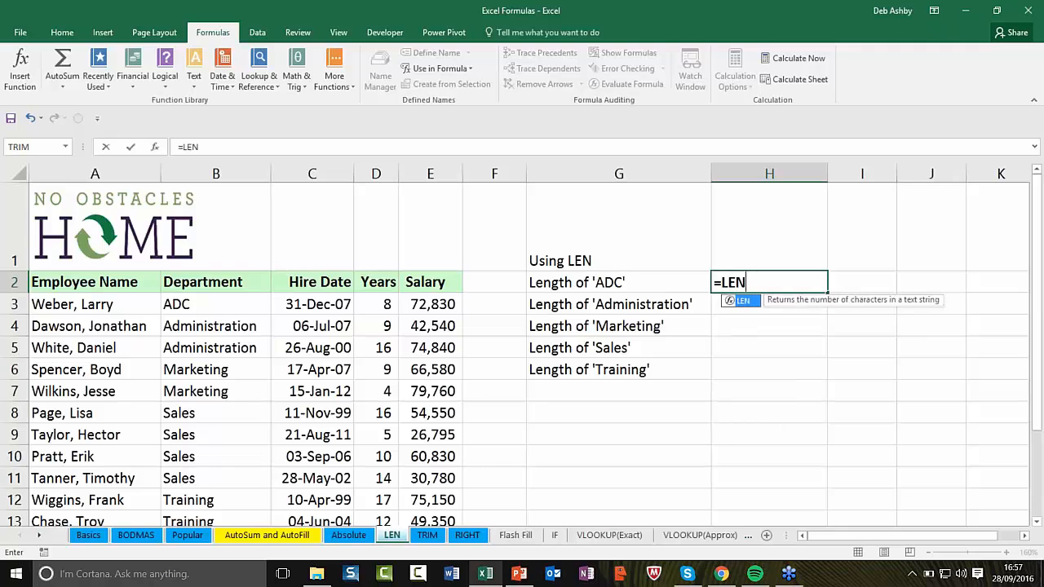
text(()
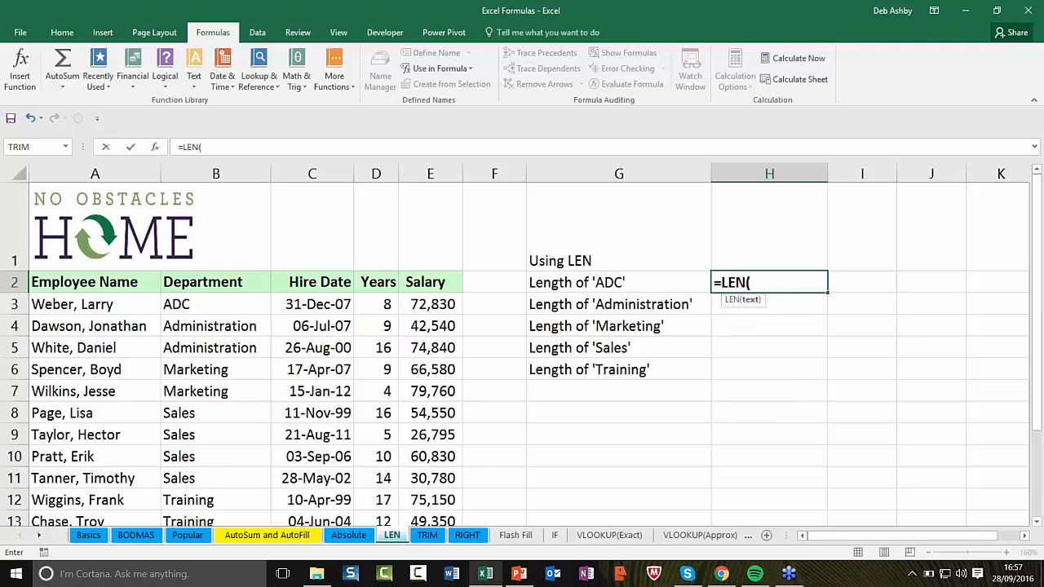
click(239, 305)
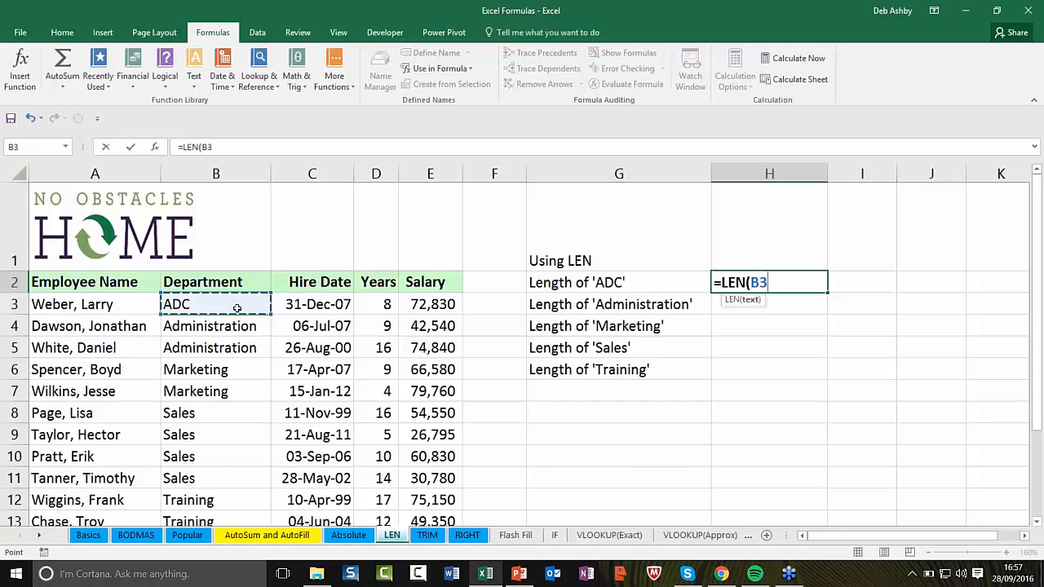
text())
key(Return)
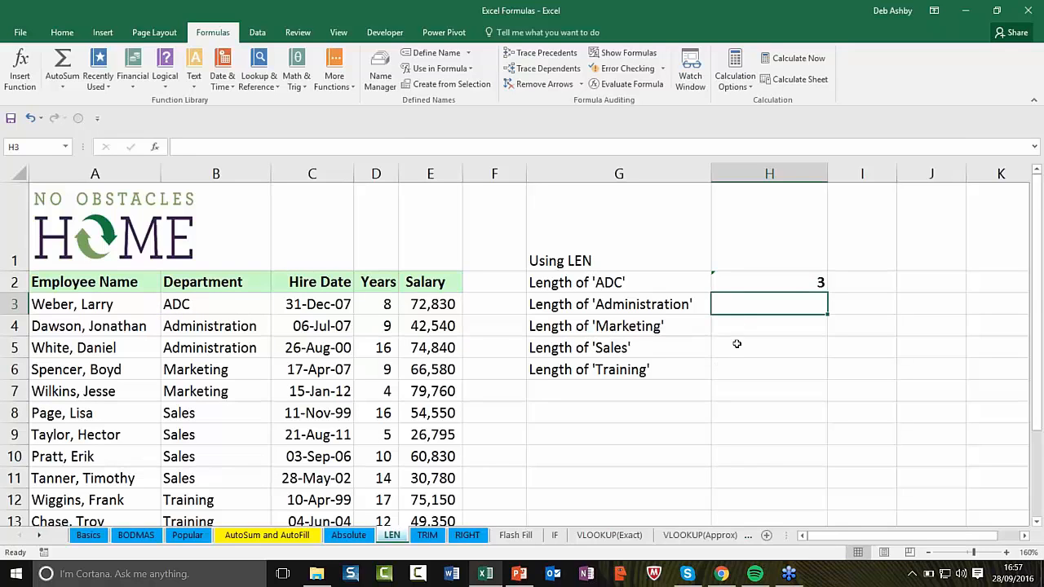
Step: Calculate the length of the 'Administration' department text in H3 with the formula =LEN(B4)
text(=LEN)
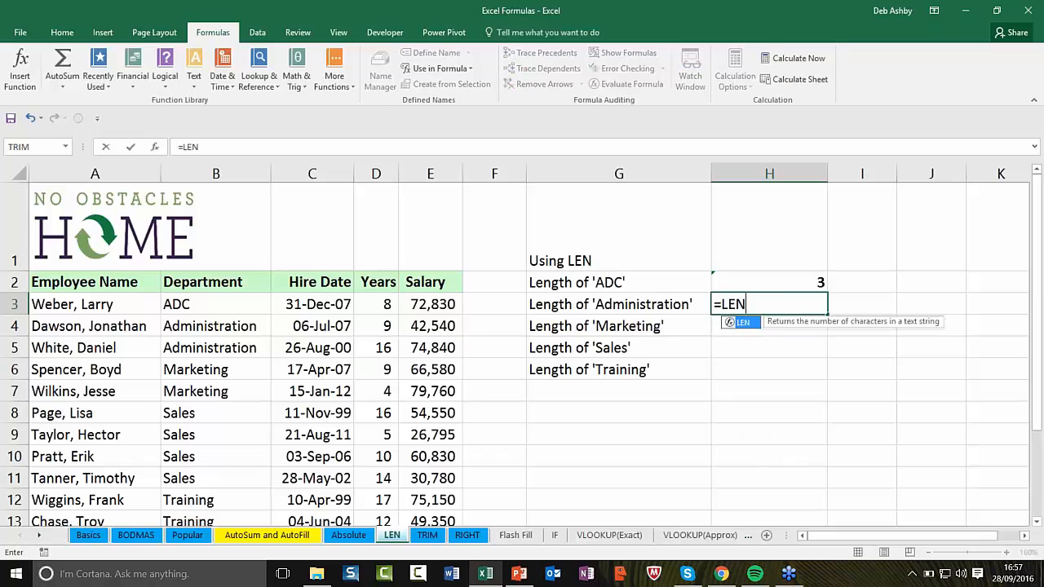
text(()
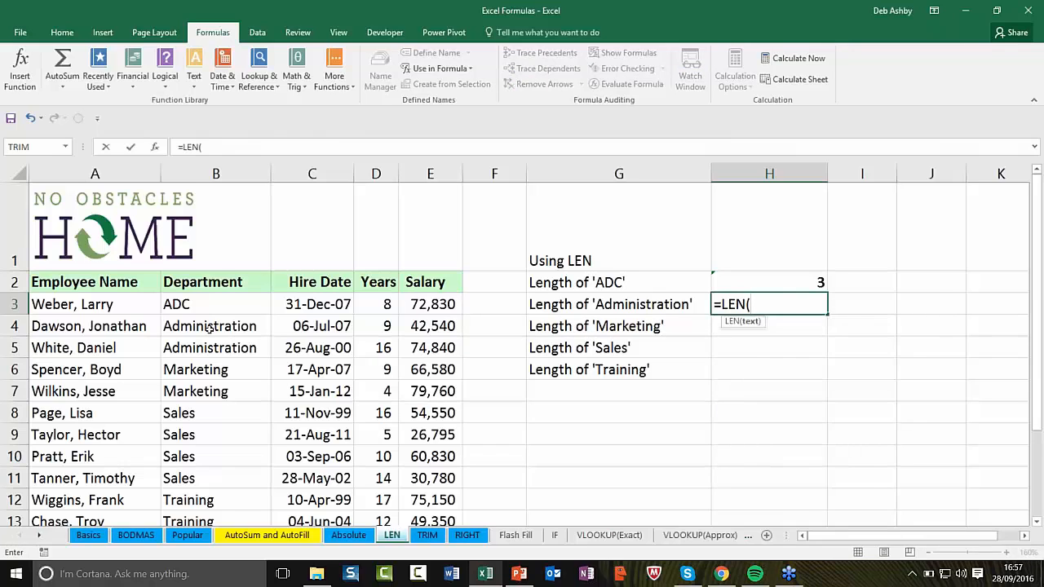
click(209, 327)
text())
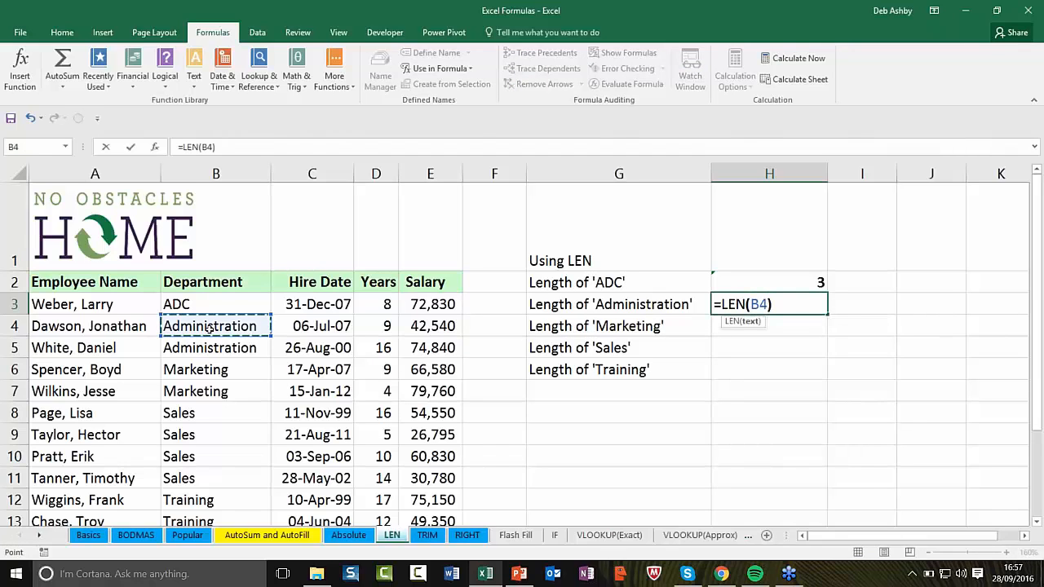
key(Return)
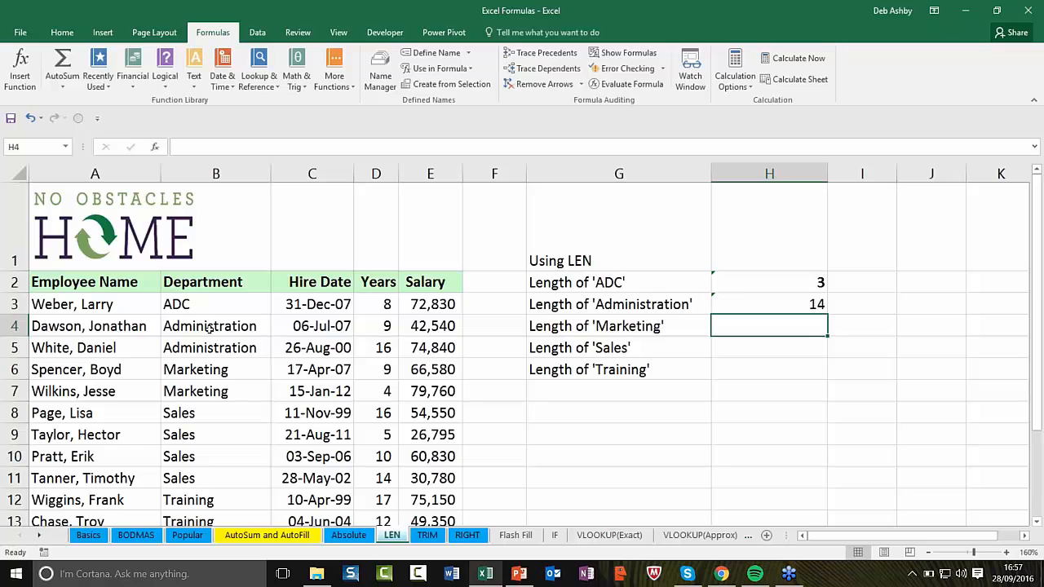
Step: Calculate the length of the 'Marketing' department text in H4 with the formula =LEN(B6)
text(=LEN()
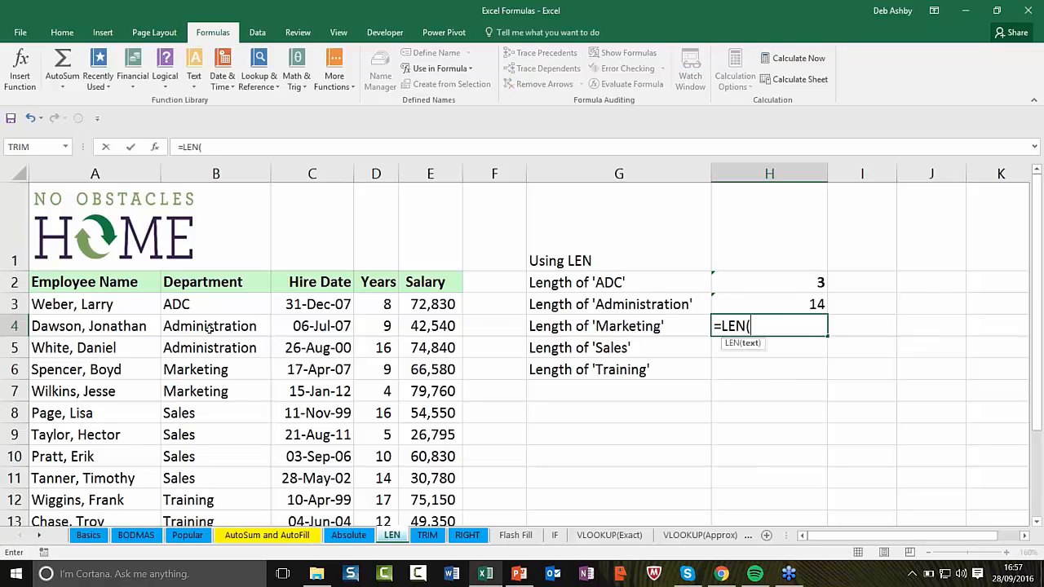
click(204, 371)
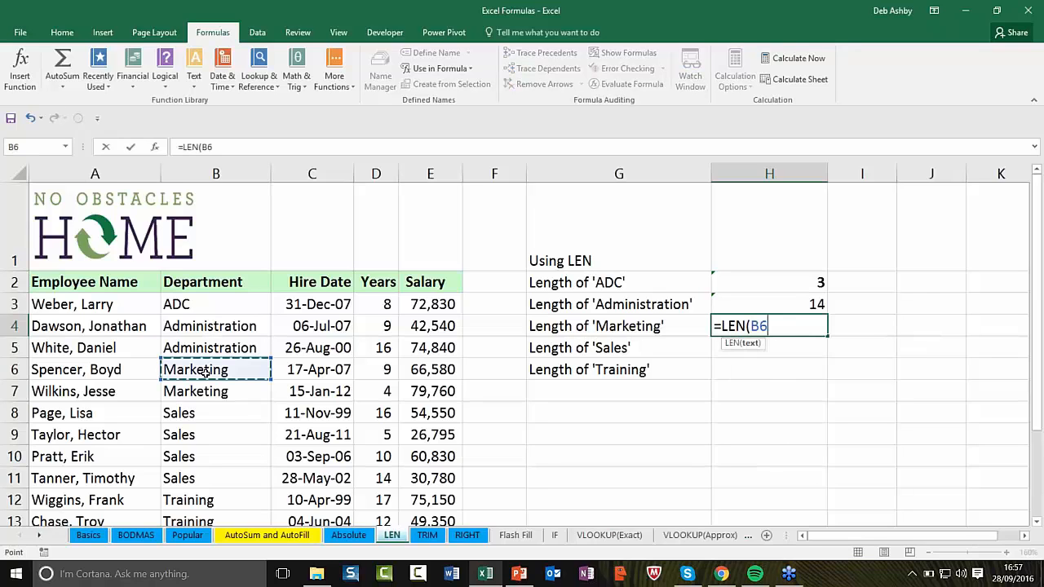
text())
key(Return)
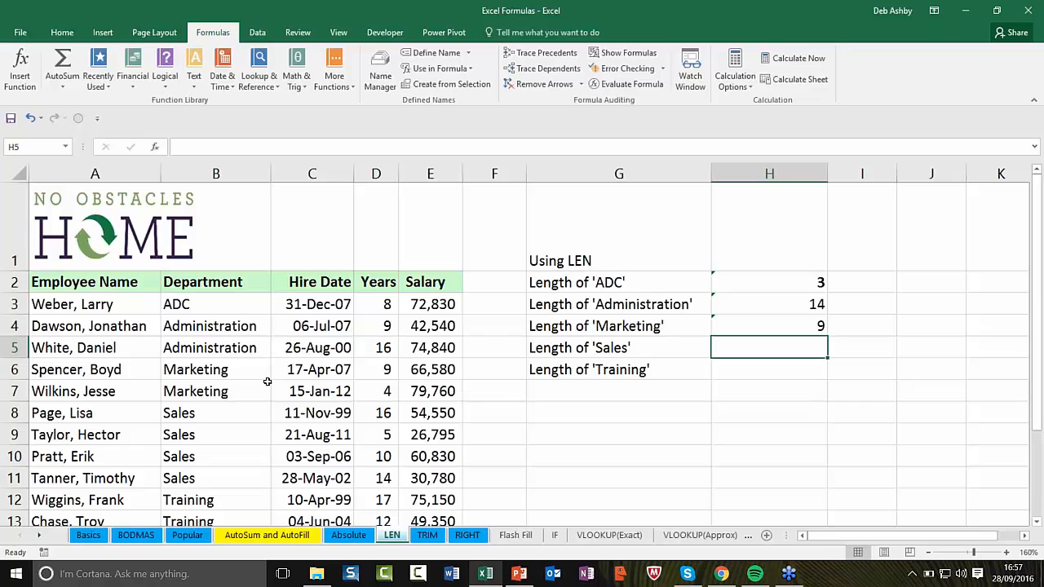
Step: Open the TRIM sheet and examine the 'many spaces' input text and its note in row 3
click(427, 535)
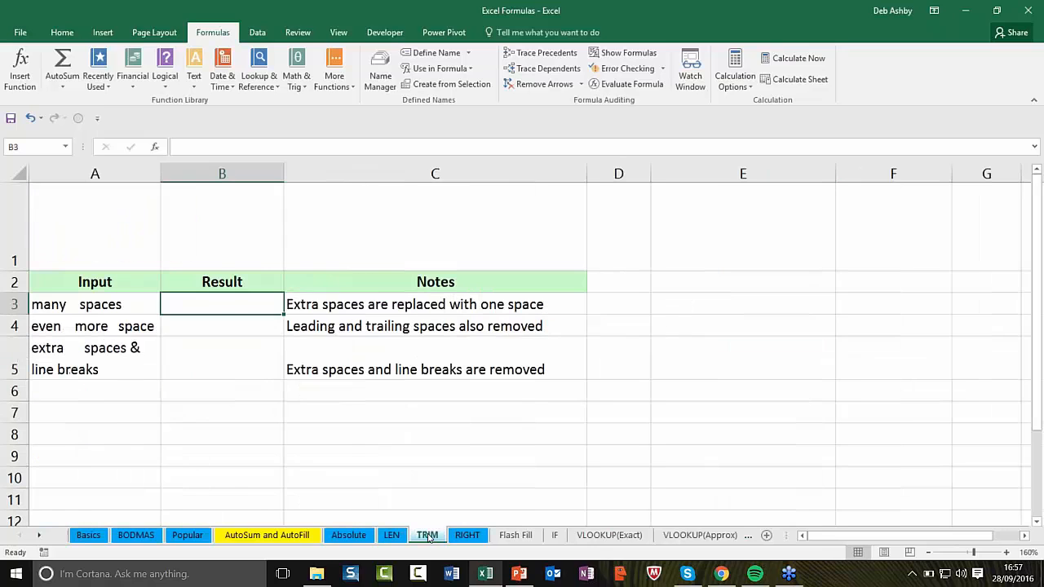
click(356, 309)
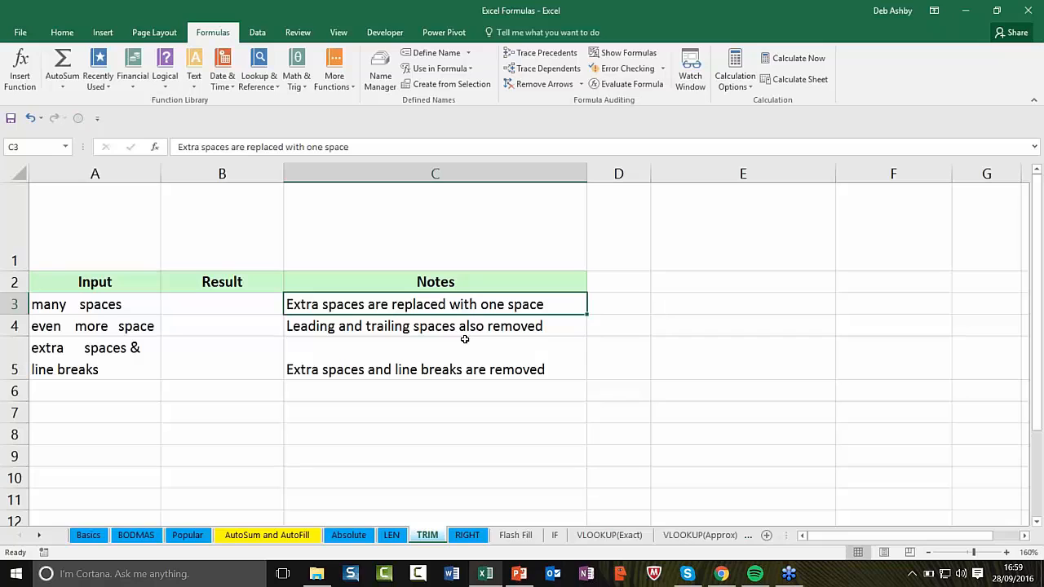
click(200, 309)
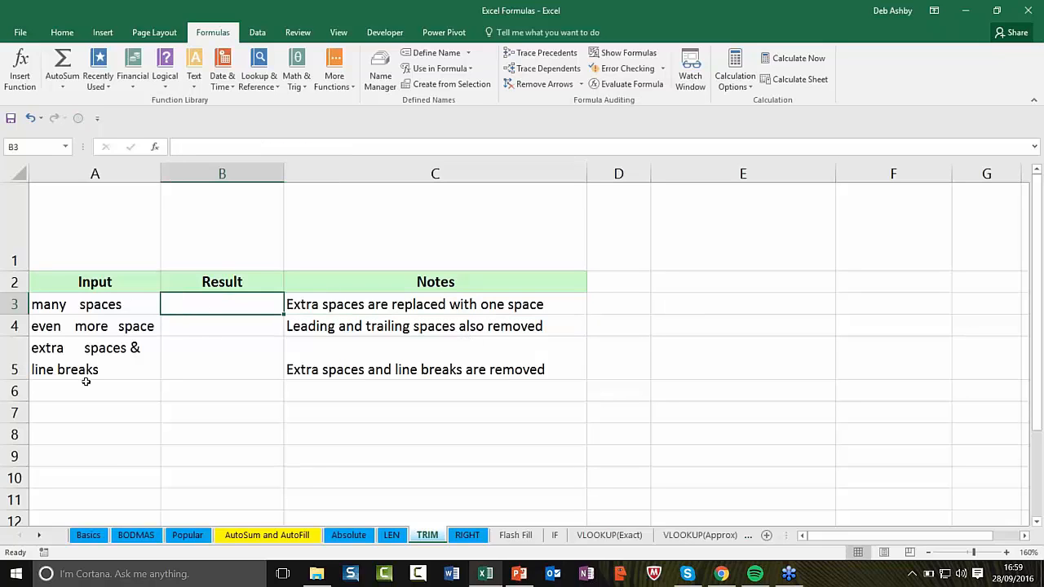
click(82, 307)
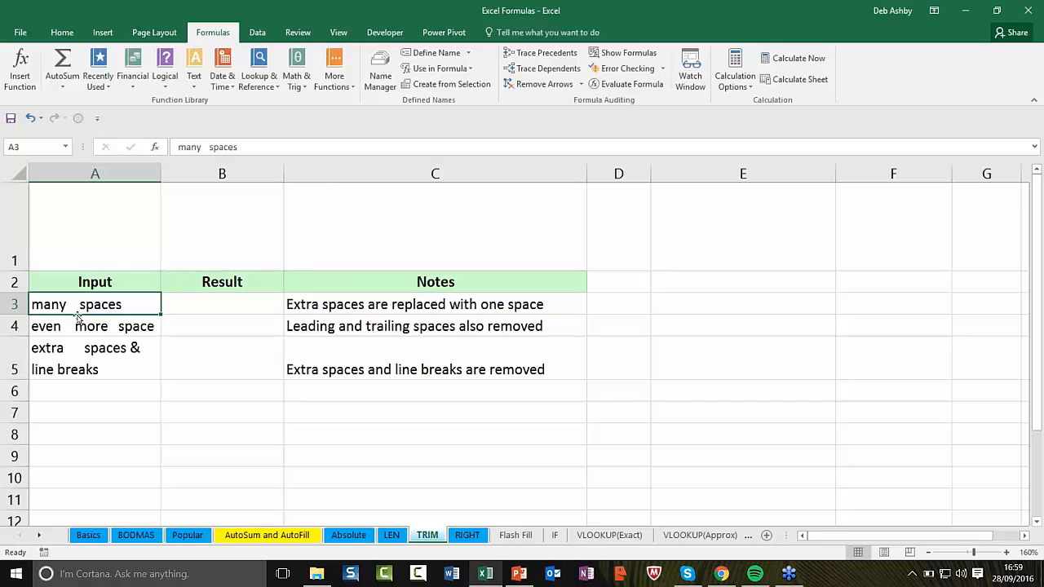
Step: Remove the extra spaces from the 'many spaces' text in result cell B3 with the formula =TRIM(A3)
click(202, 307)
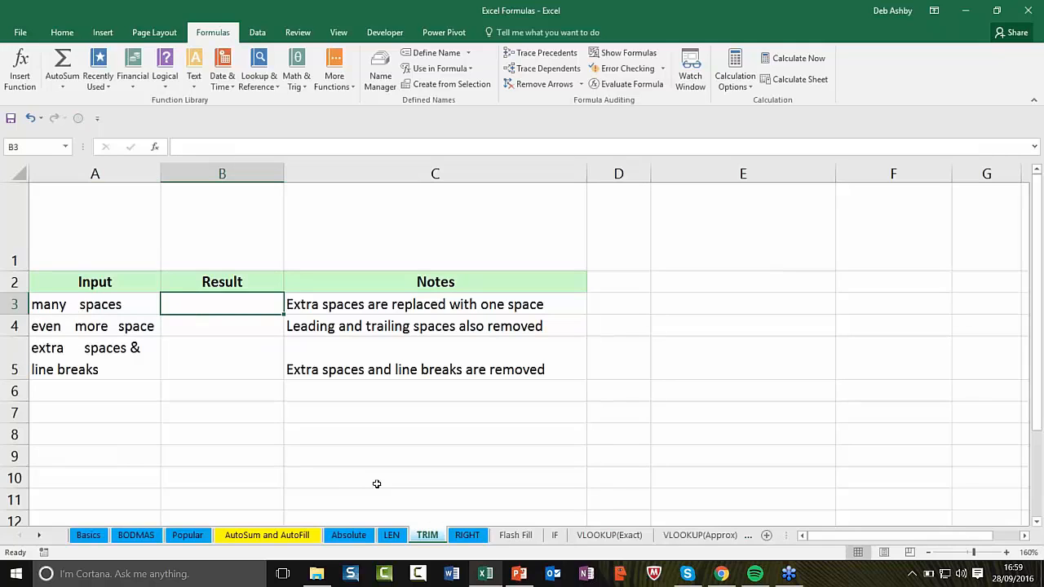
text(=)
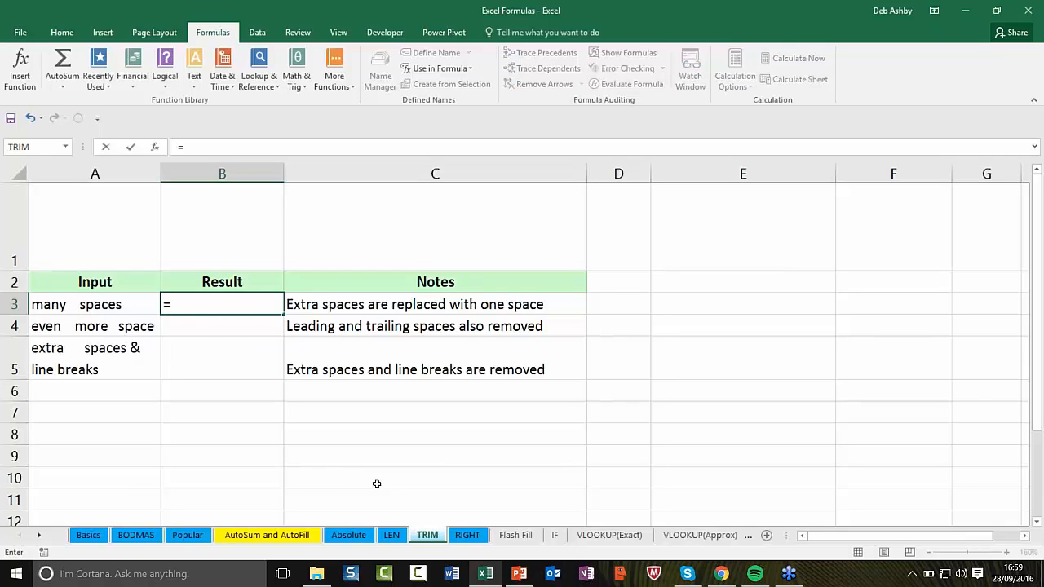
text(TRIM)
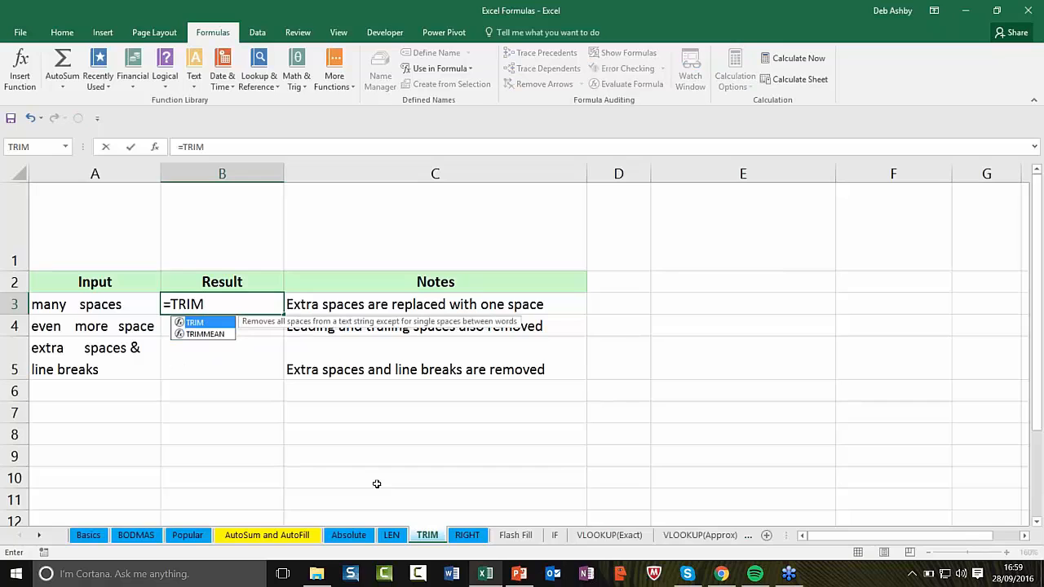
text(()
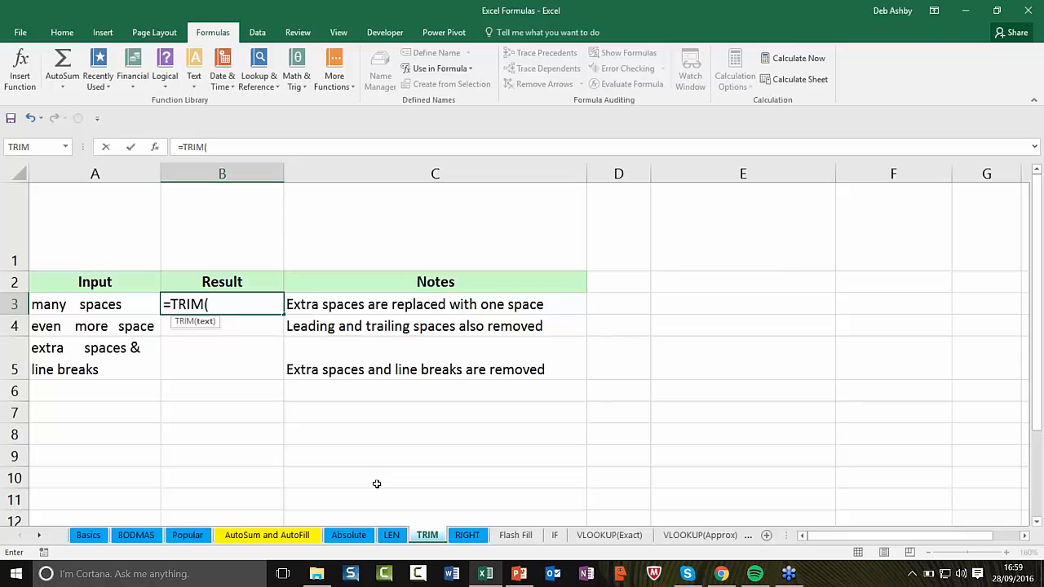
click(94, 305)
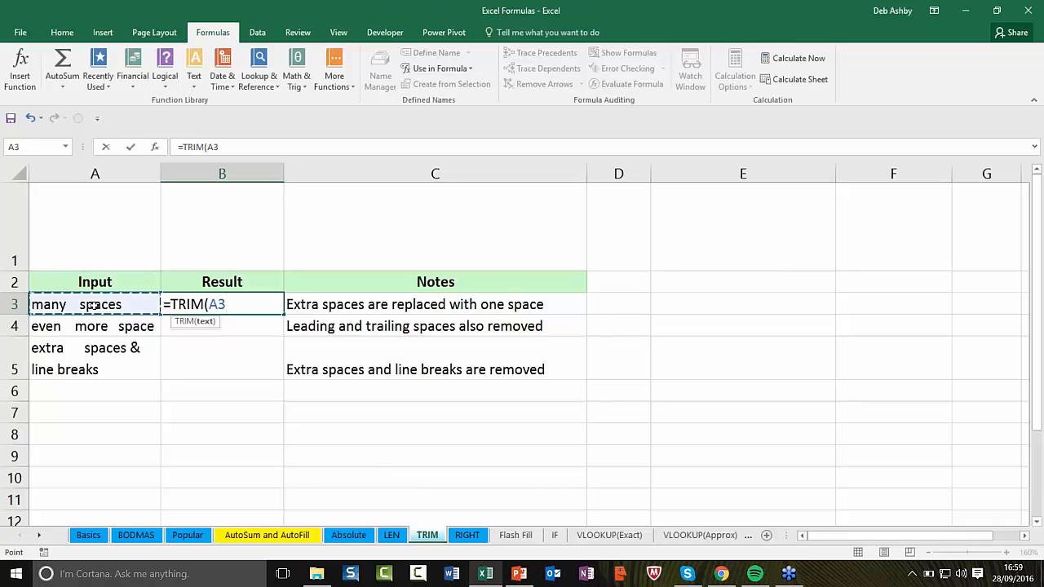
text())
key(Return)
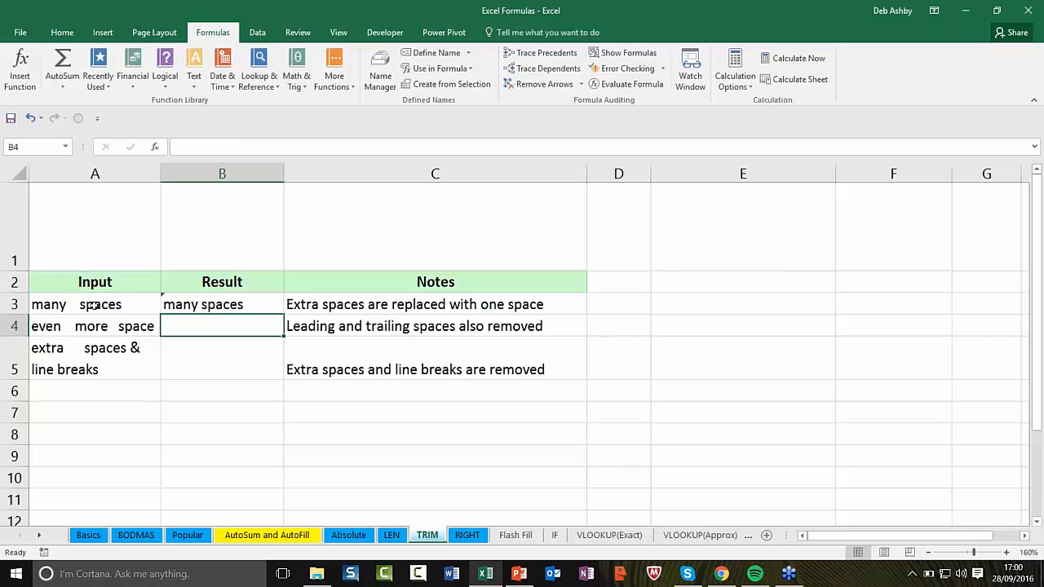
Step: Remove the extra spaces from the 'even more space' text in result cell B4 with the formula =TRIM(A4)
text(=TRIM()
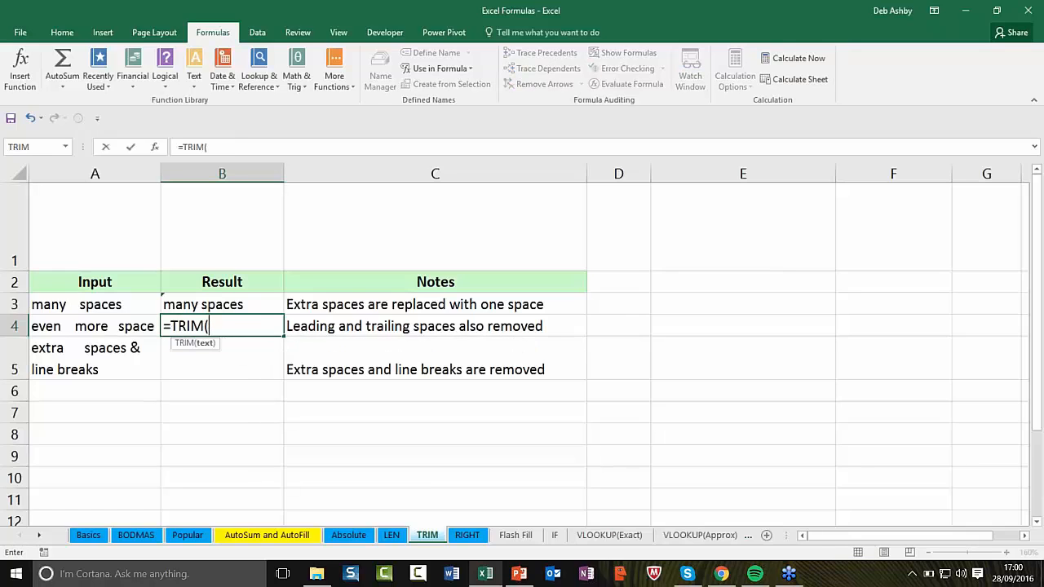
click(96, 327)
text())
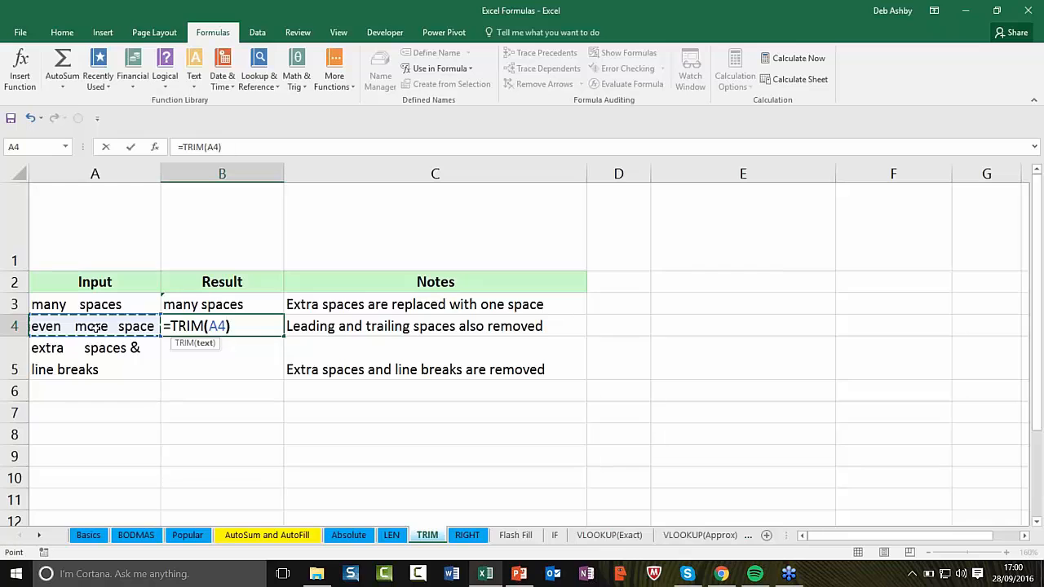
key(Return)
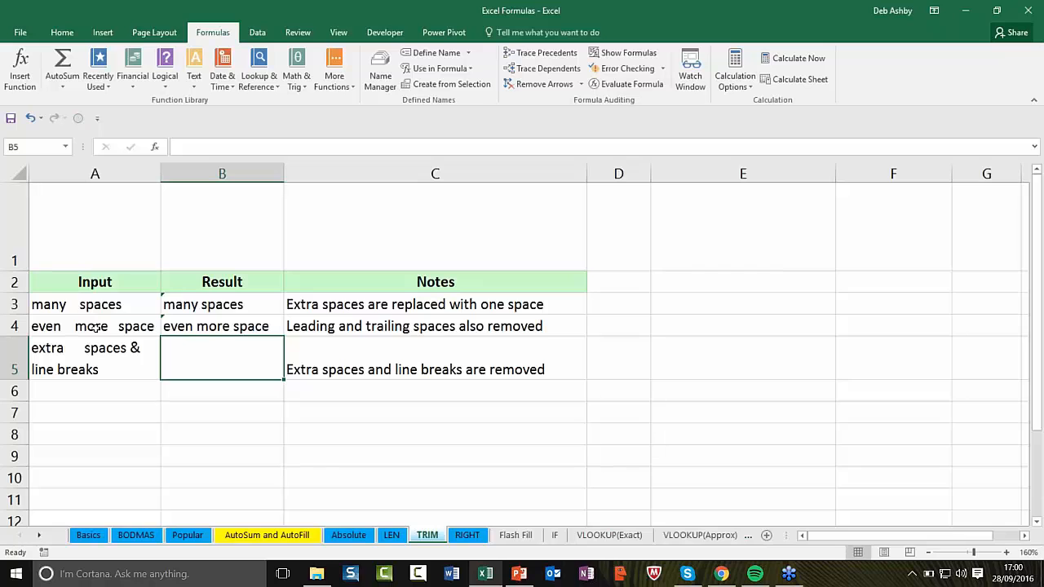
Step: Strip the extra spaces and line breaks from A5 in B5 with =TRIM(CLEAN(A5)), and widen column B to fit the result
text(=)
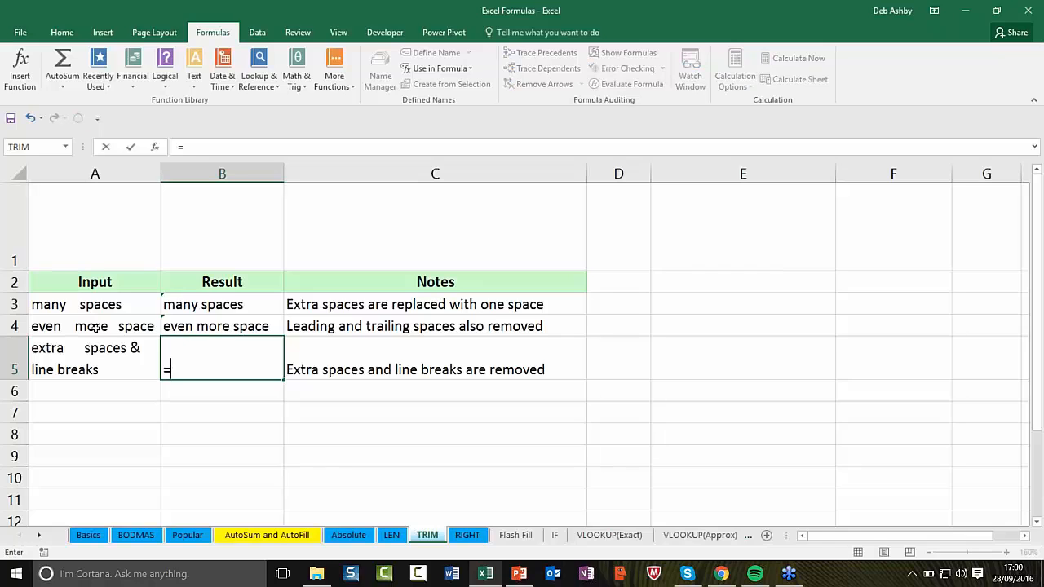
text(TRM)
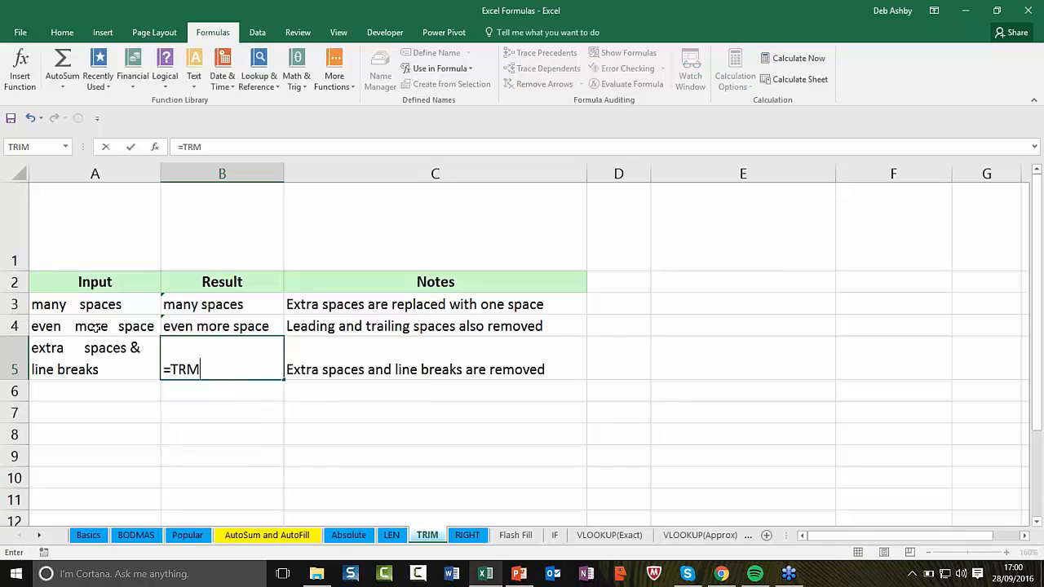
text(IM)
key(BackSpace)
key(BackSpace)
key(BackSpace)
text(IM)
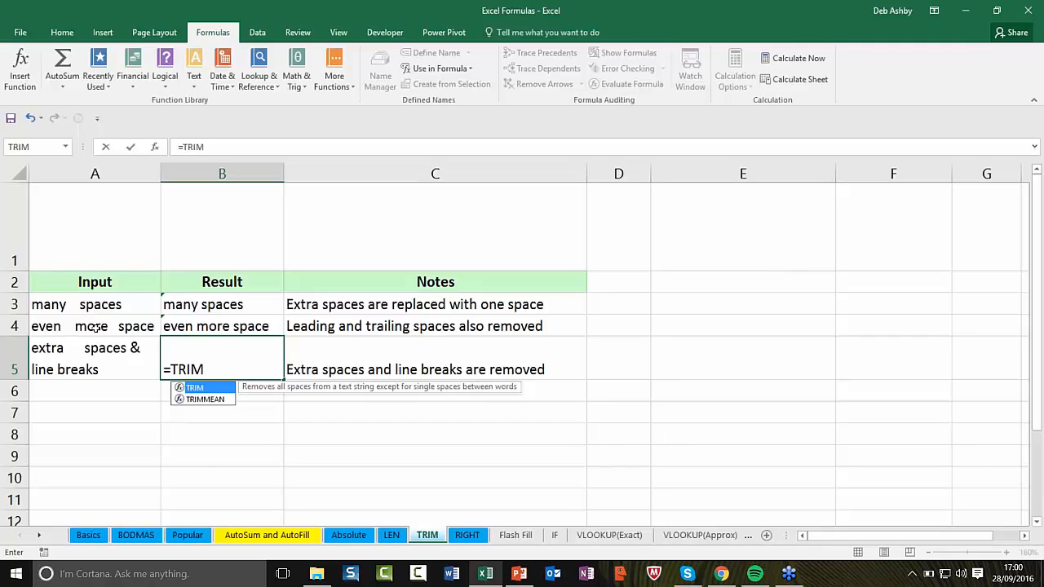
text(()
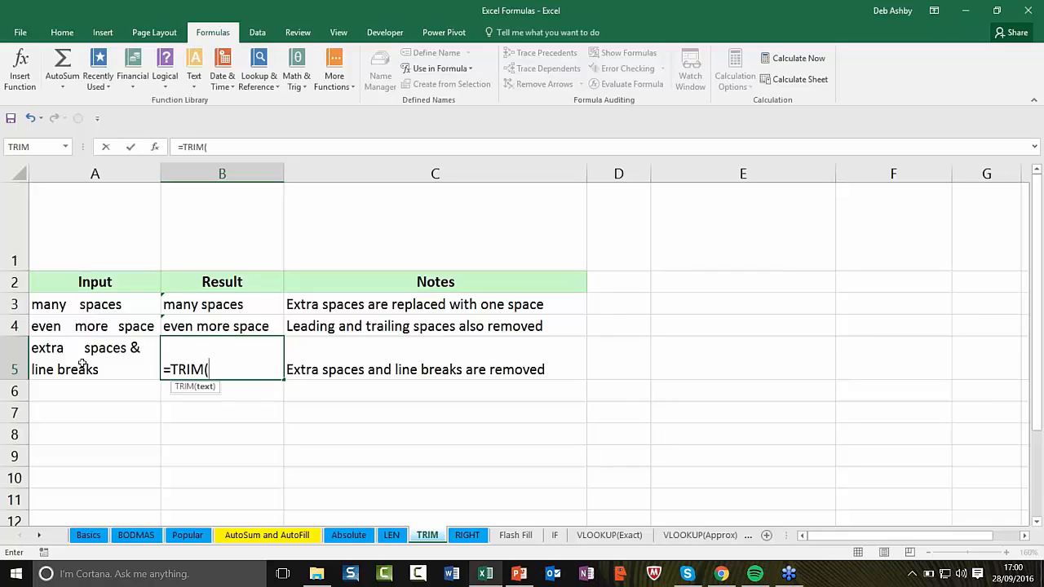
text(CLEAN)
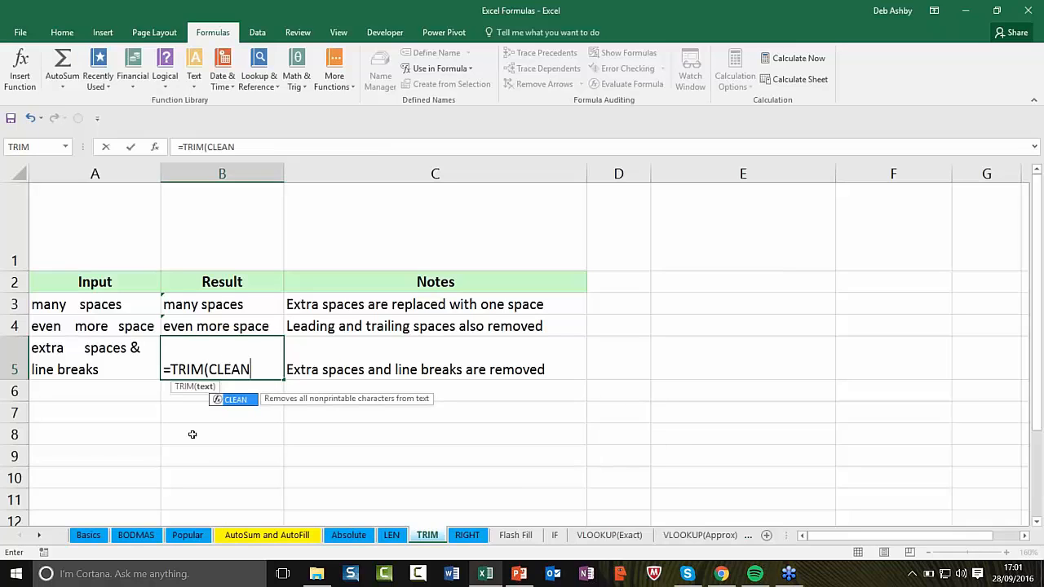
text(()
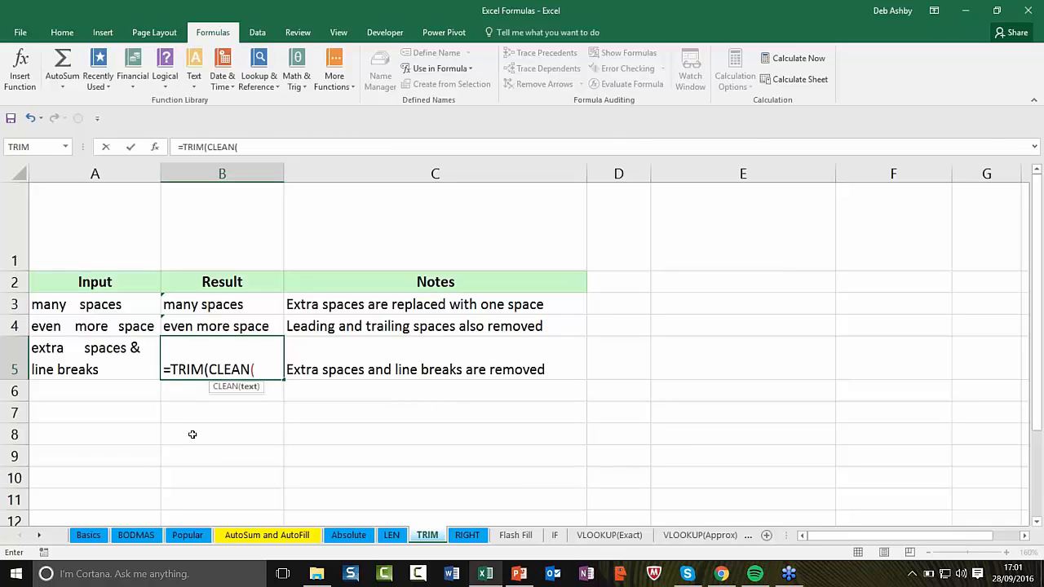
click(91, 368)
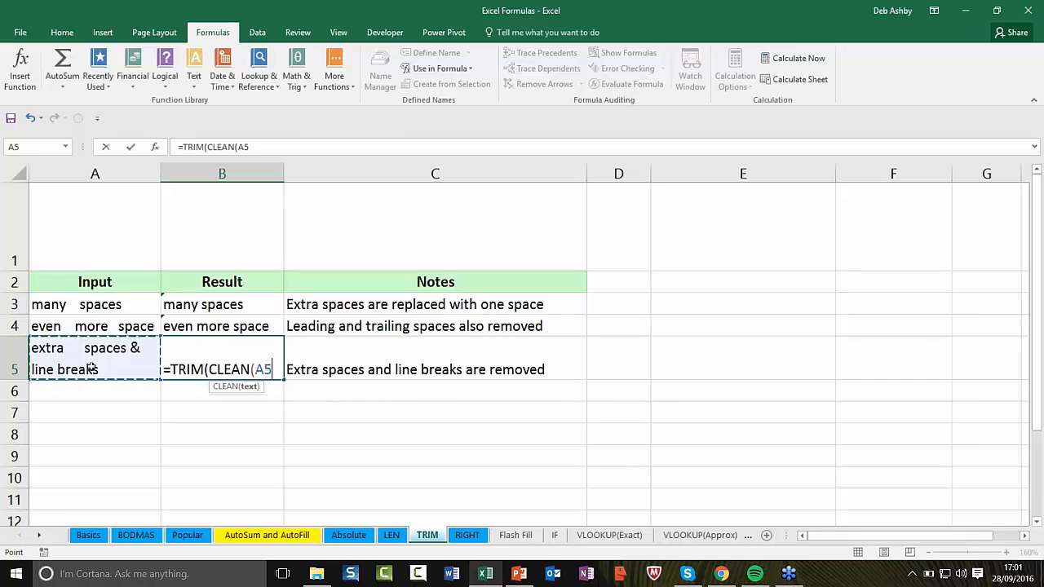
text())
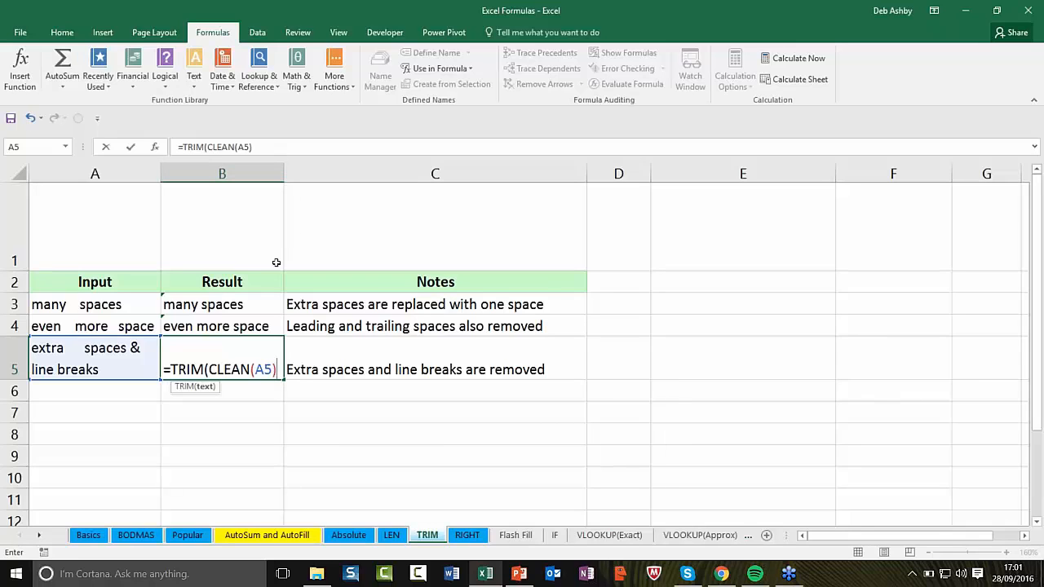
text())
key(Return)
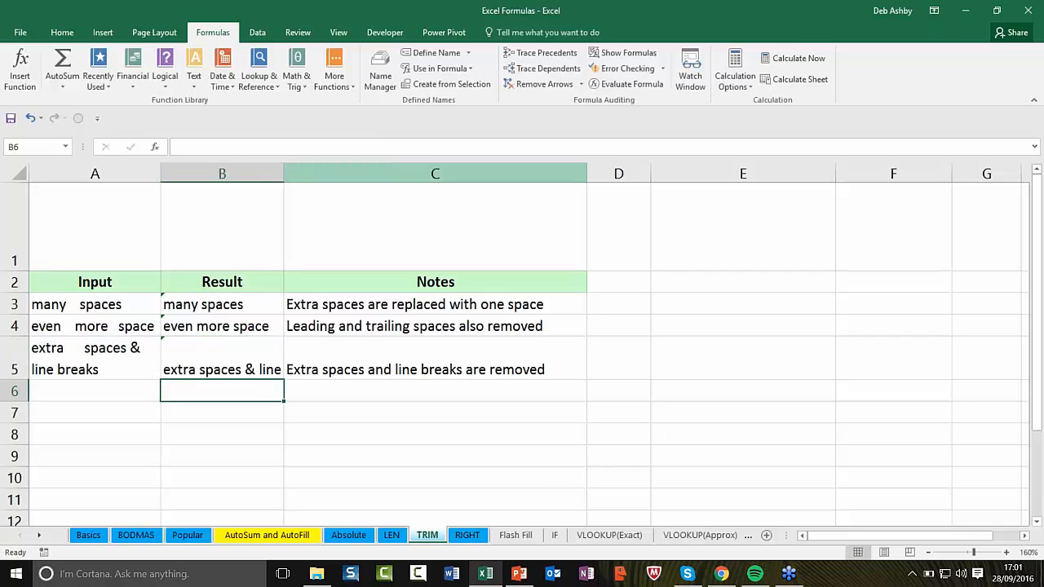
drag(284, 173, 333, 173)
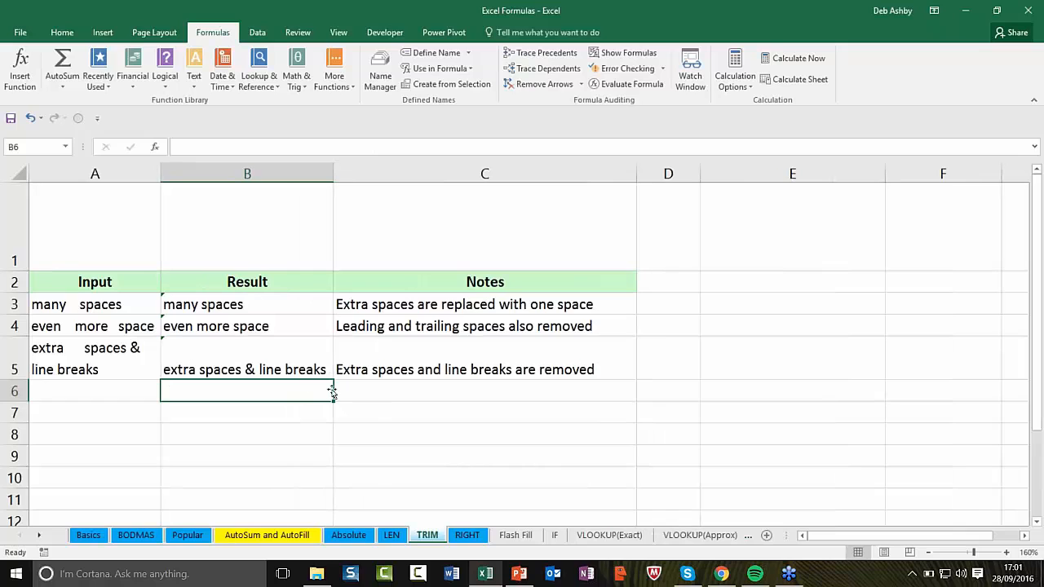
click(236, 361)
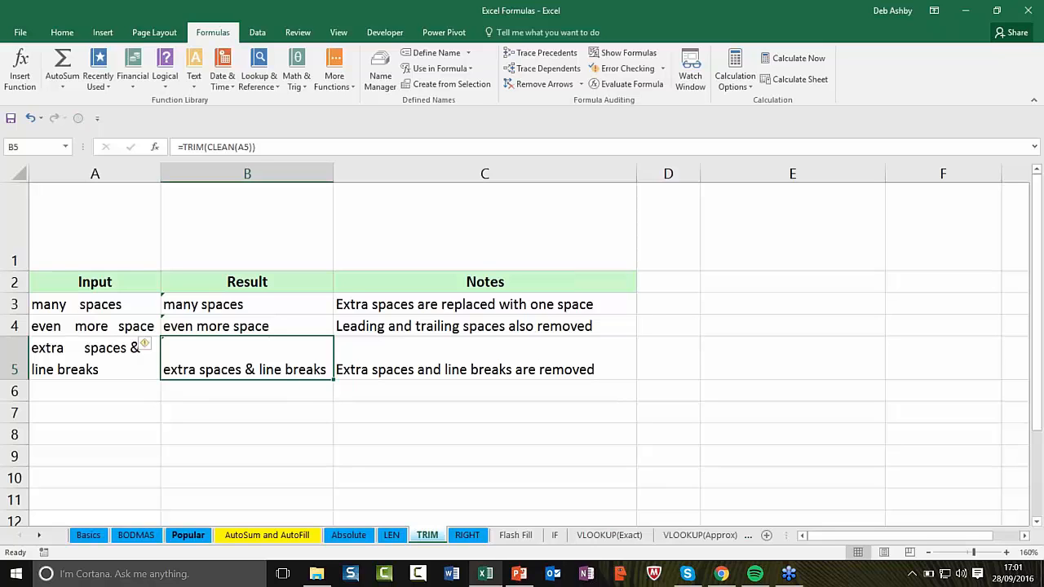
Step: On the RIGHT sheet, enter =RIGHT(A3,4) in cell D3 to extract the last four characters of the place name
click(468, 535)
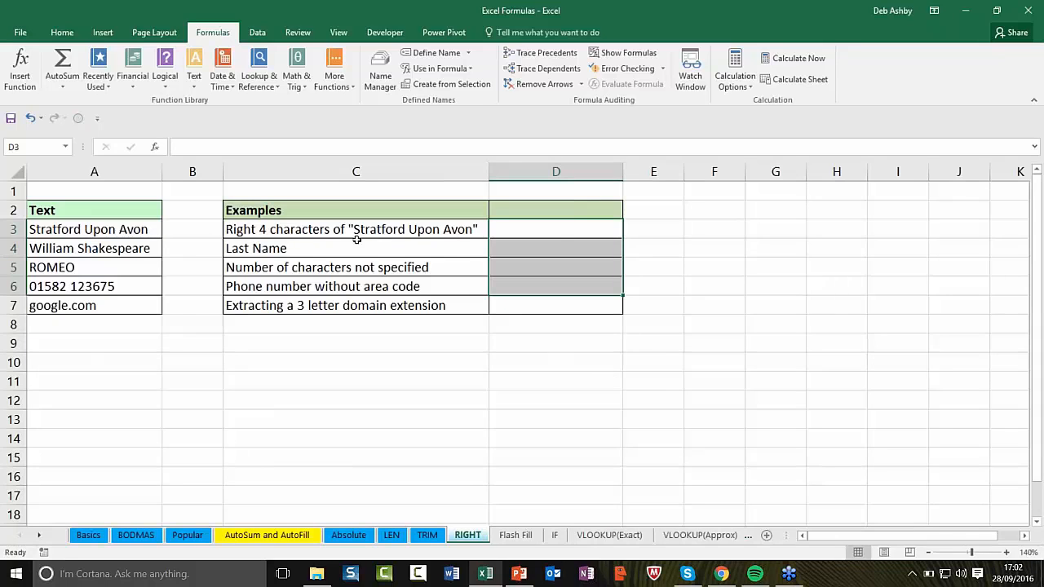
click(545, 232)
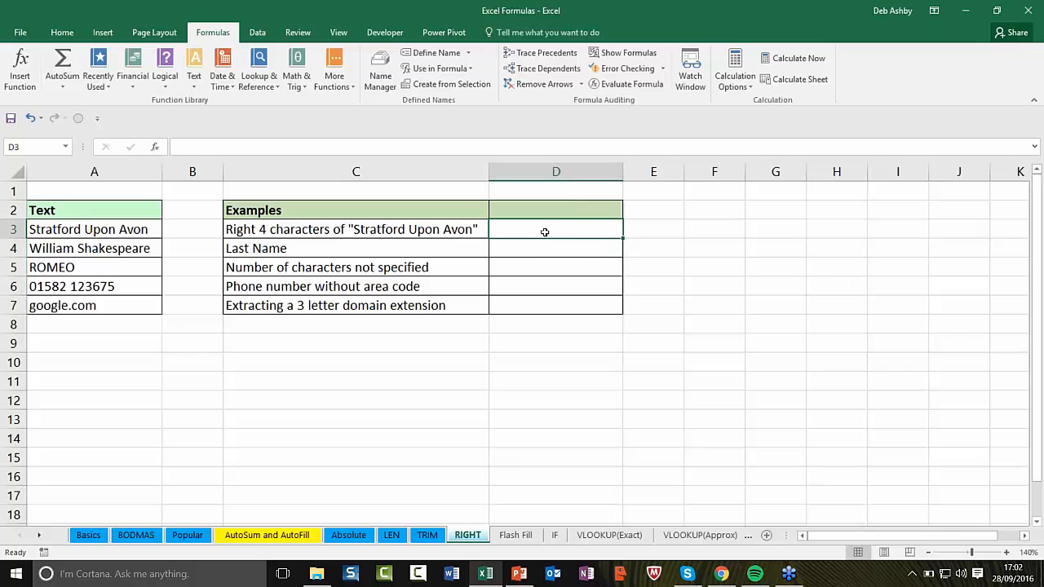
text(=)
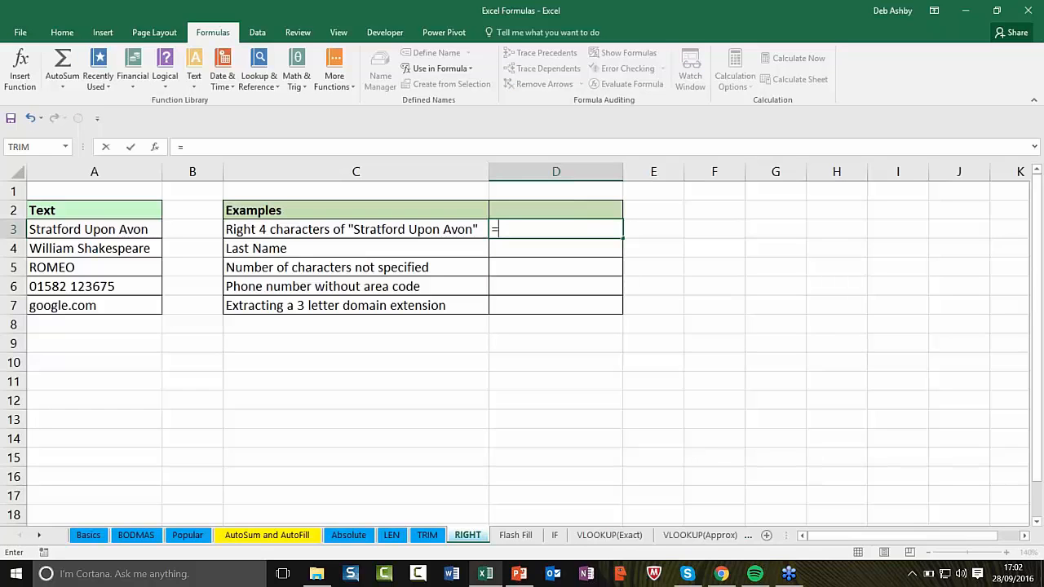
text(RIGHT)
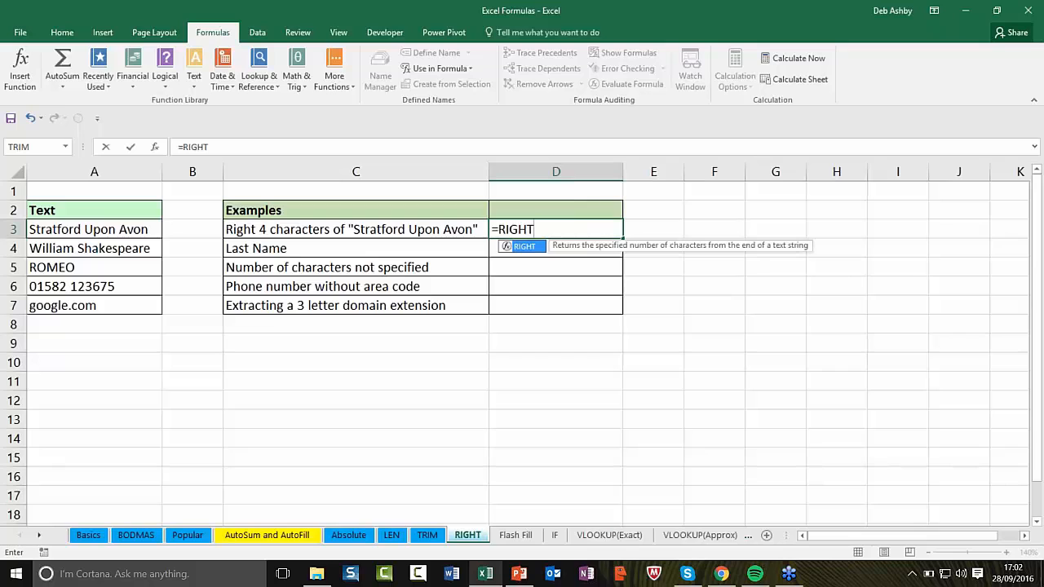
text(()
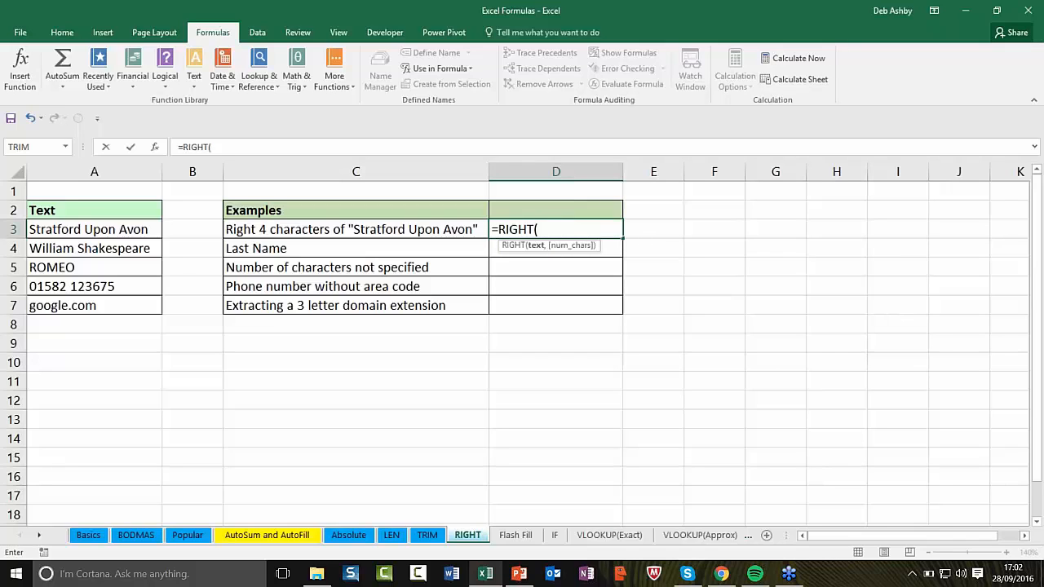
click(93, 233)
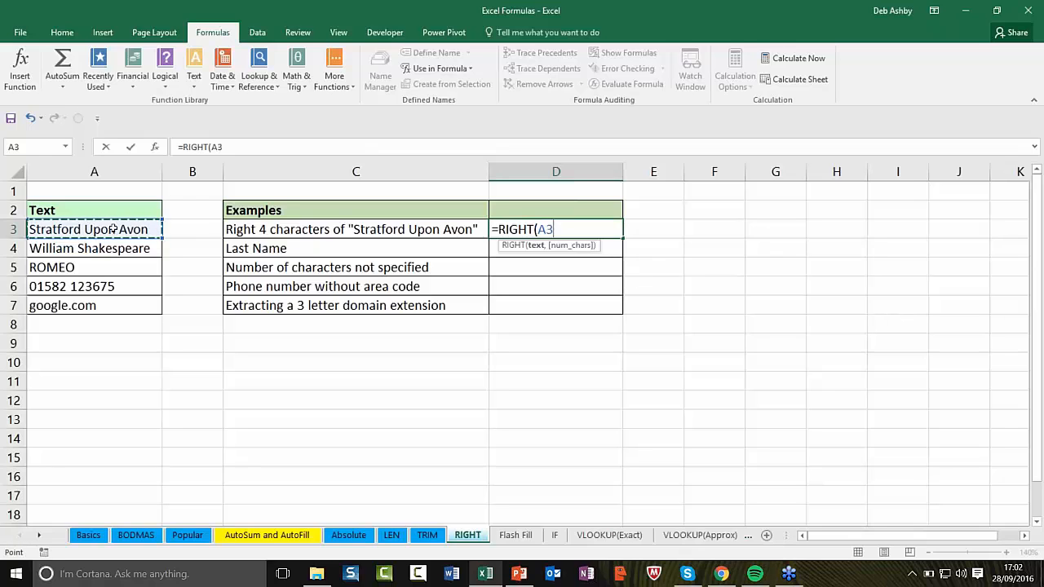
text(,)
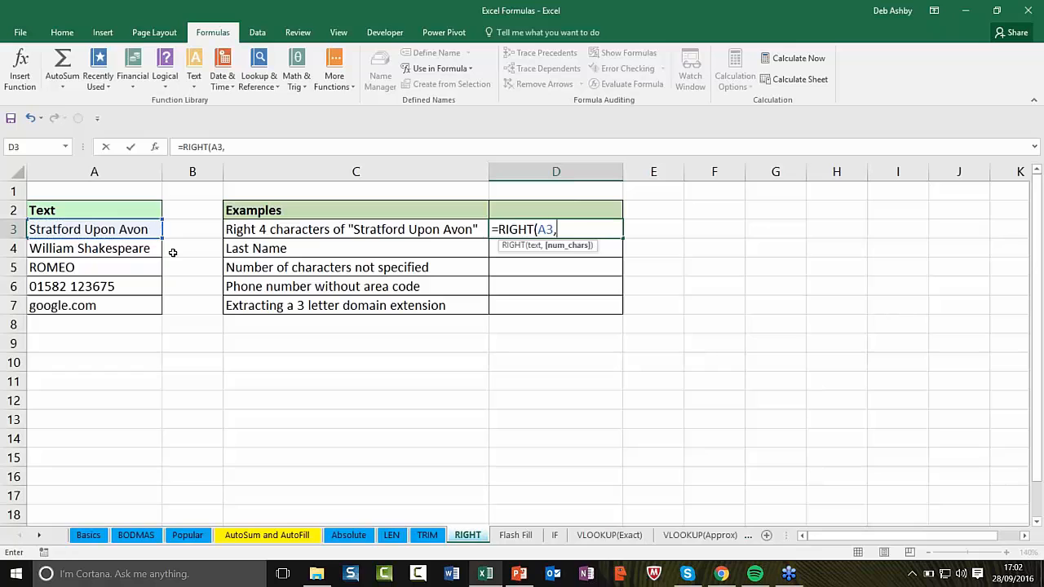
text(4))
key(Return)
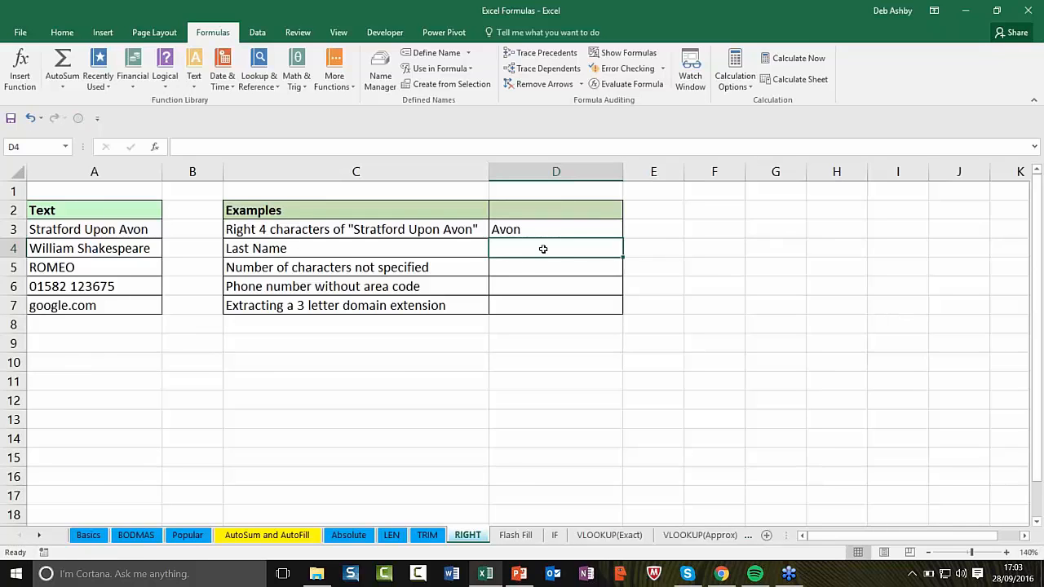
Step: Enter =RIGHT(A4,11) in cell D4 to extract the last name from the full name
text(=RIG)
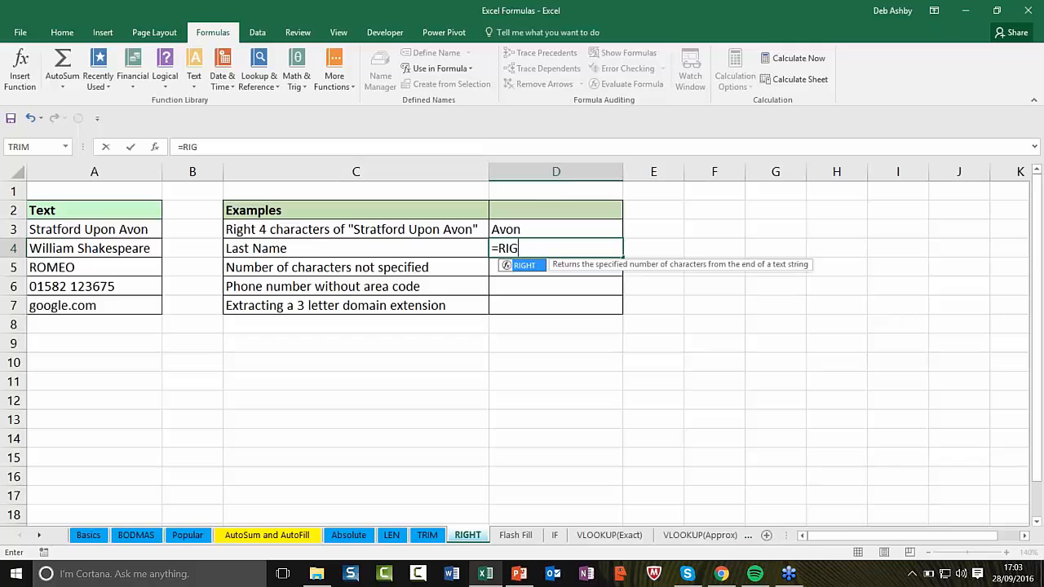
text(HT()
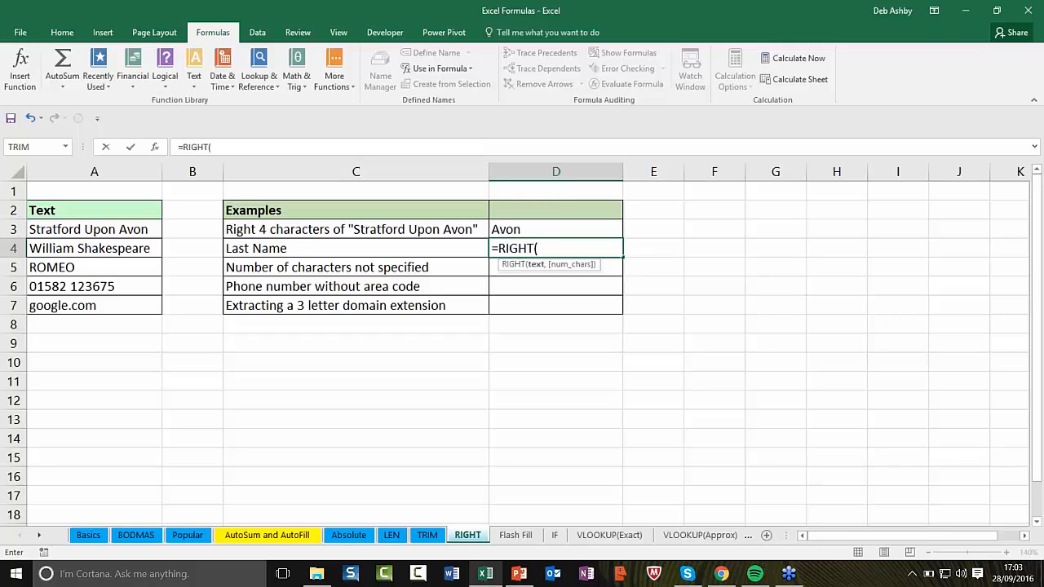
click(109, 255)
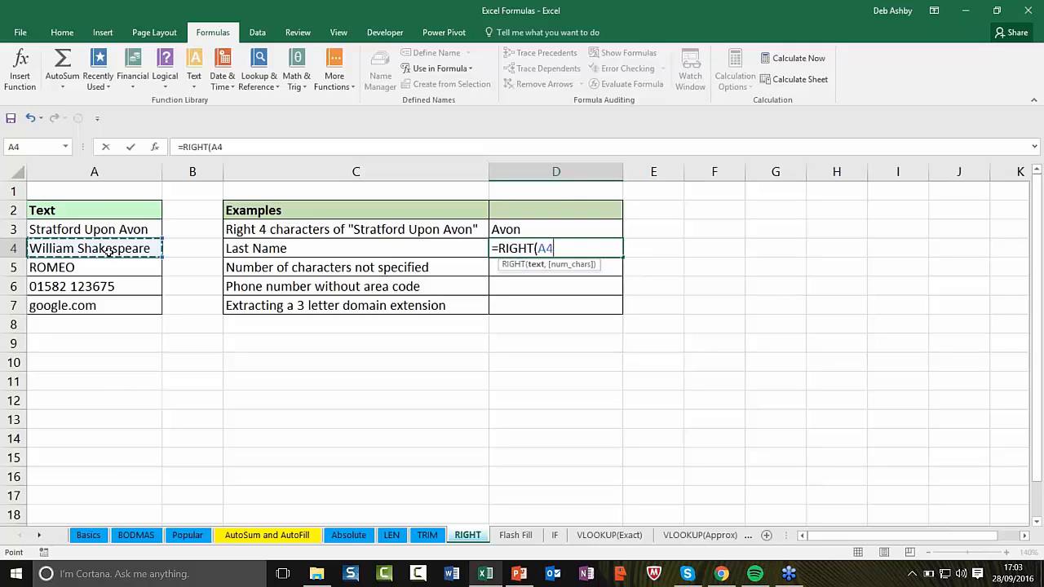
text(,)
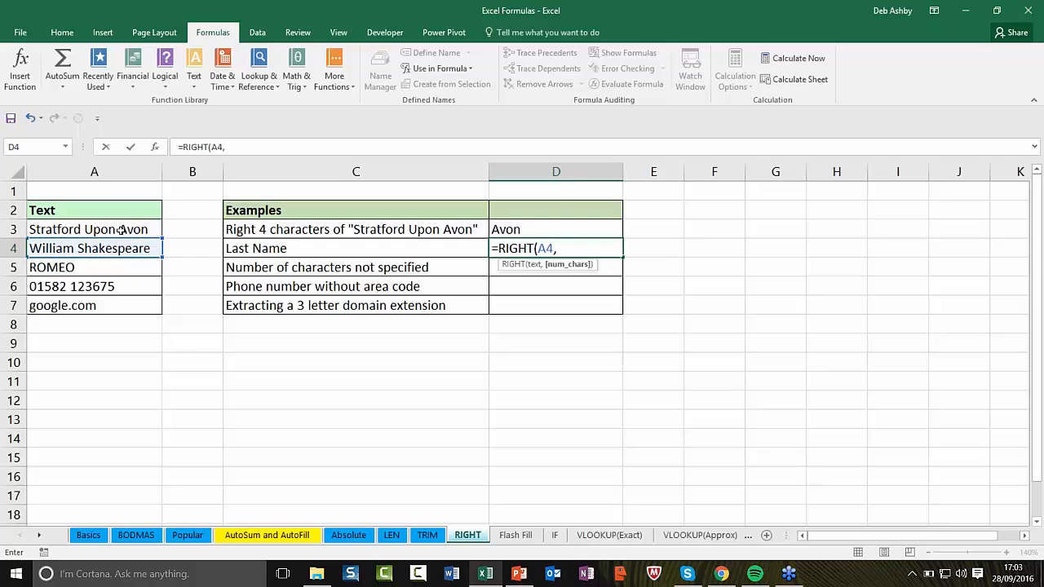
text(11))
key(Return)
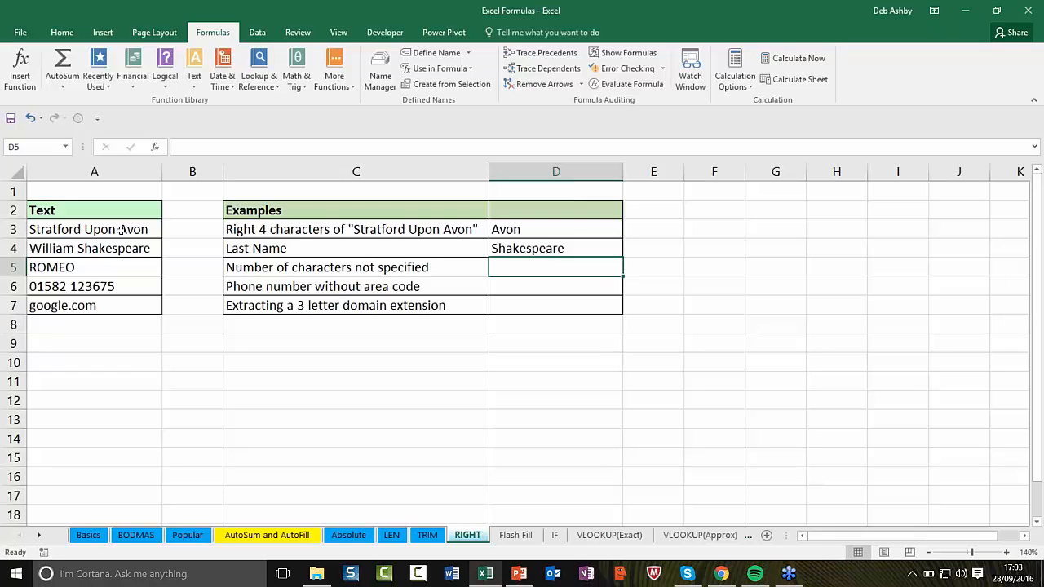
Step: Enter =RIGHT(A5) in cell D5, leaving out the number of characters
text(=RIGHT)
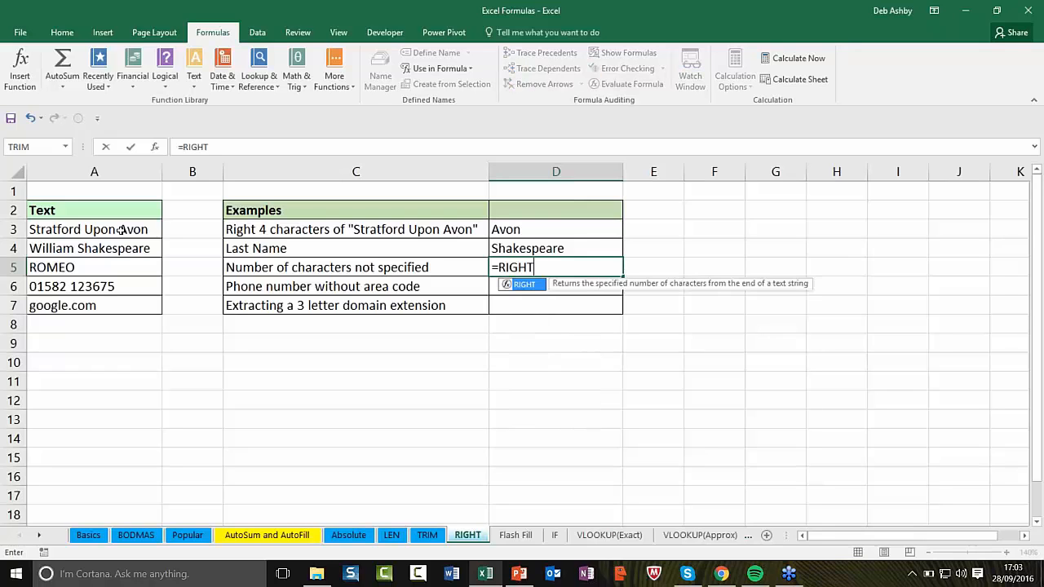
text(()
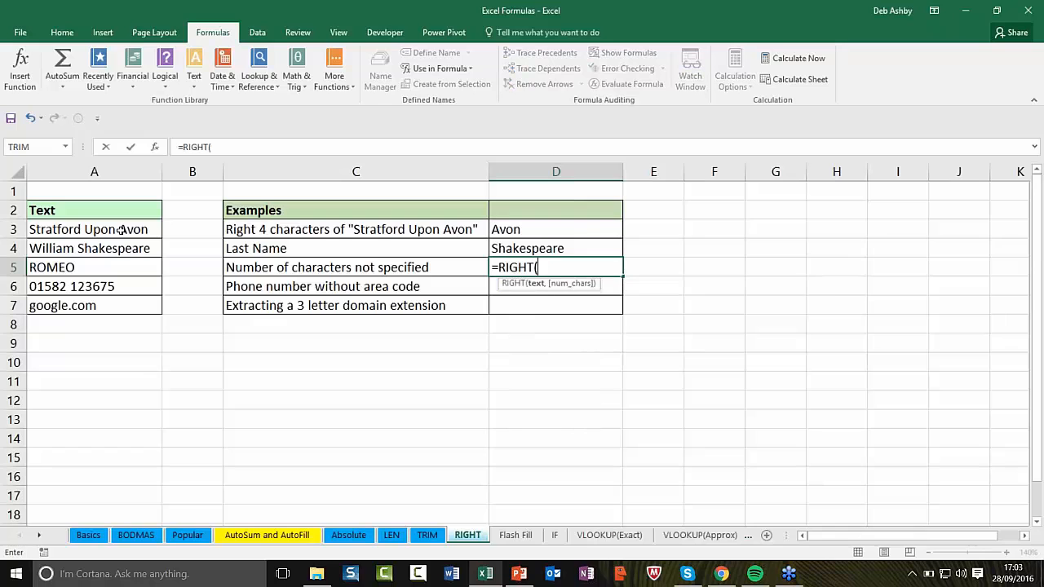
click(96, 267)
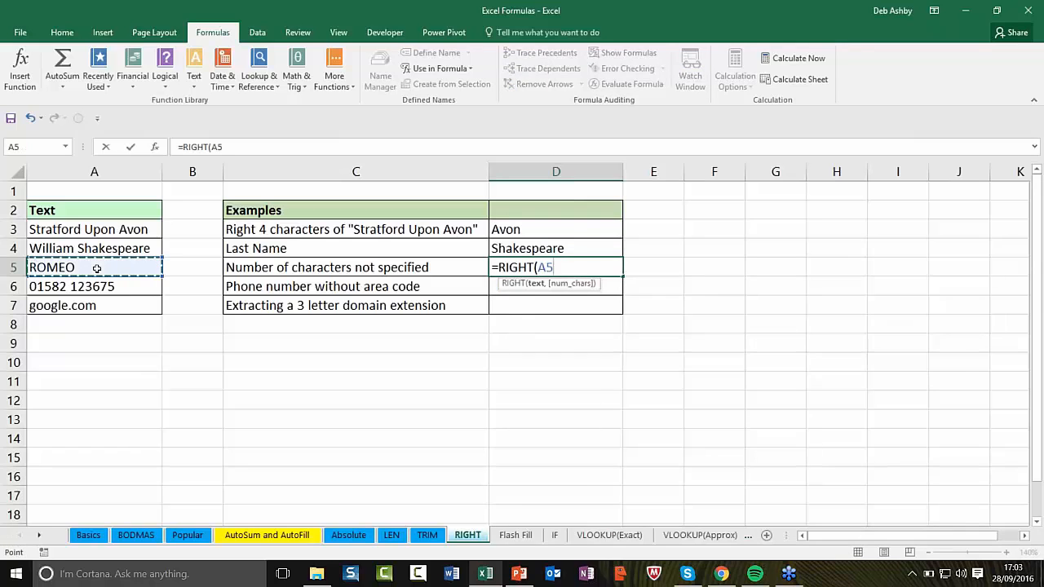
text())
key(Return)
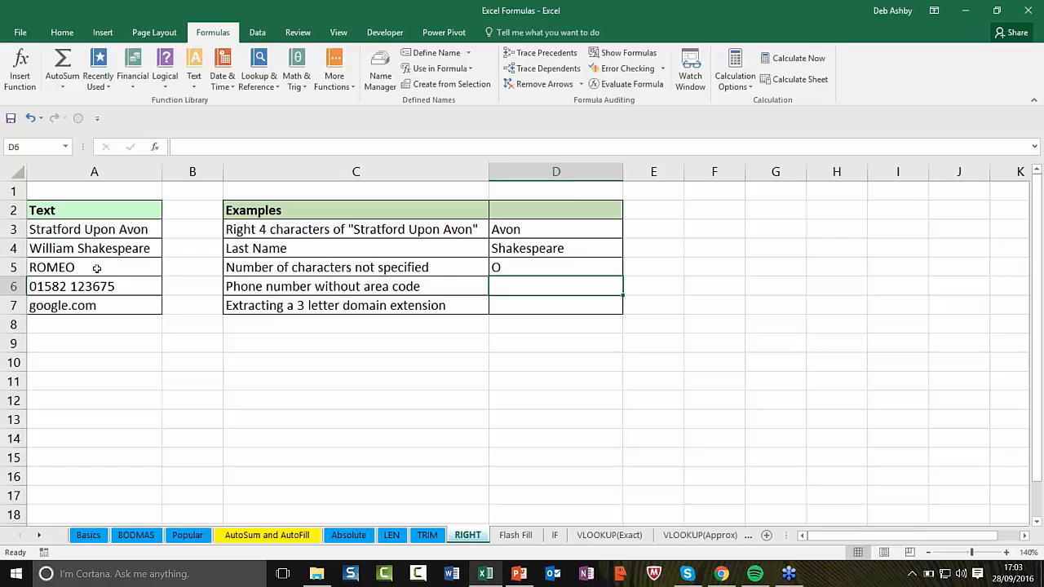
Step: Enter =LEFT(A6,5) in cell D6 to extract the first five characters of the phone number
click(500, 231)
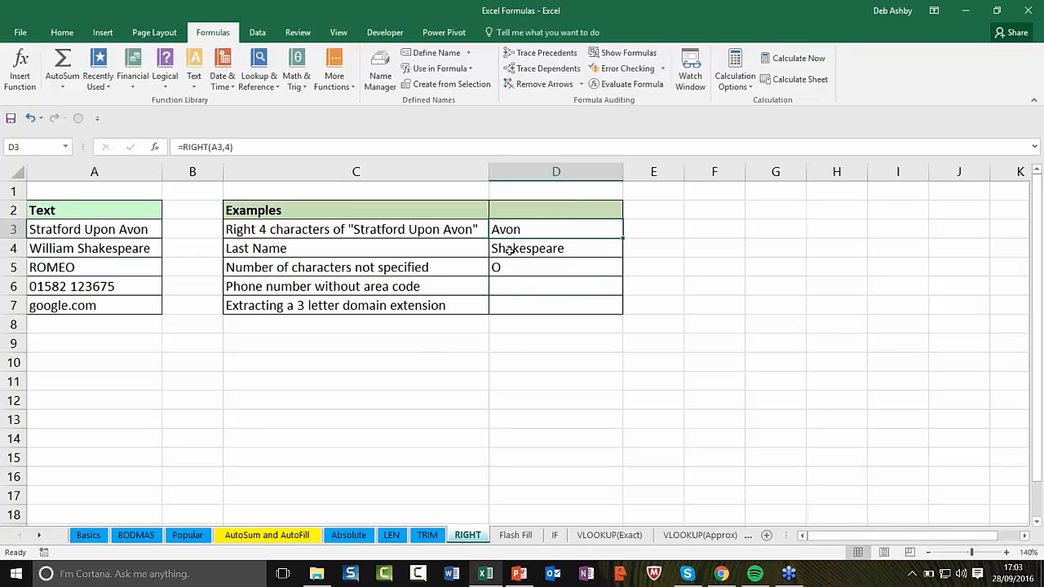
click(506, 288)
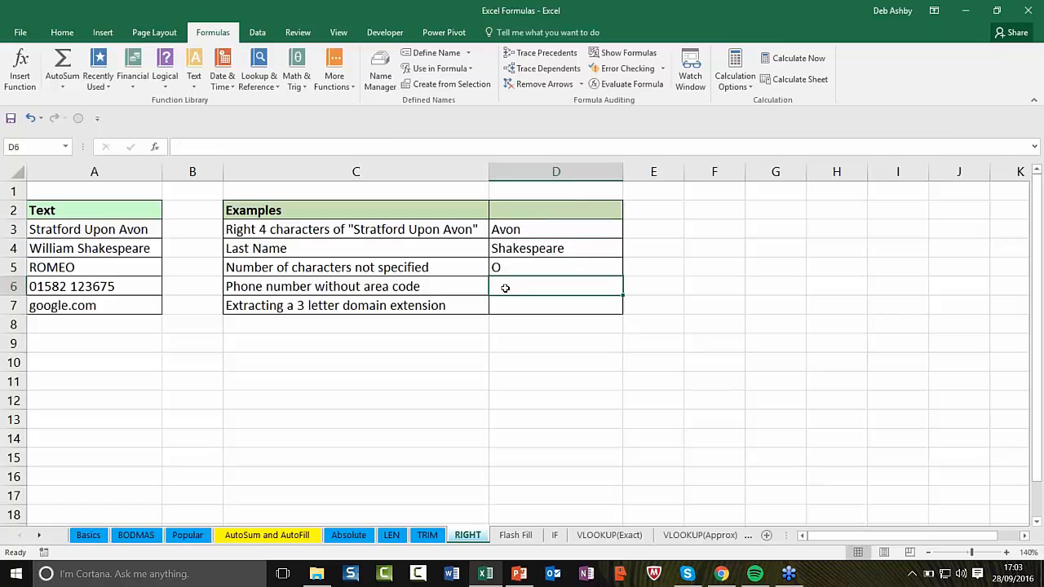
text(=LEFT()
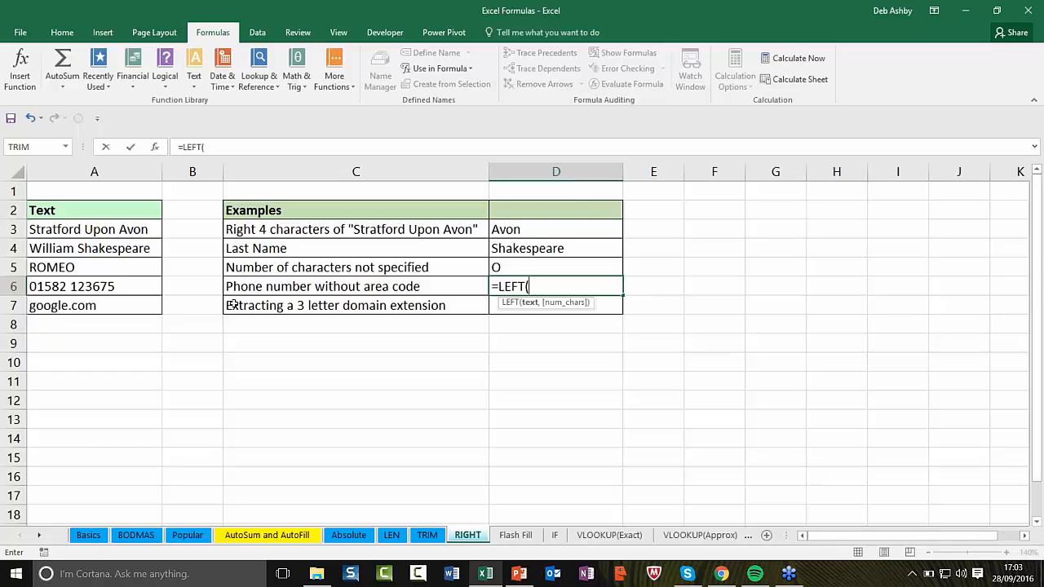
click(155, 287)
text(,5)
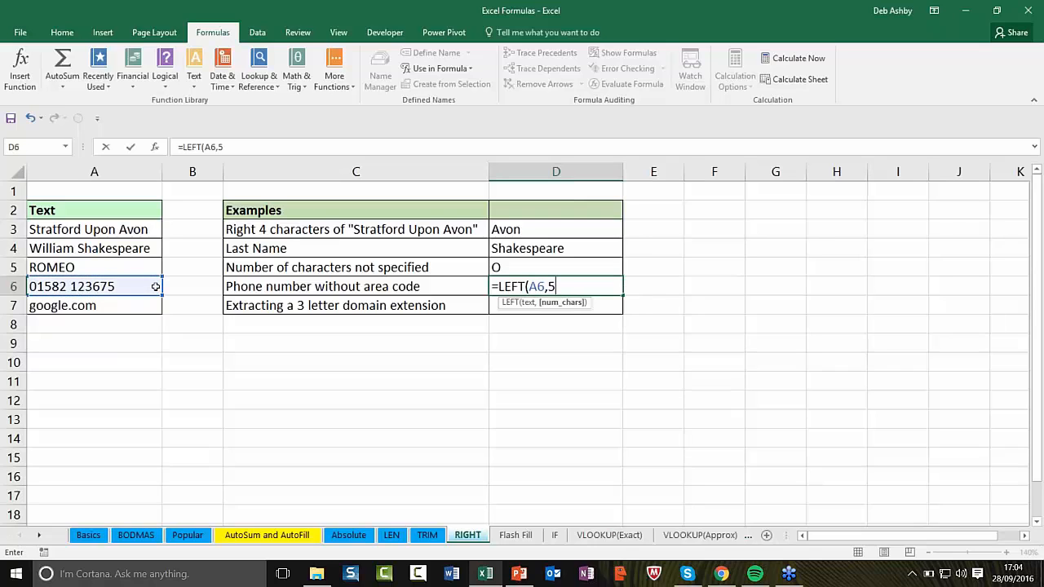
text())
key(Return)
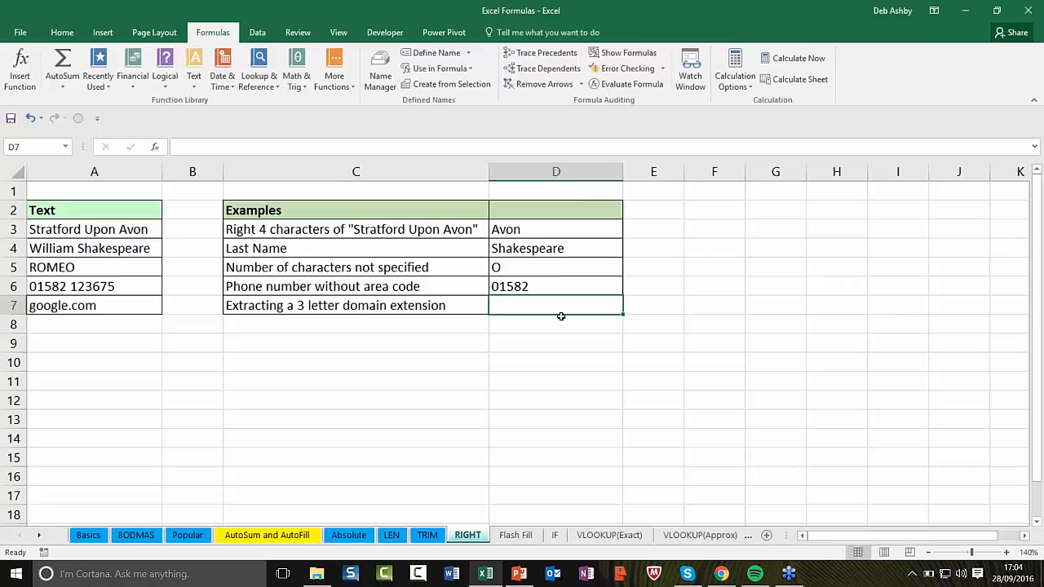
Step: Enter =MID(A7,4,7) in cell D7 to extract seven characters of the domain, starting at the fourth
text(=MID)
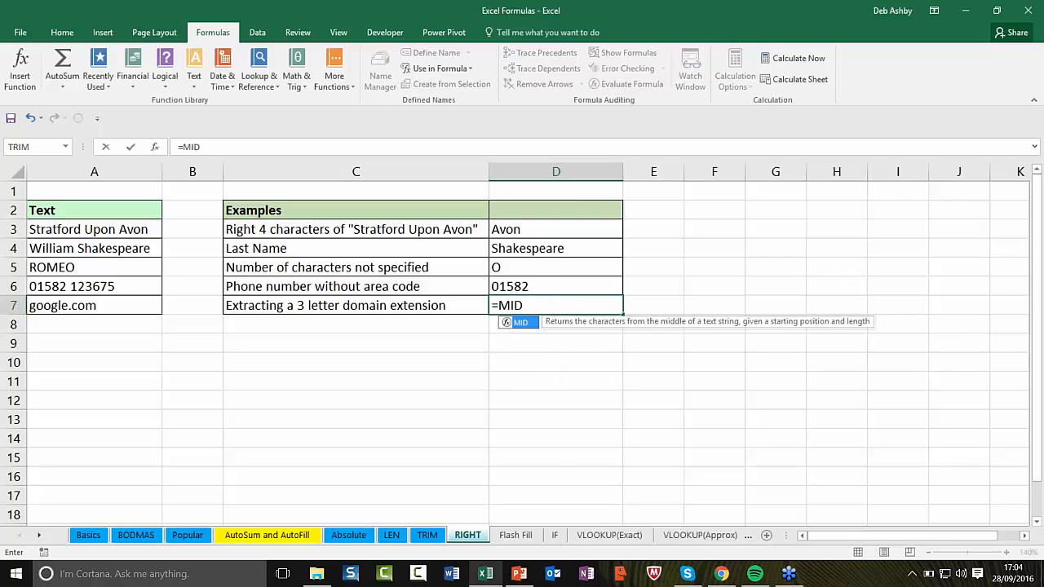
text(()
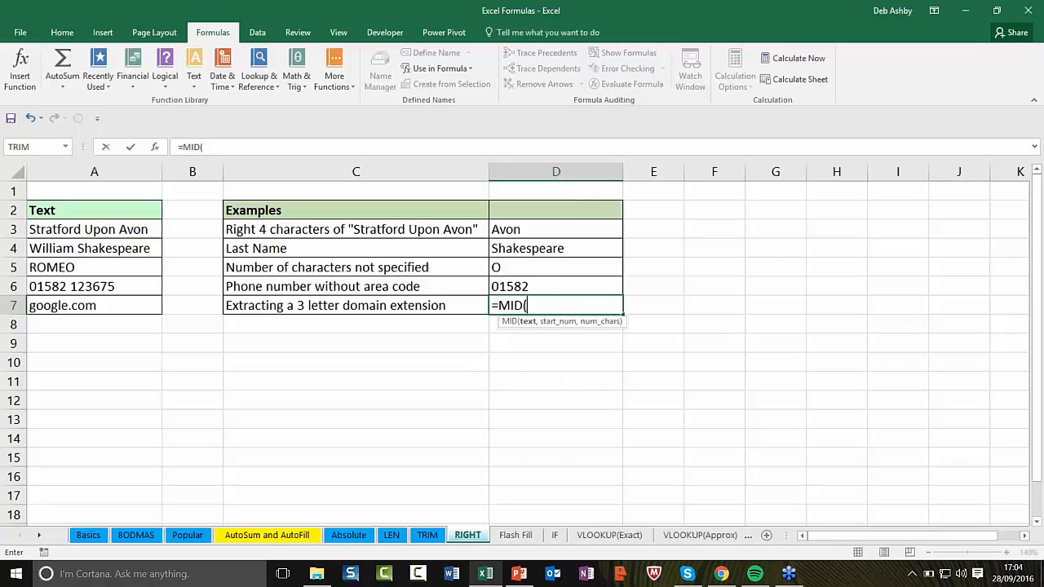
click(107, 306)
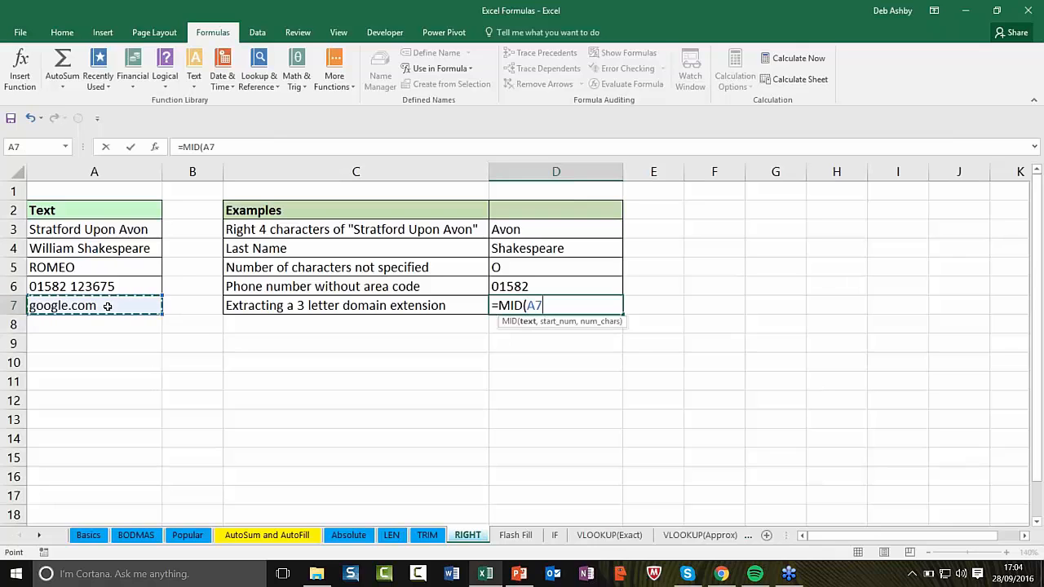
text(,)
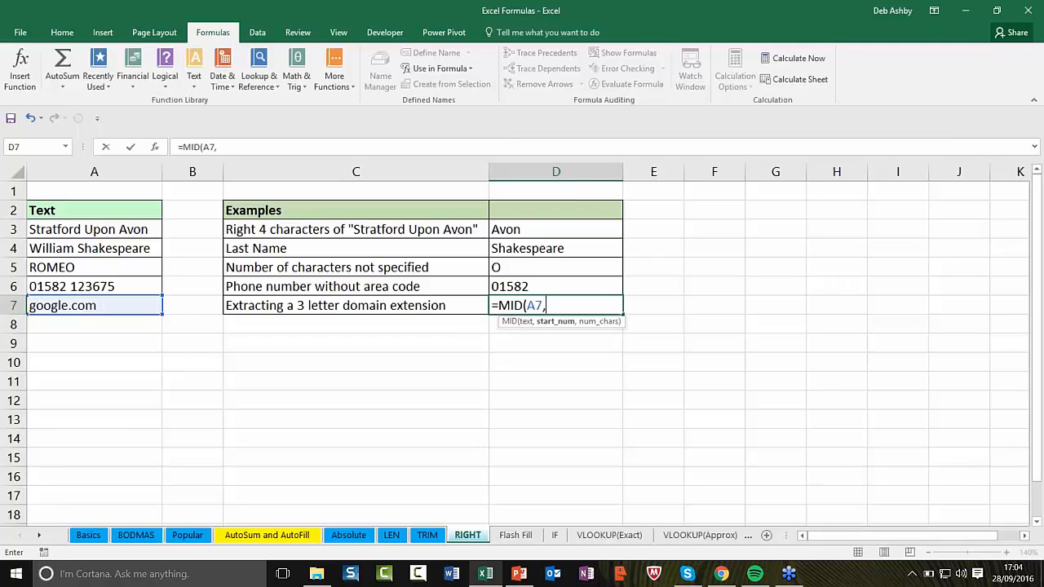
text(4,7))
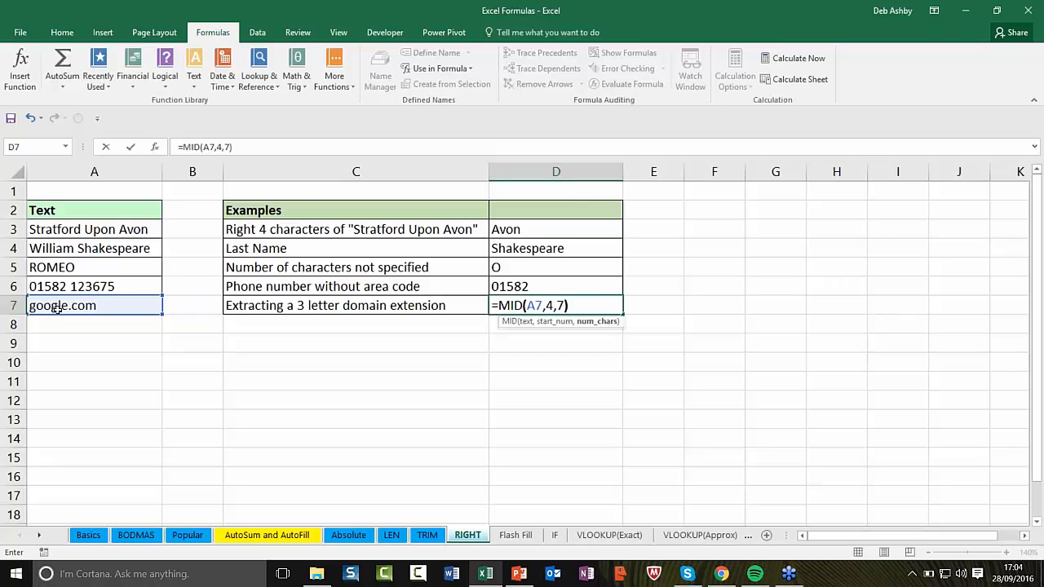
key(Return)
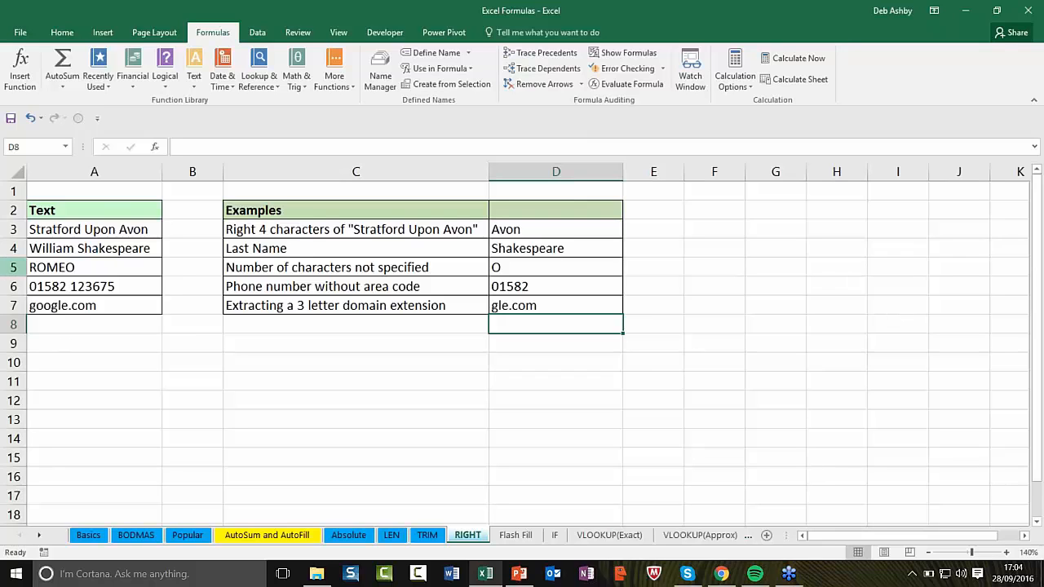
Step: On the Flash Fill sheet, enter the first employee's first name in cell B2 of the First Name column
click(516, 535)
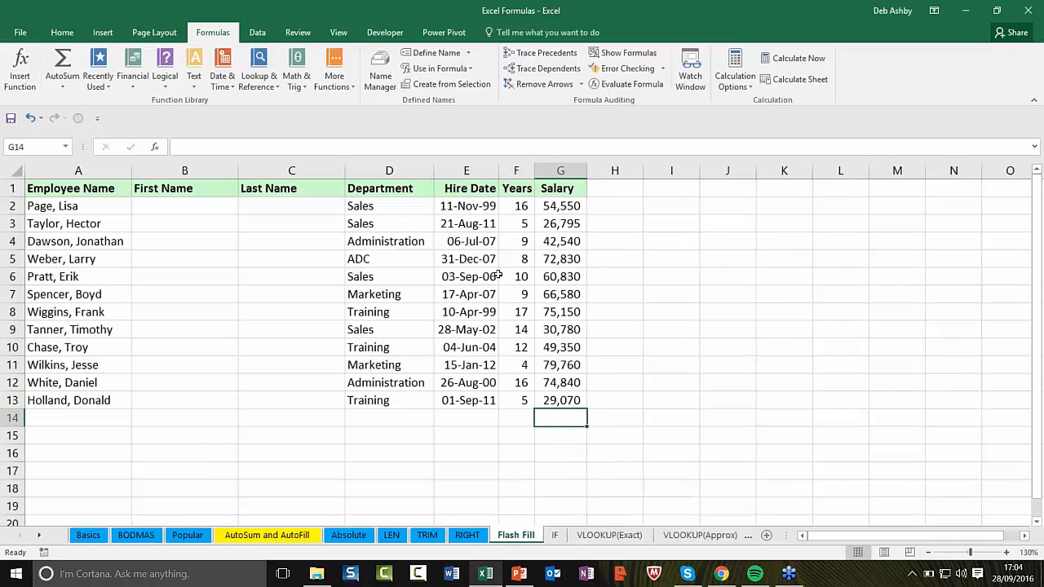
click(472, 262)
click(487, 228)
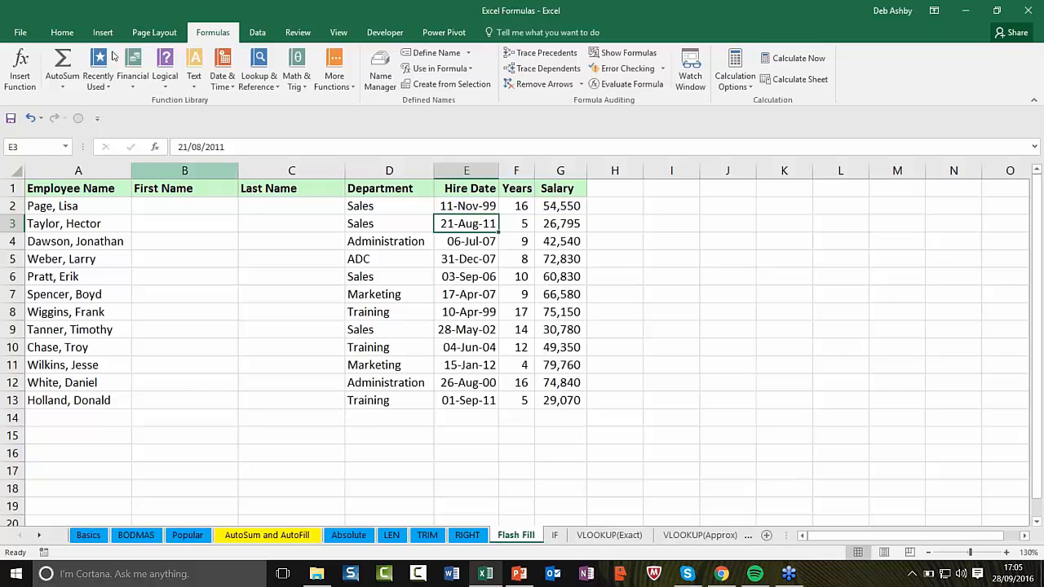
click(182, 209)
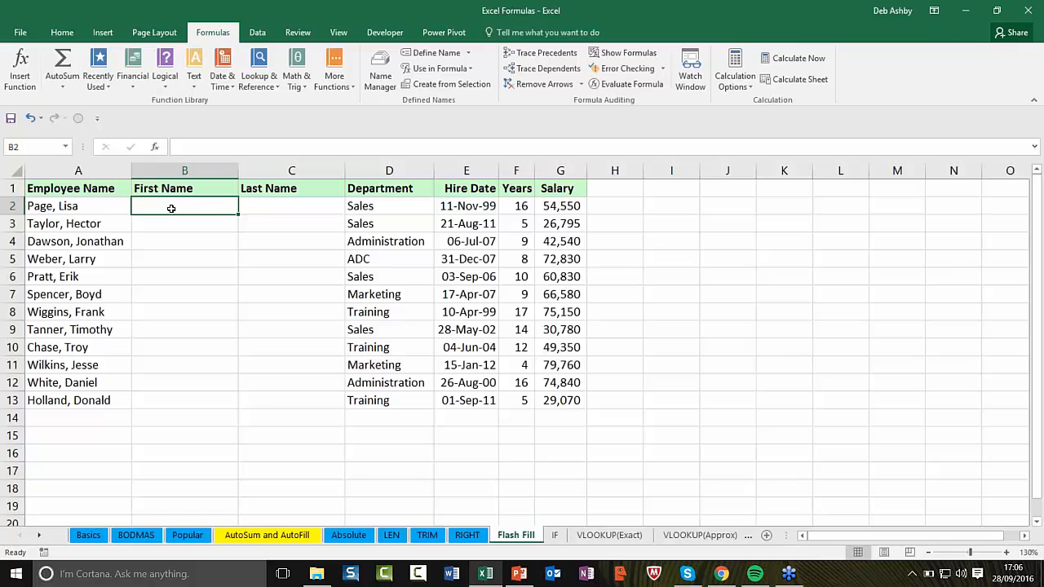
text(Lisa)
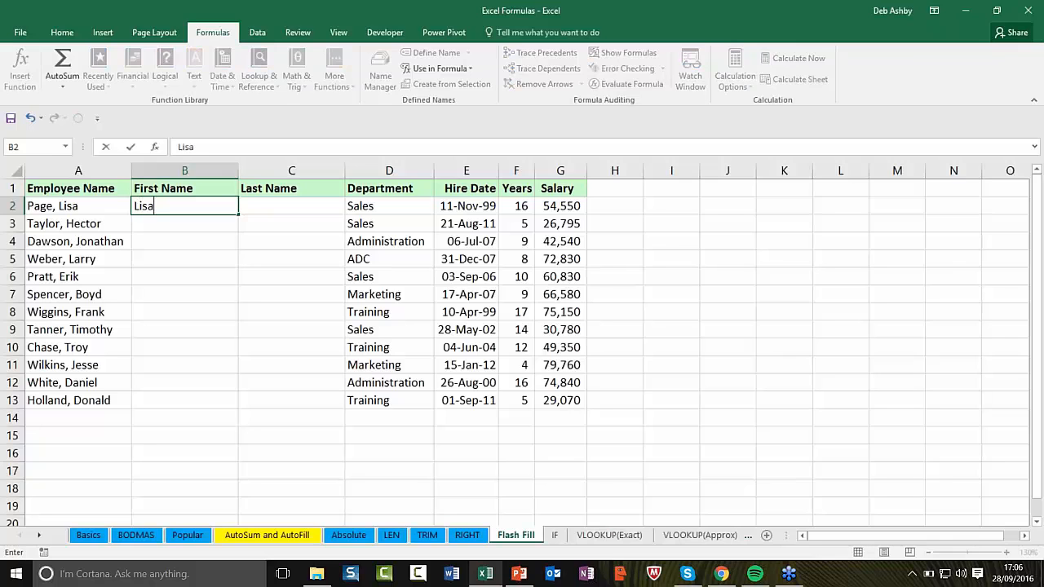
key(Return)
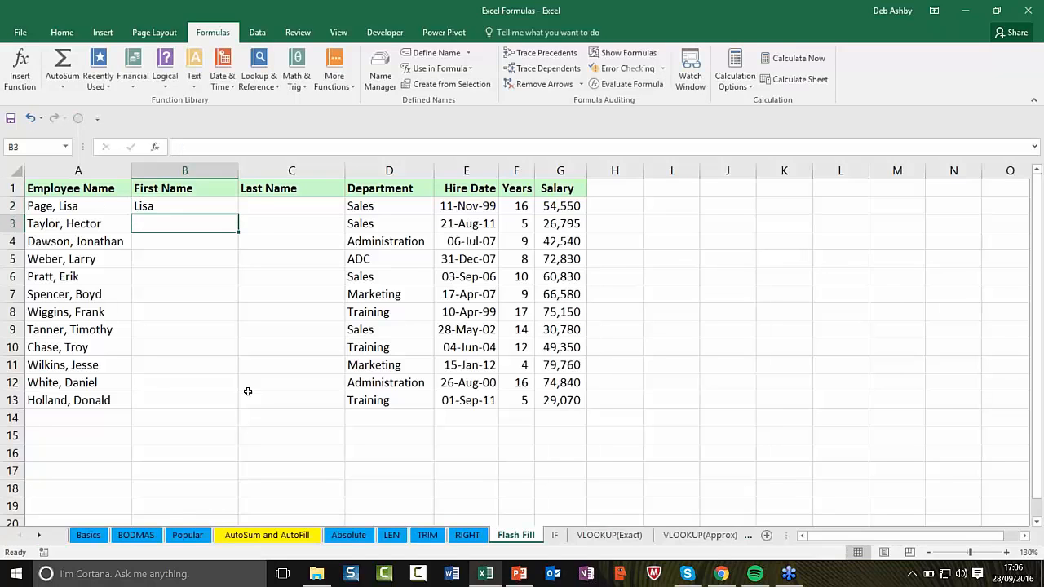
Step: Flash Fill the rest of the First Name column from the example in cell B2
click(186, 207)
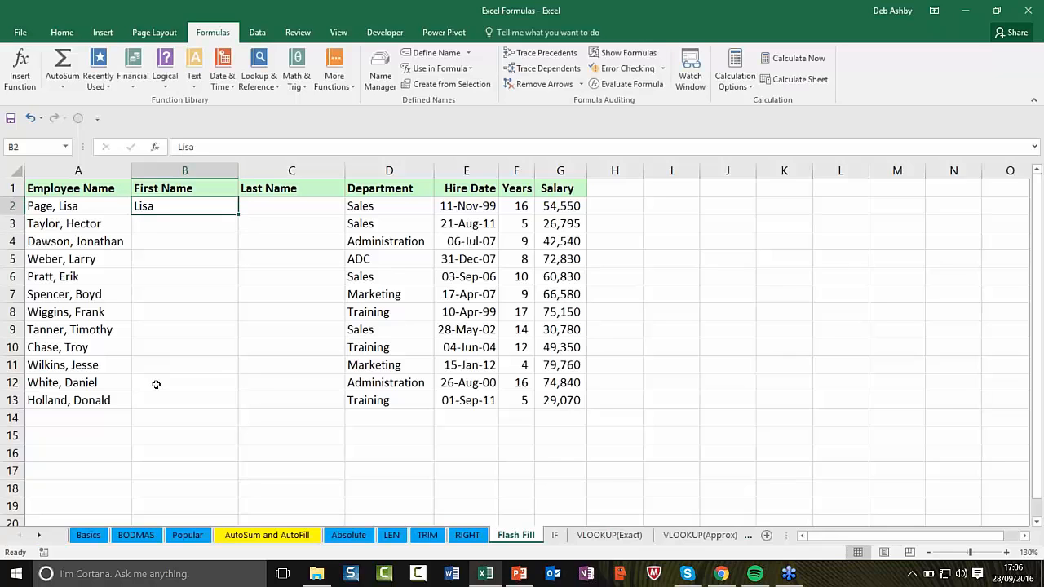
click(260, 32)
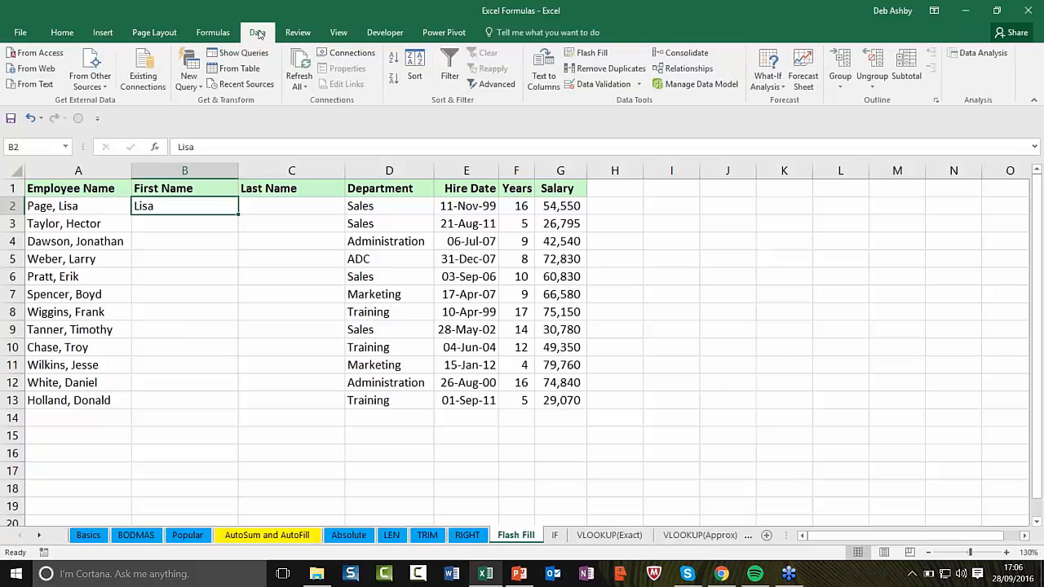
click(586, 56)
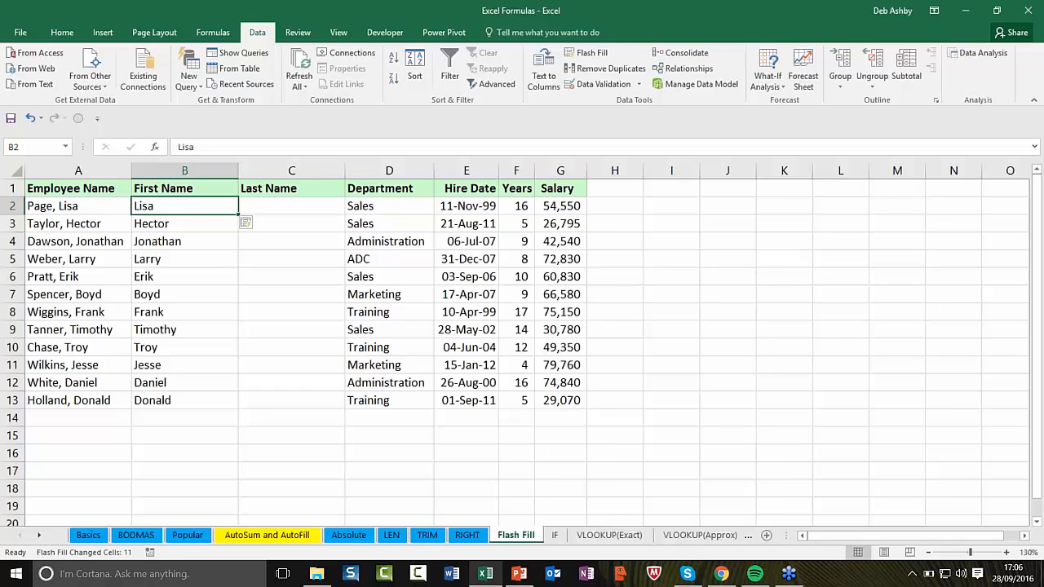
Step: Enter the first two employees' last names in C2 and C3, accepting the Flash Fill suggestion for the rest of the Last Name column
click(266, 208)
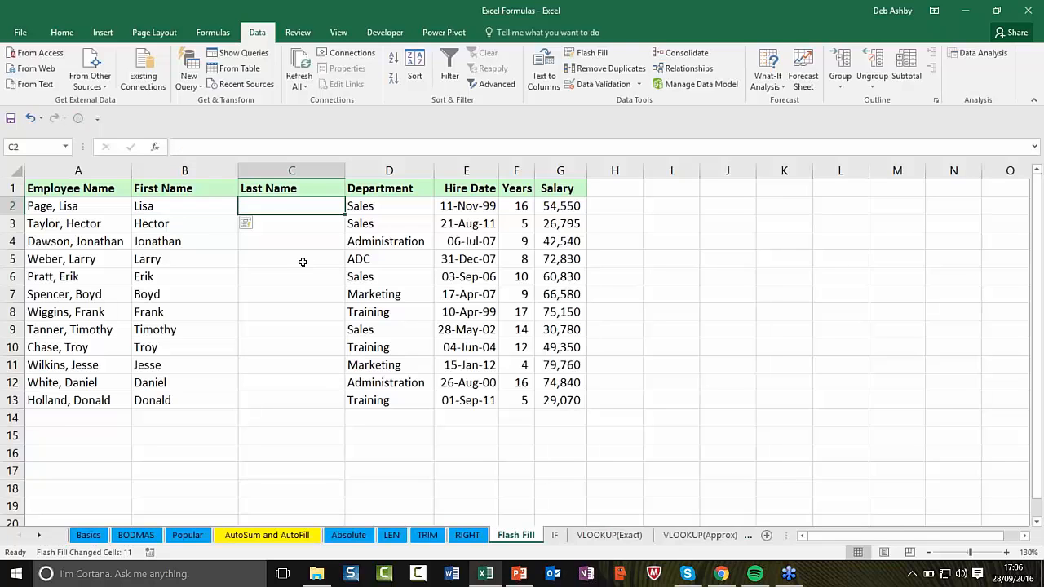
text(Page)
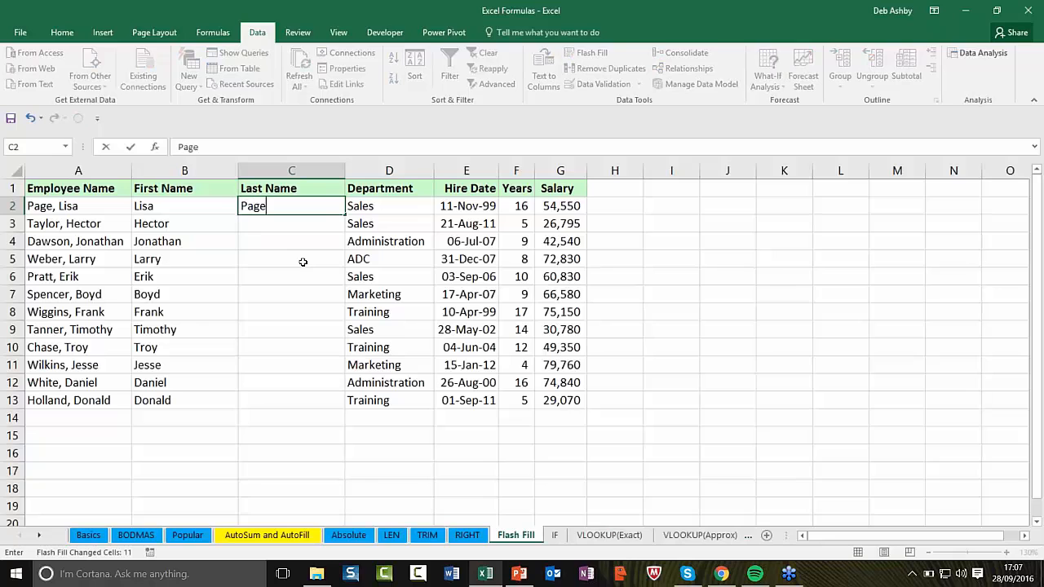
click(262, 225)
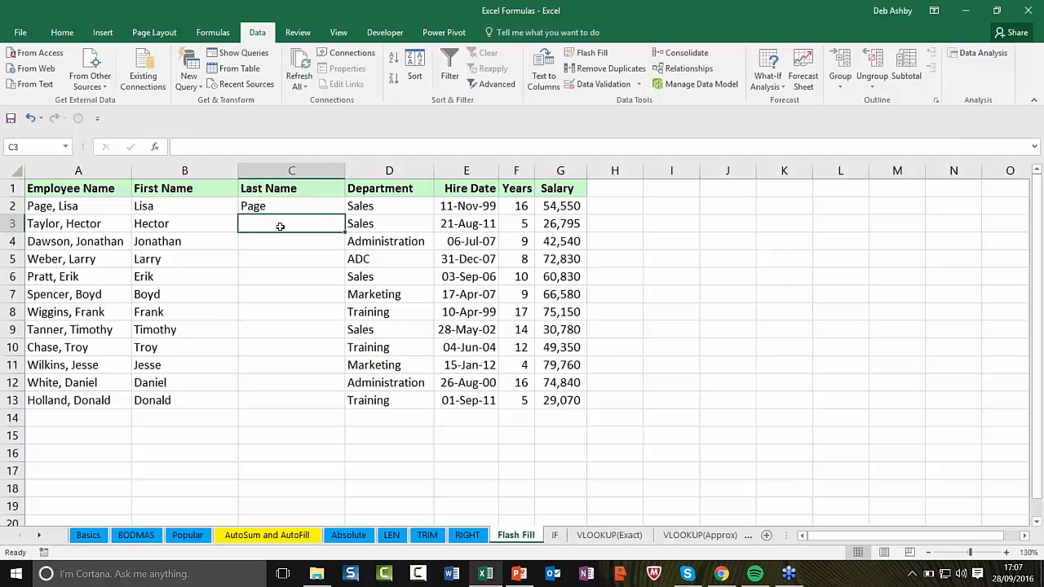
text(Taylor)
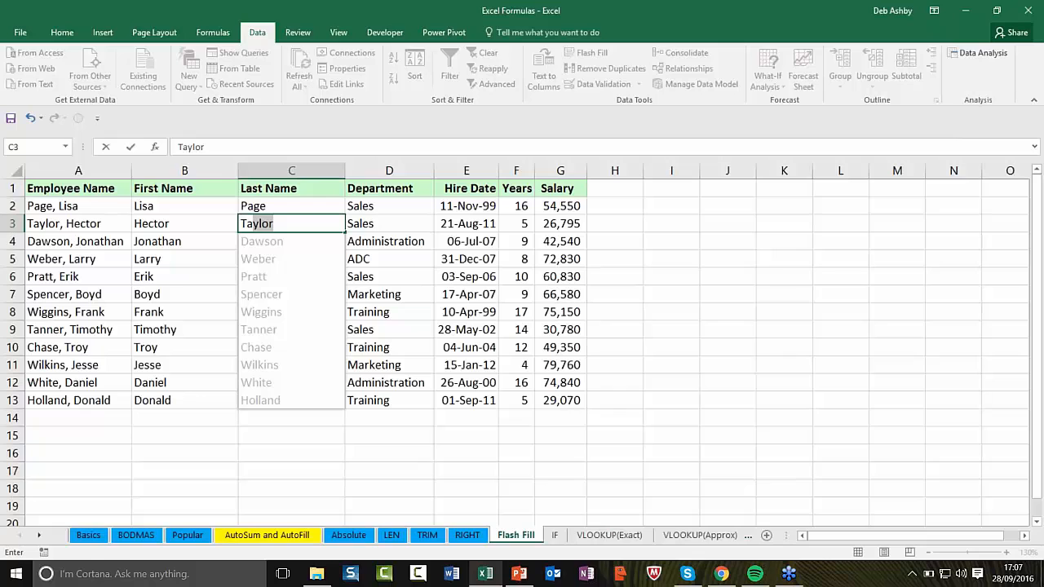
key(Return)
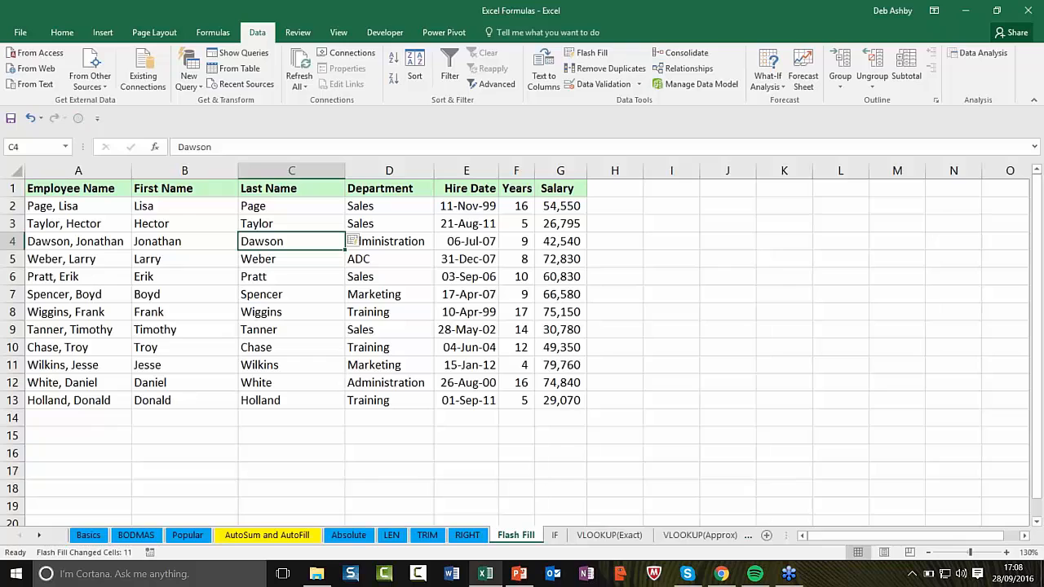
click(463, 258)
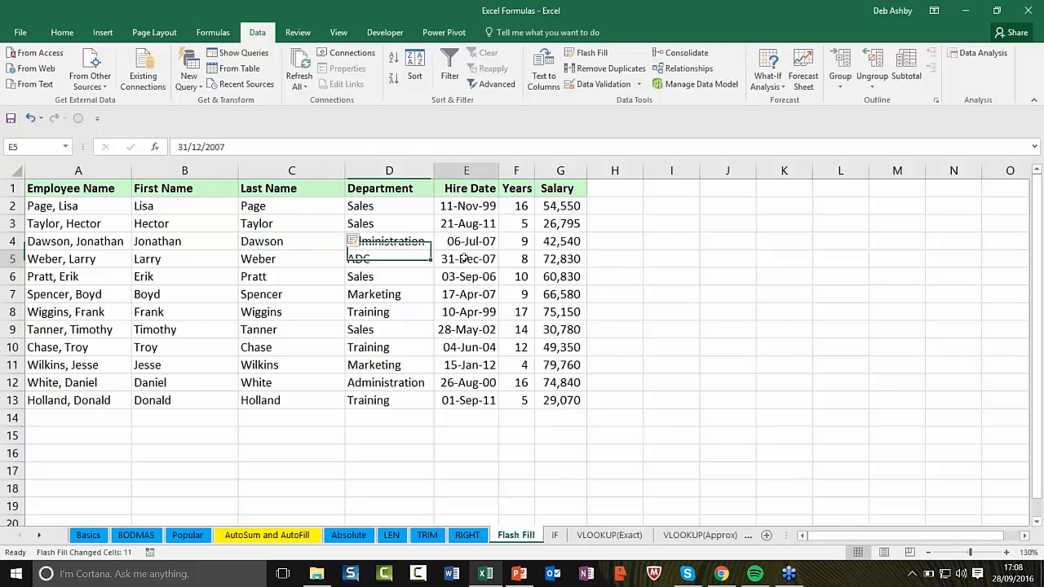
click(376, 276)
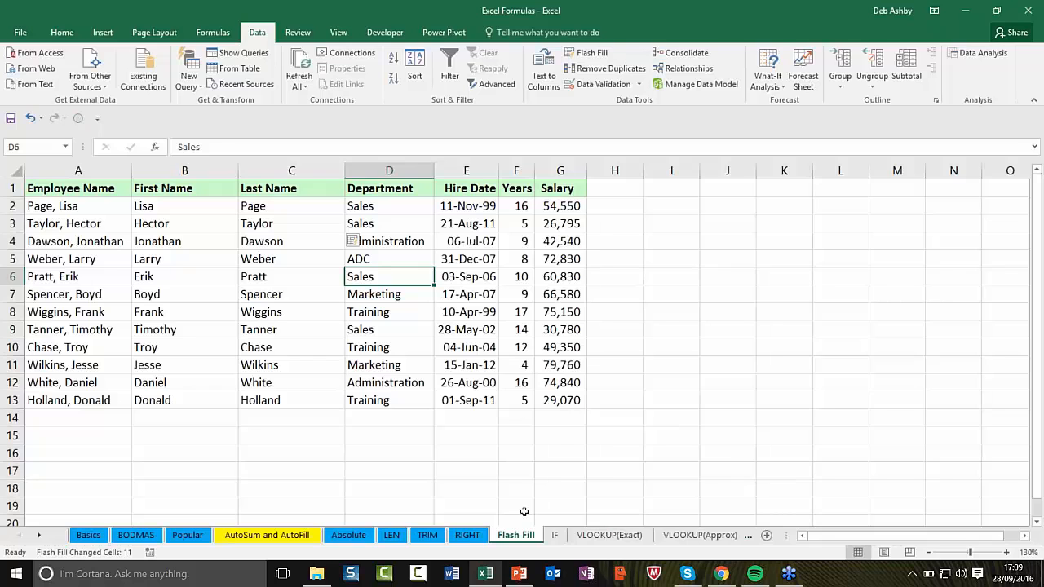
Step: Open the IF sheet and examine the COUNTIF and SUMIF labels, the empty Shipping column and the Total Cost formula in F7
click(556, 535)
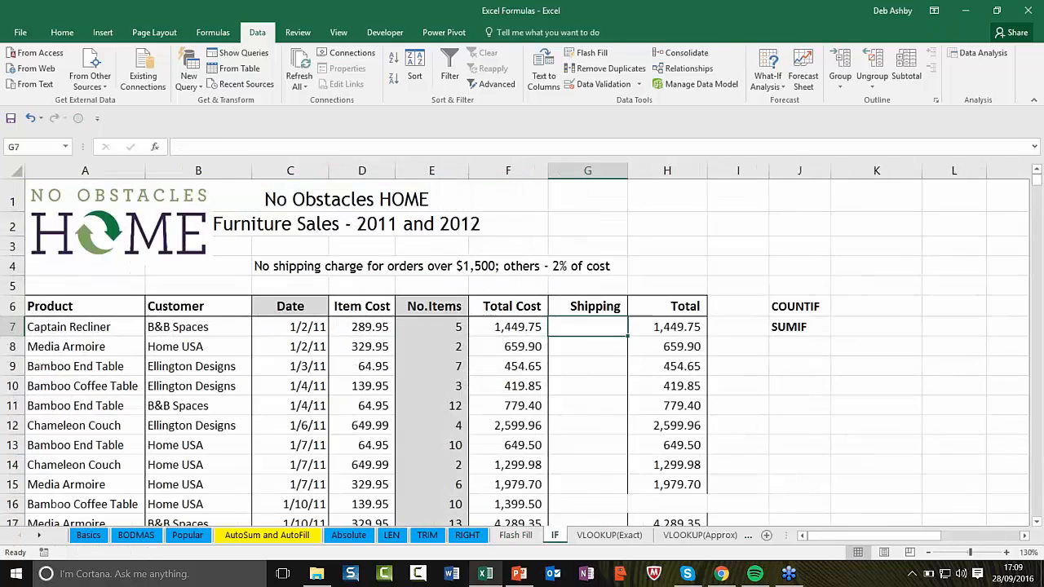
scroll(804, 379, down, 1)
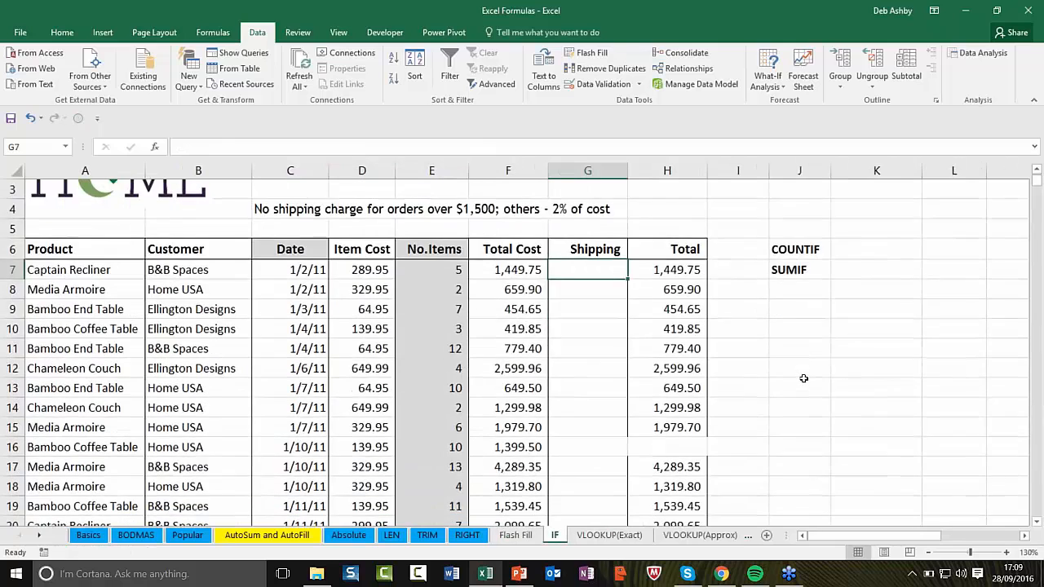
scroll(802, 377, up, 1)
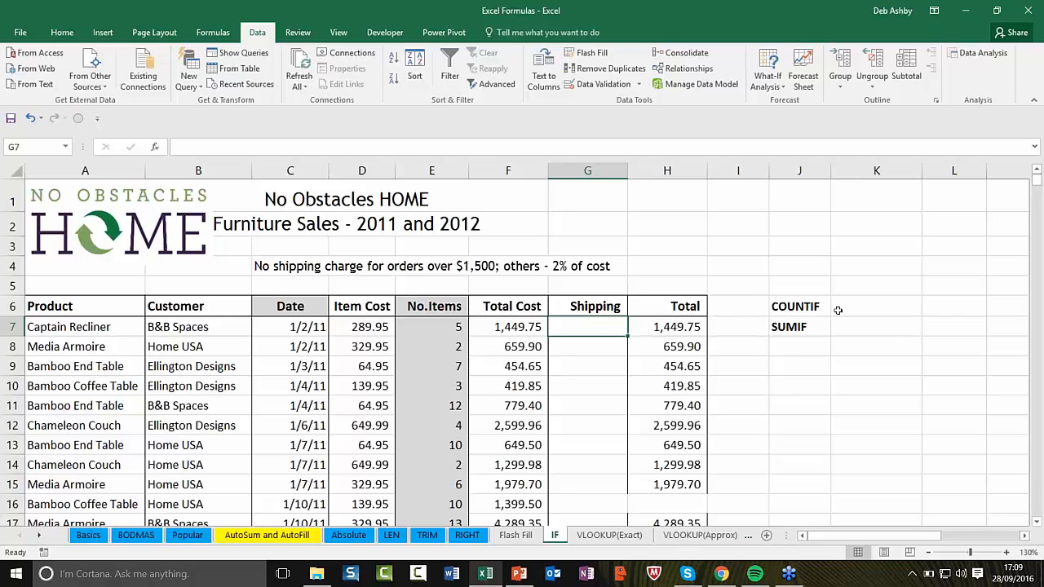
click(797, 306)
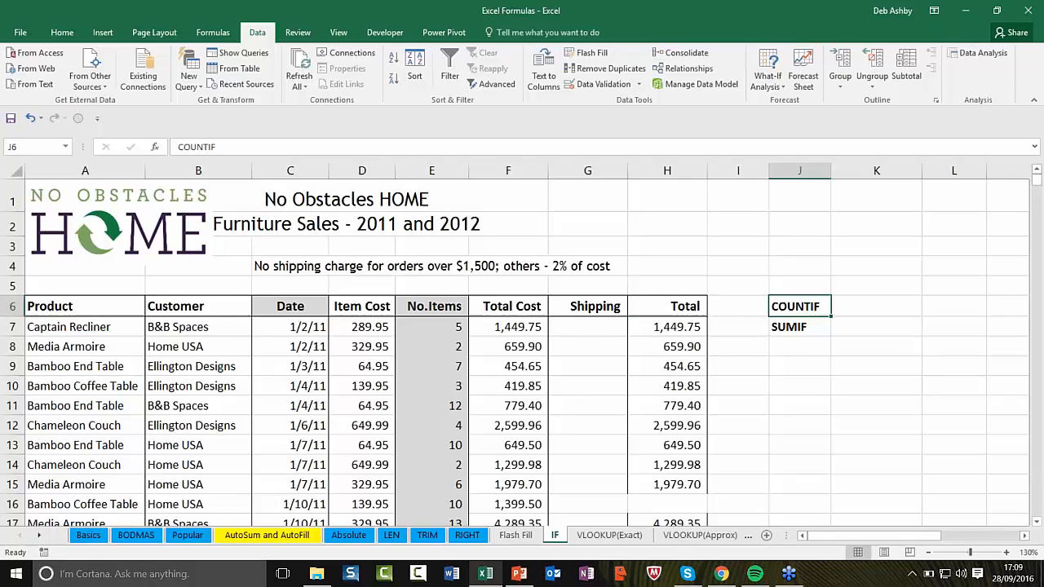
click(805, 330)
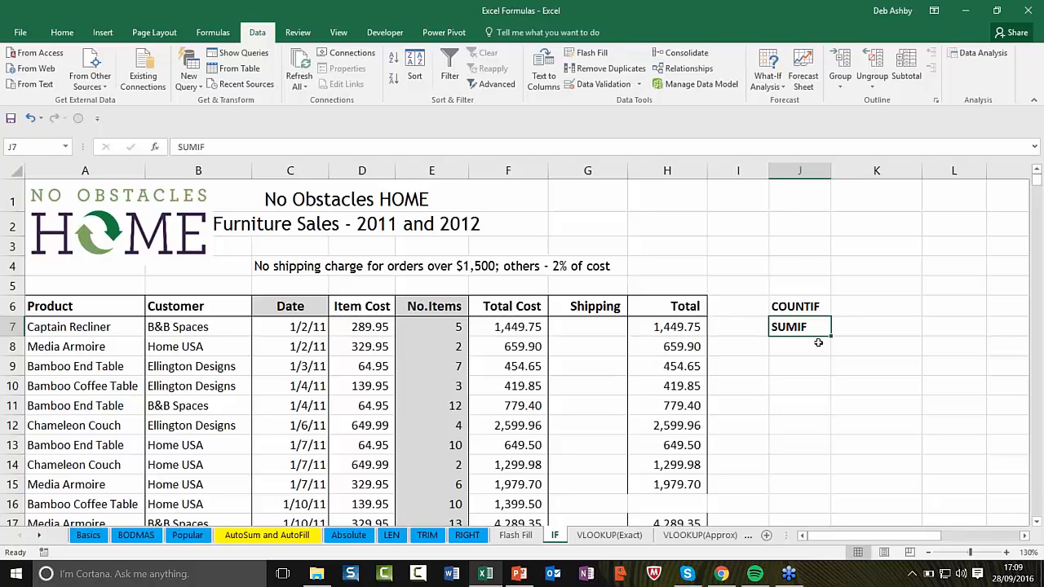
click(591, 326)
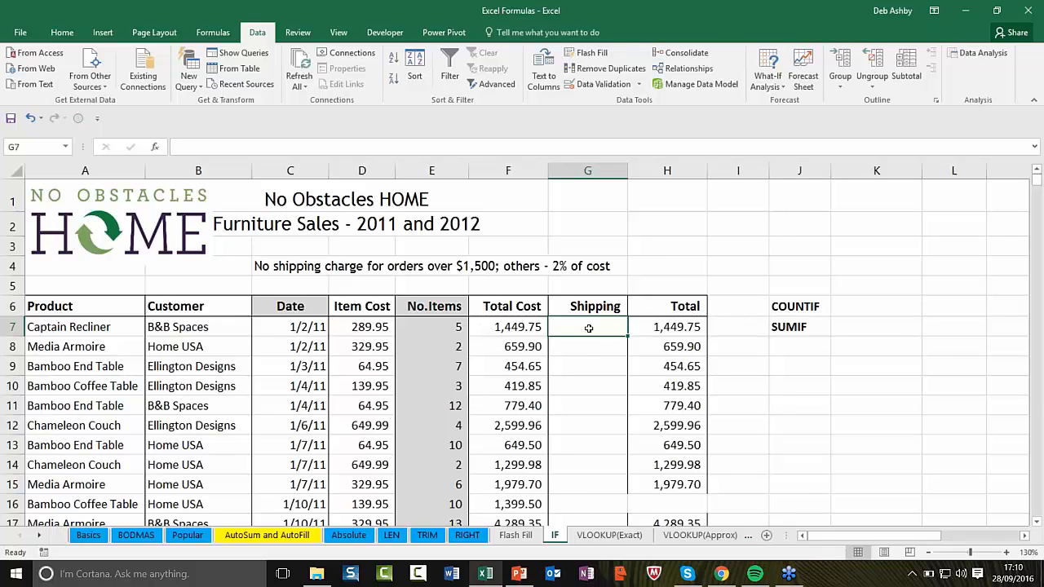
click(499, 327)
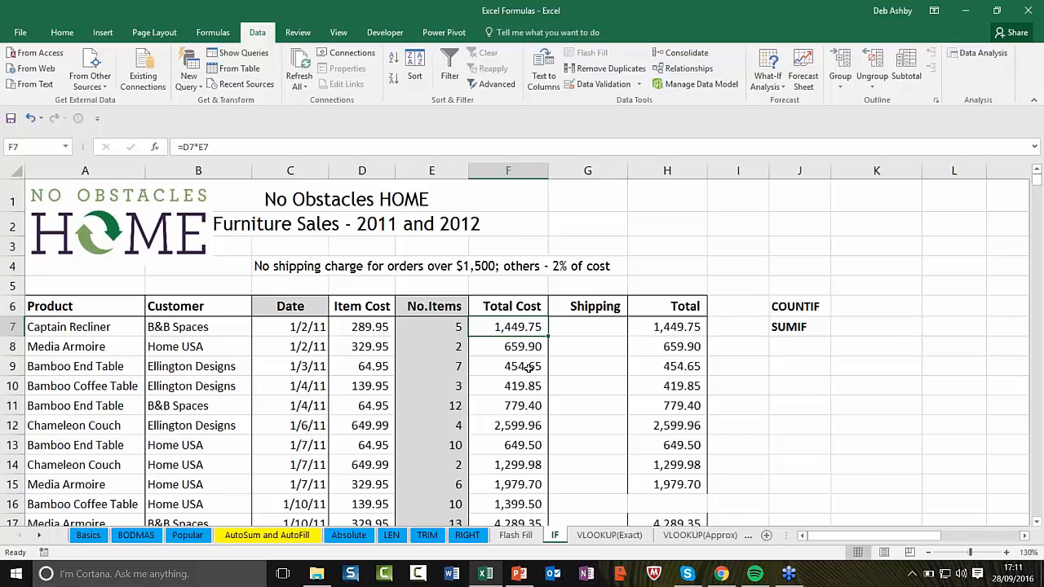
Step: Enter =IF(F7>=1500,0,F7*2%) in cell G7 to calculate the first order's shipping charge
click(584, 327)
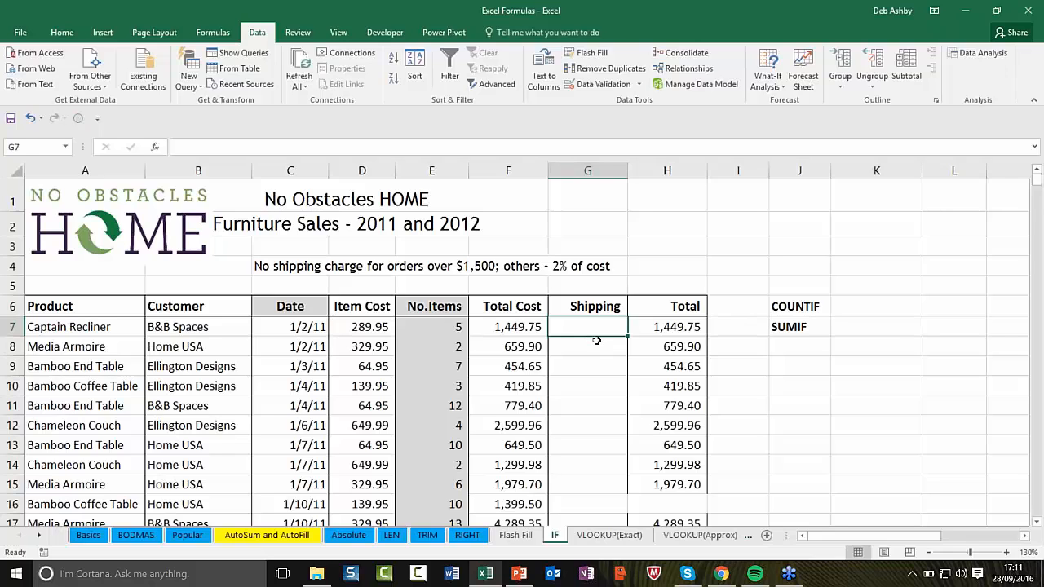
text(=)
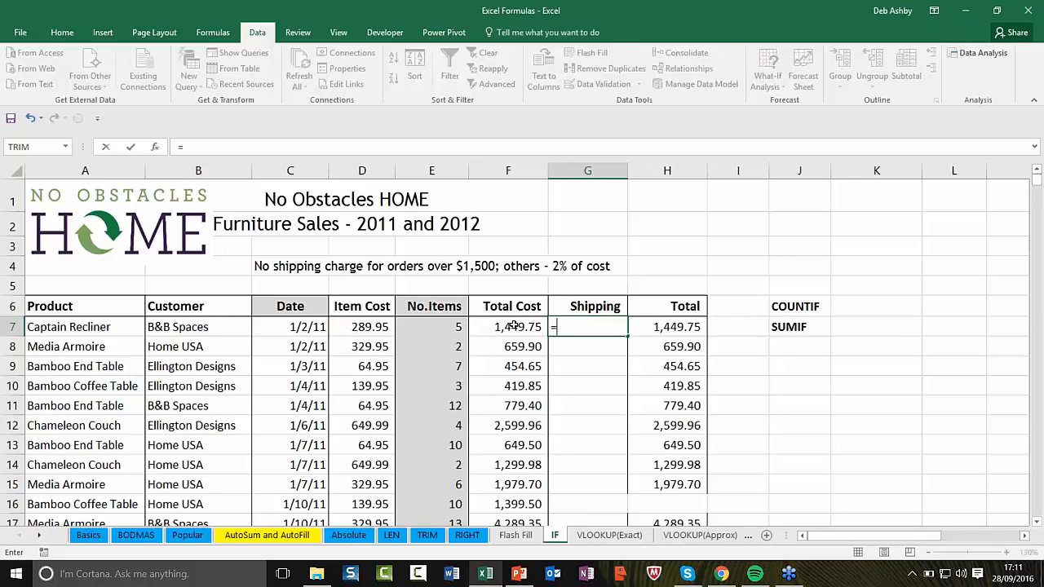
text(IF)
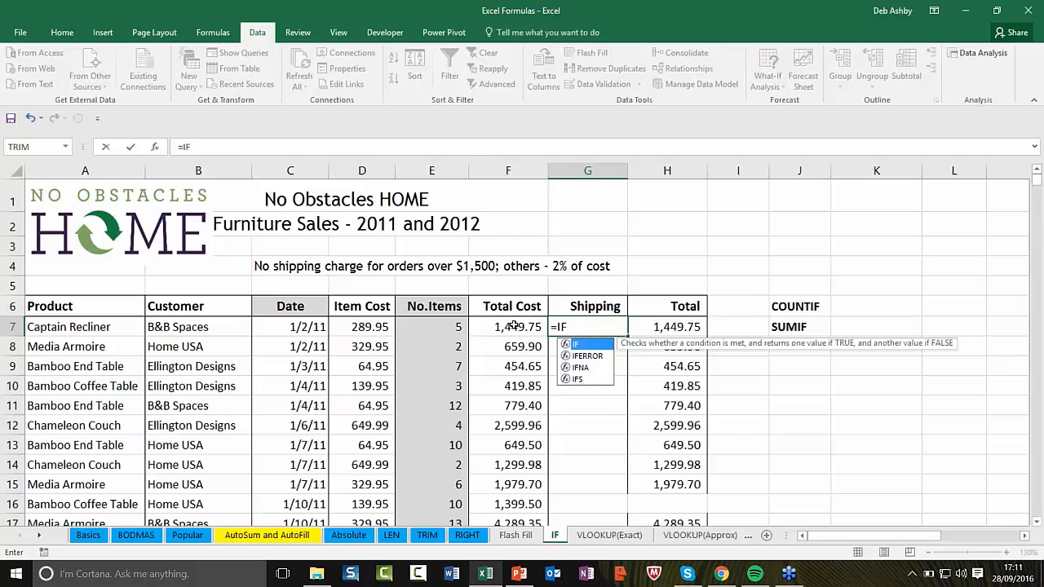
text(()
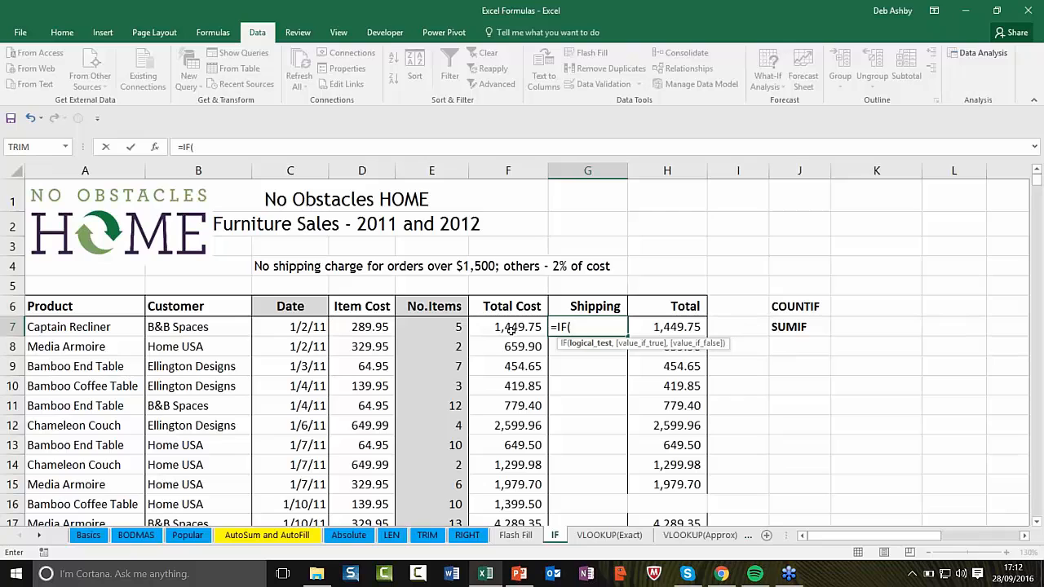
click(510, 328)
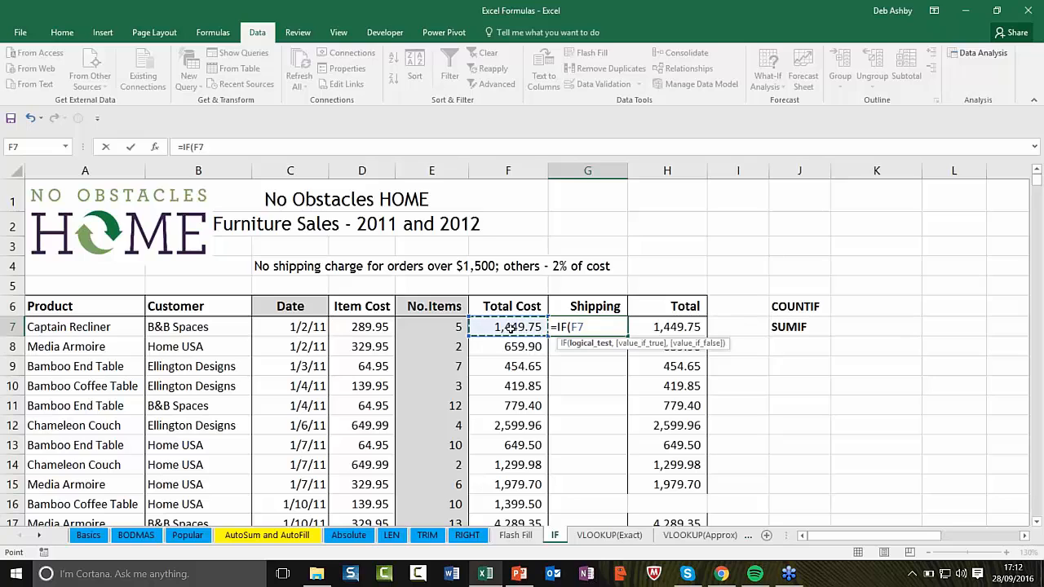
text(>=1500)
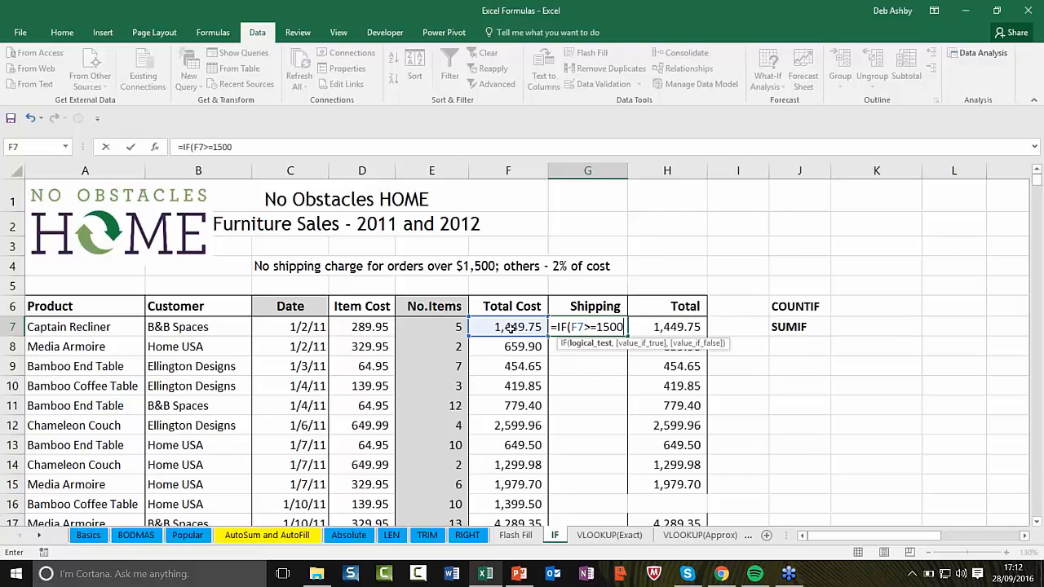
text(,)
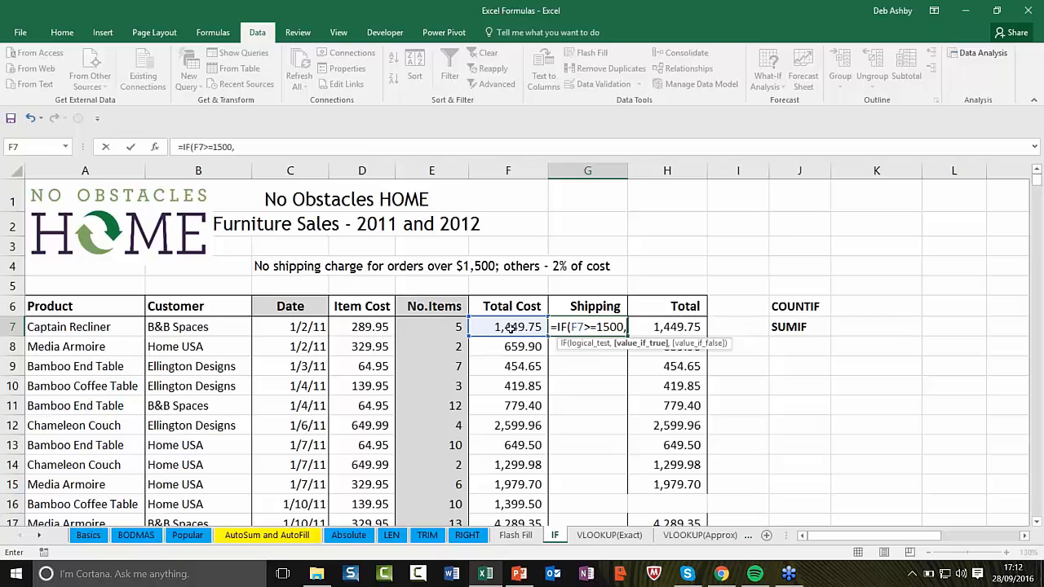
text(0)
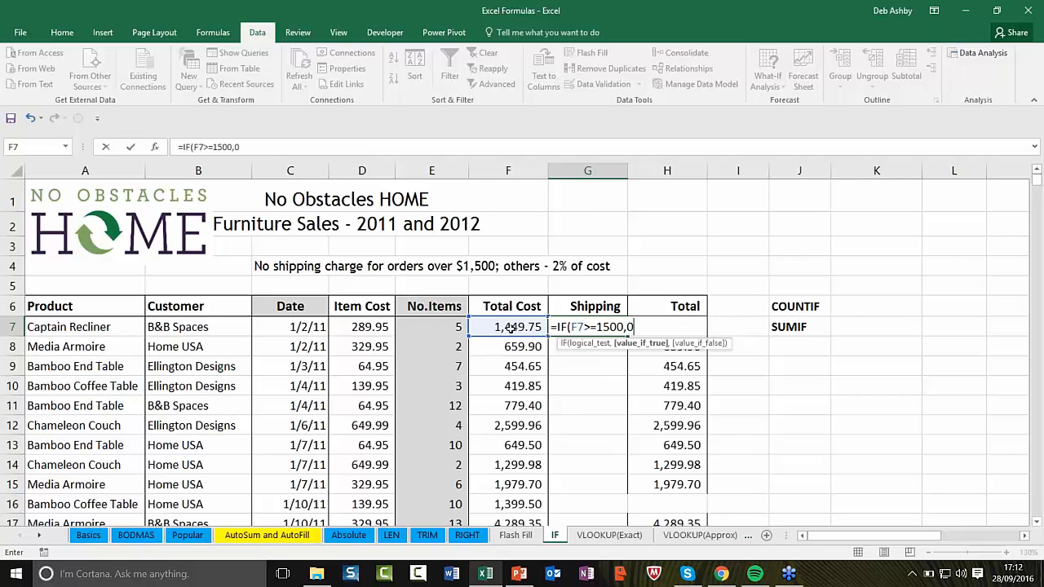
text(,)
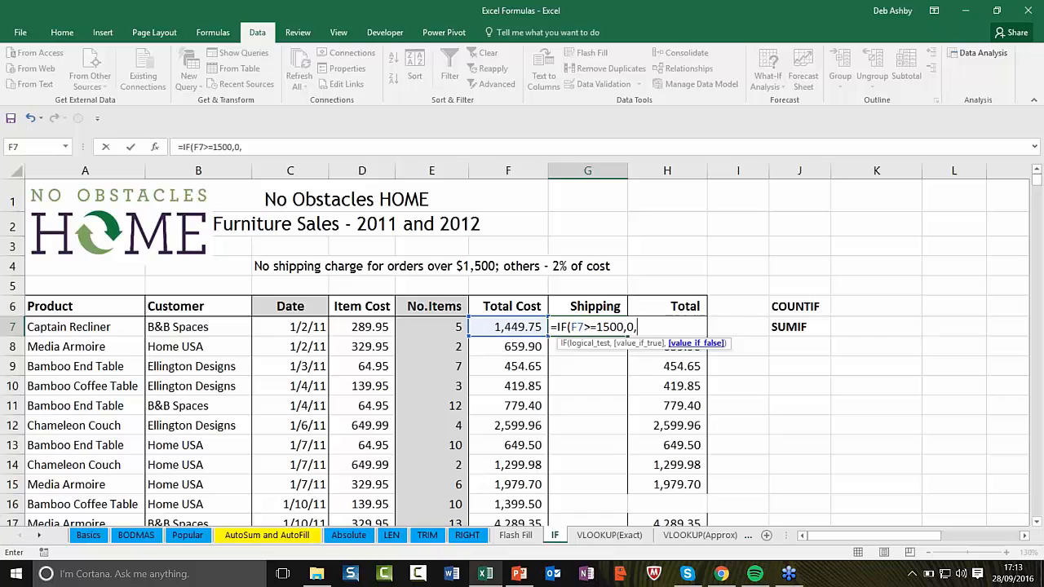
key(Left)
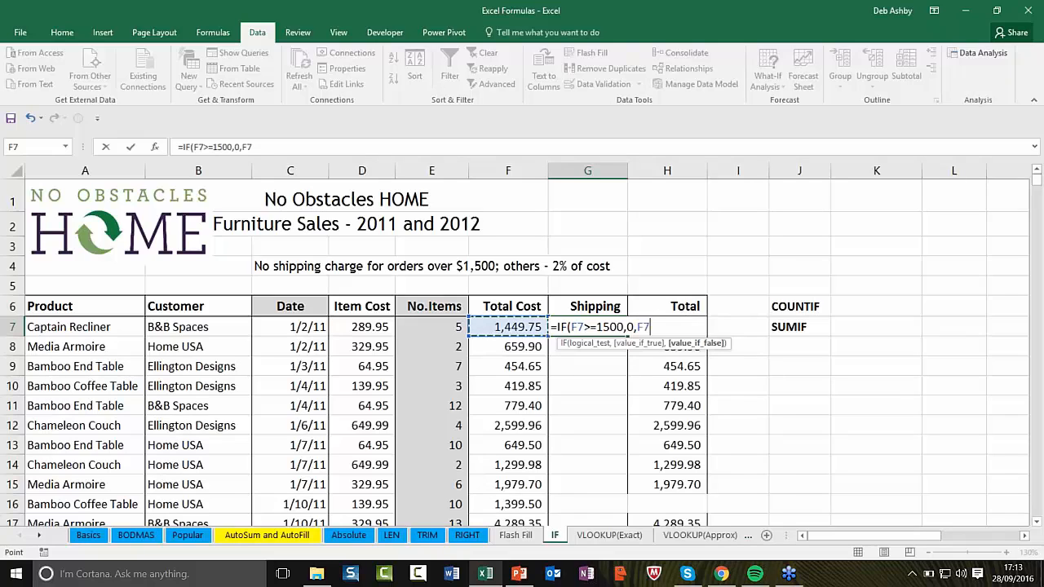
text(*2)
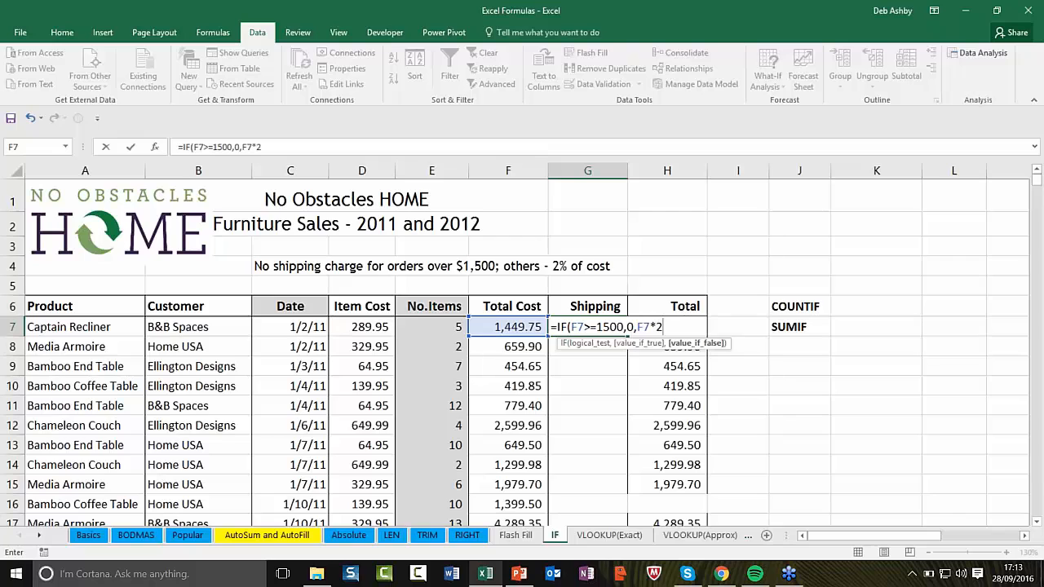
text(%))
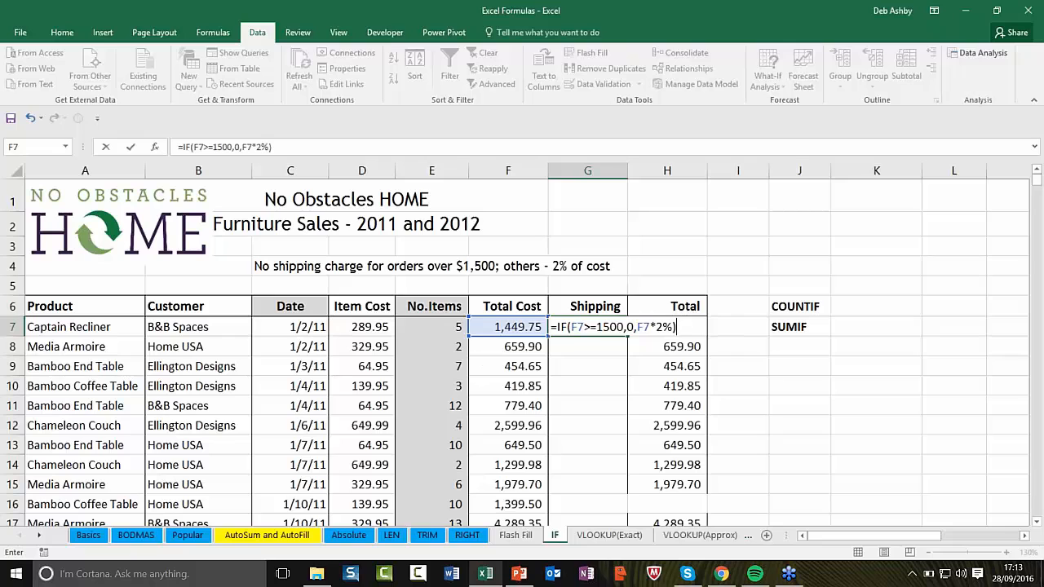
key(Return)
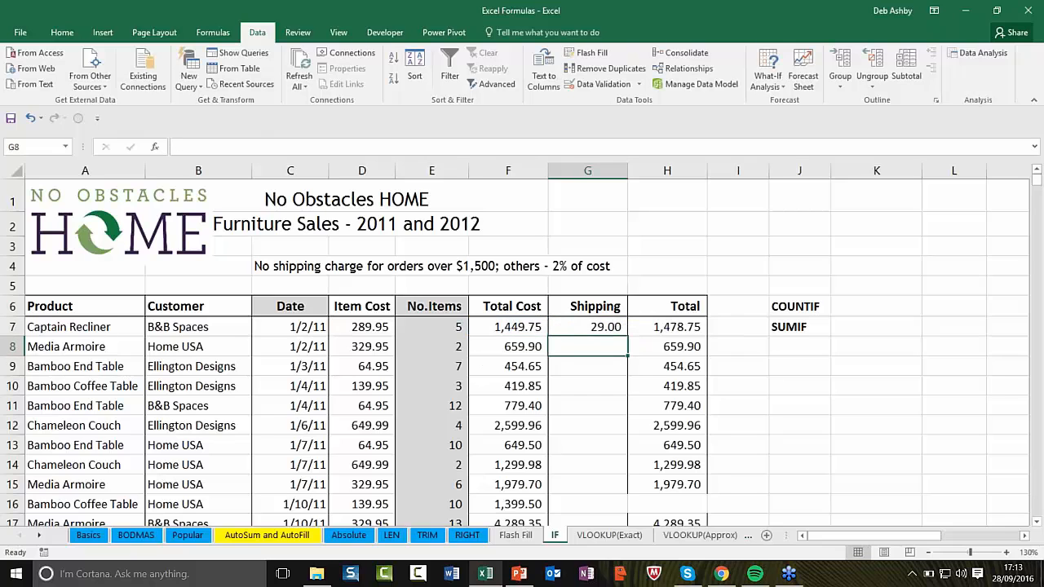
Step: Fill the G7 formula down the Shipping column and check the cells in rows 12, 15 and 17
click(598, 328)
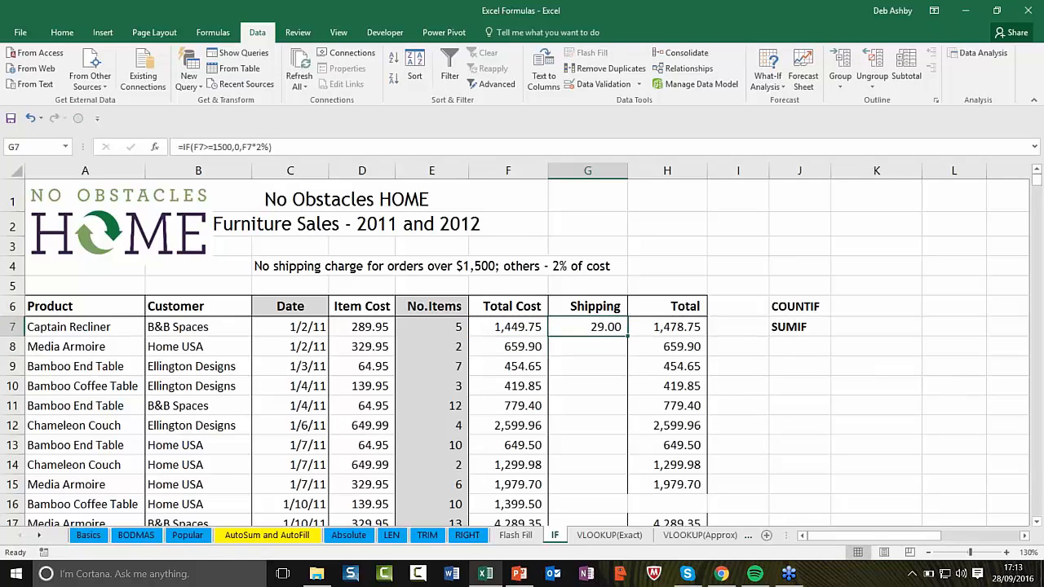
double_click(626, 335)
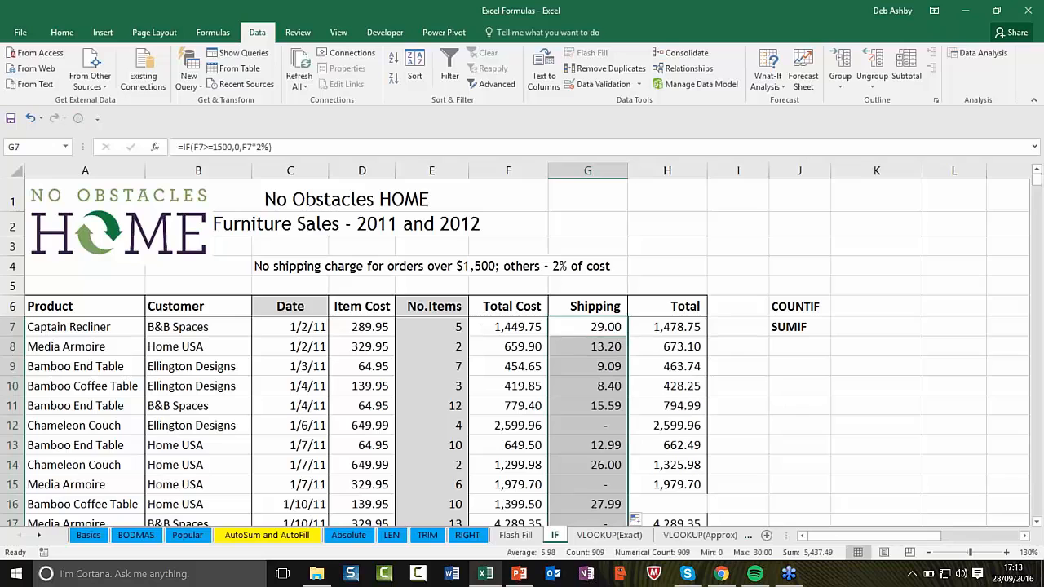
scroll(606, 358, down, 1)
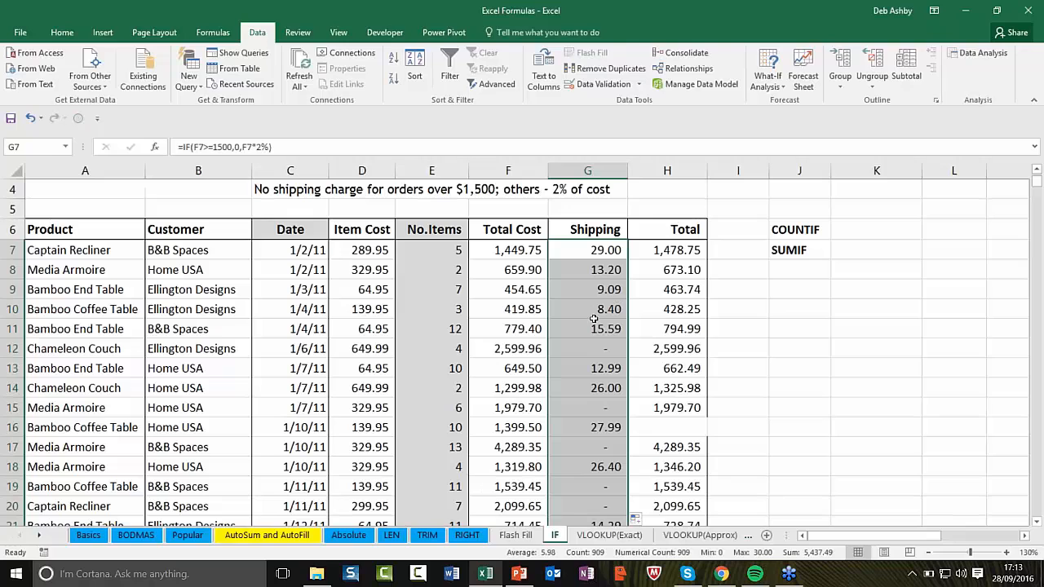
click(588, 352)
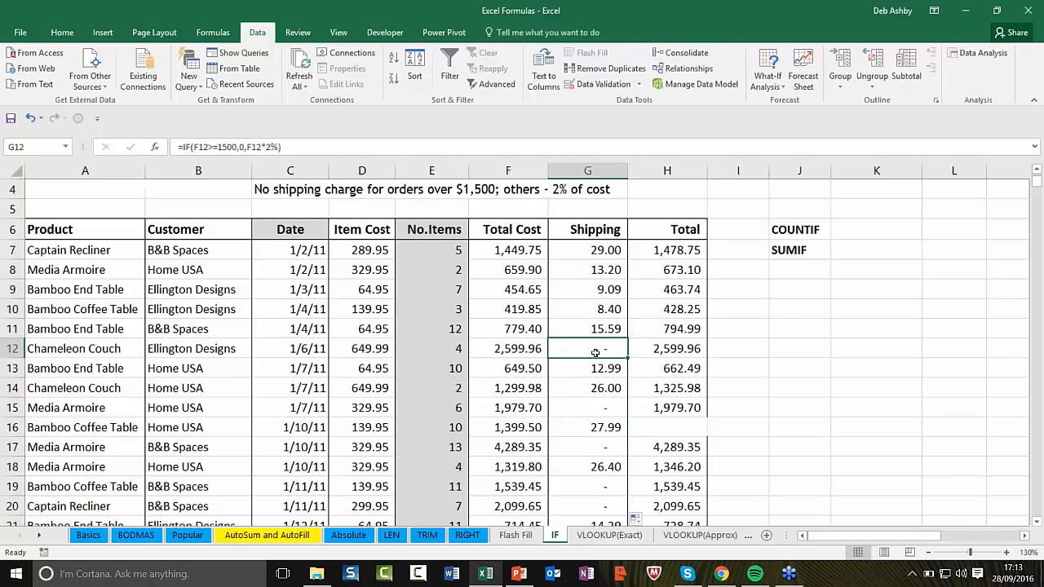
click(596, 407)
click(591, 447)
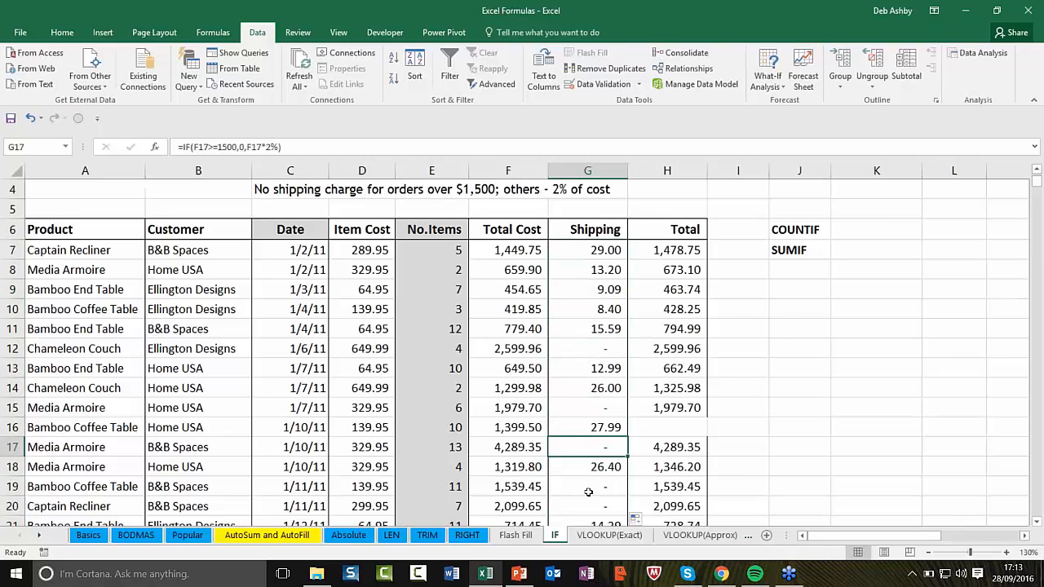
Step: Review the shipping IF formula in cell G8, leaving it as is, and check the Shipping cells in rows 19 and 12
click(589, 489)
click(588, 270)
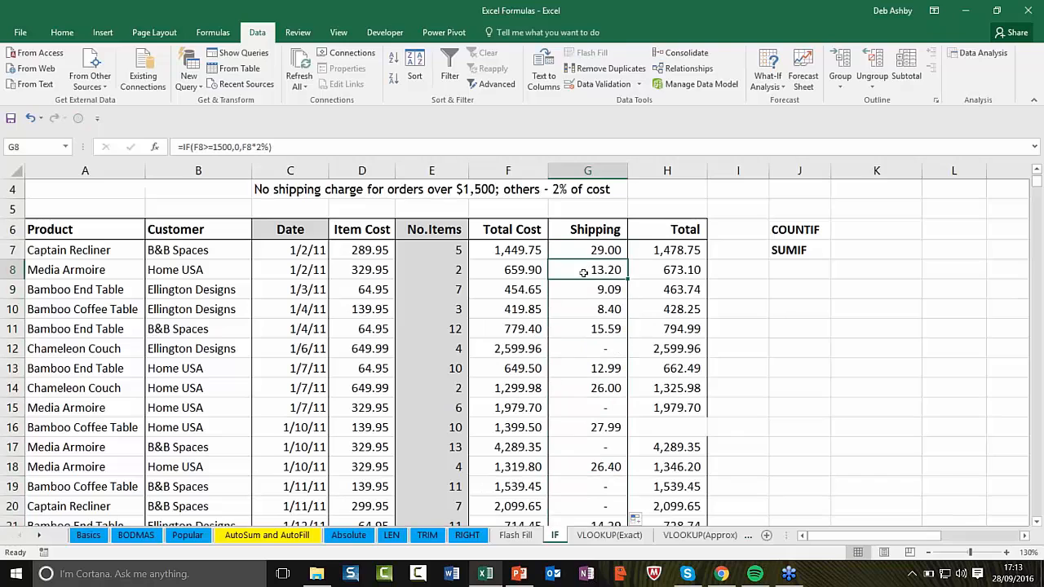
double_click(584, 270)
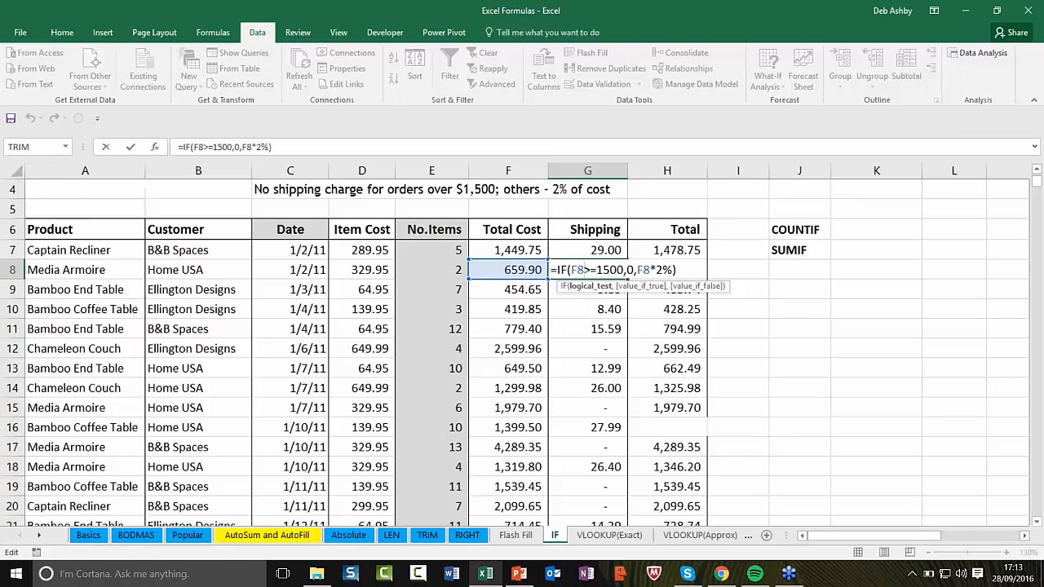
key(ctrl+Return)
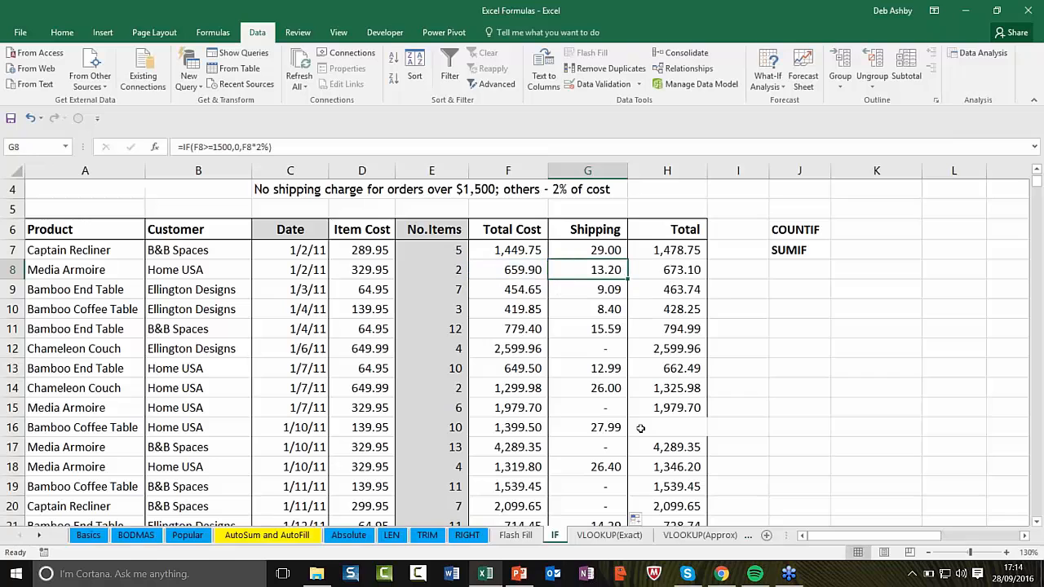
click(612, 355)
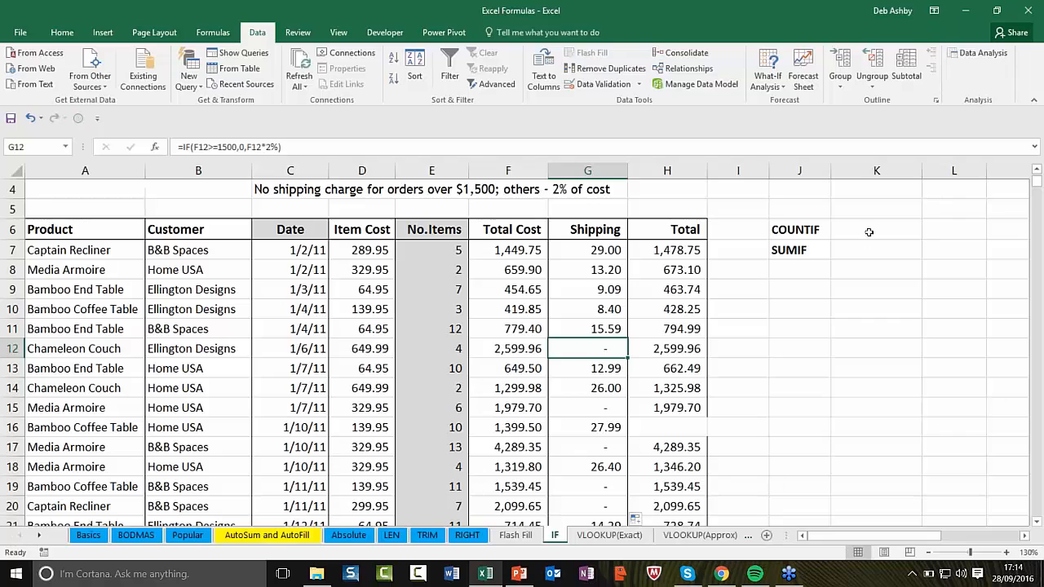
Step: Enter =COUNTIF(F7:F15,">1500") in cell K6 to count the Total Cost values above 1500
click(869, 232)
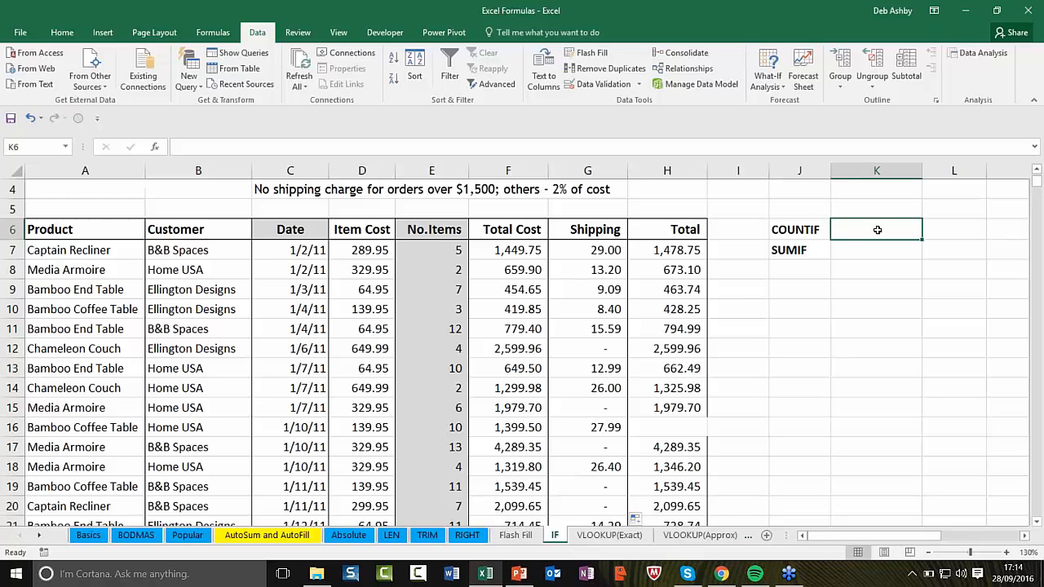
text(=)
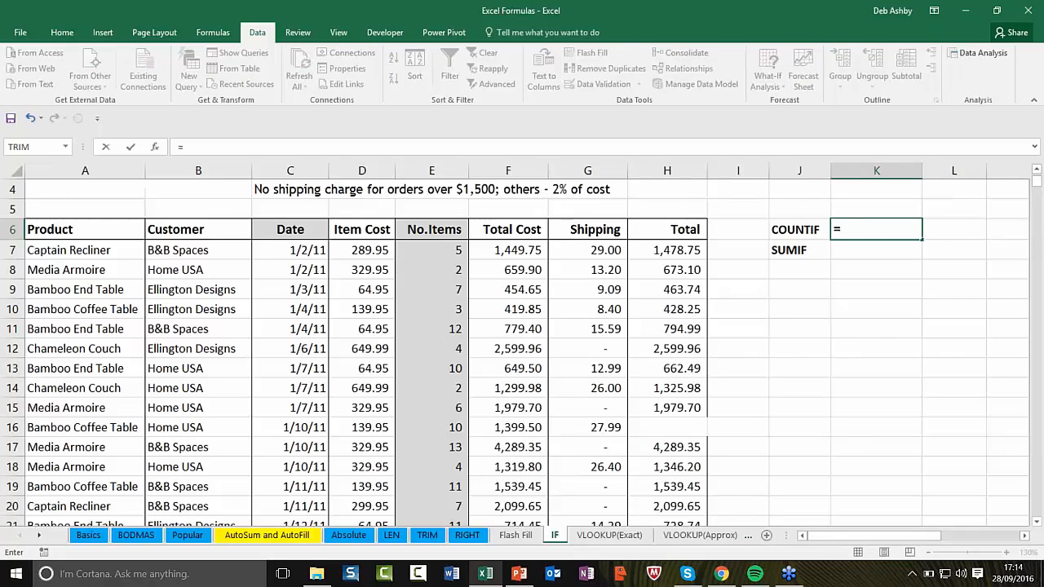
text(COUNT)
text(IF)
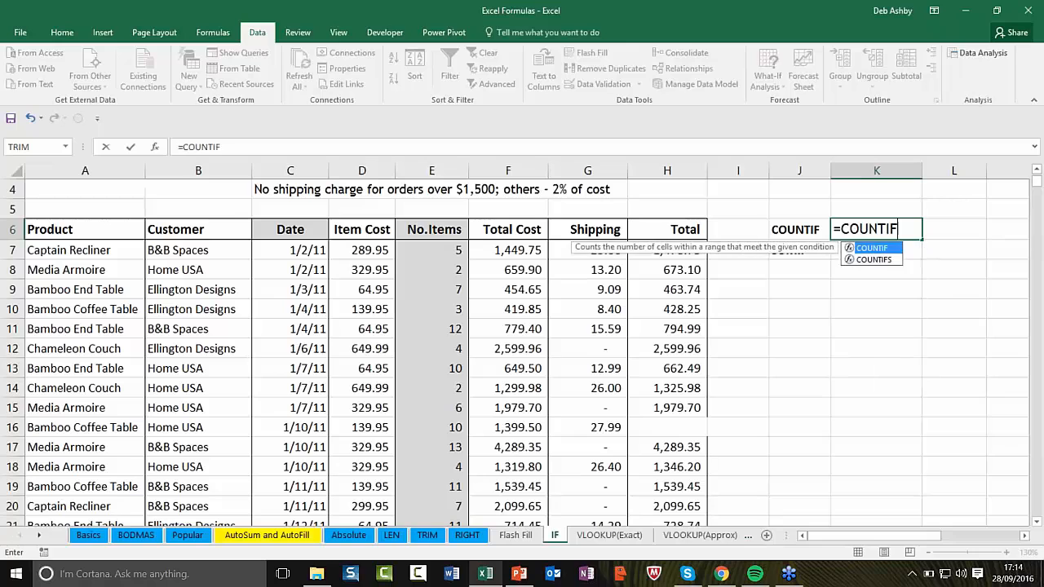
text(()
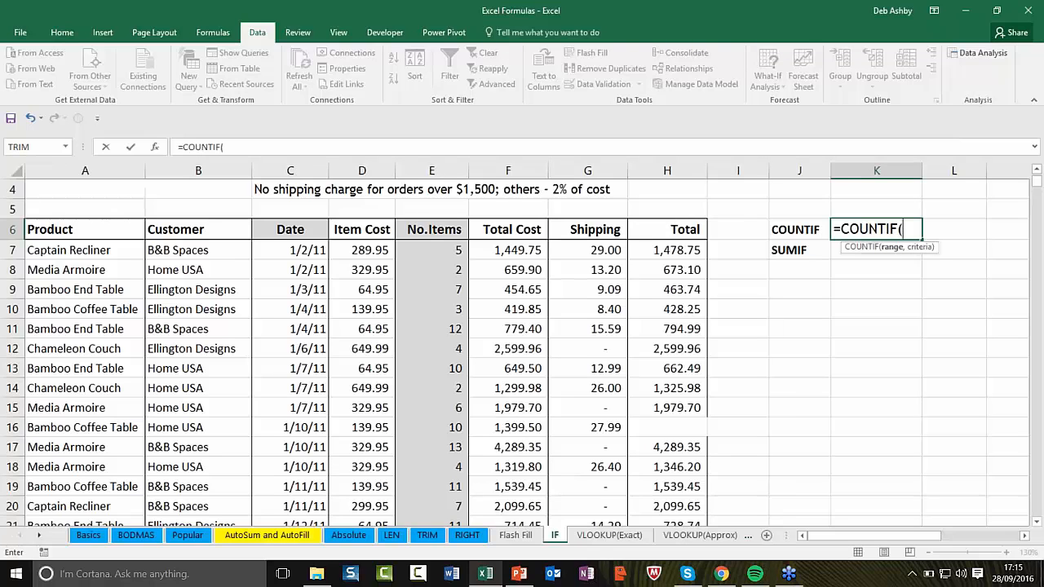
drag(501, 249, 501, 408)
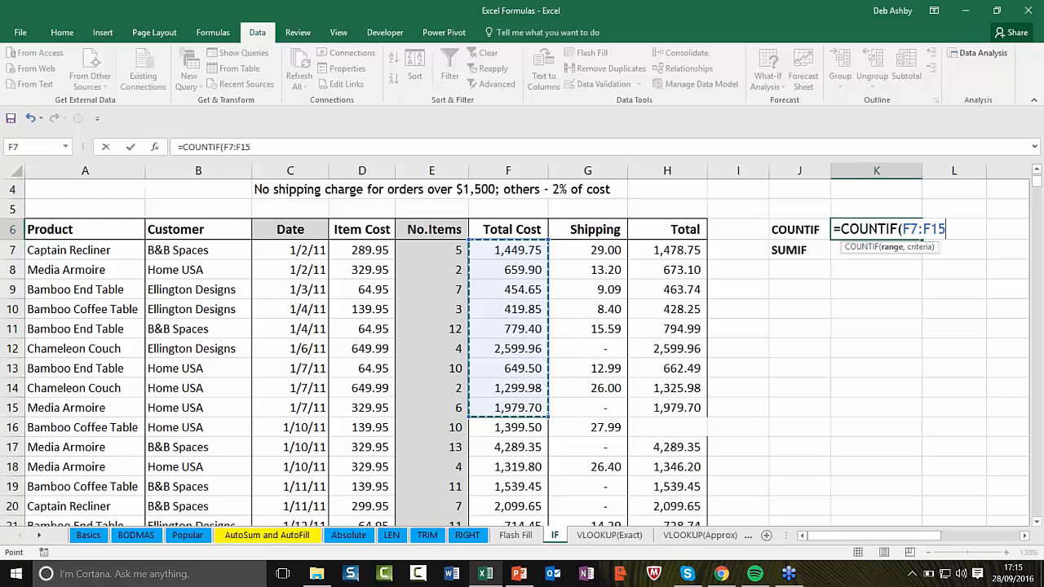
text(,)
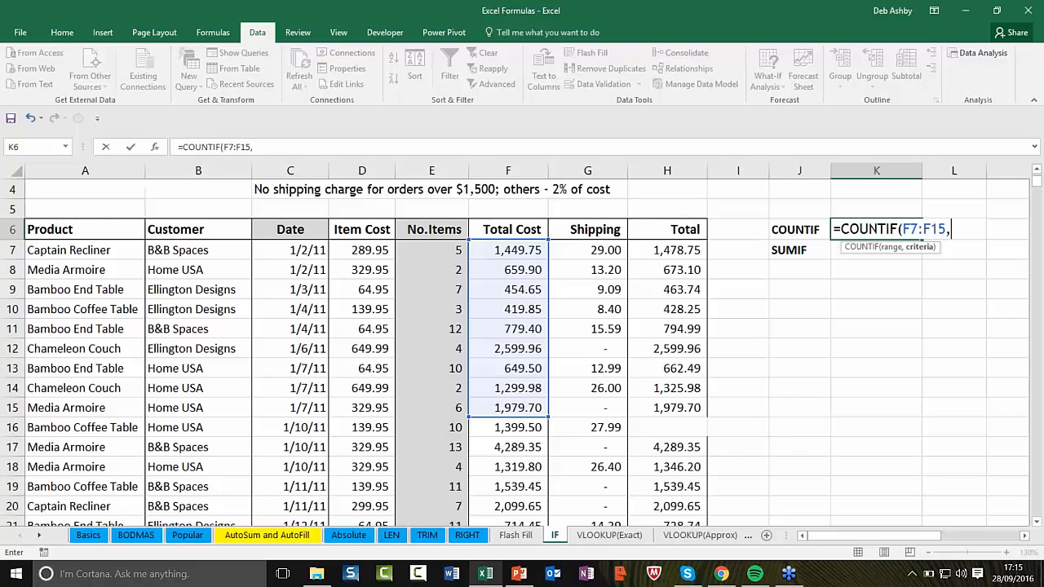
text(">1500)
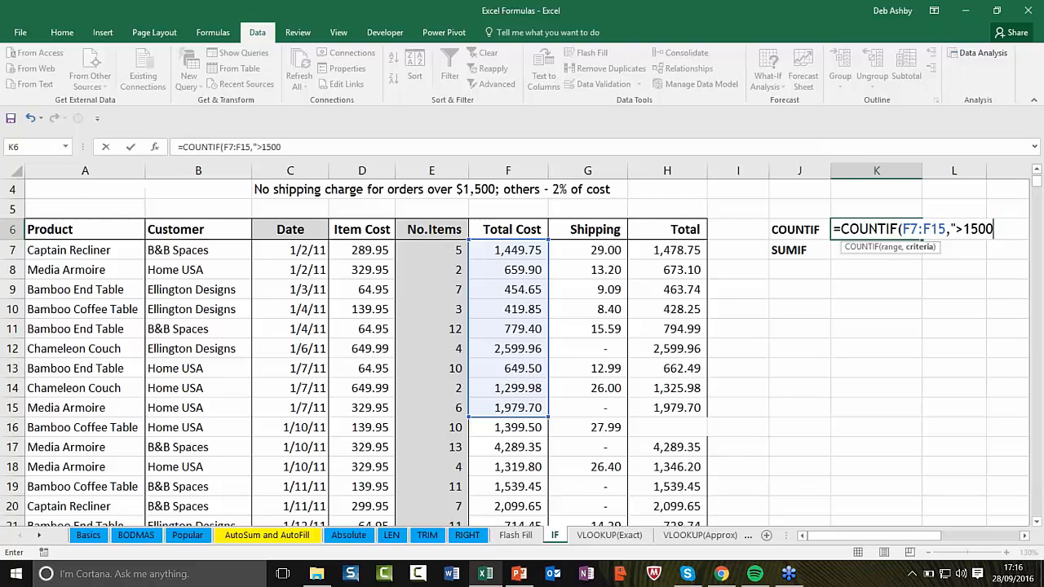
text("))
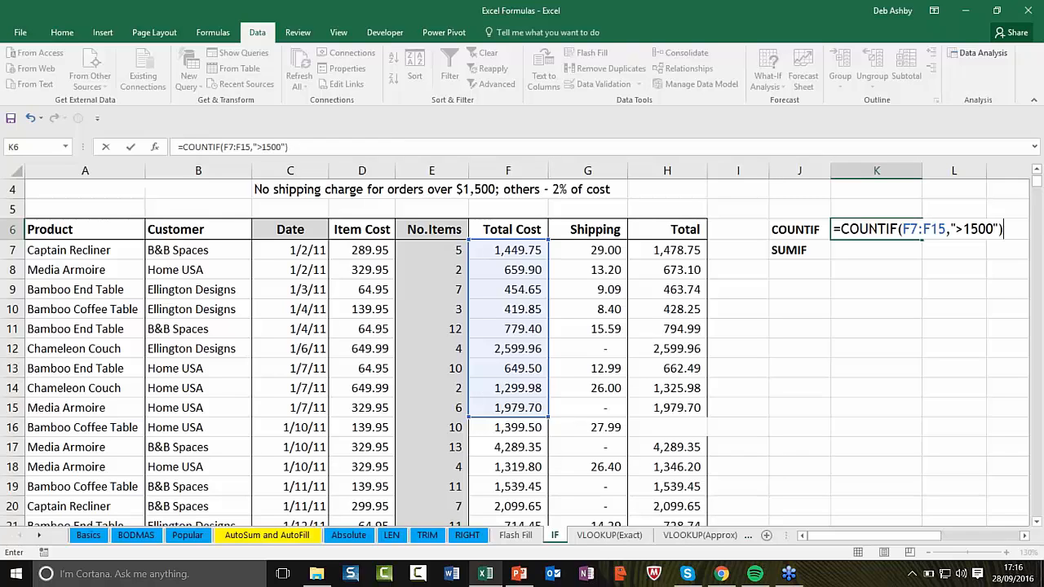
key(Return)
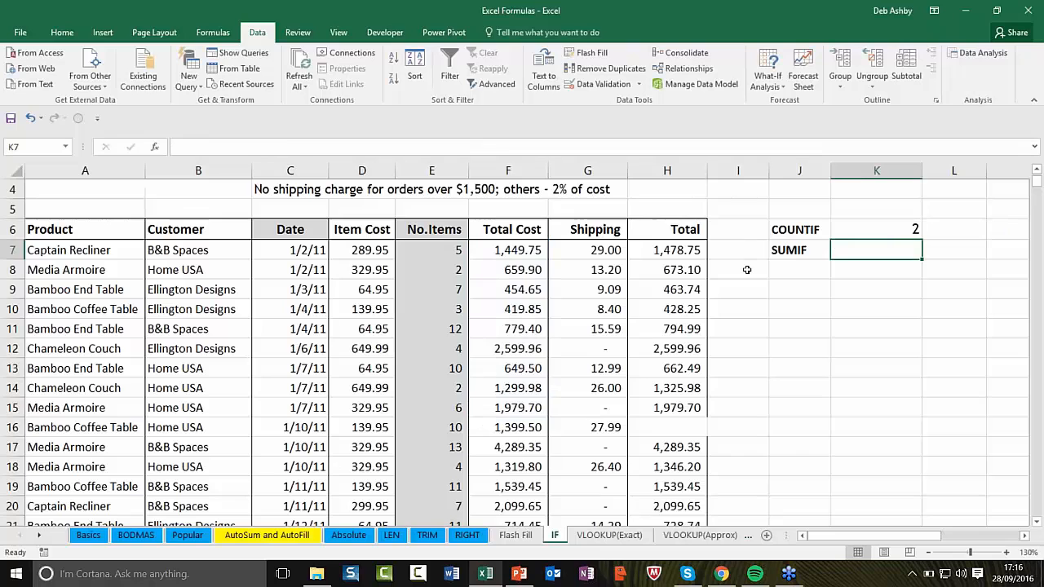
Step: Check the COUNTIF result against the Total Cost range F7:F15, inspecting cells F12 and F15
click(496, 254)
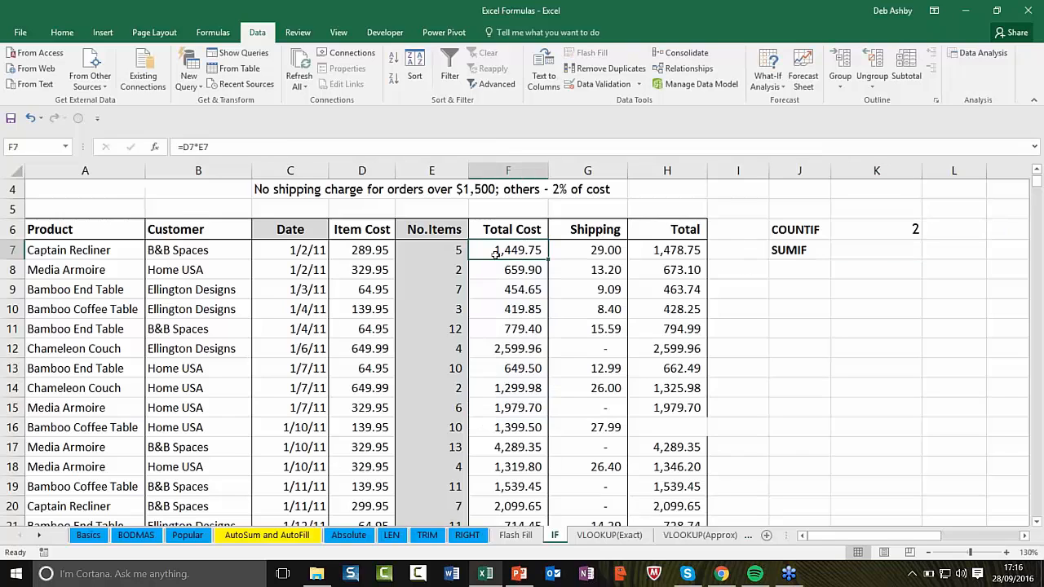
drag(517, 251, 518, 403)
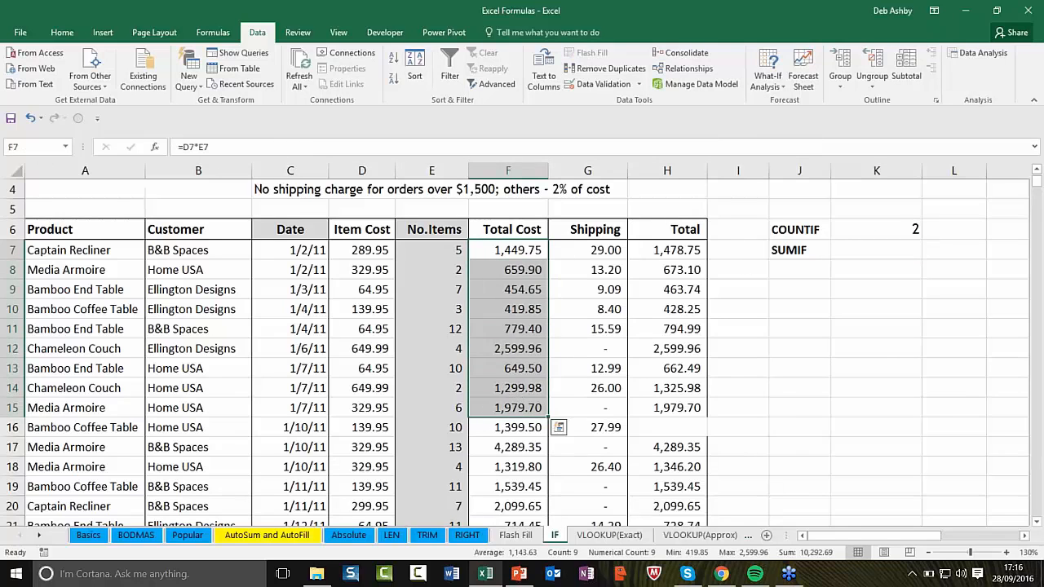
click(512, 351)
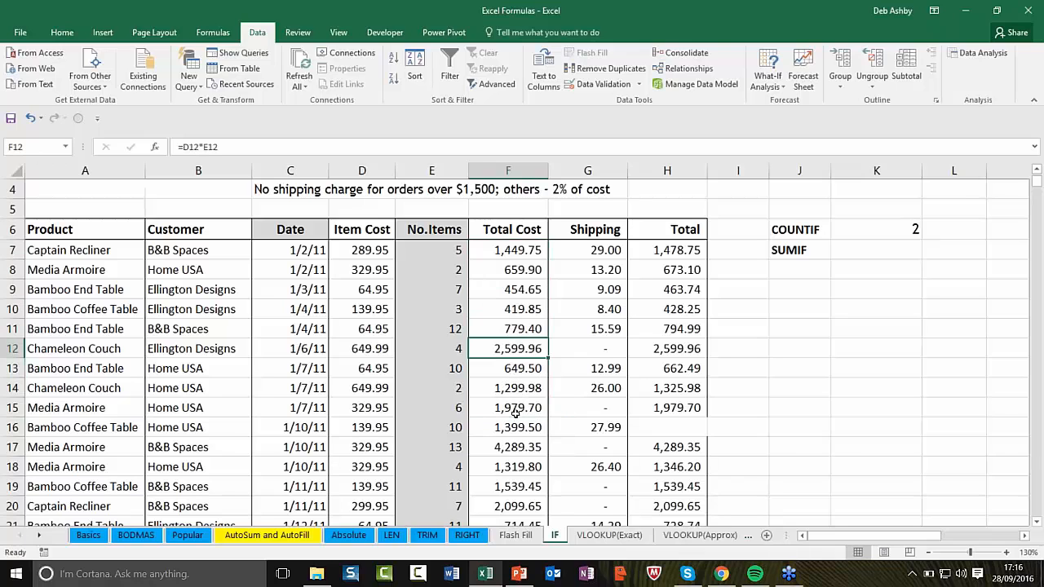
click(516, 411)
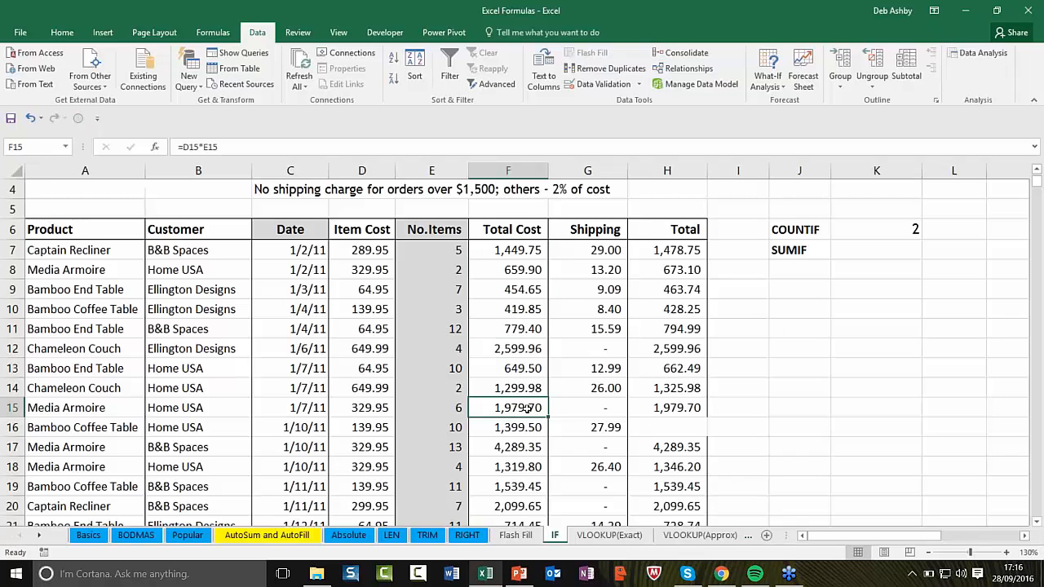
Step: Enter =SUMIF(F7:F15,">1500") in cell K7 to add up the Total Cost values above 1500
click(854, 256)
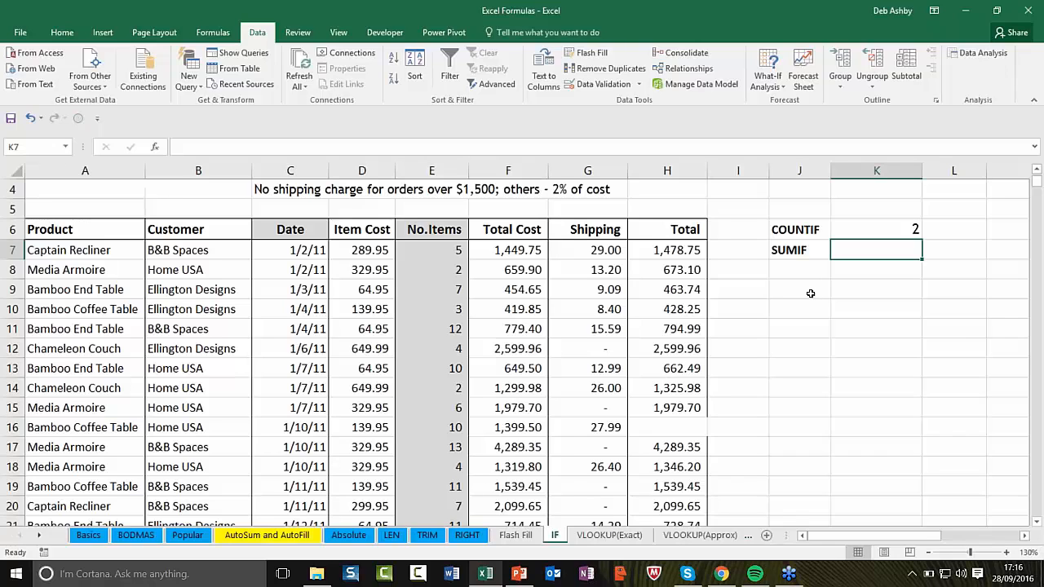
text(=S)
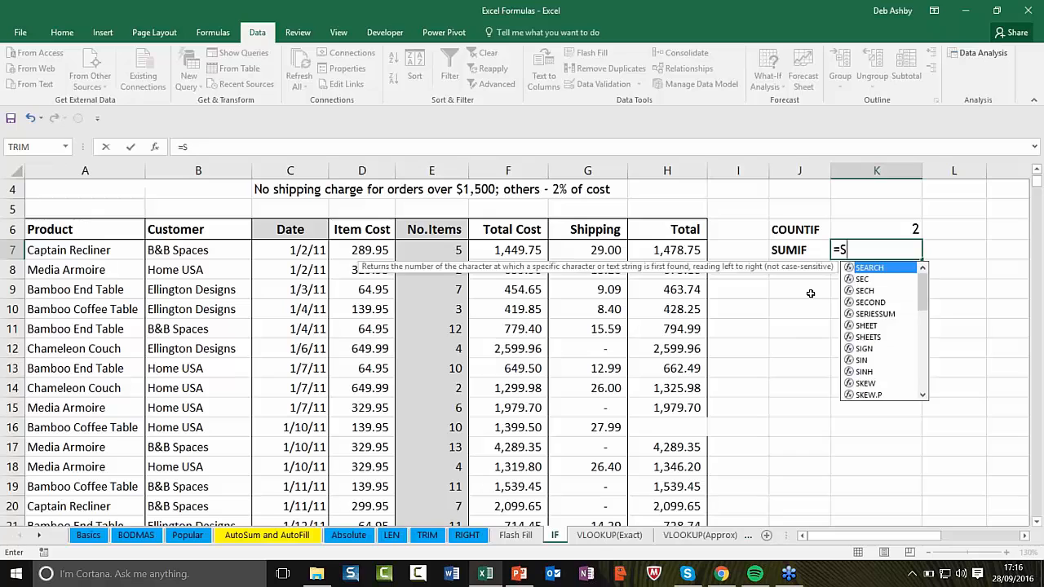
text(UMIF()
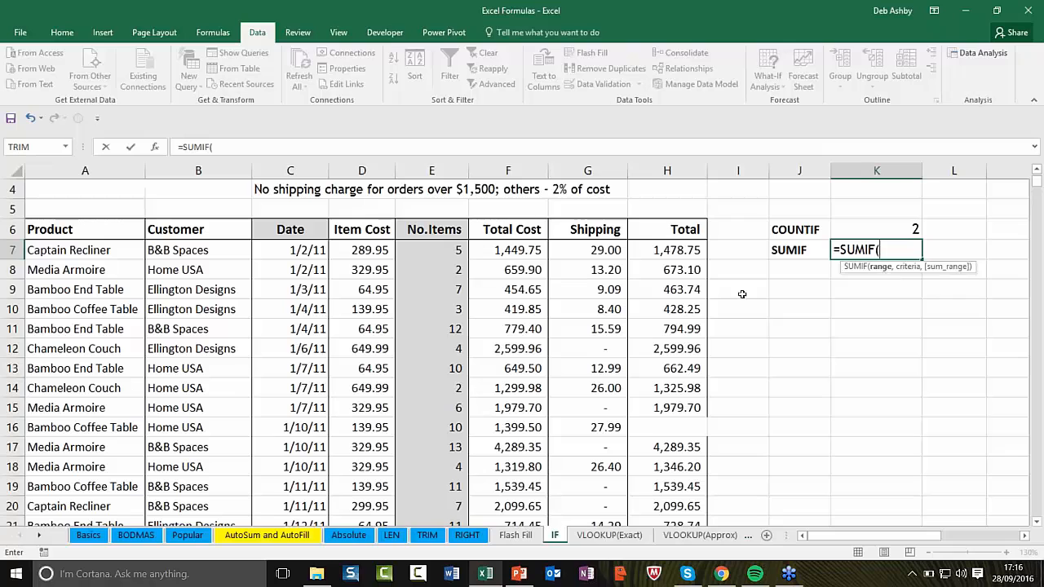
drag(519, 252, 526, 408)
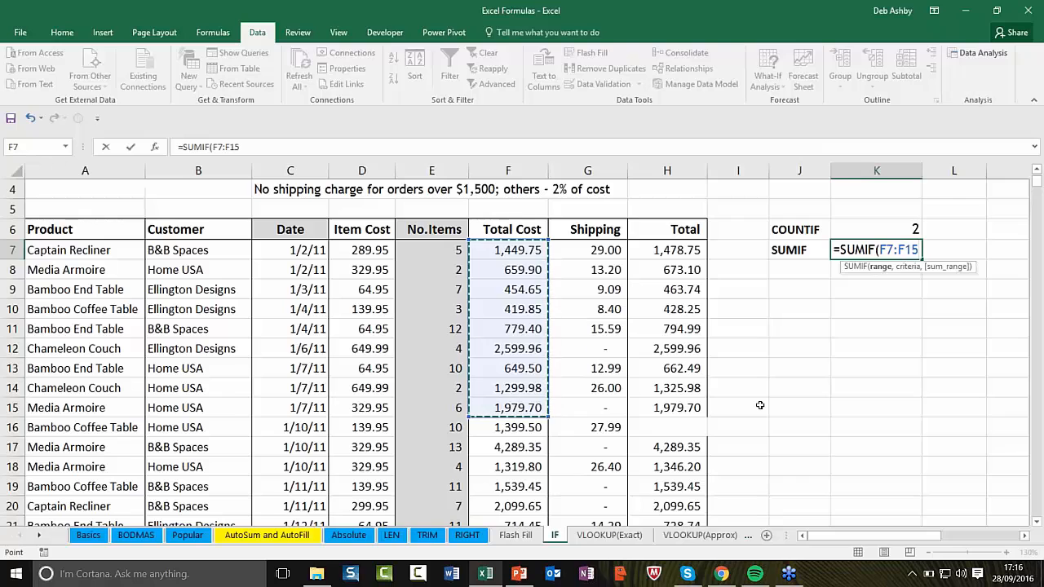
text(,)
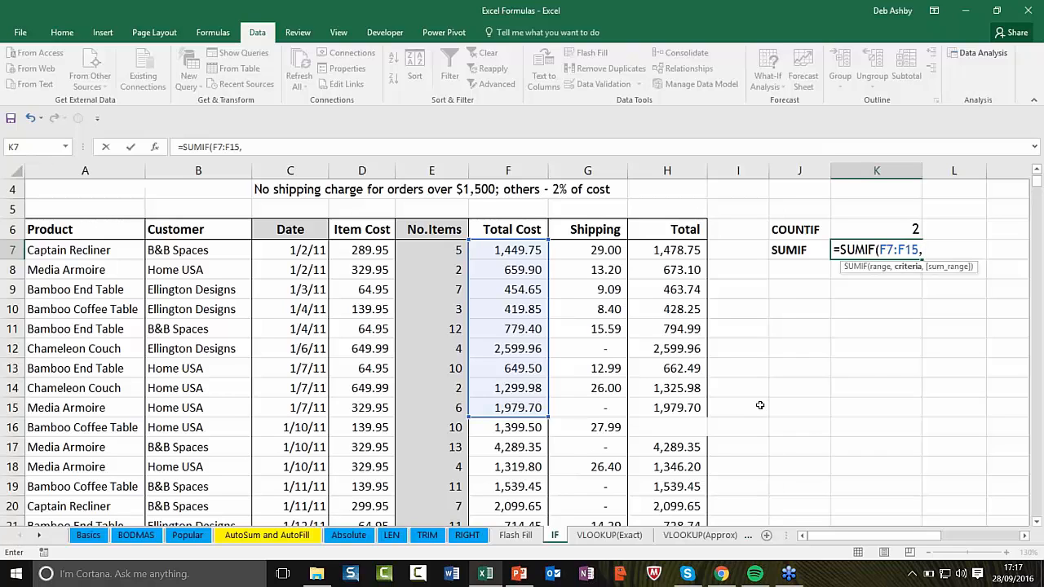
text(">1500"))
key(Return)
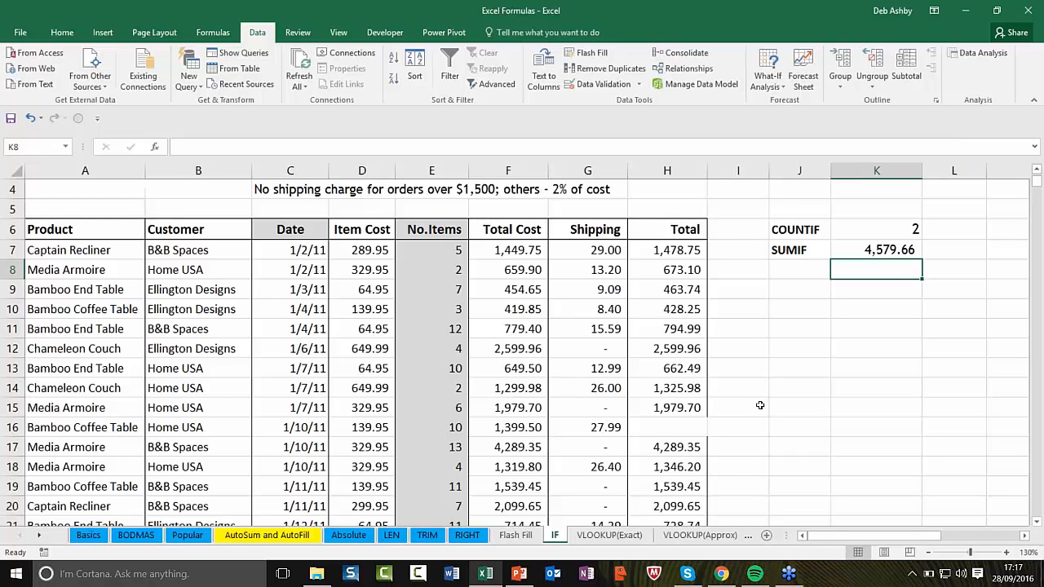
click(814, 366)
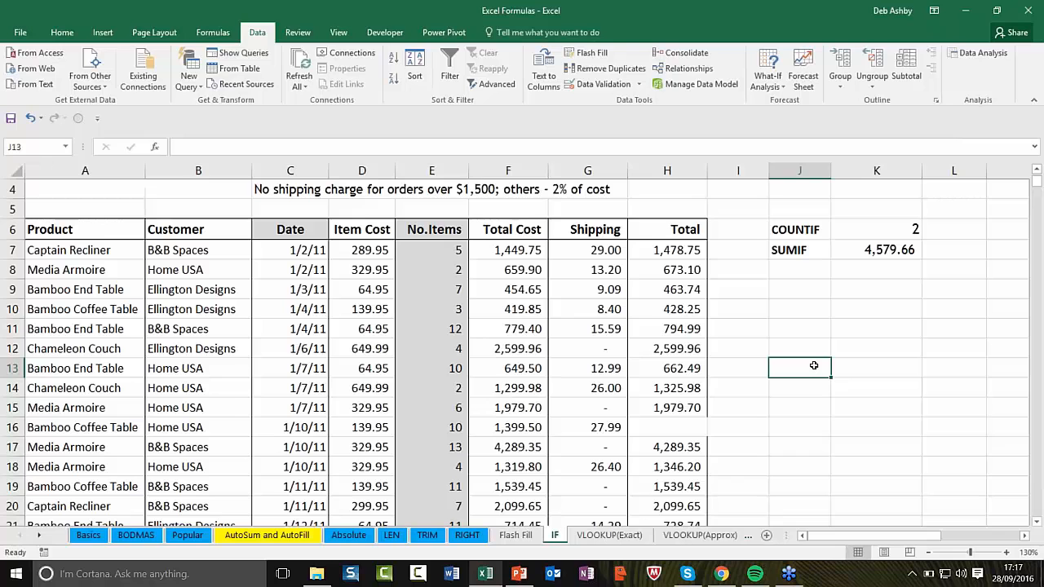
click(829, 423)
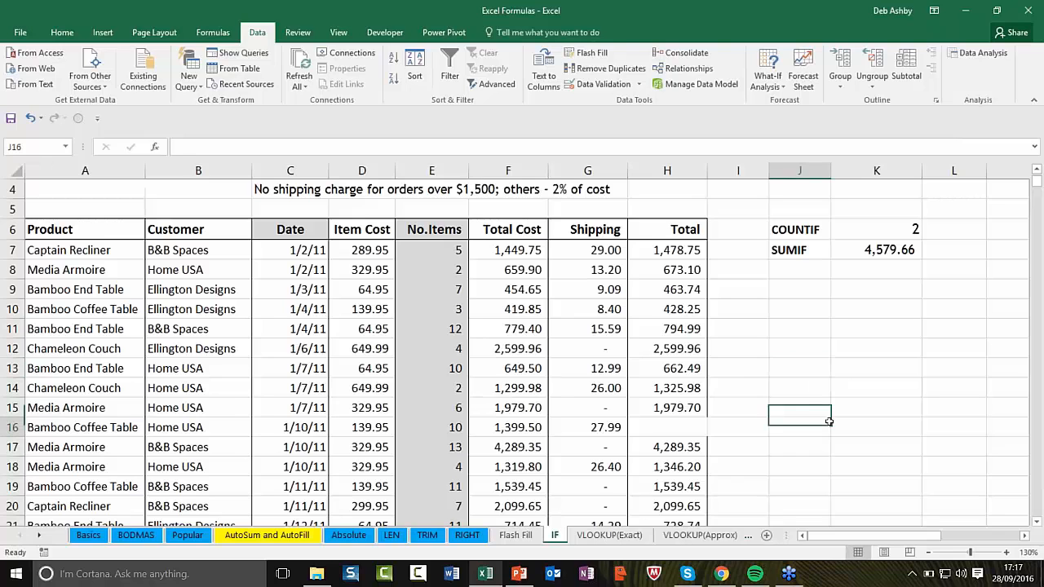
Step: Look over the VLOOKUP(Exact) and VLOOKUP(Approx) sheets, ending on VLOOKUP(Exact)
click(610, 535)
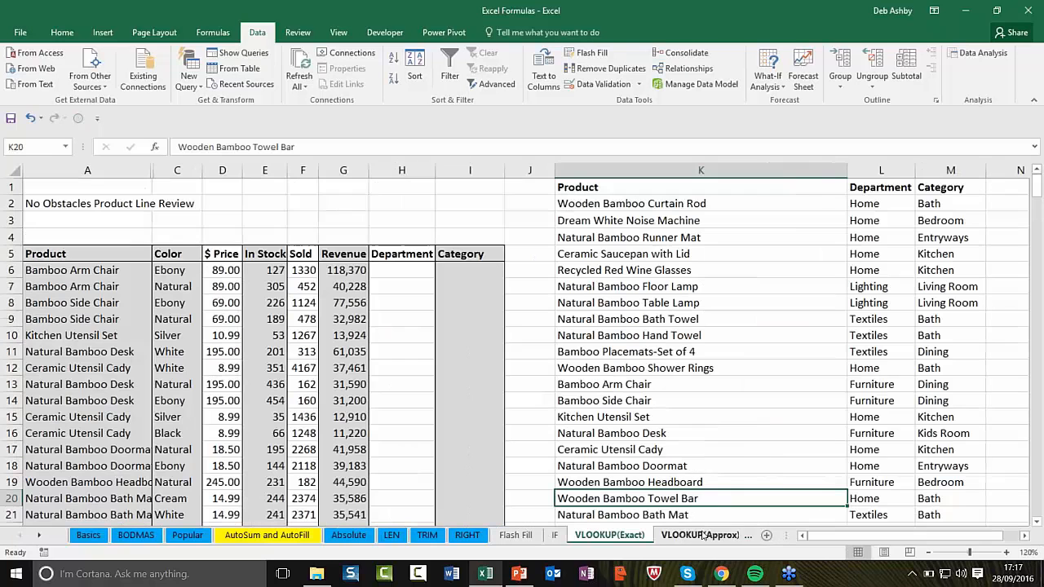
click(700, 535)
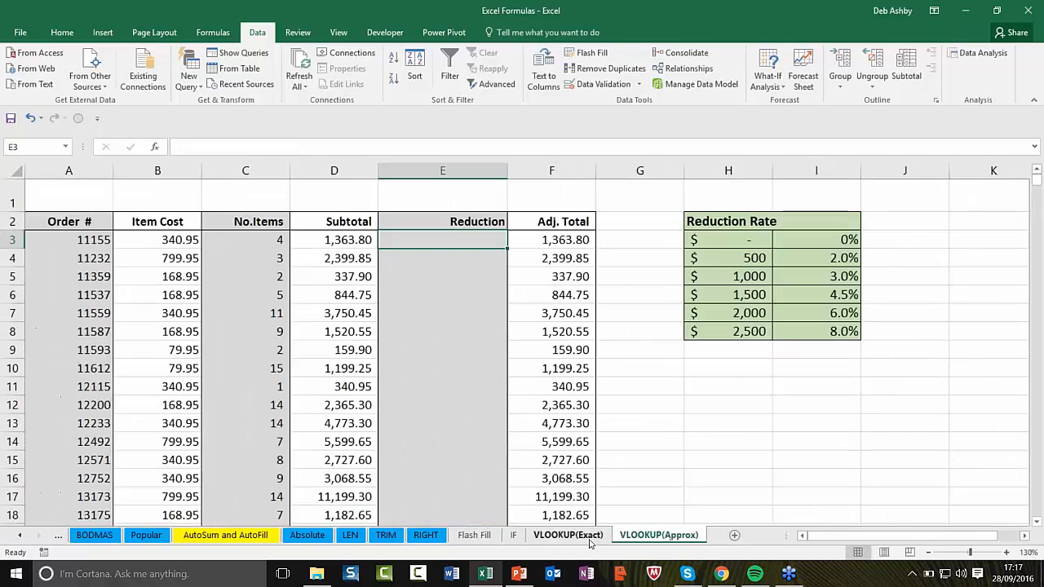
click(571, 536)
Step: Compare the product table's Product, Department and Category columns with the product list in columns K to M
click(655, 303)
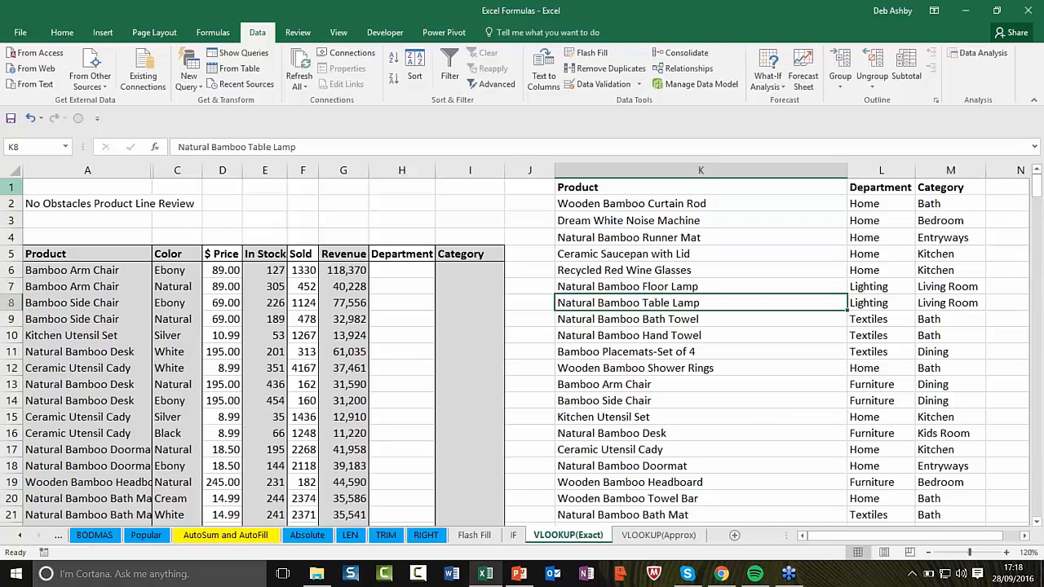
click(143, 305)
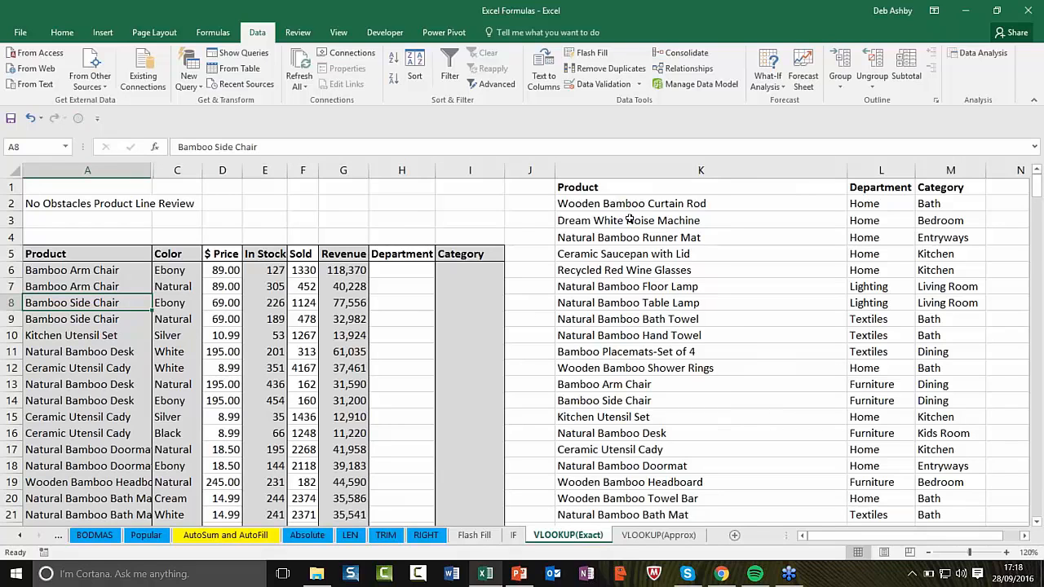
click(699, 204)
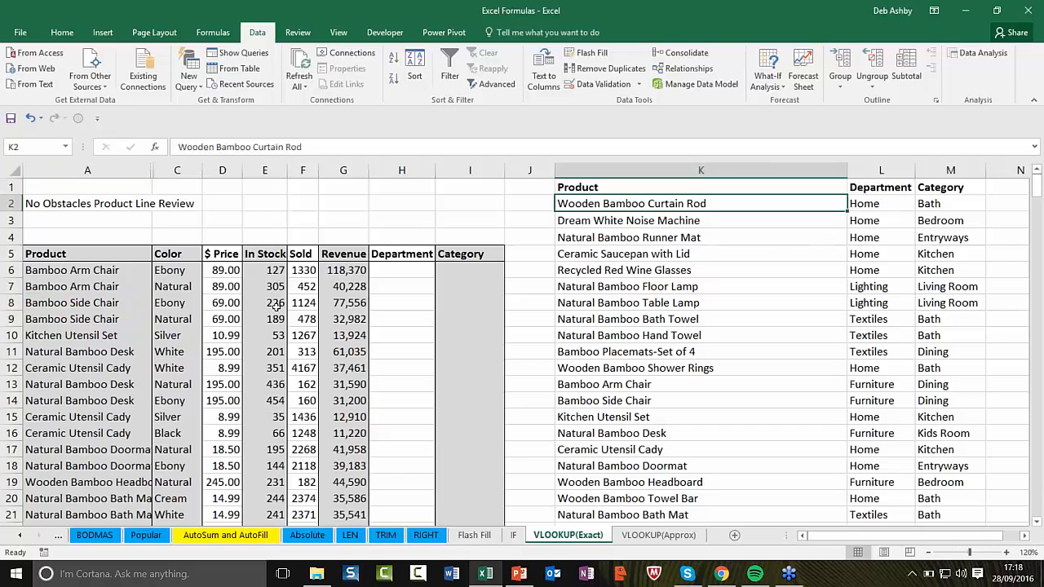
click(143, 303)
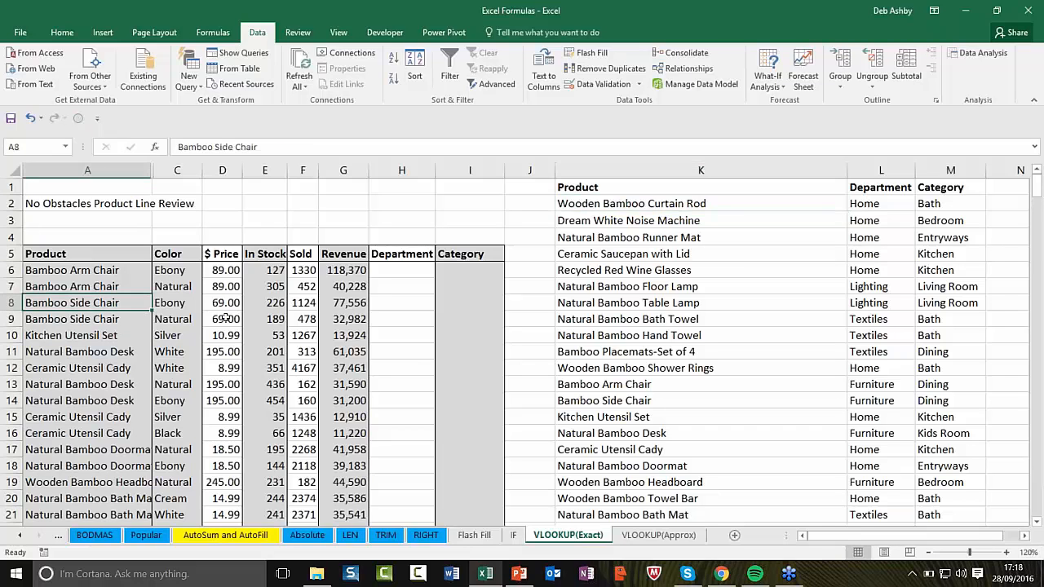
click(399, 273)
click(469, 272)
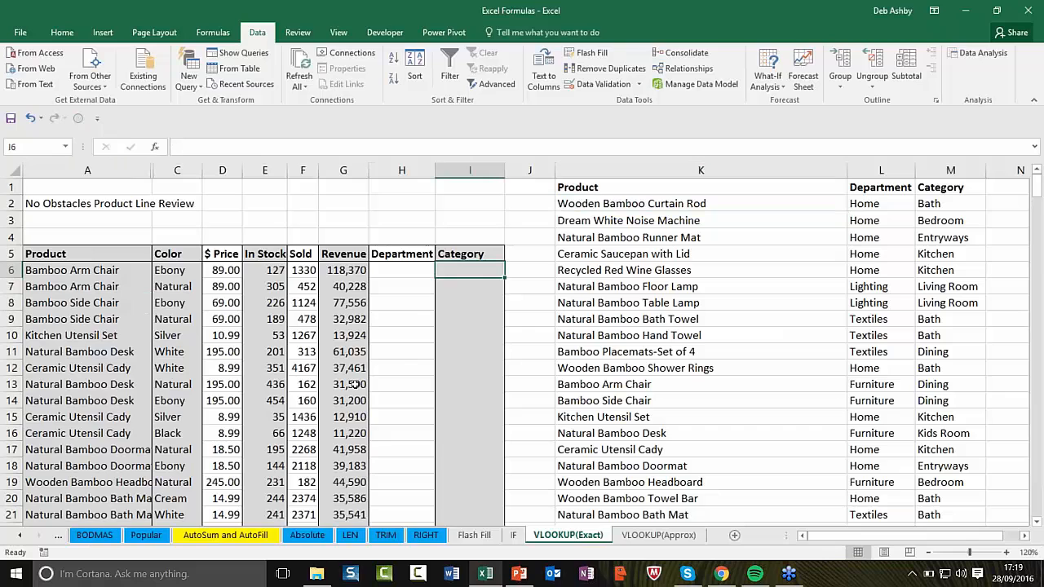
click(889, 205)
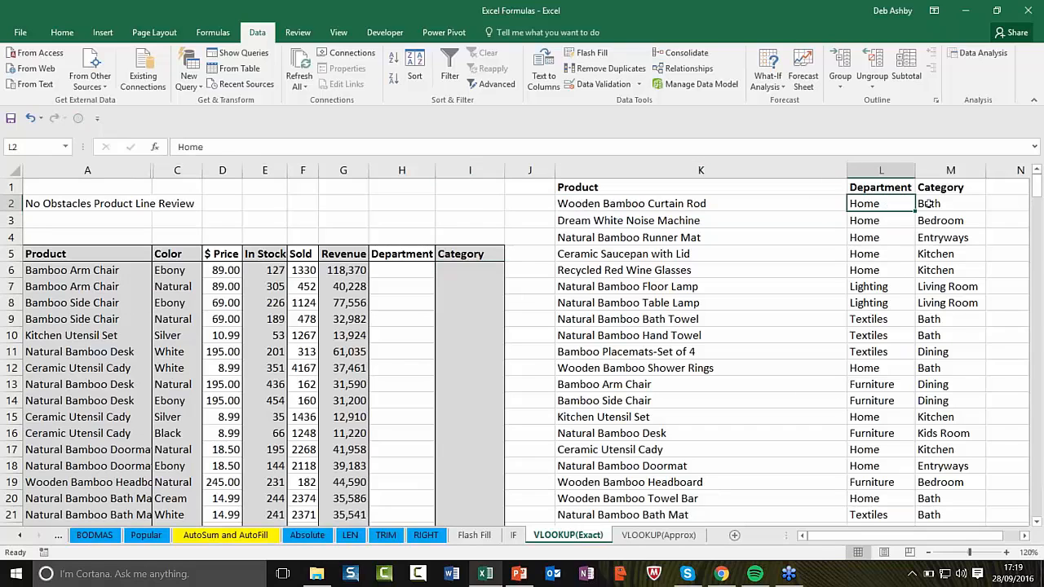
click(929, 204)
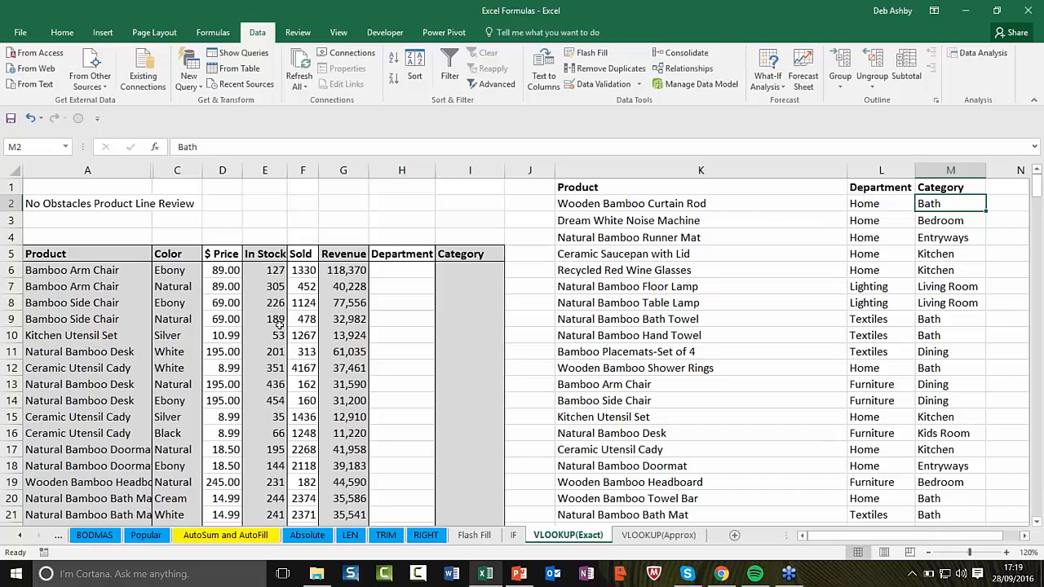
click(79, 273)
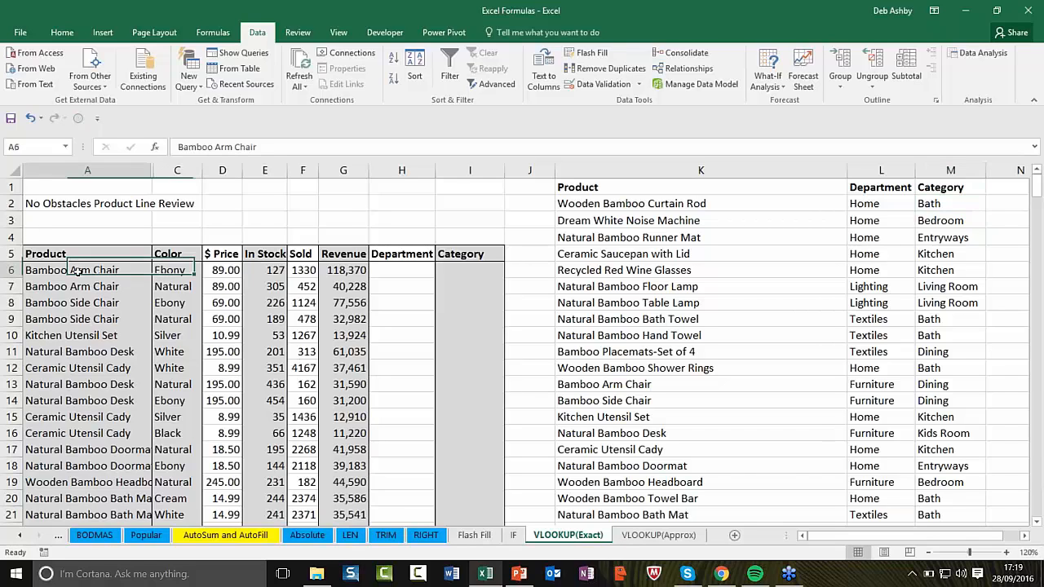
Step: Compare the blank Department and Category cells in row 6 and the Product column with the lookup list's Department and Category entries
click(392, 274)
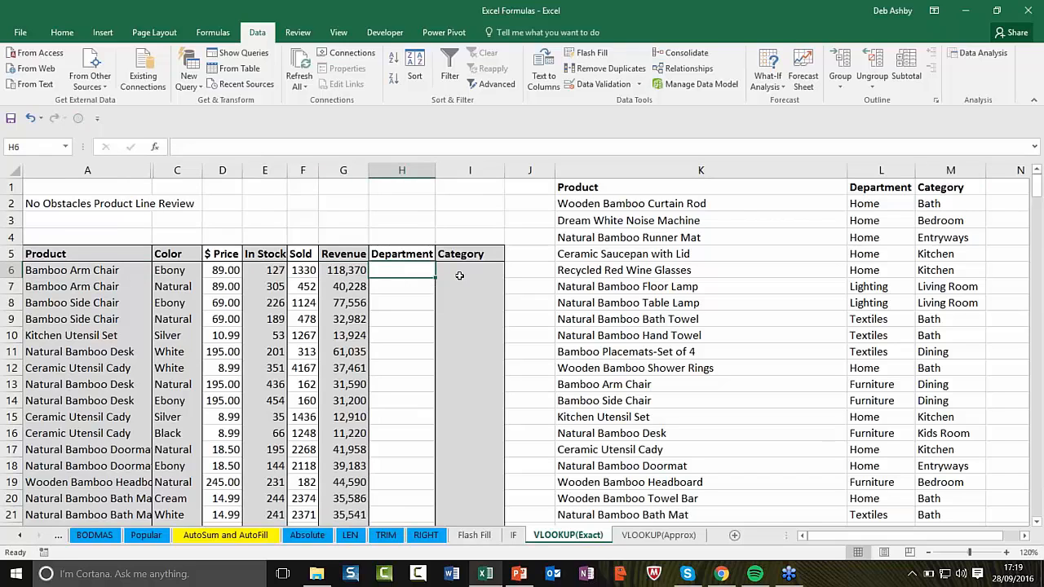
click(112, 276)
click(112, 303)
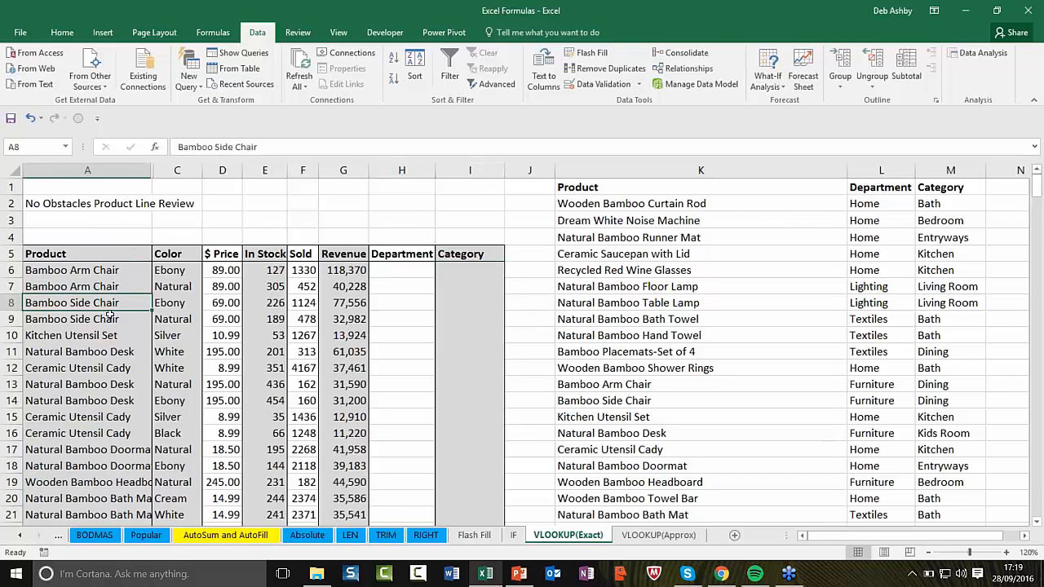
click(111, 367)
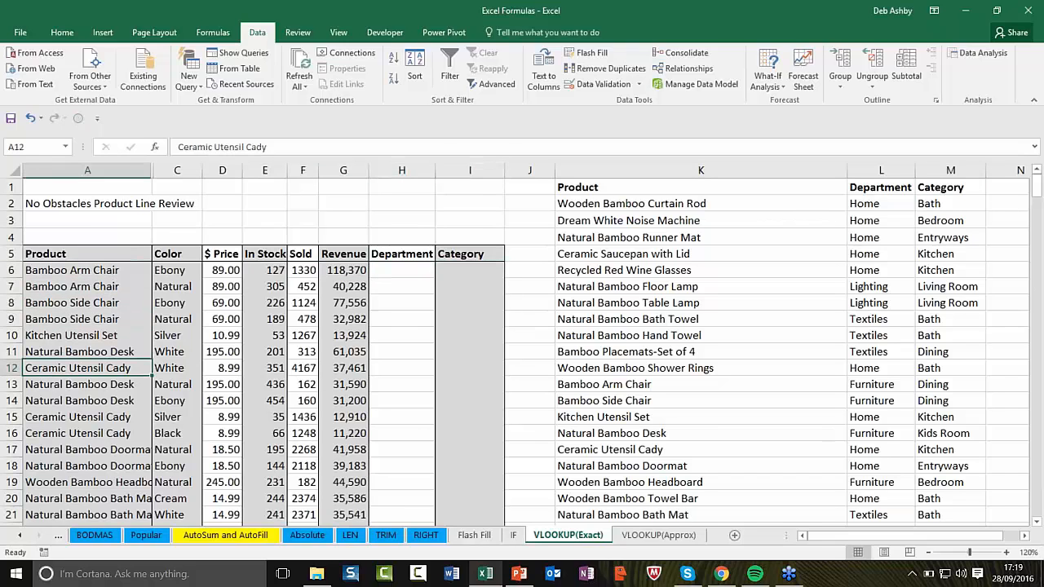
click(106, 278)
click(398, 271)
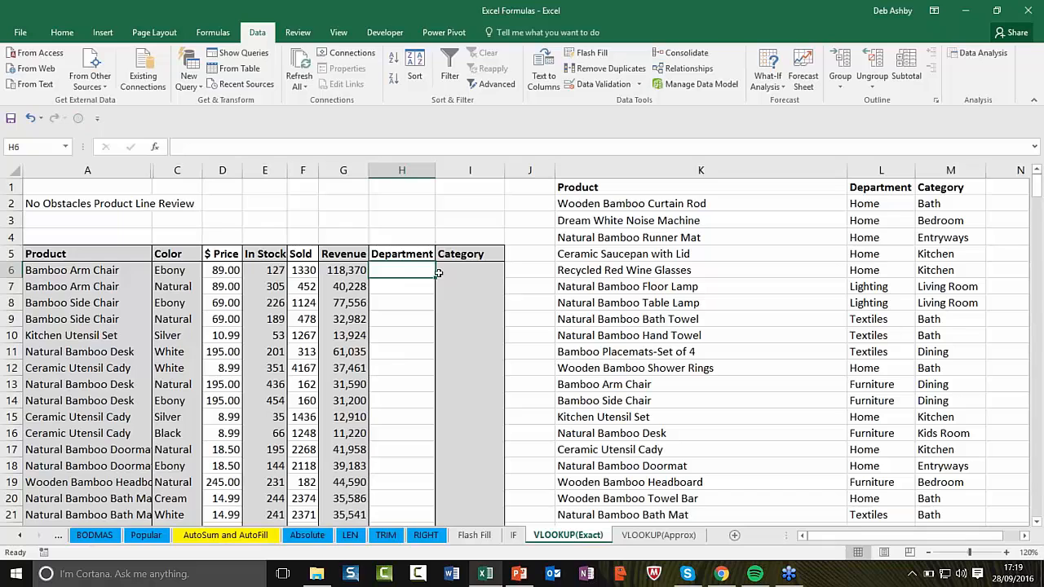
click(61, 273)
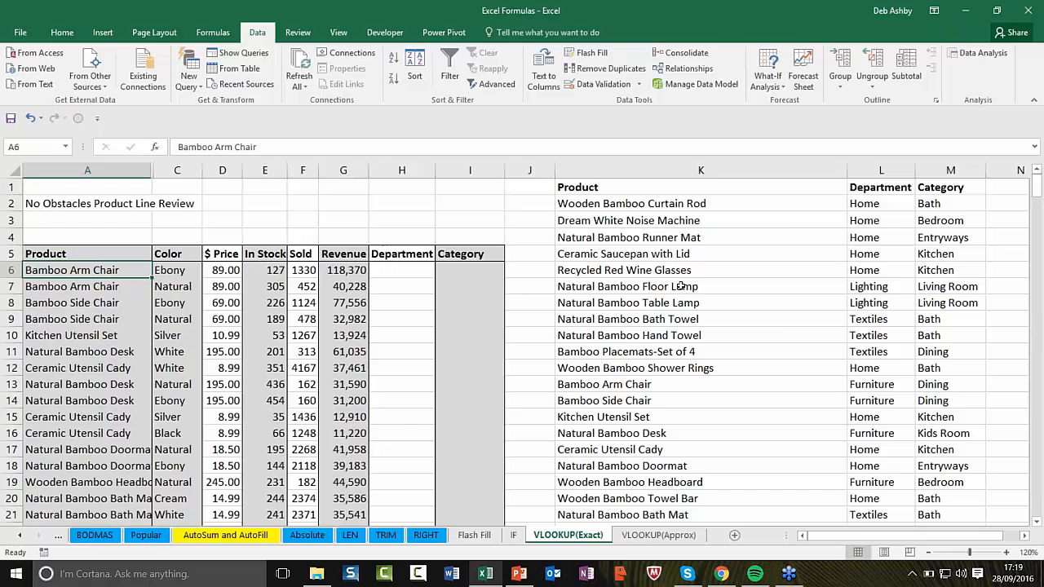
click(412, 269)
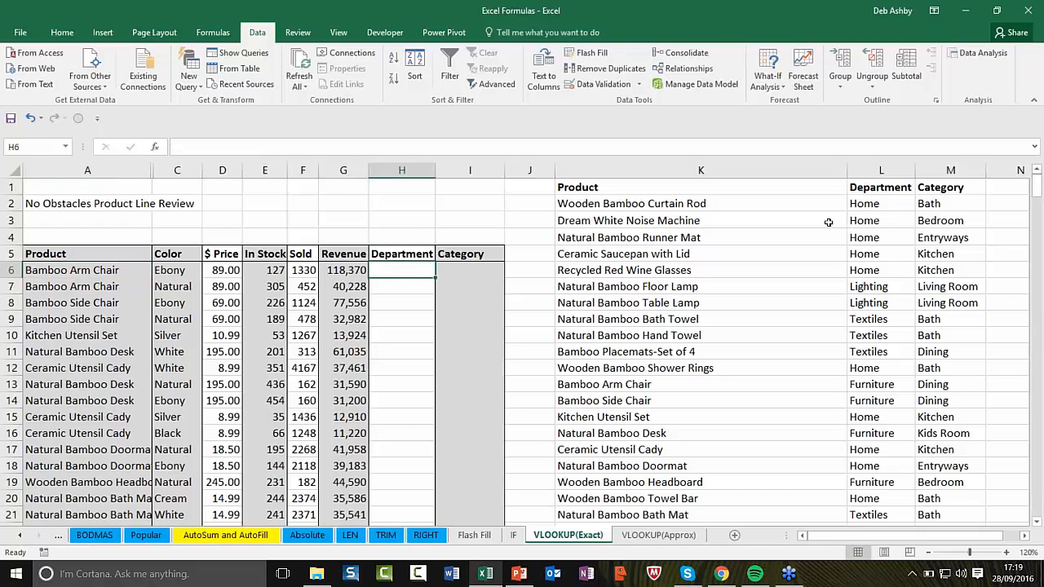
click(873, 204)
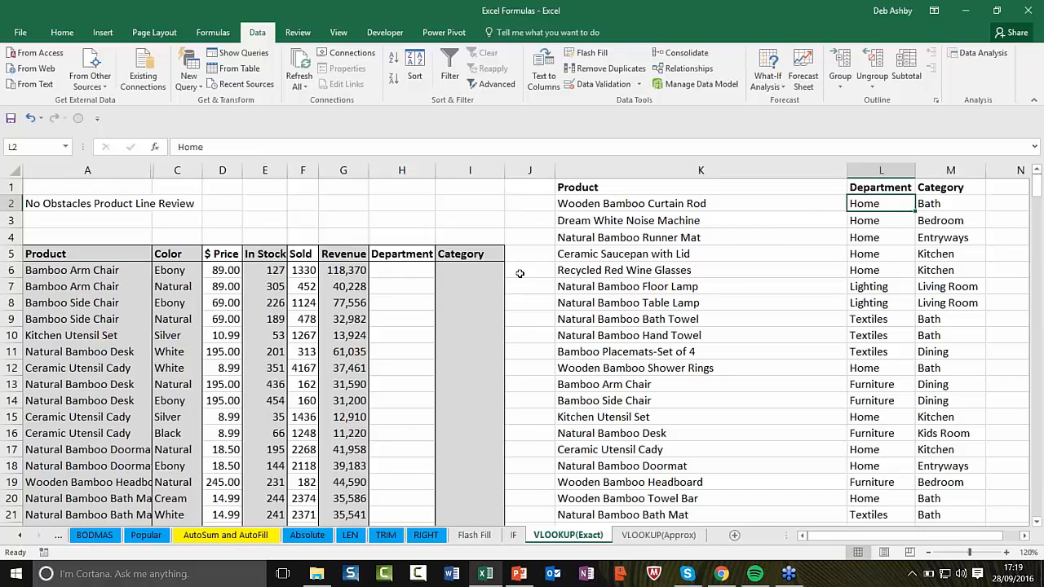
click(473, 272)
click(945, 207)
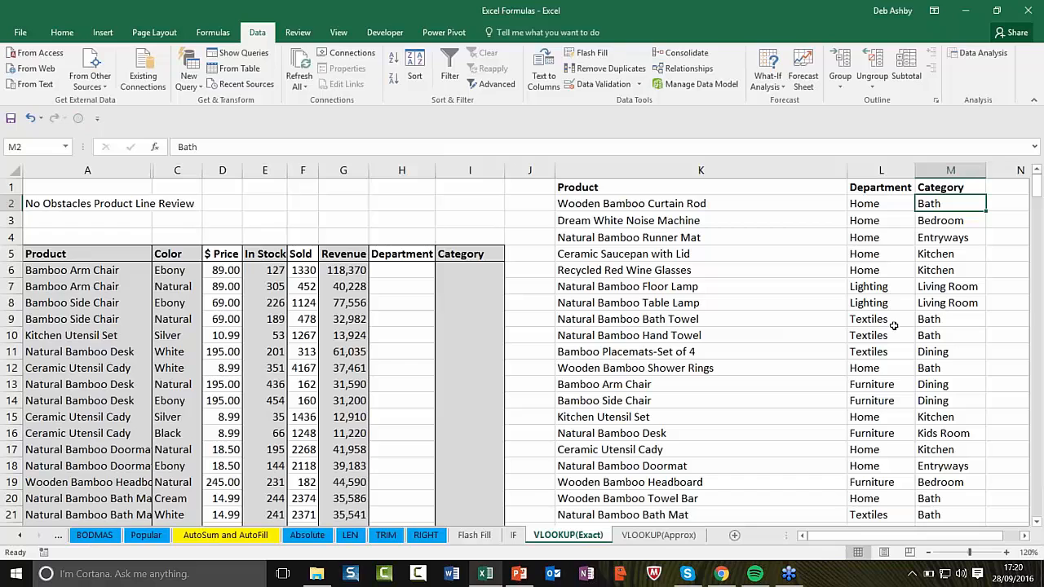
Step: Examine the order of product names in column K of the lookup list against those in column A
click(71, 304)
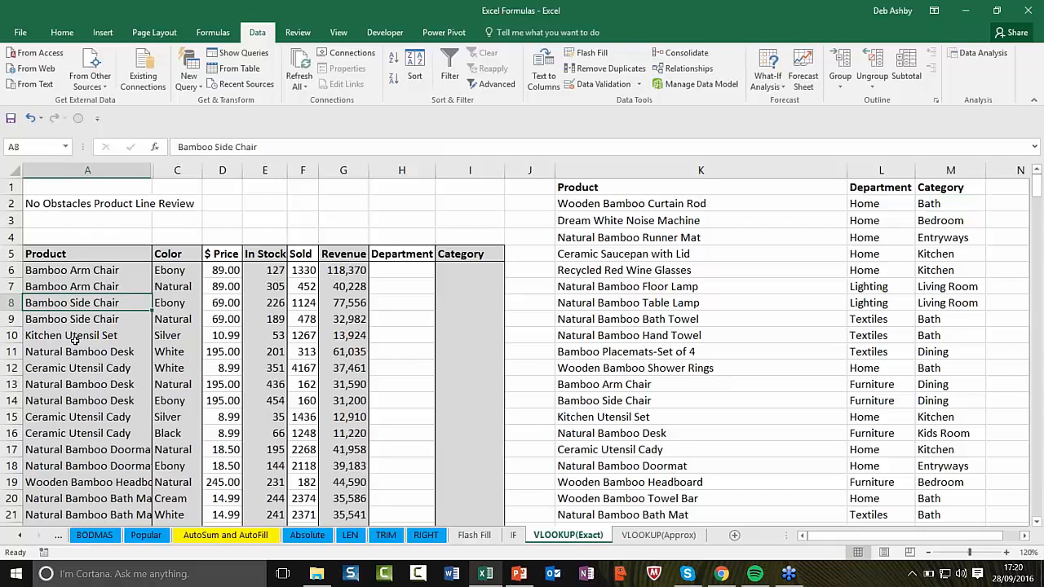
click(680, 284)
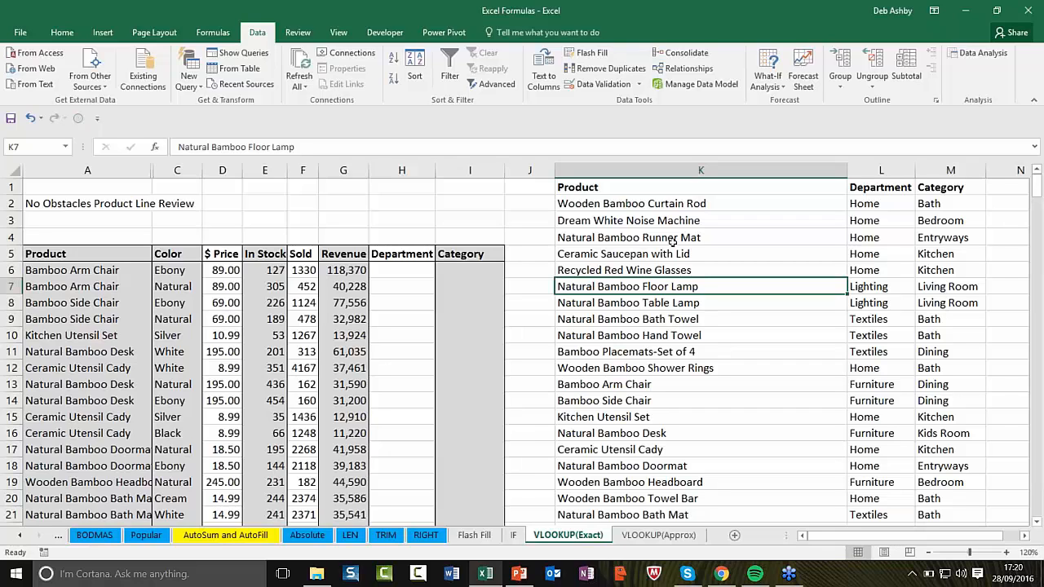
click(601, 241)
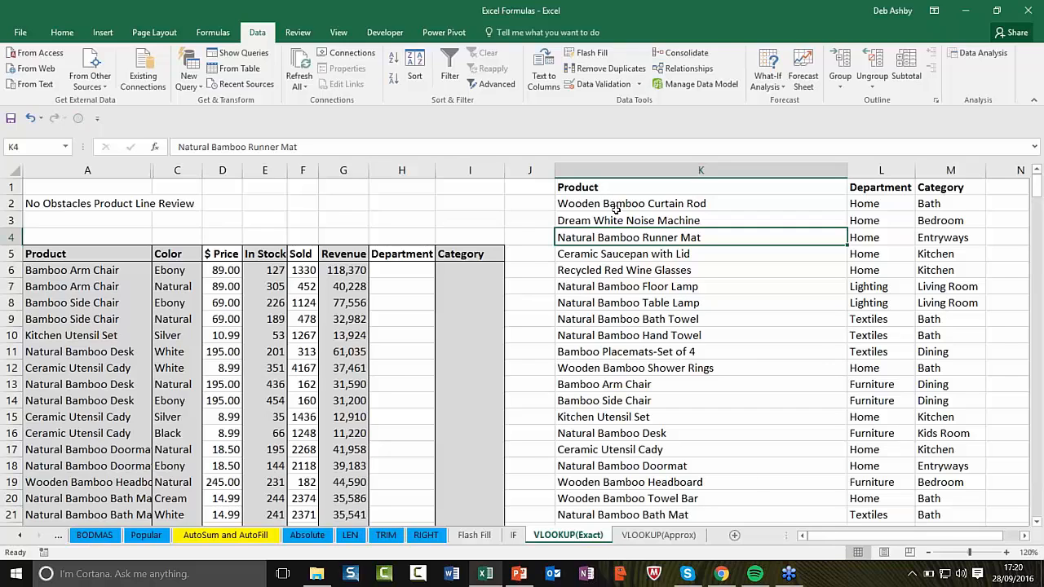
drag(618, 204, 745, 415)
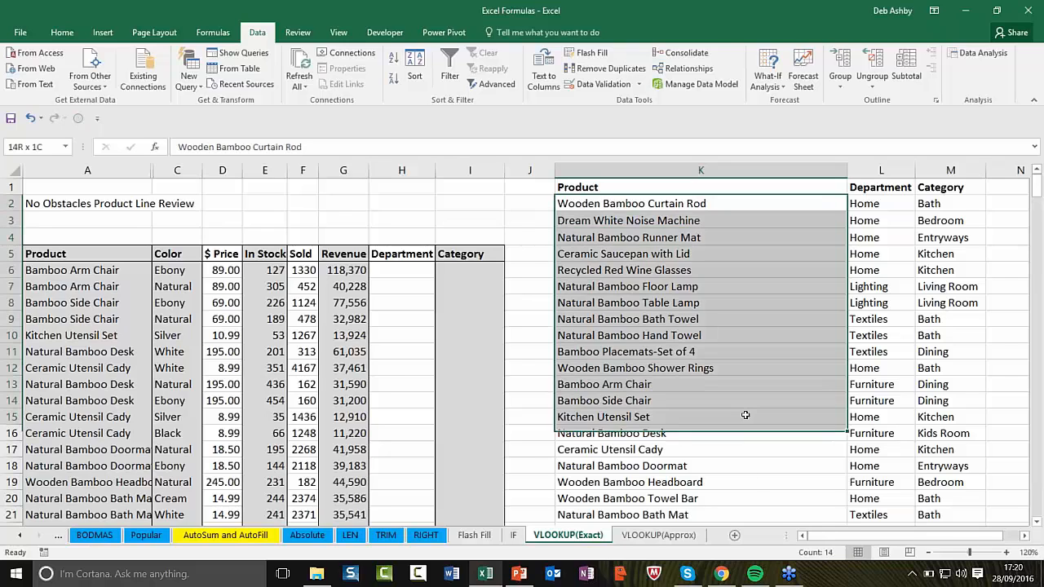
click(781, 300)
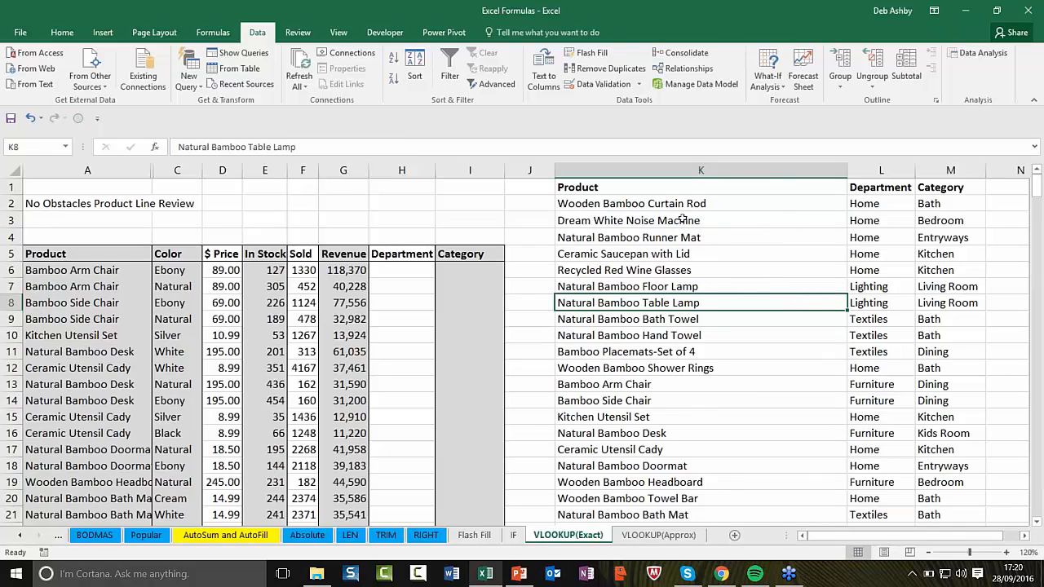
key(Up)
key(Up)
key(Up)
key(Up)
key(Up)
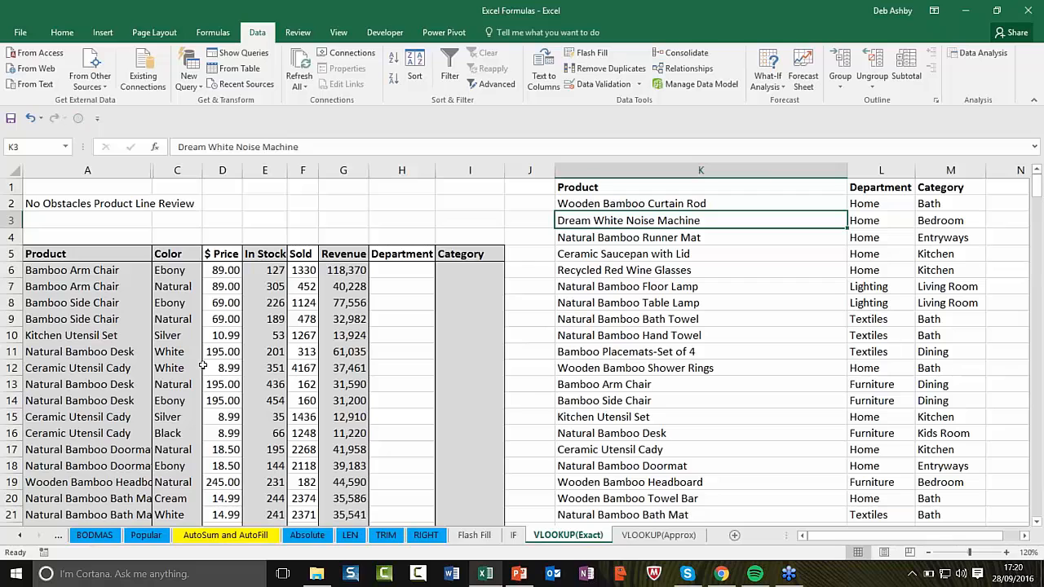
Step: Name the whole product review table starting at A5 as Product_List
click(227, 320)
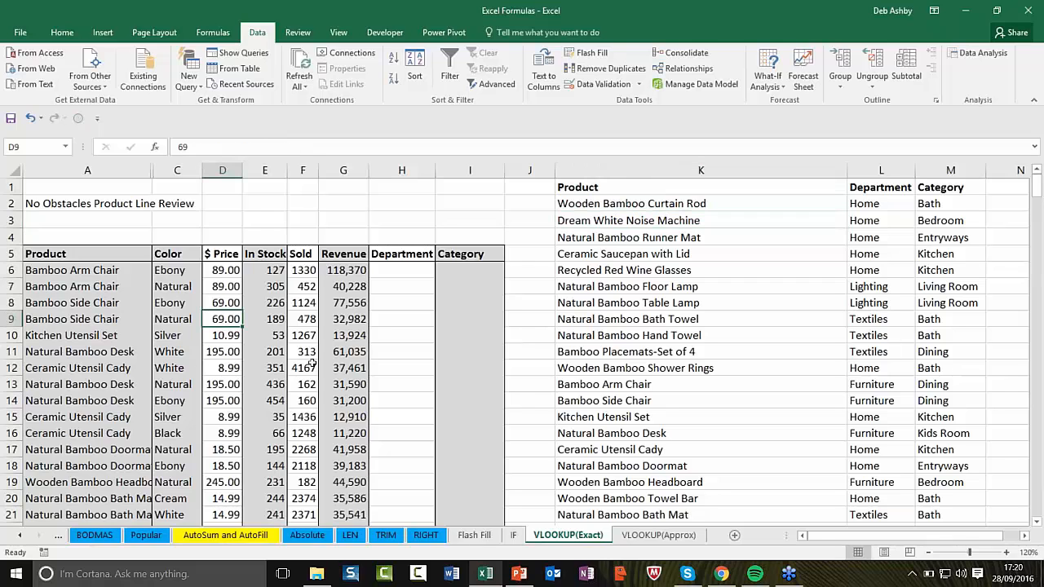
key(ctrl+a)
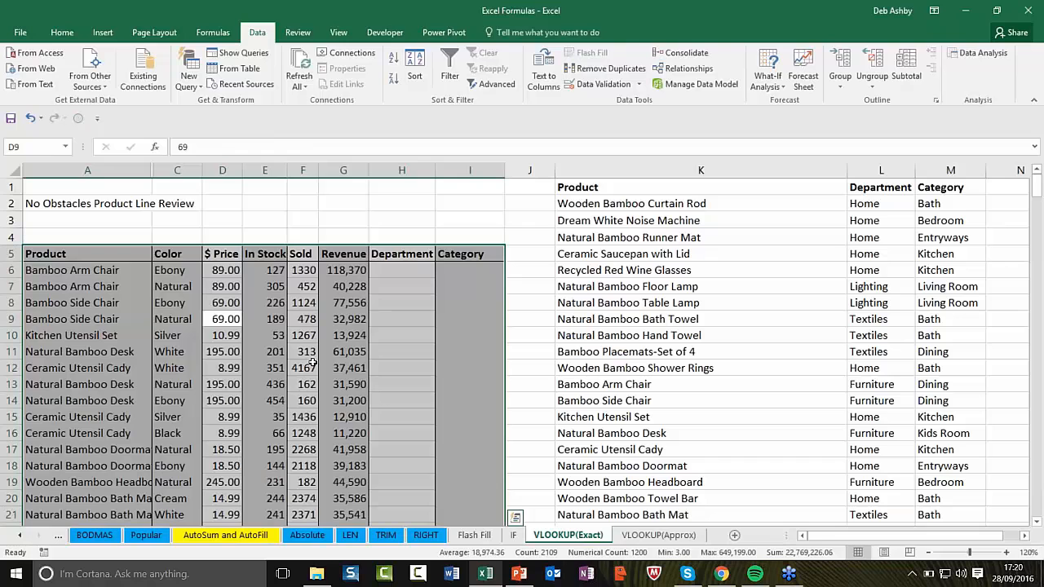
click(64, 33)
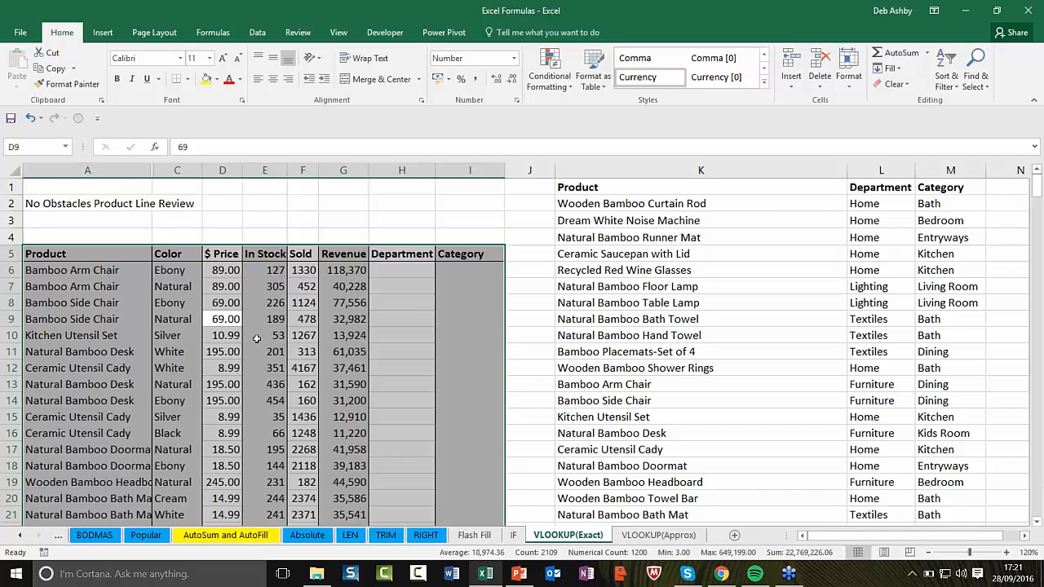
click(27, 145)
text(Prodct)
key(BackSpace)
key(BackSpace)
text(uct_List)
key(Return)
Step: Name the whole Product, Department and Category lookup table in columns K to M as Department
click(749, 286)
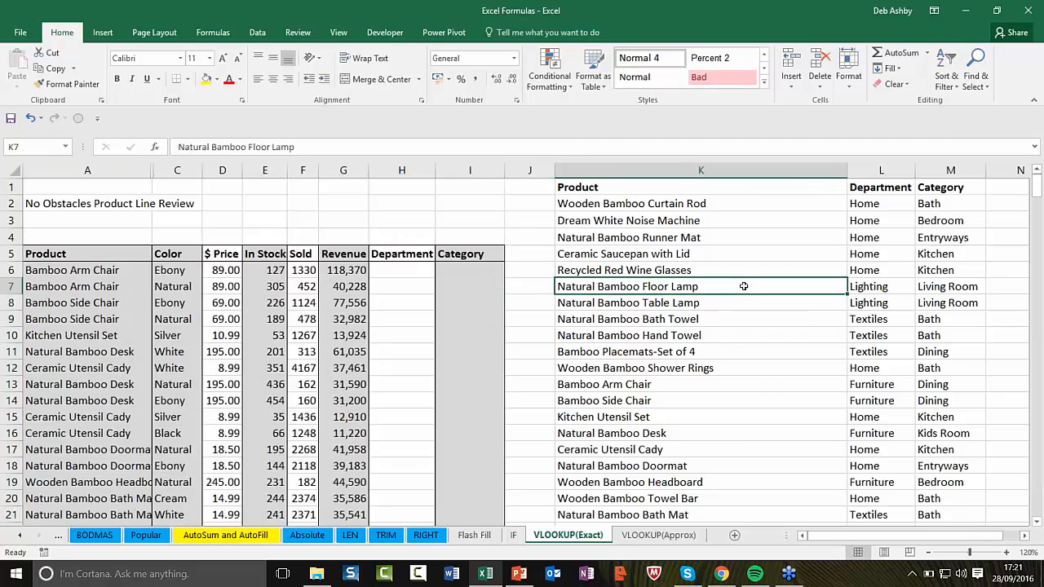
key(ctrl+a)
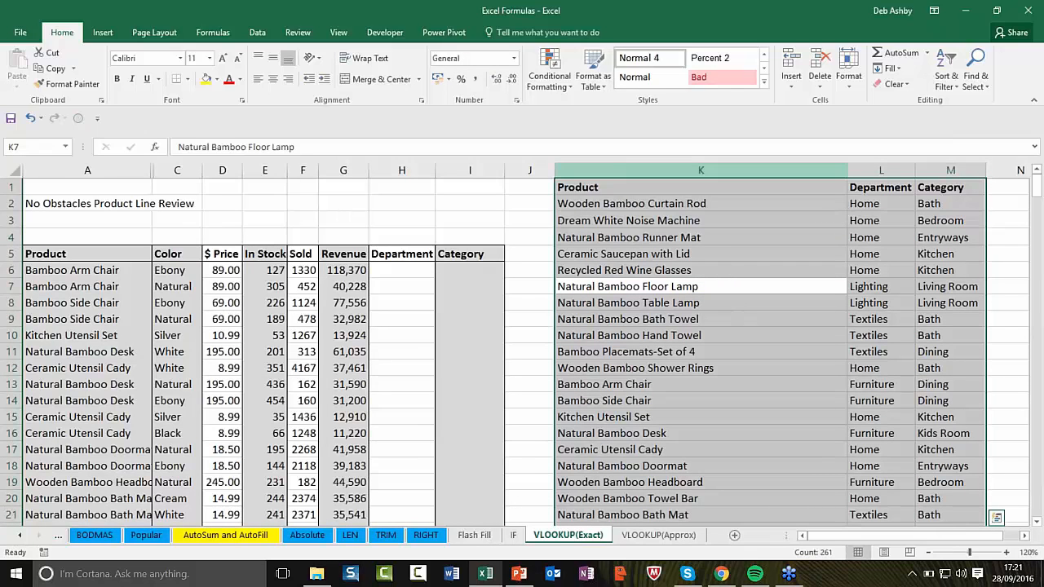
click(42, 147)
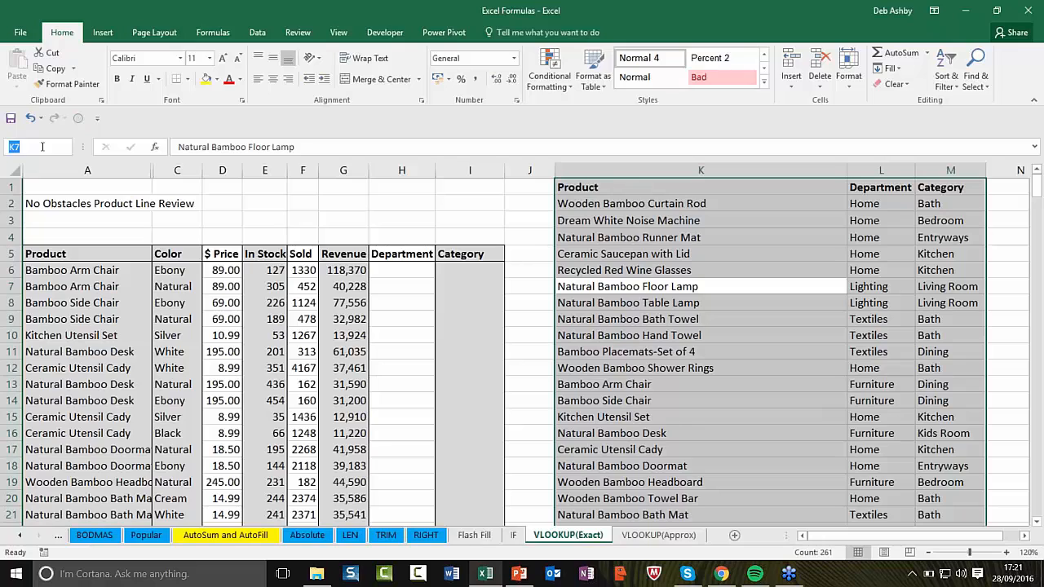
text(Depart)
key(BackSpace)
key(BackSpace)
key(BackSpace)
text(artment)
key(Return)
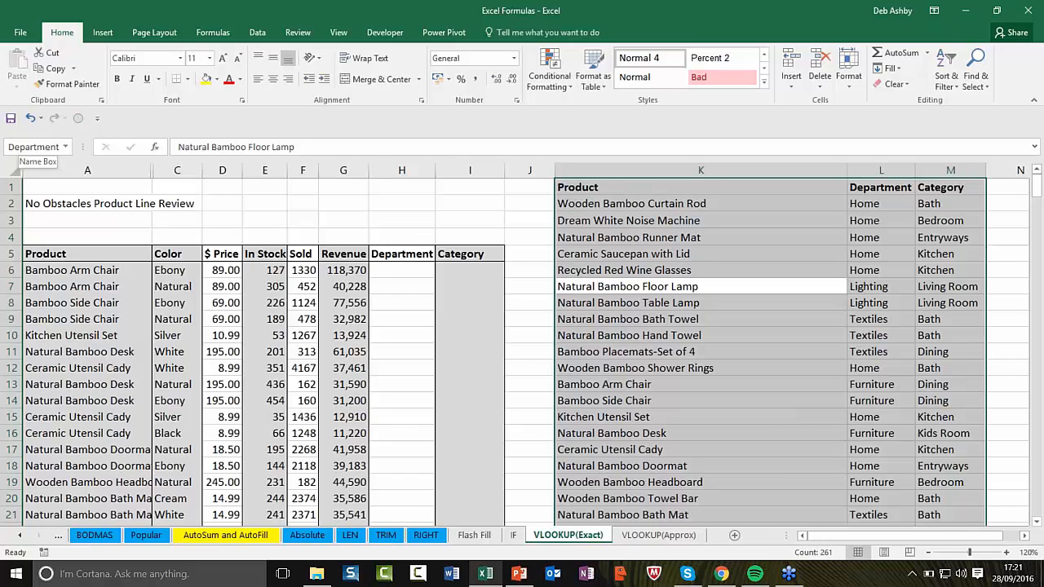
Step: Widen column H and insert a VLOOKUP function in cell H6, moving its arguments dialog clear of row 6
click(403, 270)
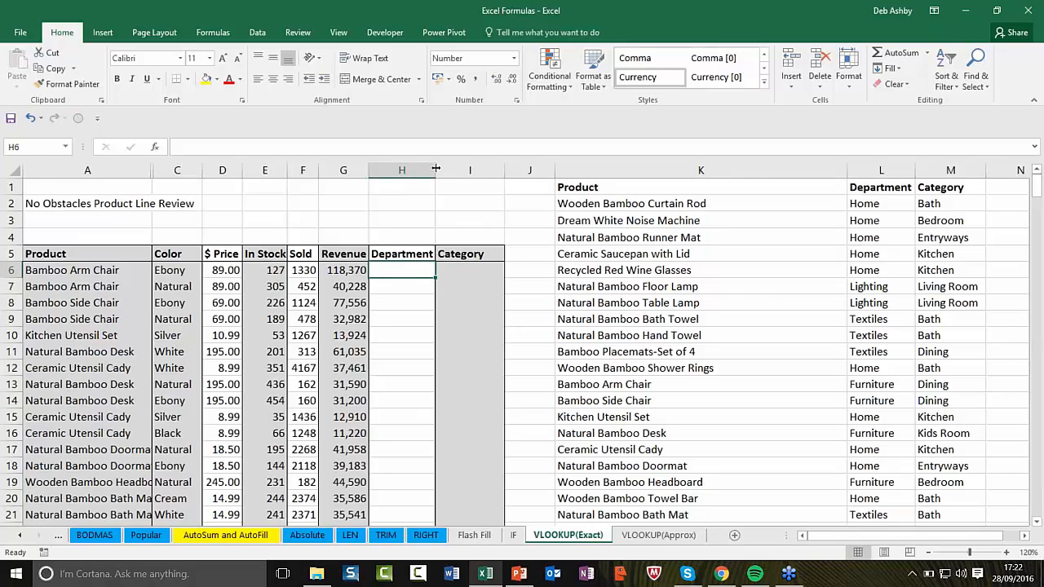
drag(436, 169, 496, 166)
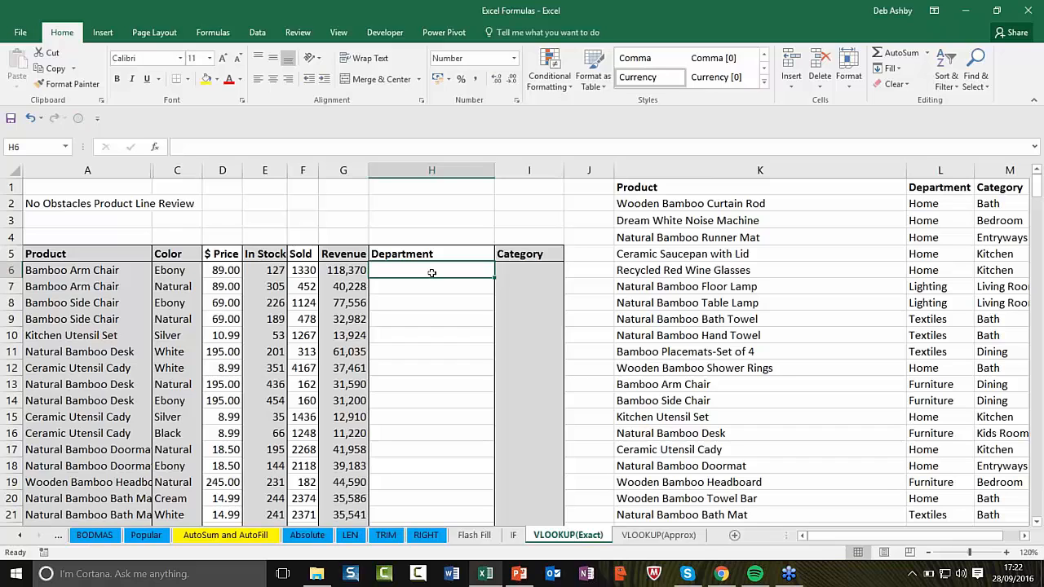
click(213, 33)
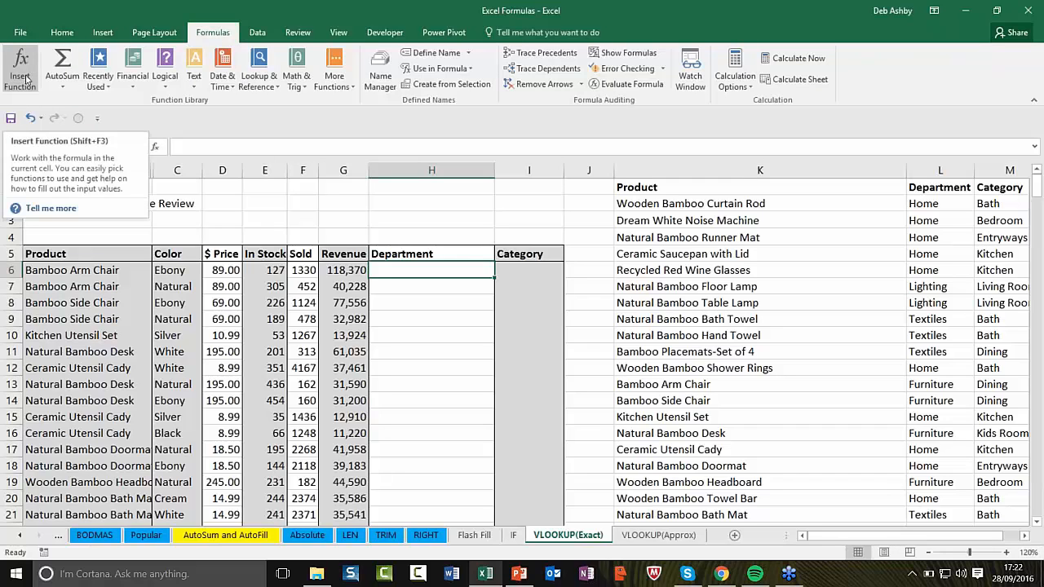
click(273, 82)
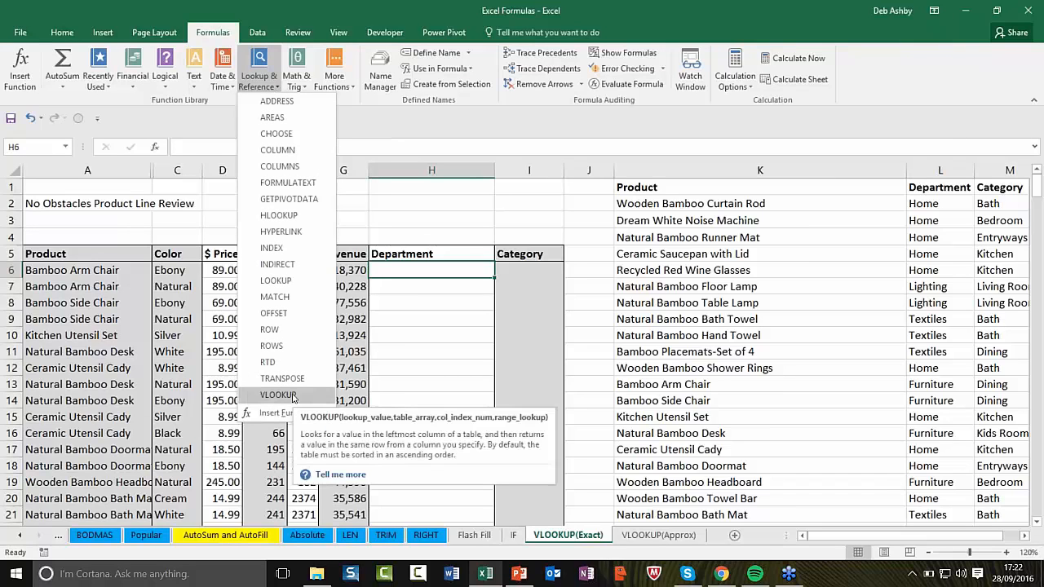
click(278, 395)
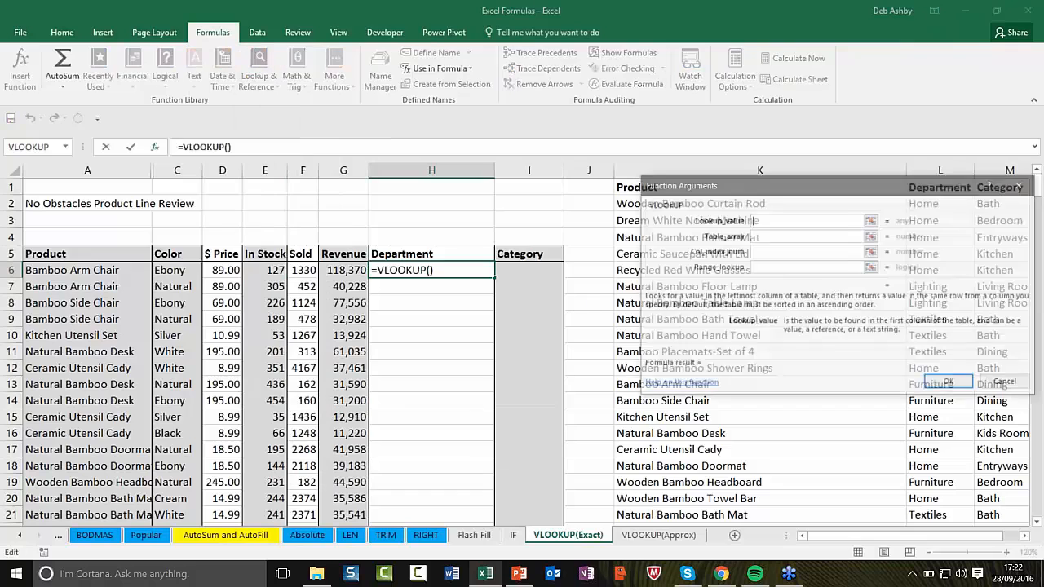
drag(815, 183, 441, 205)
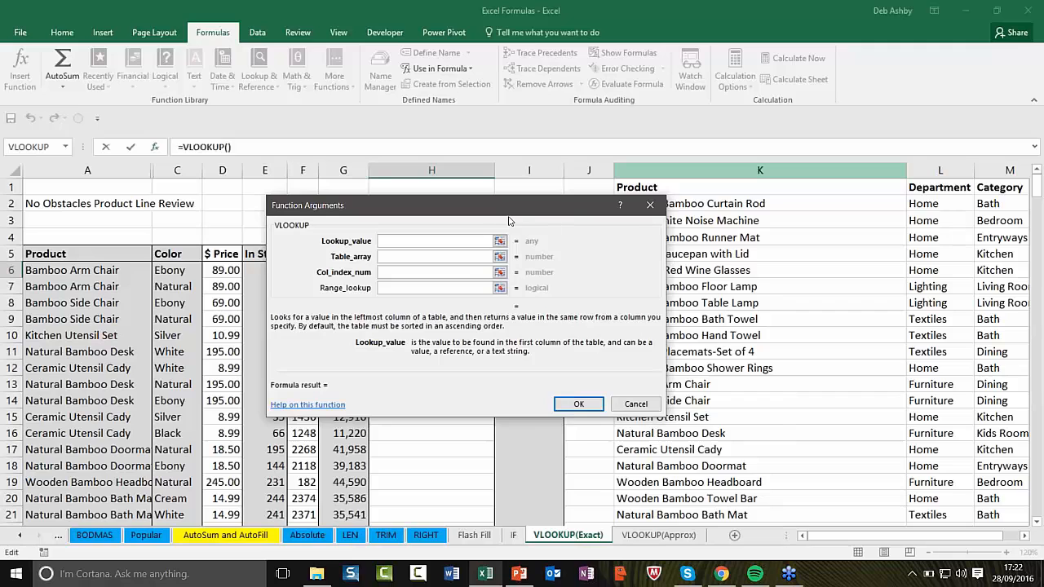
drag(522, 207, 611, 306)
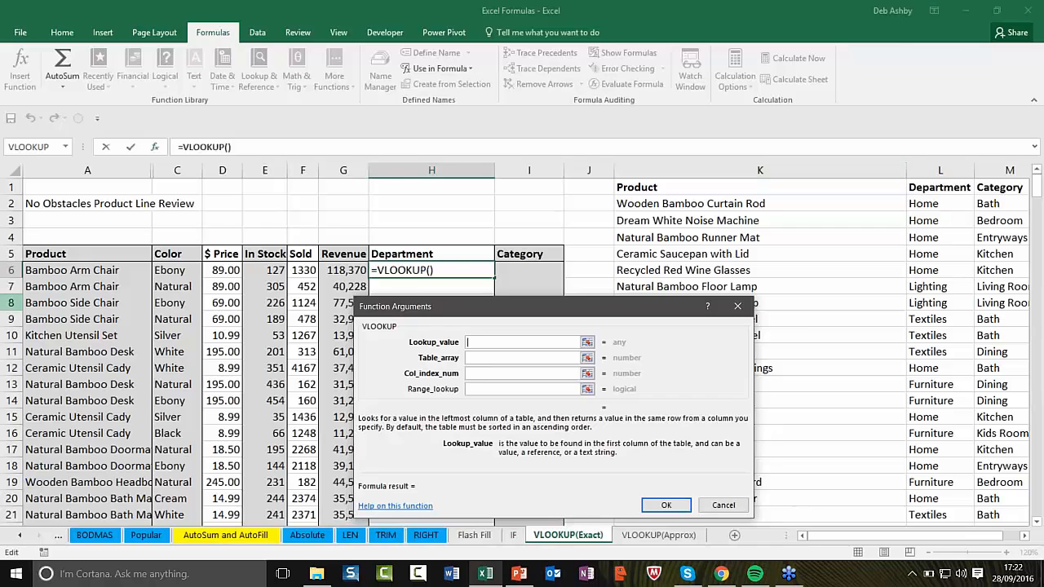
Step: Complete the VLOOKUP in H6 with lookup value A6, table array Department, column index 2 and range lookup FALSE
click(94, 274)
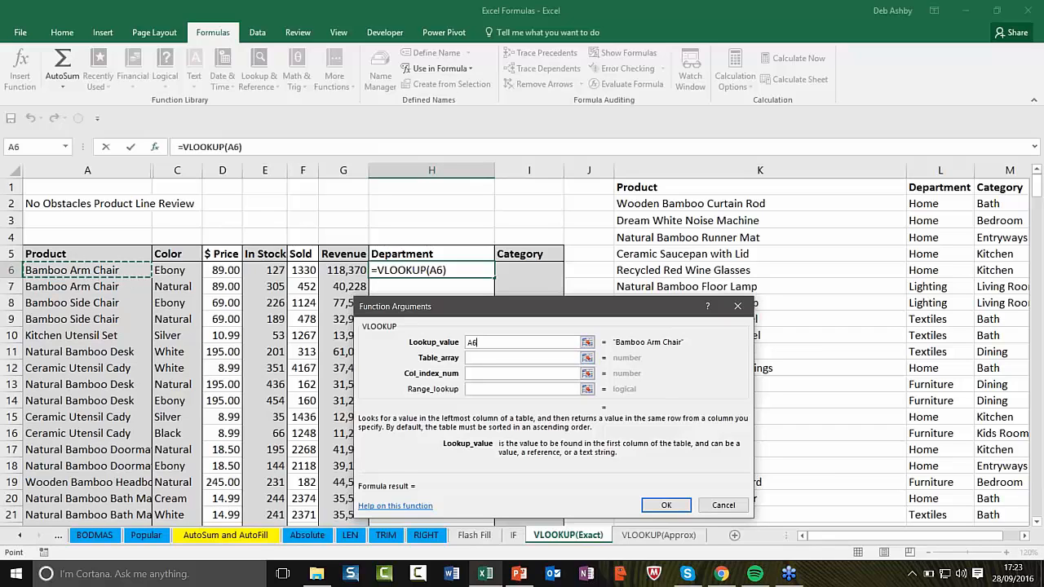
click(485, 358)
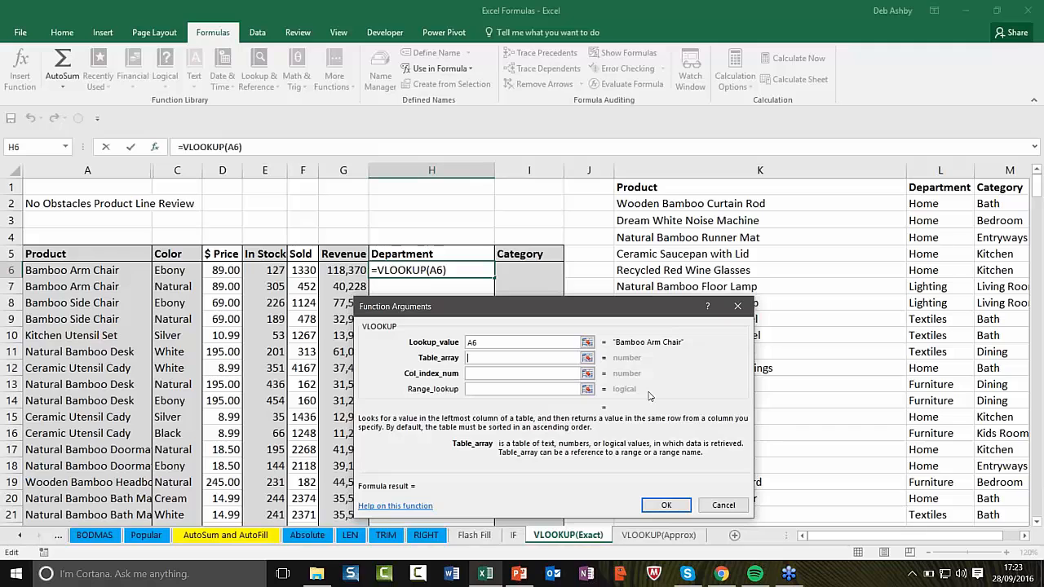
text(Departmen)
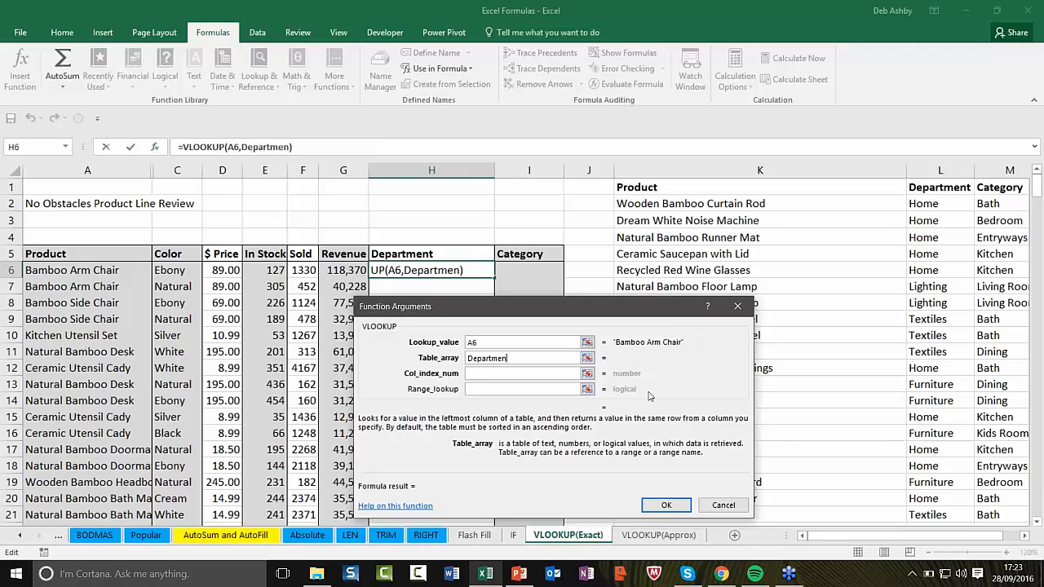
text(t)
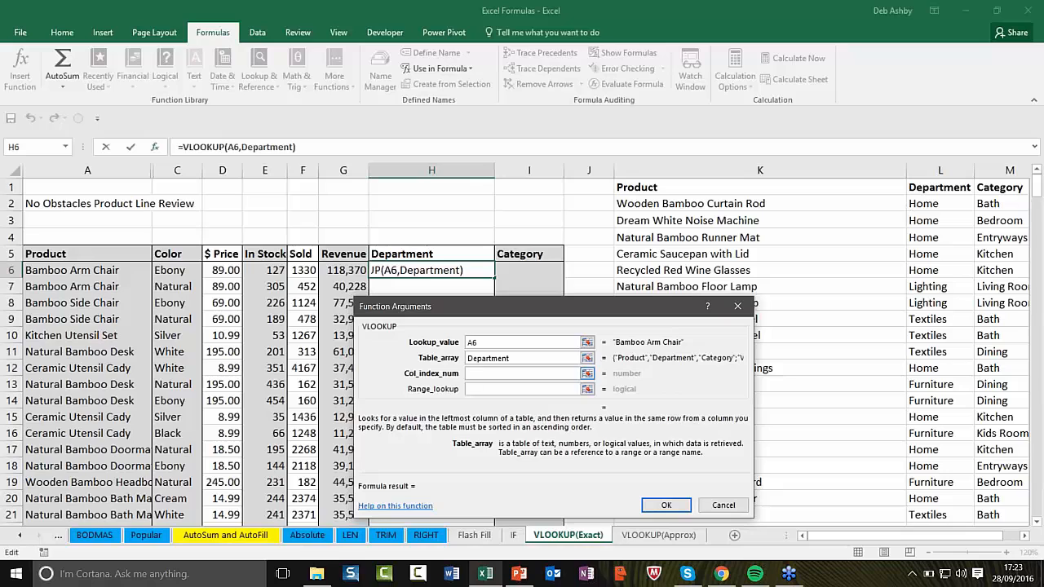
click(571, 373)
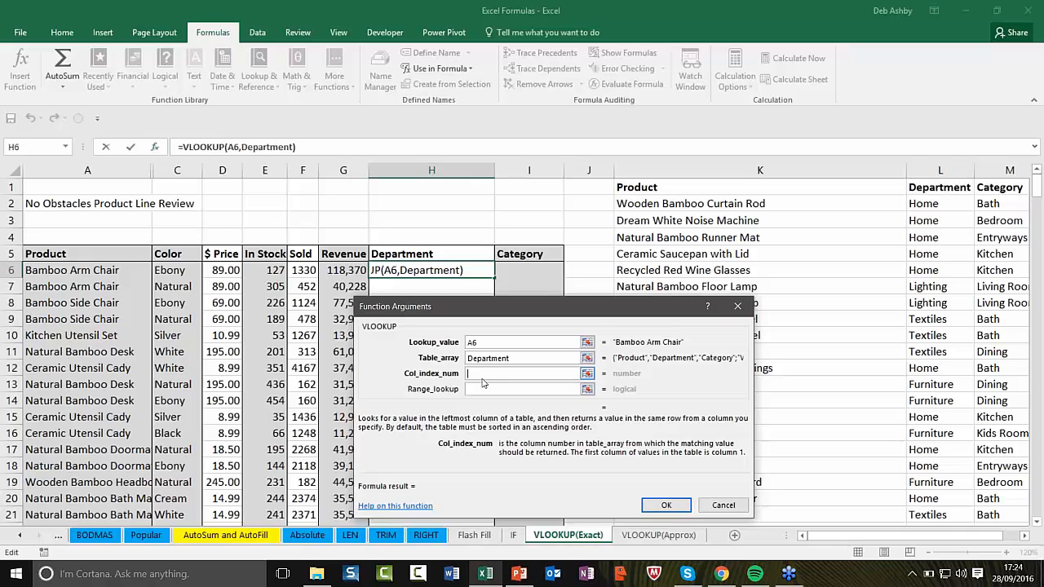
text(2)
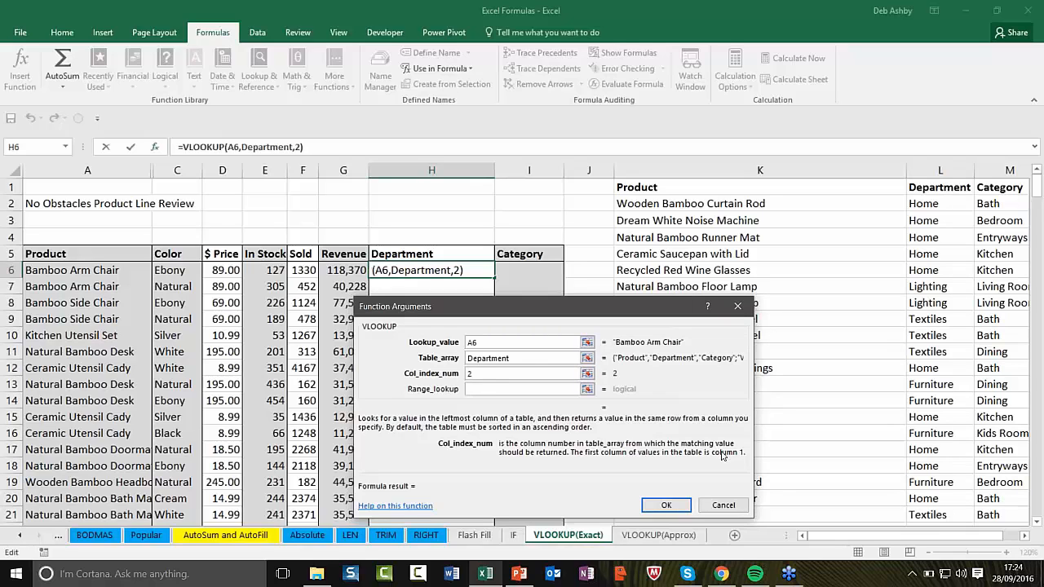
click(576, 389)
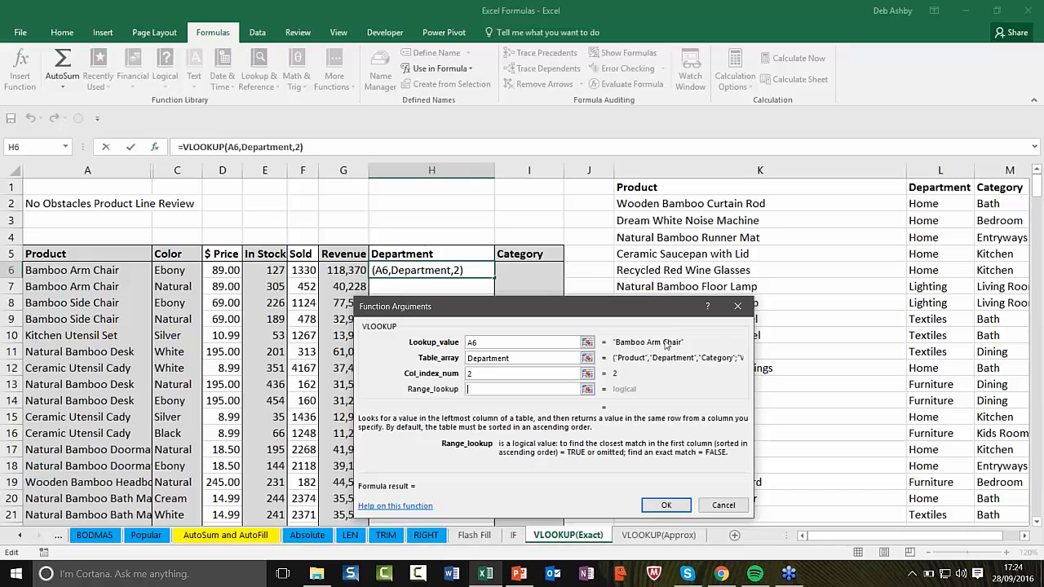
text(fale)
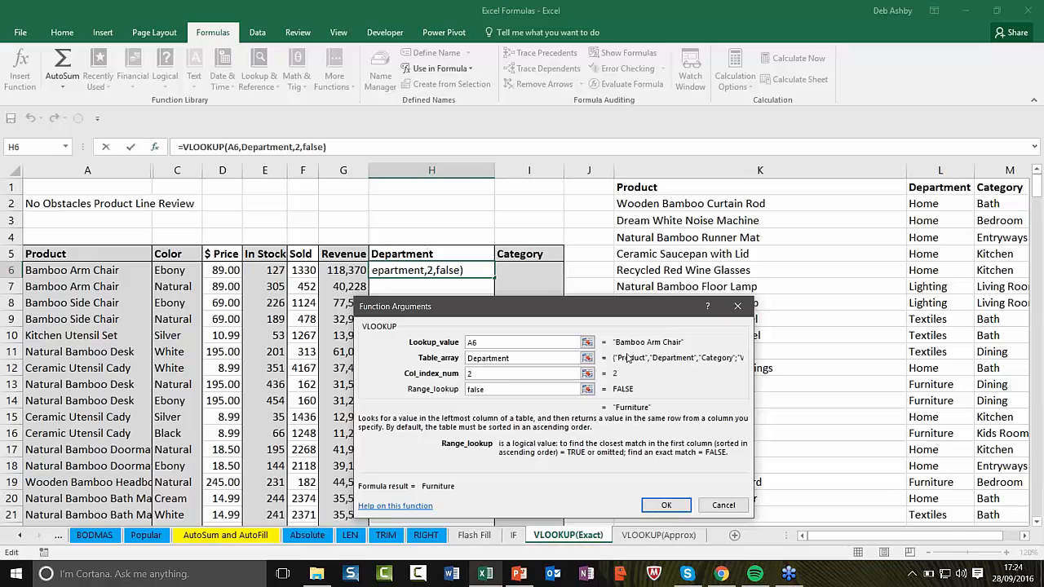
click(665, 505)
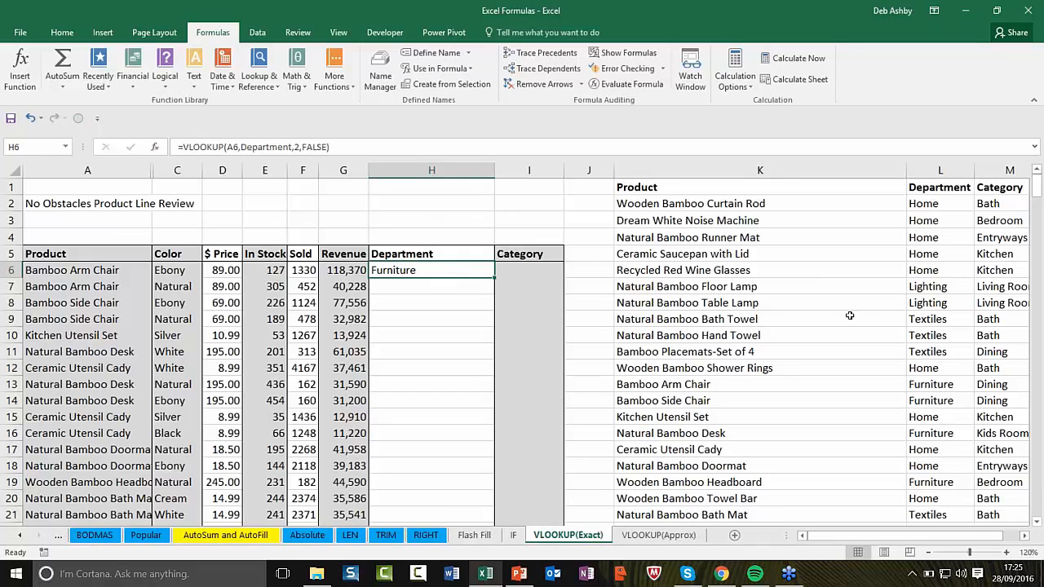
Step: Check the references in the H6 formula and fill it down the whole Department column
double_click(435, 271)
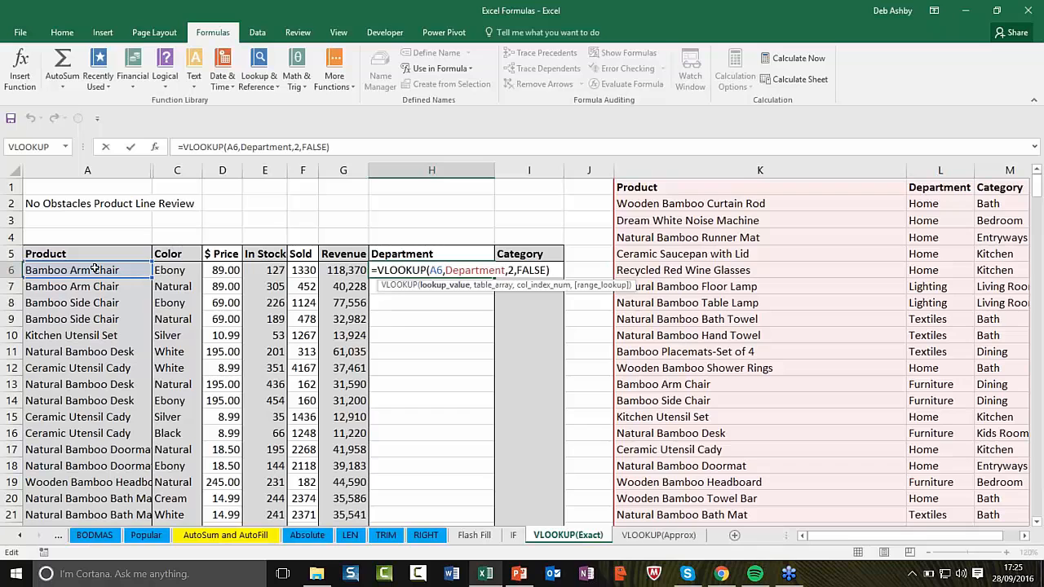
click(454, 350)
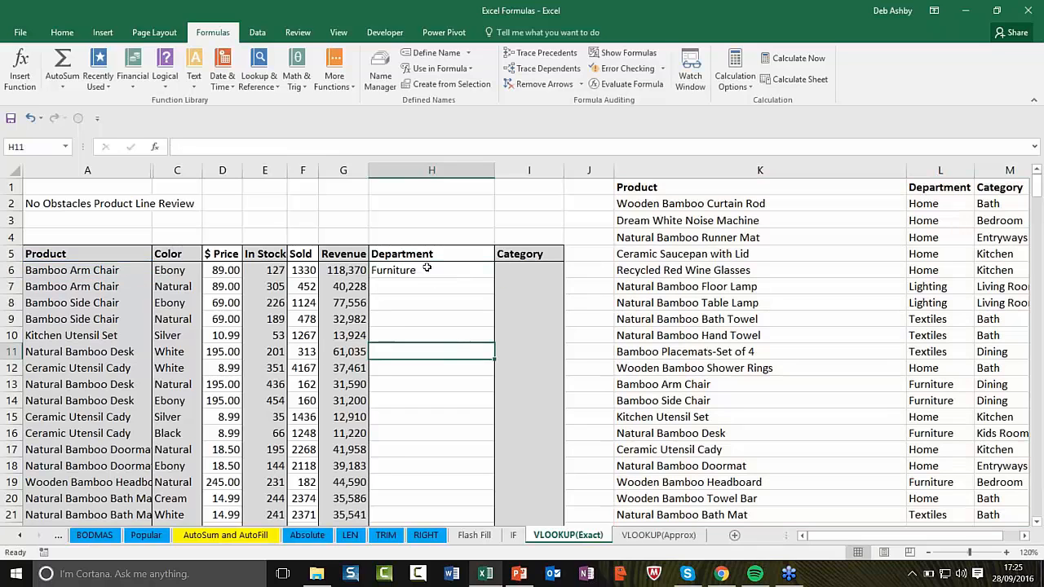
click(427, 267)
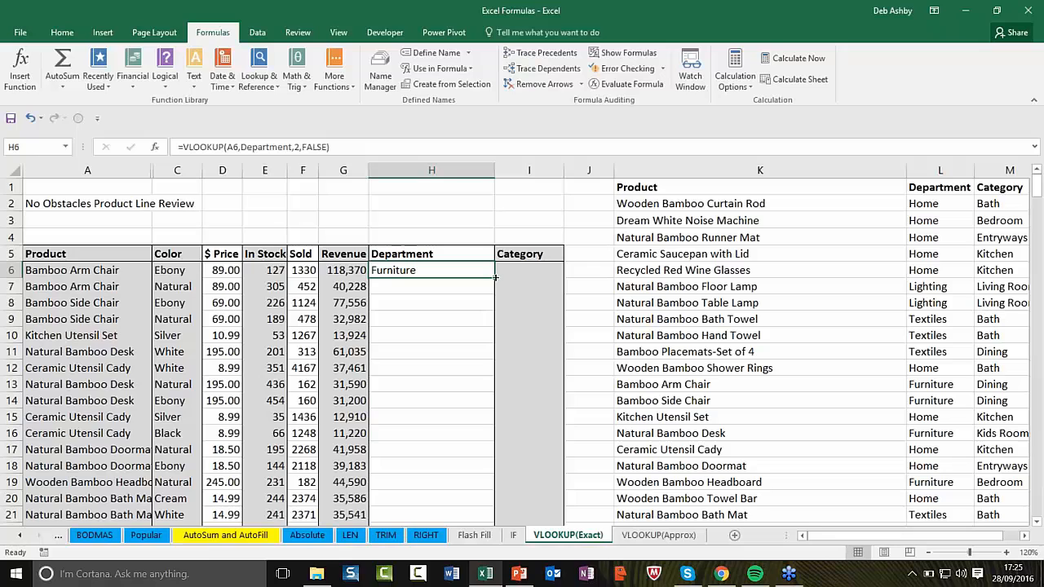
double_click(495, 278)
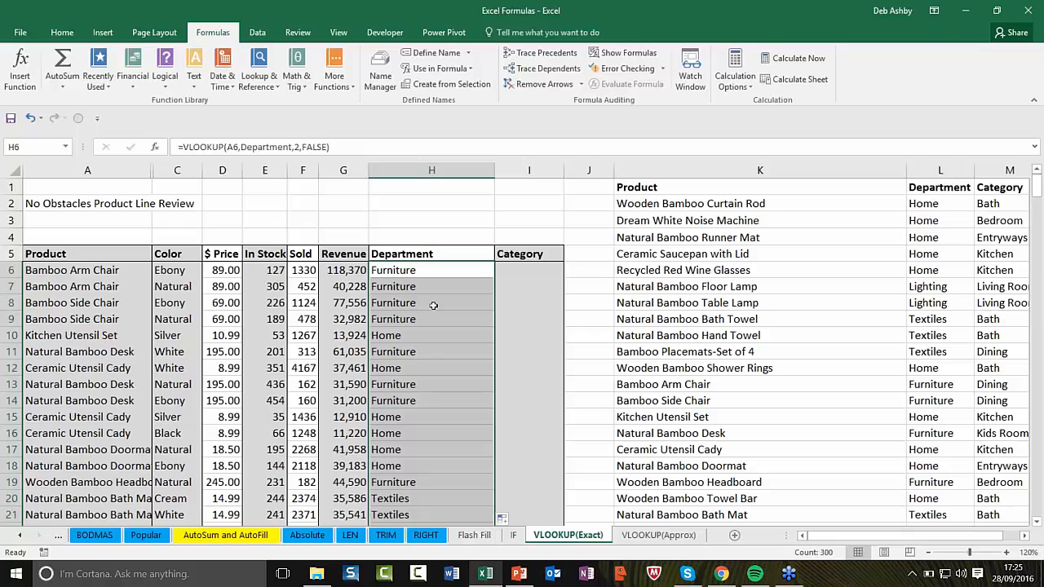
Step: Start a VLOOKUP formula in I6 with A6 as the lookup value and the named range Department as the table array
click(546, 272)
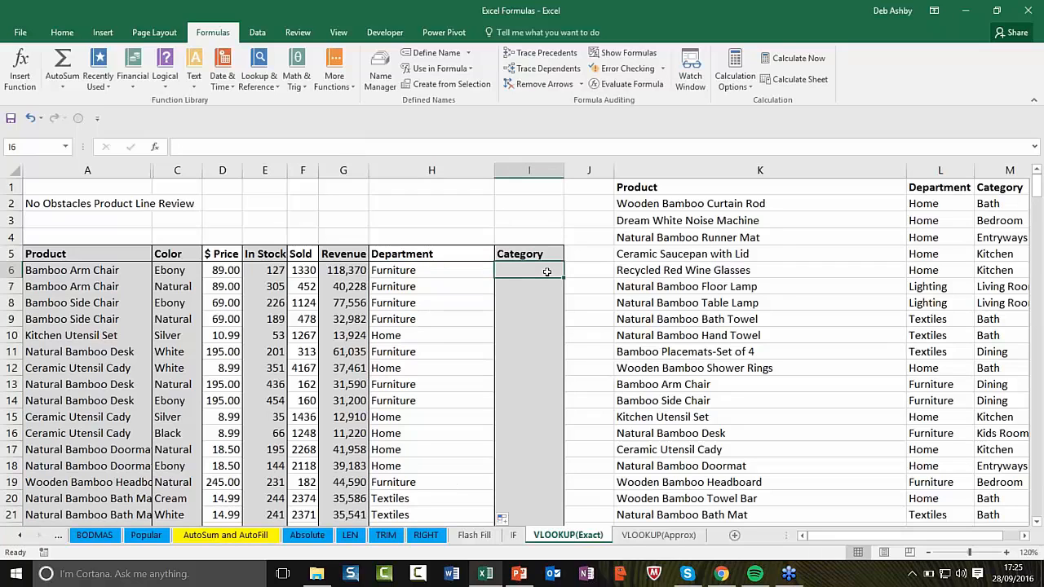
text(=)
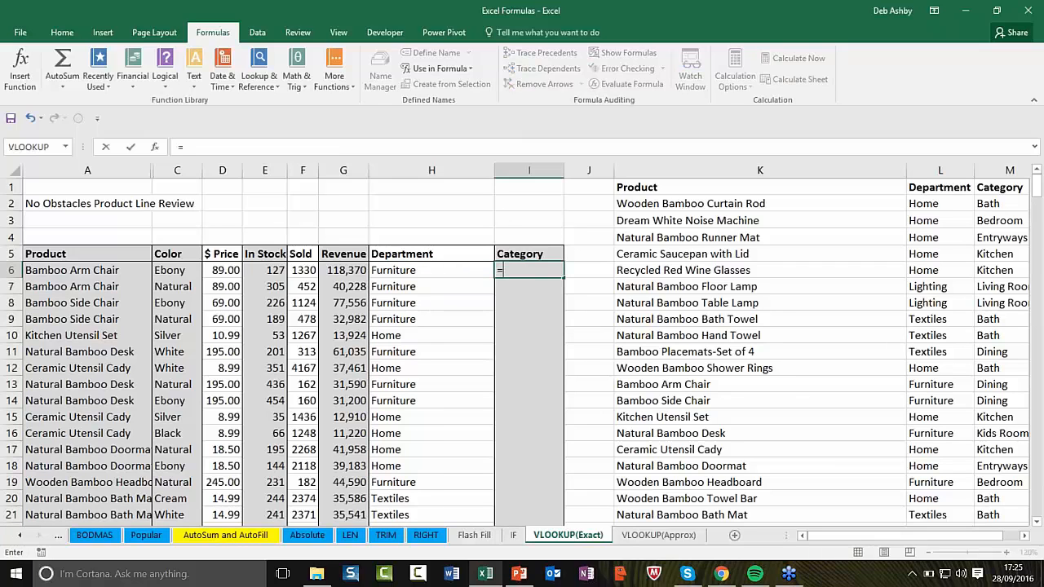
text(VLOOKUP()
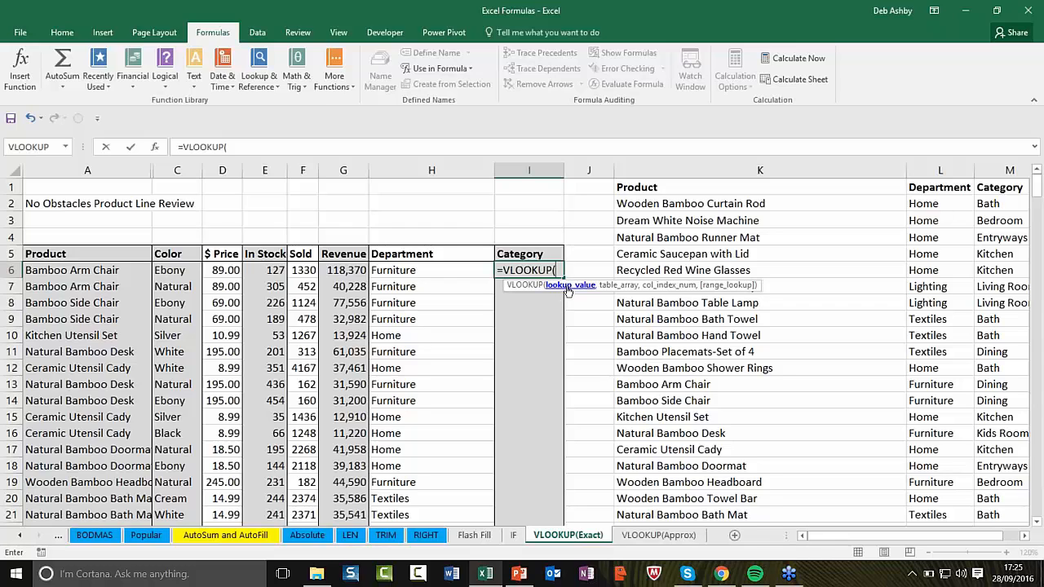
click(37, 270)
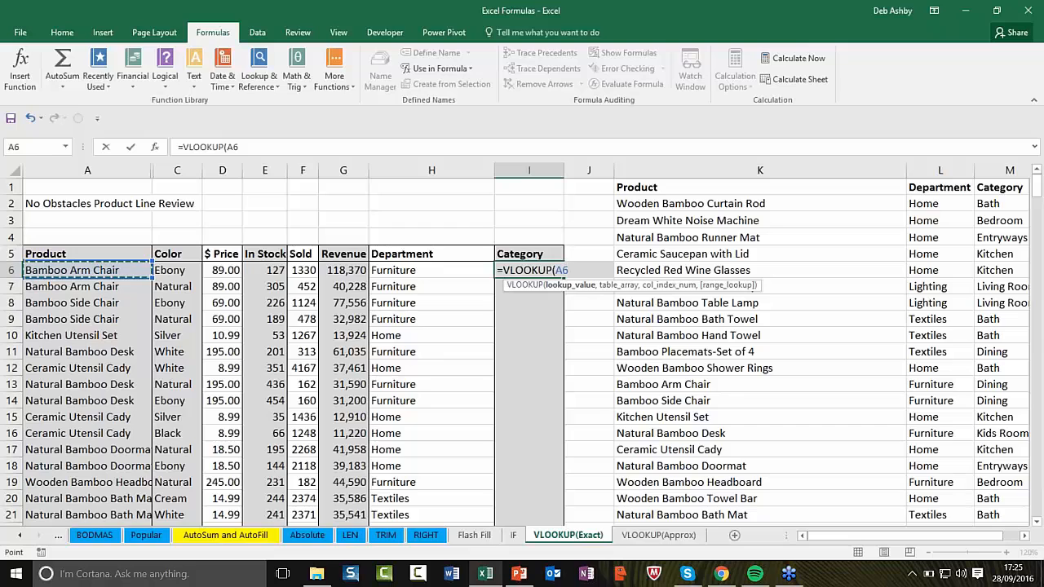
text(,)
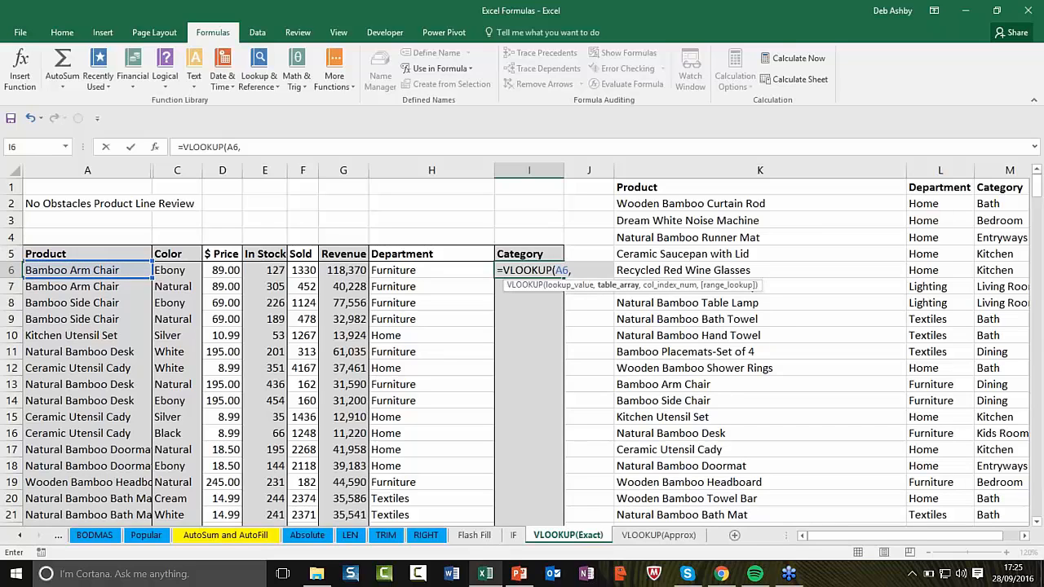
text(Dep)
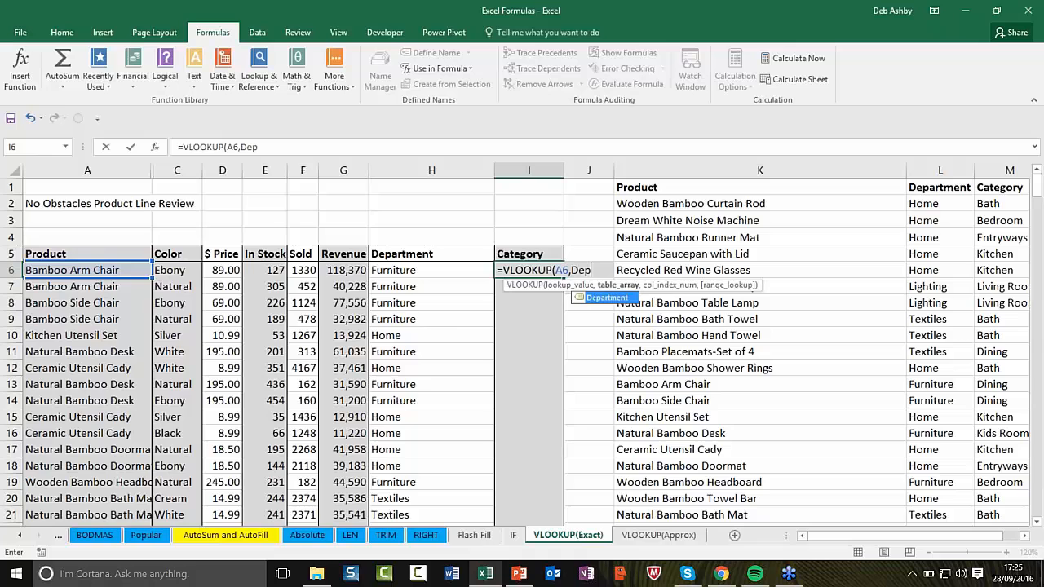
double_click(608, 298)
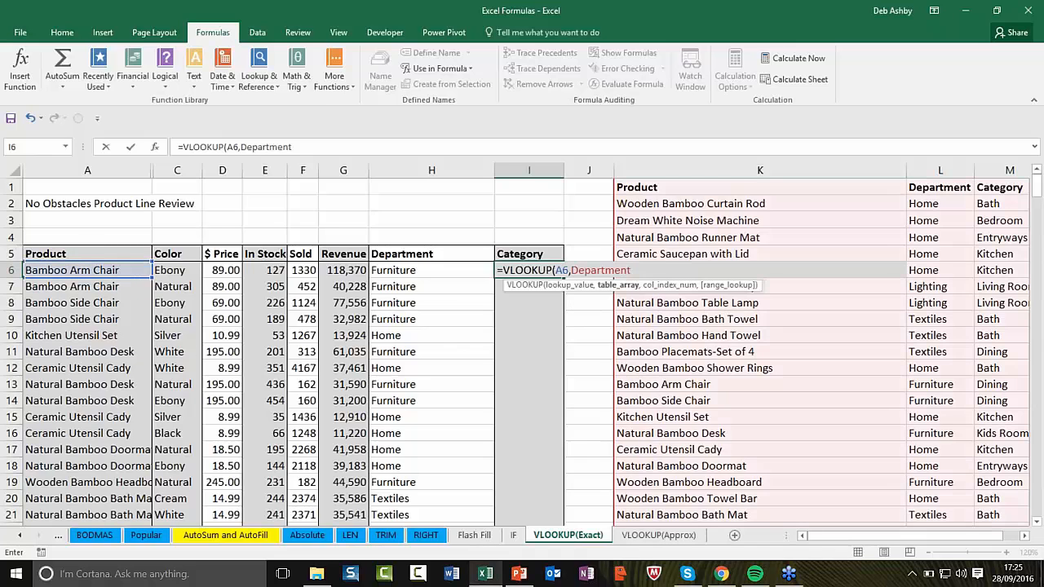
key(Return)
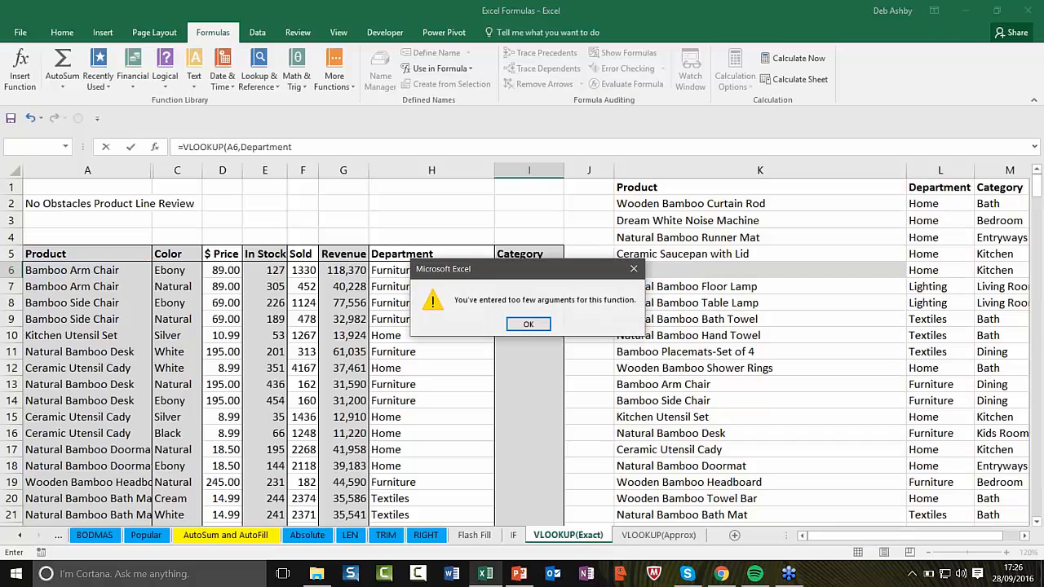
click(541, 327)
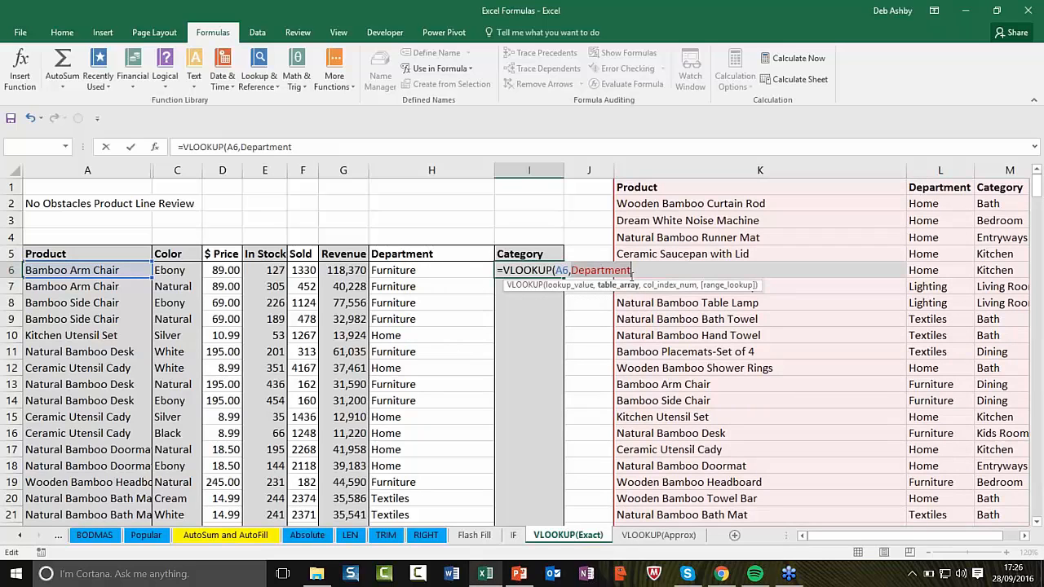
key(BackSpace)
key(BackSpace)
key(BackSpace)
key(BackSpace)
key(BackSpace)
key(BackSpace)
key(BackSpace)
key(BackSpace)
key(BackSpace)
key(BackSpace)
text(,)
key(BackSpace)
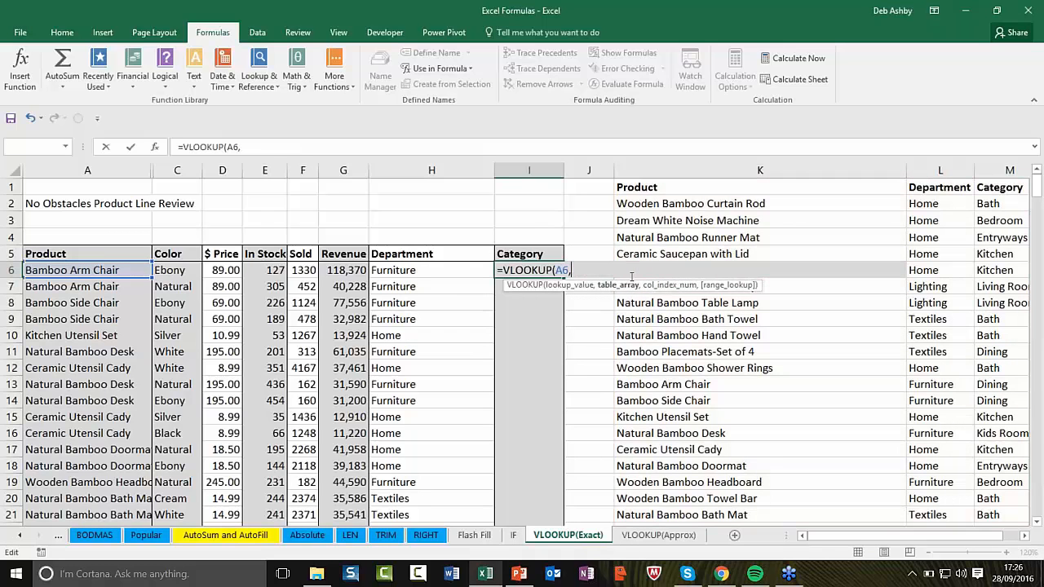
text(ED)
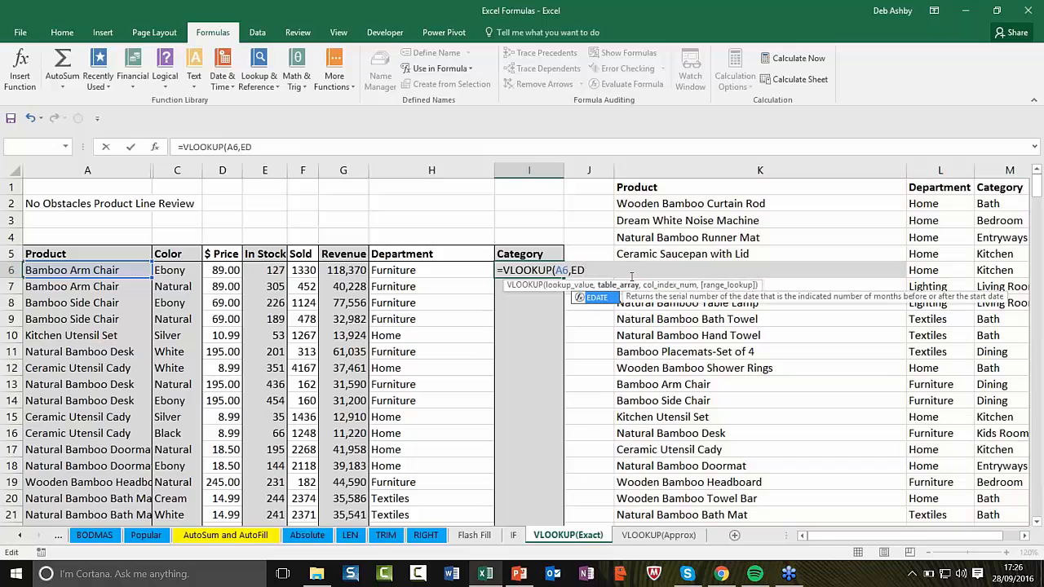
key(BackSpace)
key(BackSpace)
text(Depar)
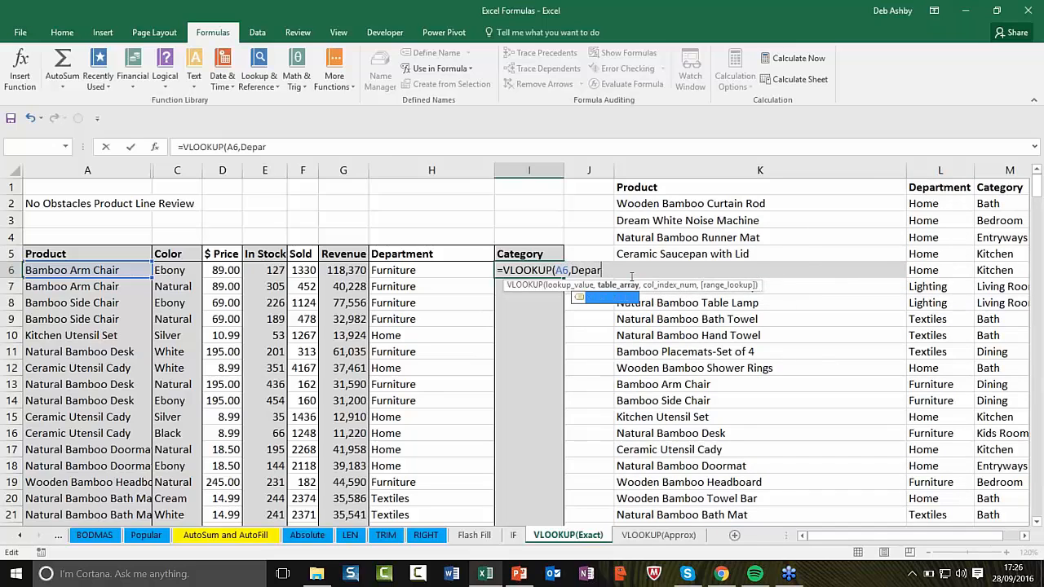
text(t,em)
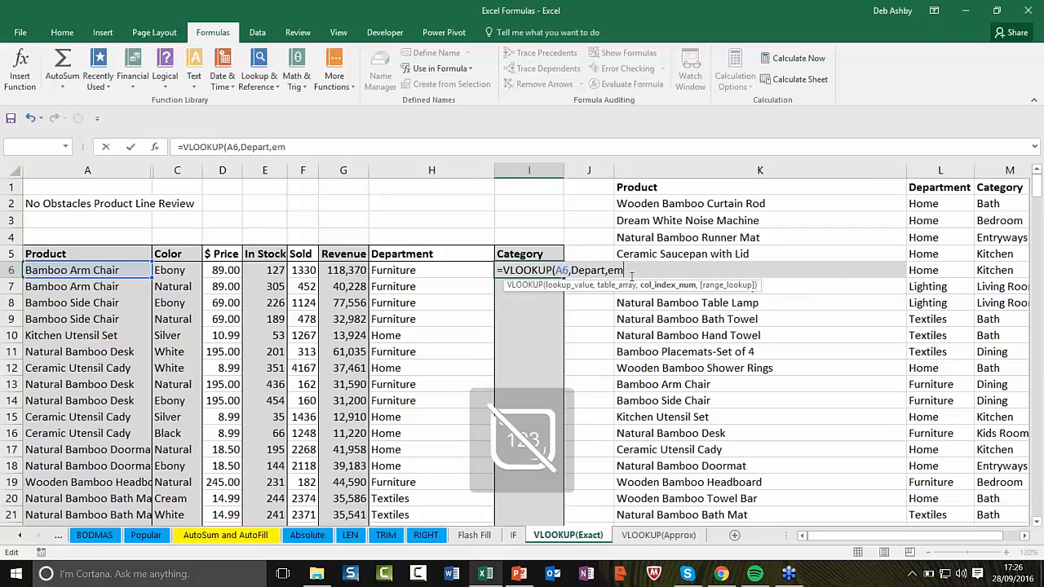
key(BackSpace)
key(BackSpace)
key(BackSpace)
text(ment)
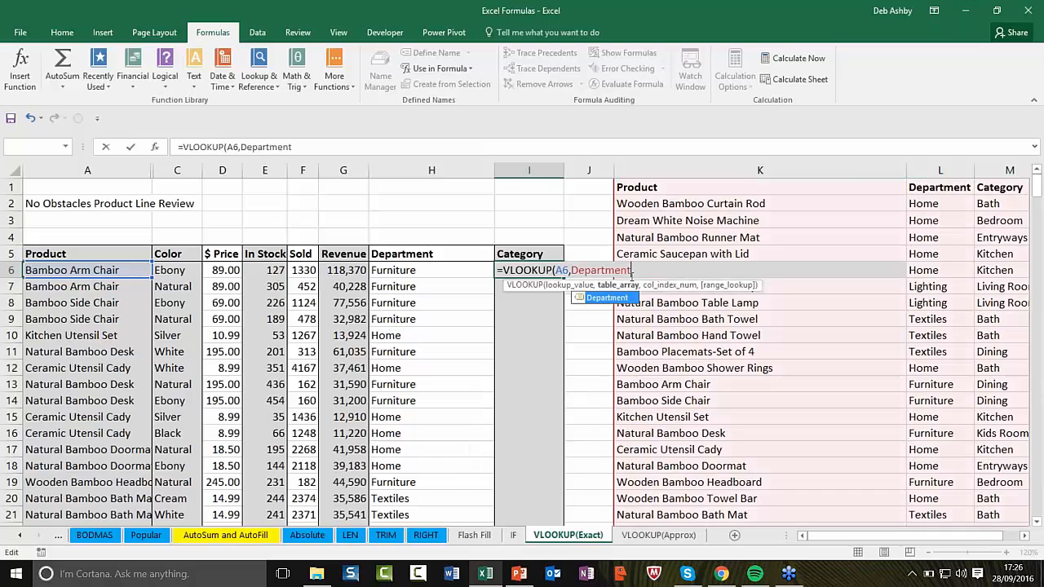
Step: Finish the I6 VLOOKUP formula with column index 3 and FALSE for an exact match
text(,)
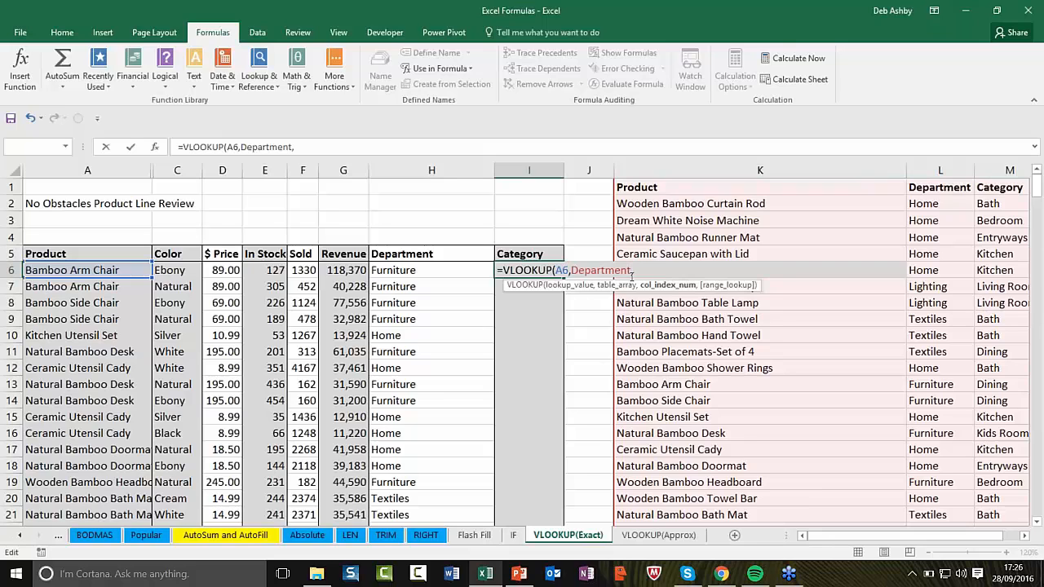
text(3,fa)
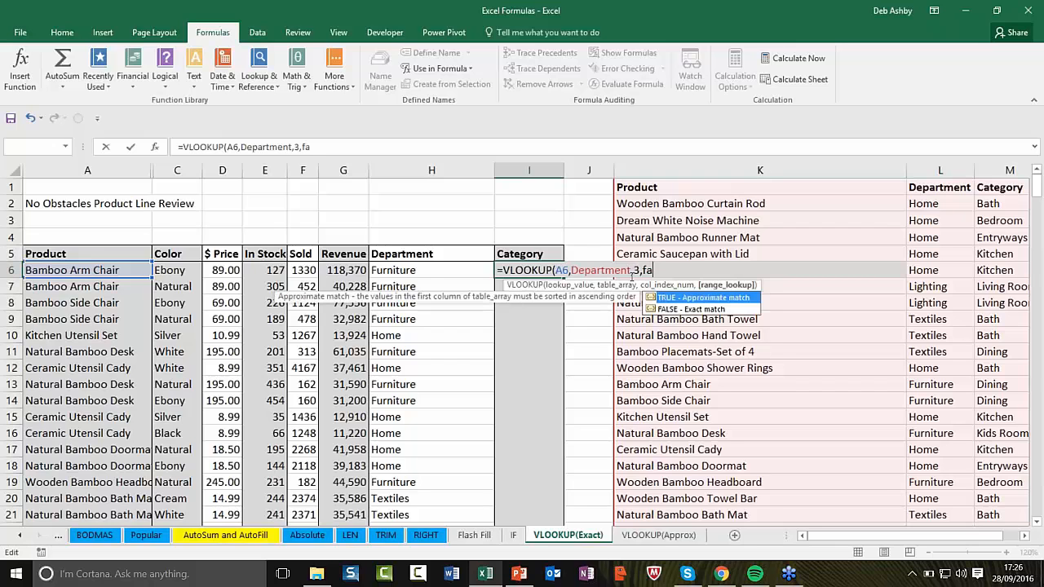
text(lse))
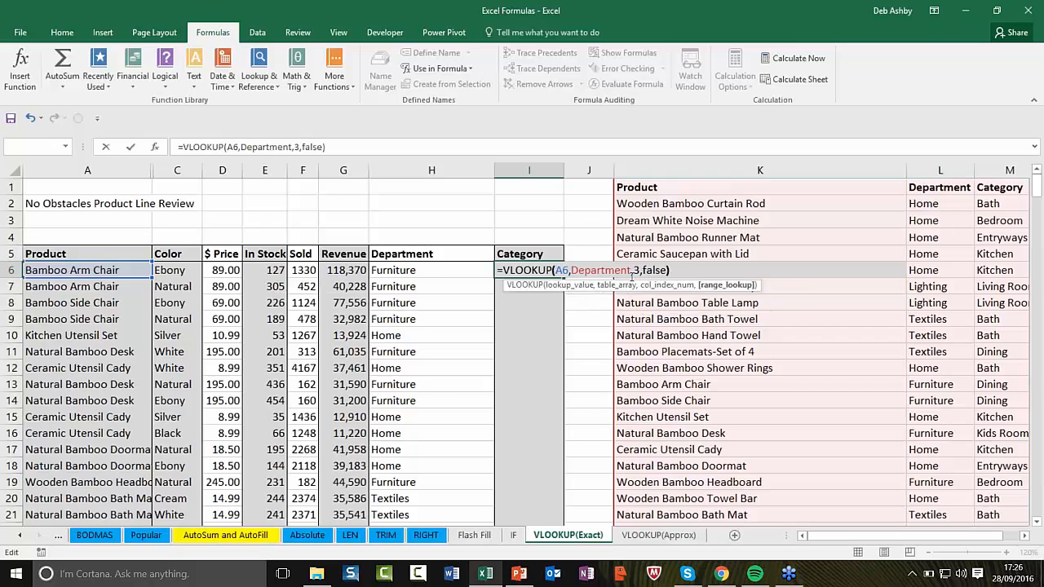
key(Return)
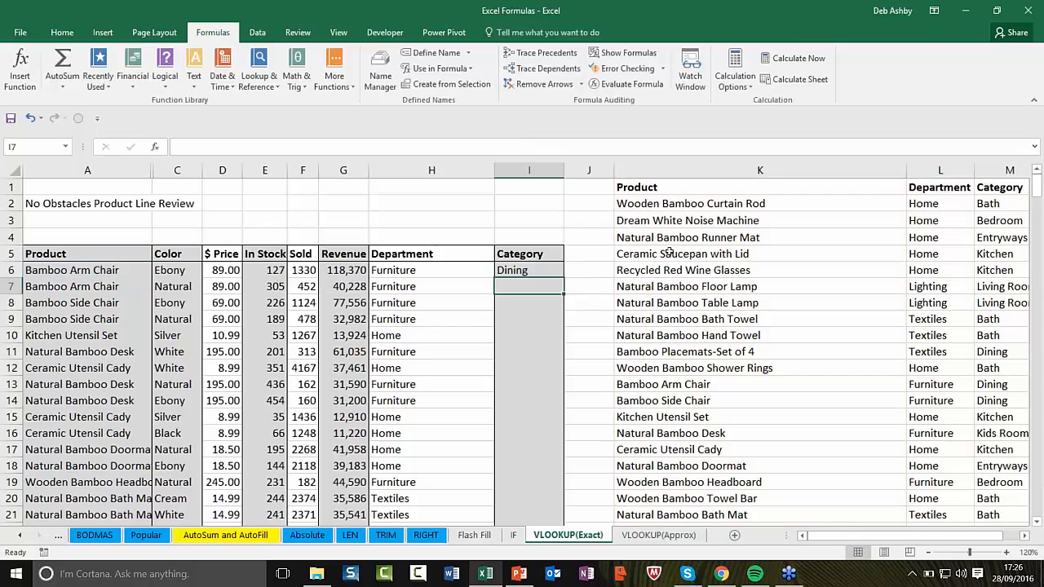
Step: Fill the VLOOKUP formula from I6 down the whole Category column
click(558, 275)
double_click(563, 279)
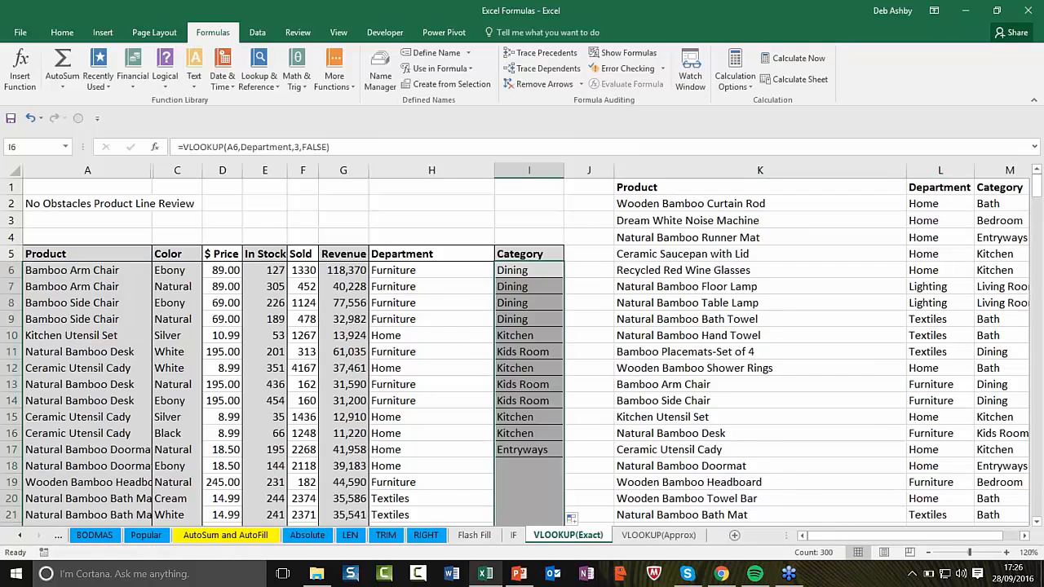
click(816, 335)
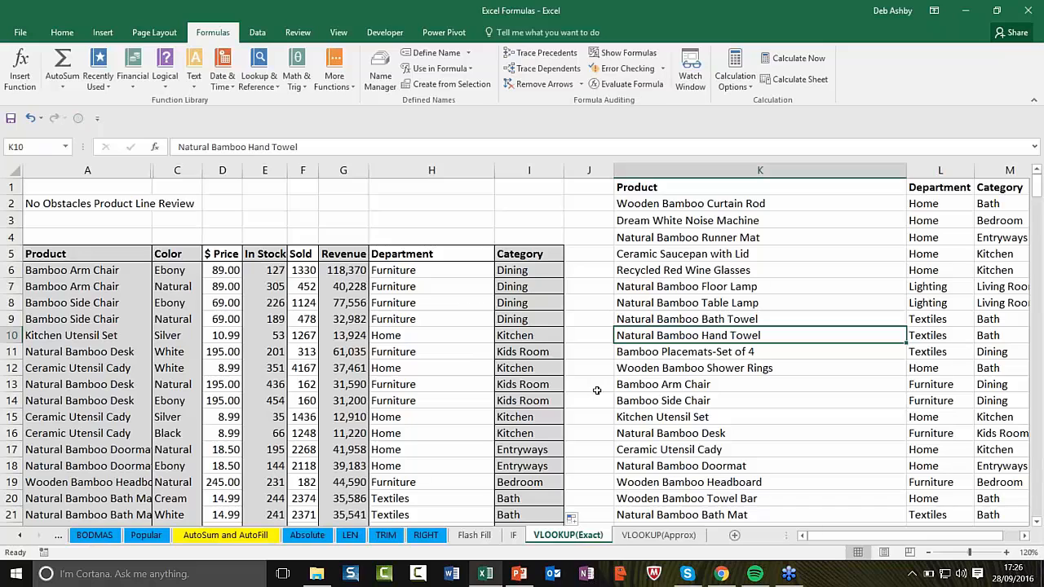
Step: Open the VLOOKUP(Approx) sheet and examine the Adj. Total formulas in column F from row 3 to row 13
click(651, 536)
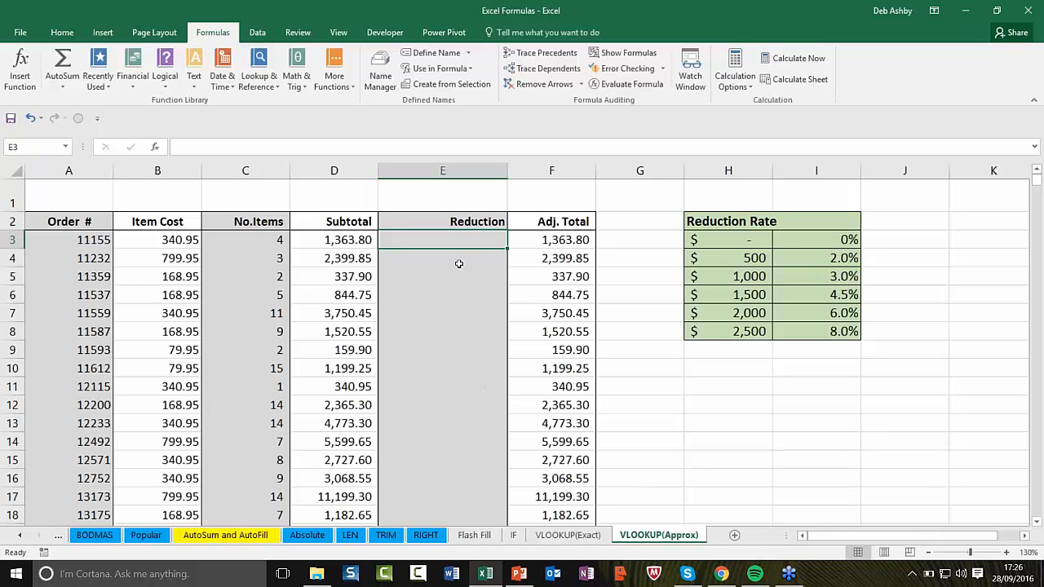
mouse_move(457, 245)
mouse_down()
mouse_move(451, 401)
mouse_move(465, 240)
mouse_up()
click(572, 248)
key(Down)
key(Down)
key(Down)
key(Down)
key(Down)
key(Down)
key(Down)
key(Down)
key(Down)
key(Down)
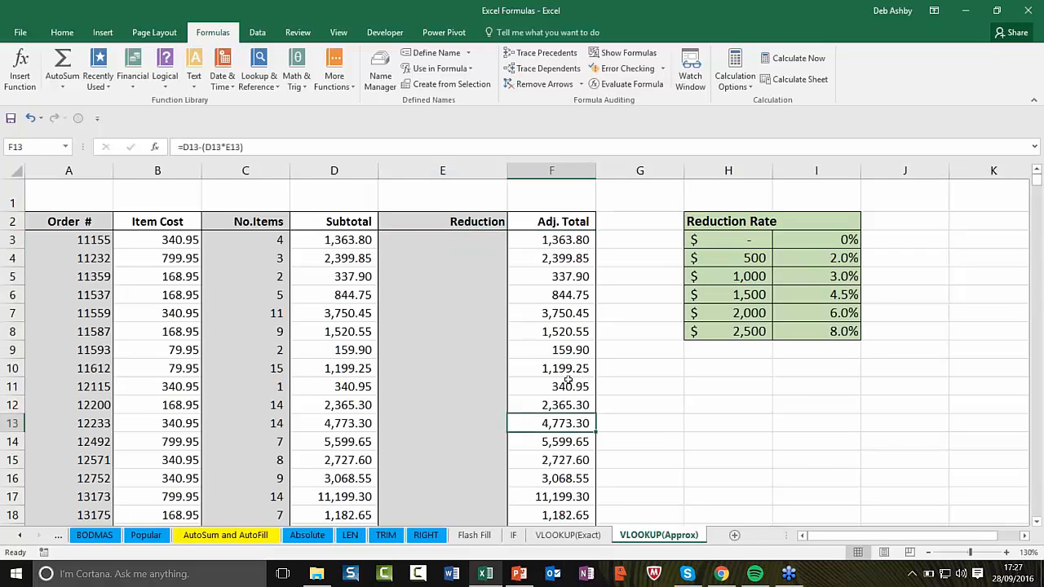
Step: Examine the Adj. Total formulas in column F, the empty Reduction cells and the Subtotal formula in D3
click(571, 283)
click(564, 421)
click(474, 243)
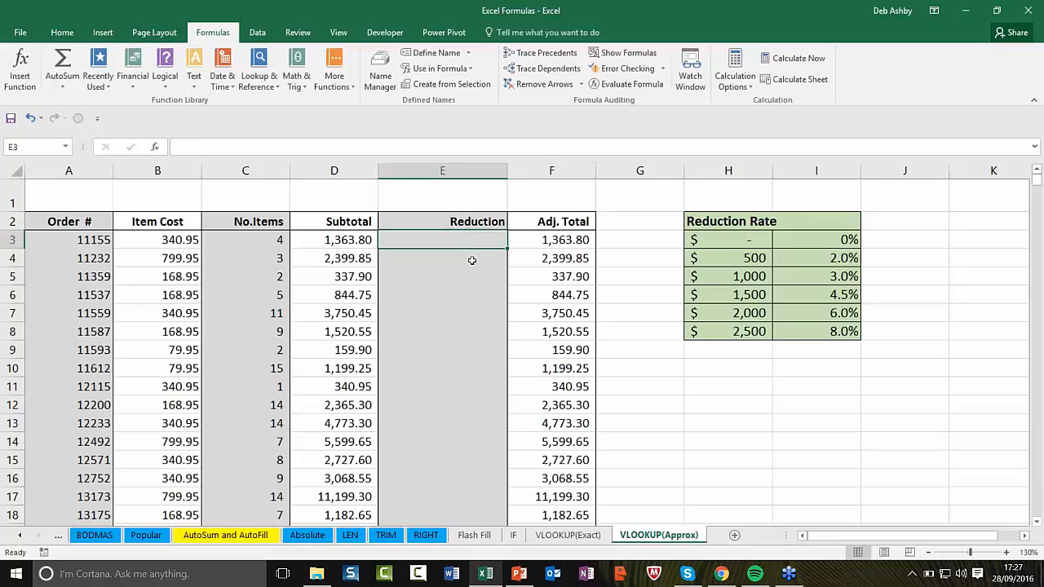
click(471, 333)
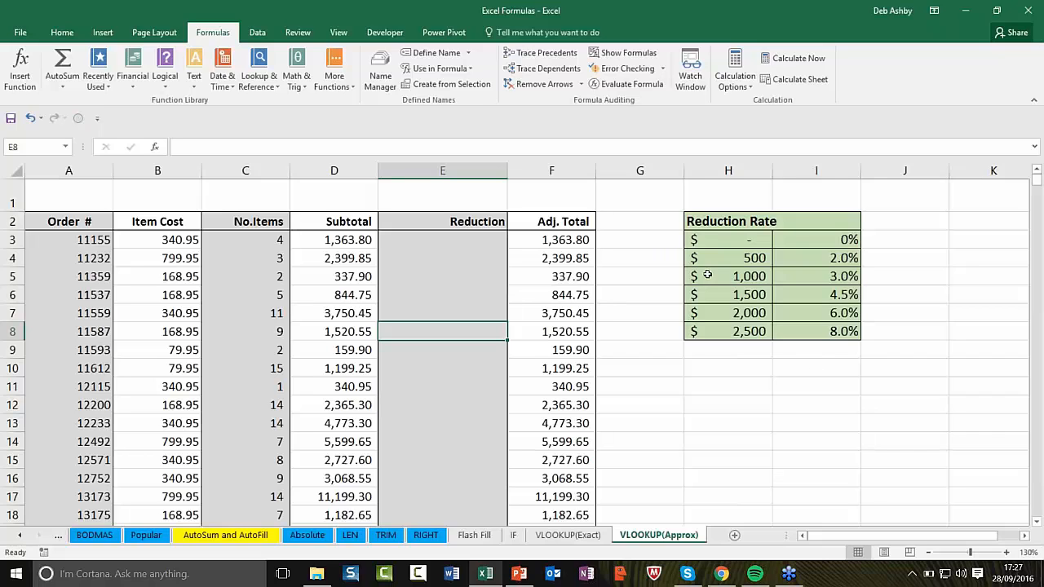
click(349, 239)
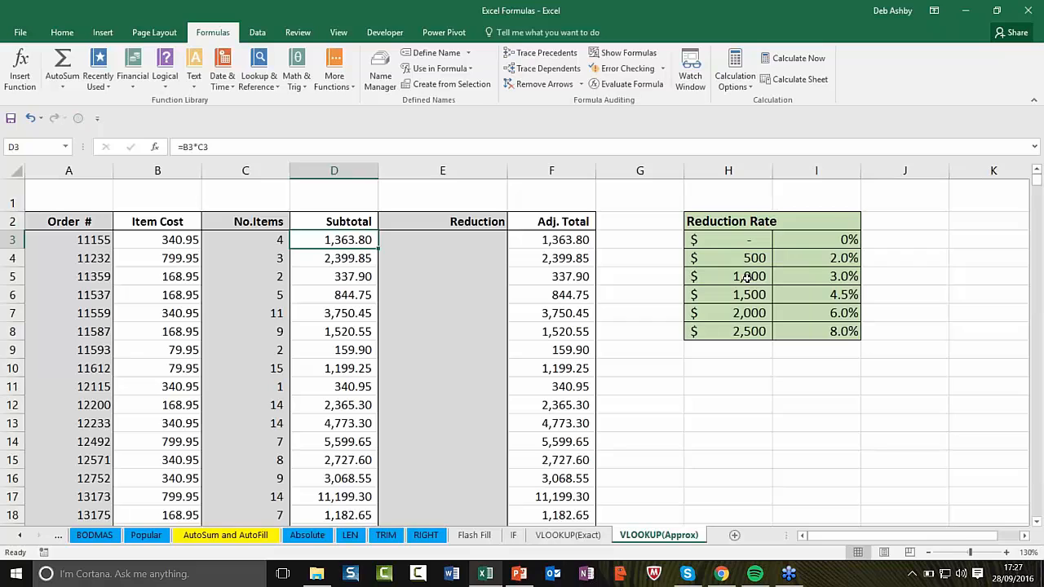
click(442, 243)
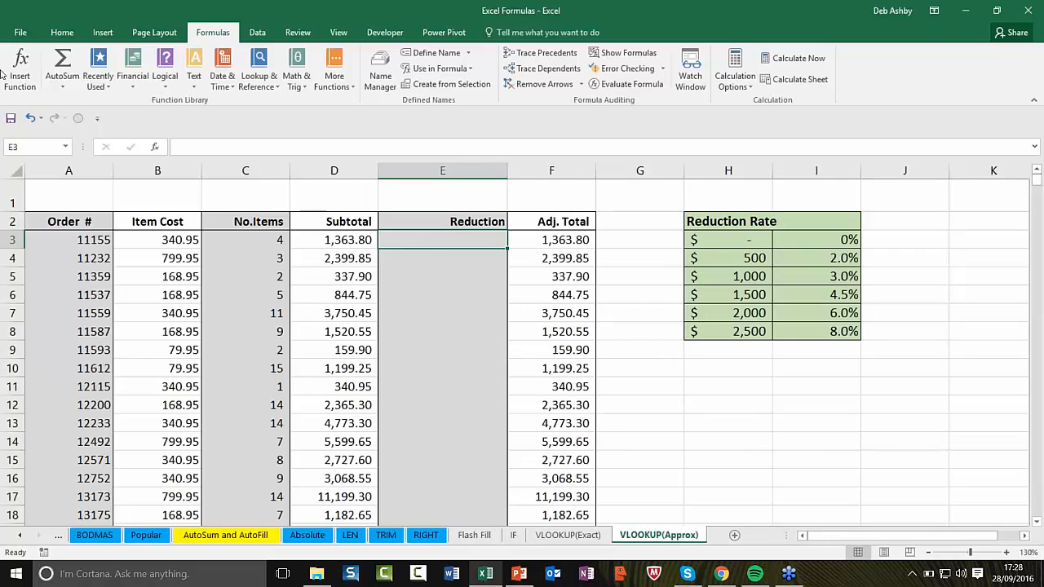
click(171, 89)
click(259, 81)
click(258, 82)
click(309, 400)
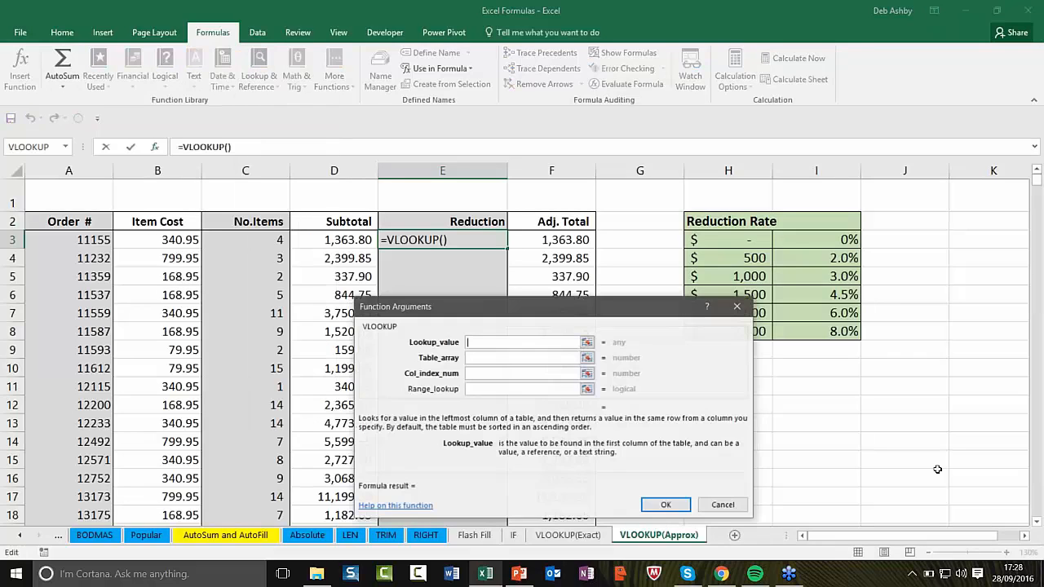
click(737, 306)
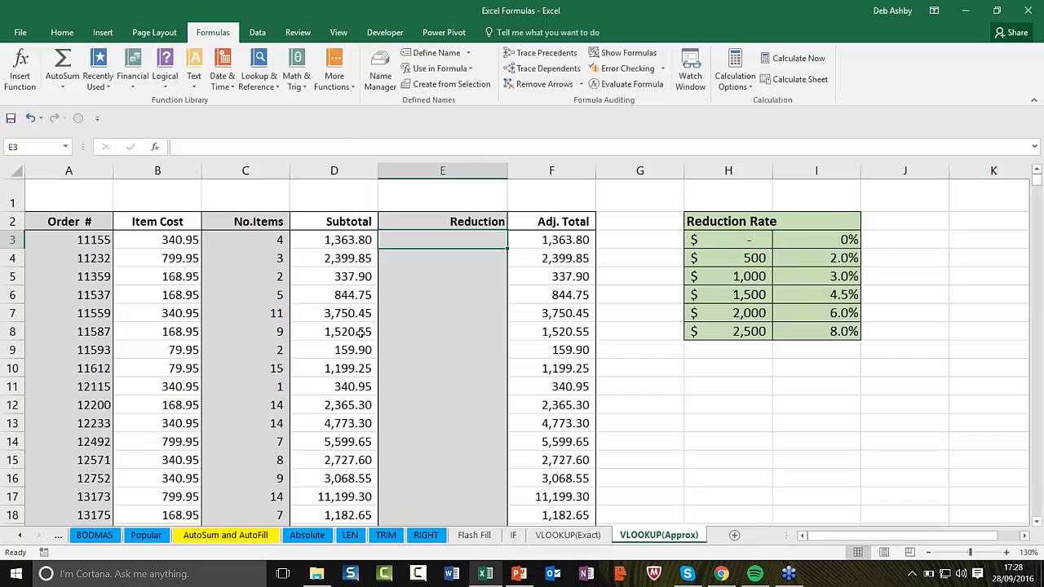
Step: Select the whole order table, headers included, and name the range Orders
click(344, 295)
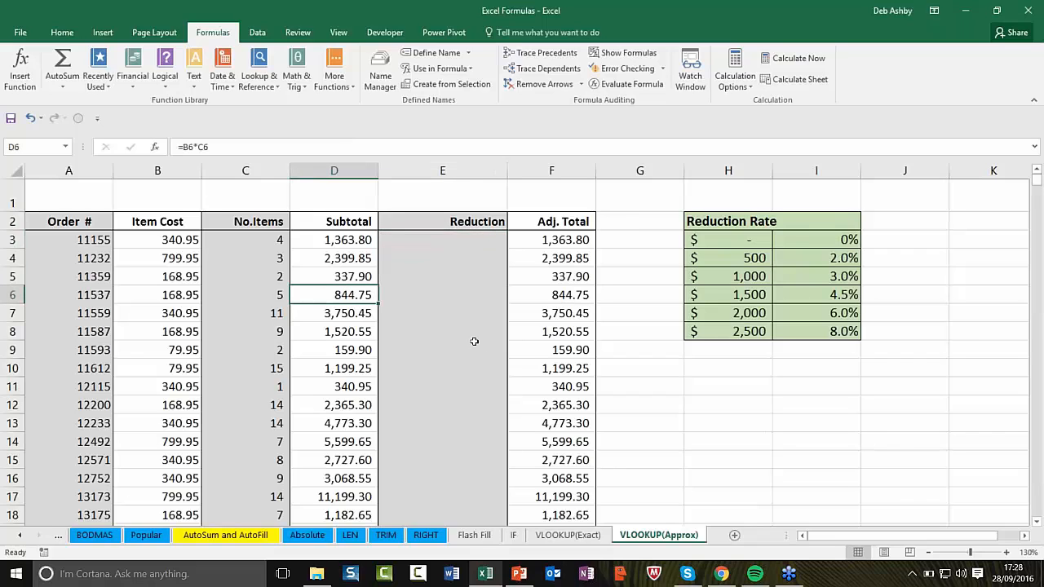
key(ctrl+a)
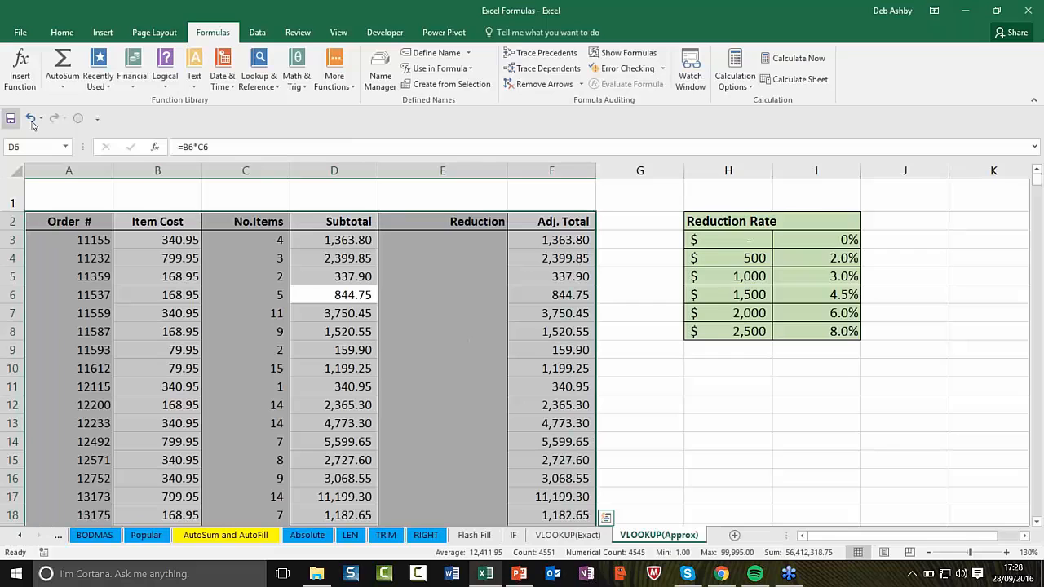
click(44, 145)
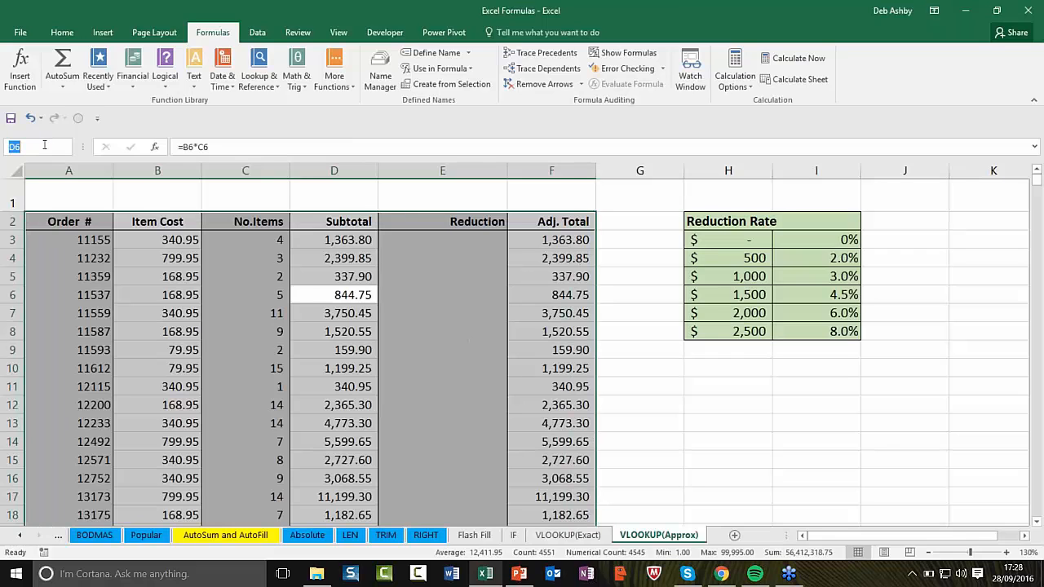
text(Orders)
key(Return)
Step: Select the Reduction Rate table H2:I8 and name the range Reduction
click(751, 241)
key(ctrl+a)
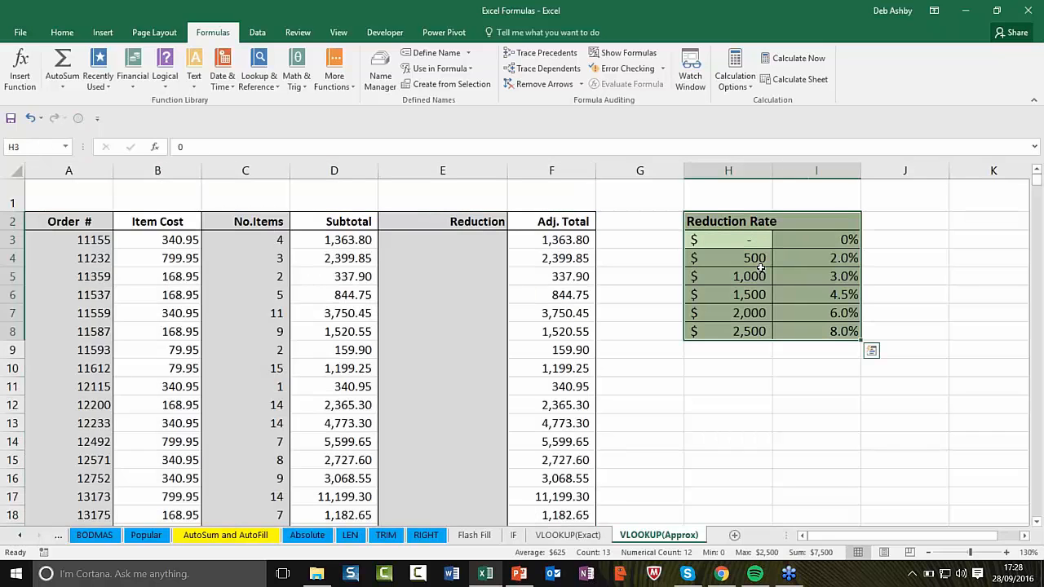
click(36, 143)
text(Reduction)
key(Return)
Step: Start a VLOOKUP formula in E3 with D3 as the lookup value and the named range Reduction as the table array
click(400, 313)
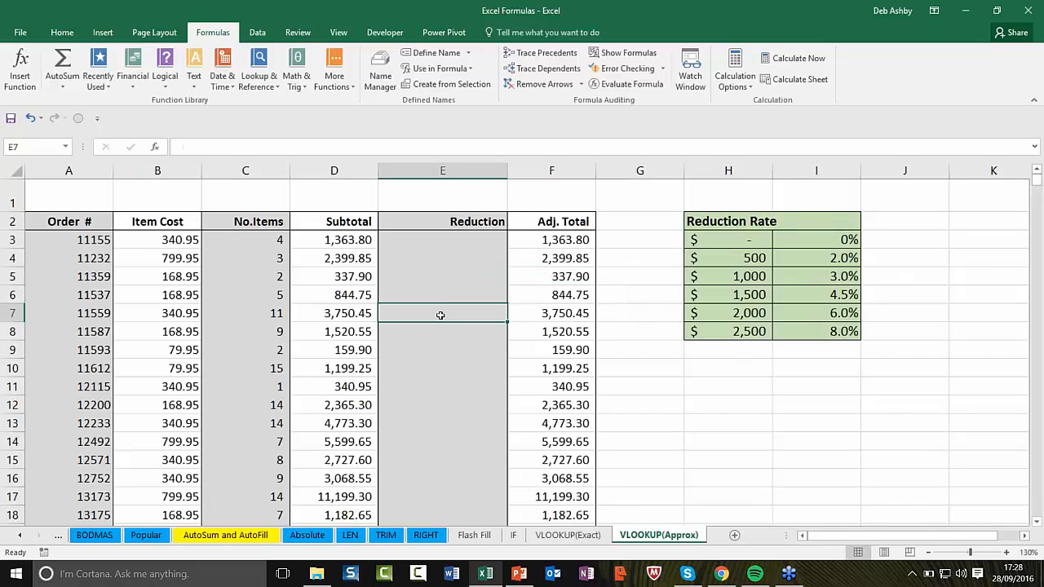
click(448, 275)
click(462, 235)
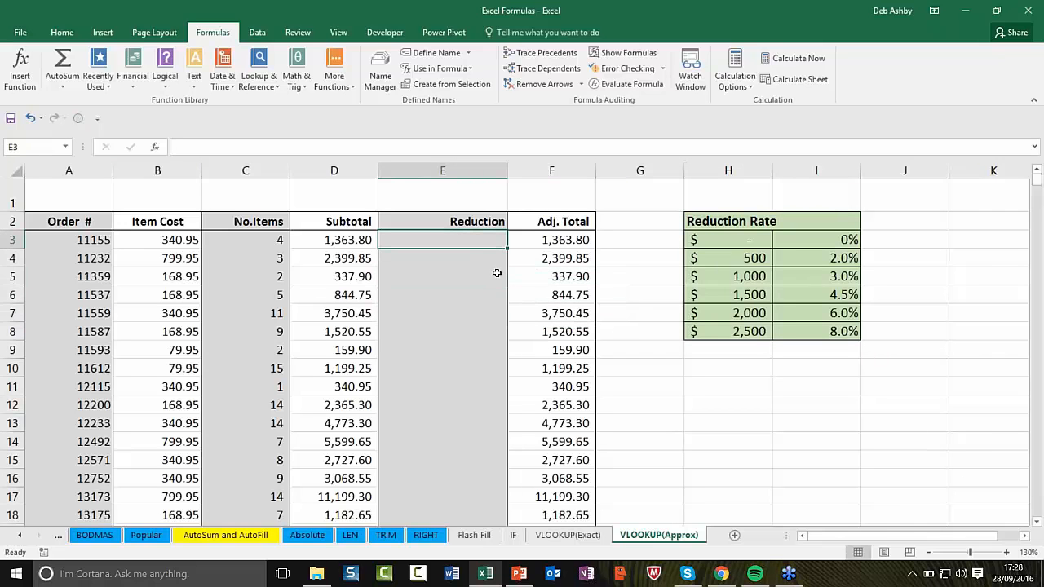
click(258, 80)
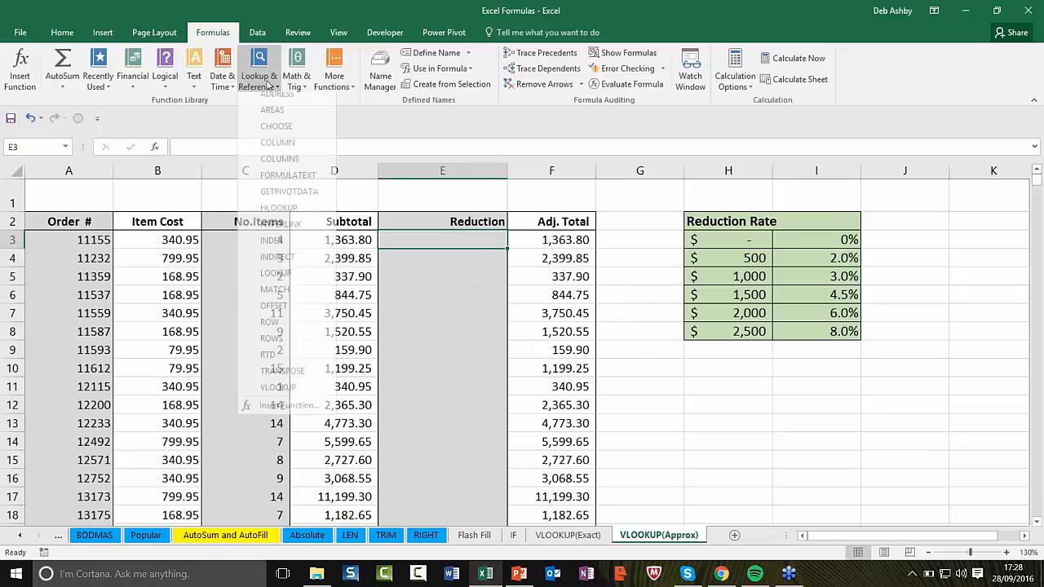
click(277, 398)
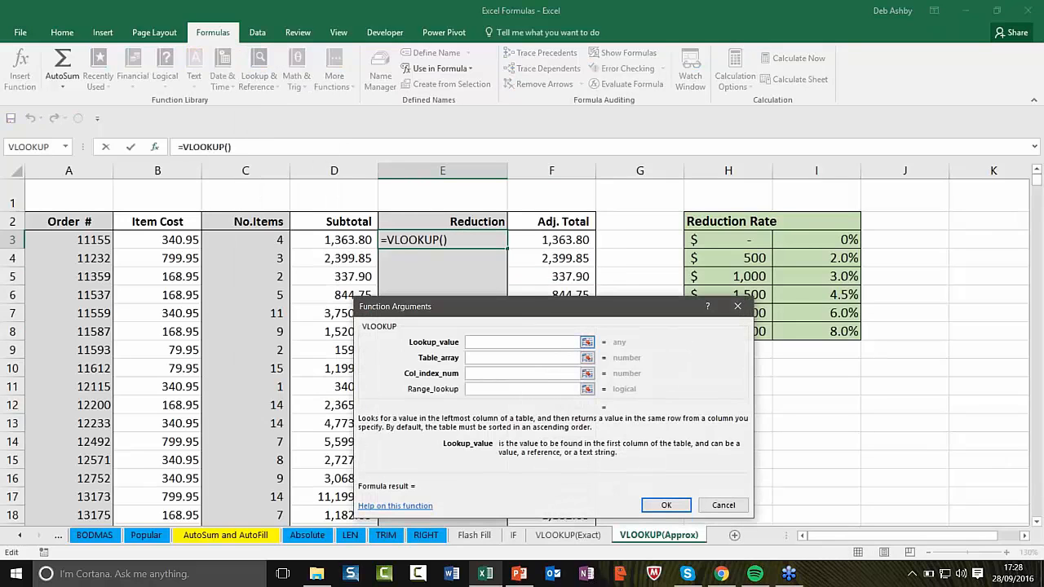
drag(538, 305, 516, 332)
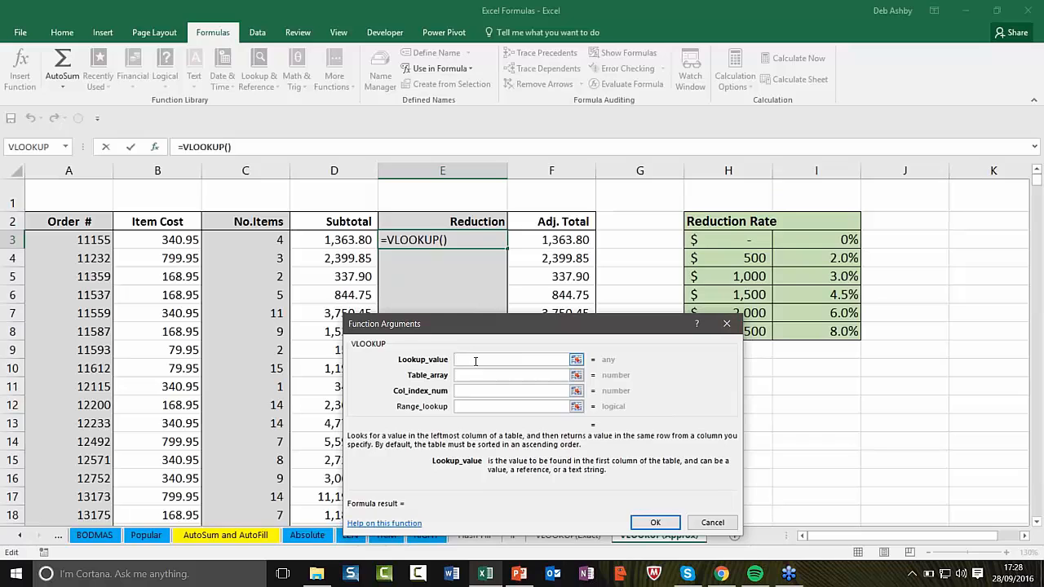
click(342, 240)
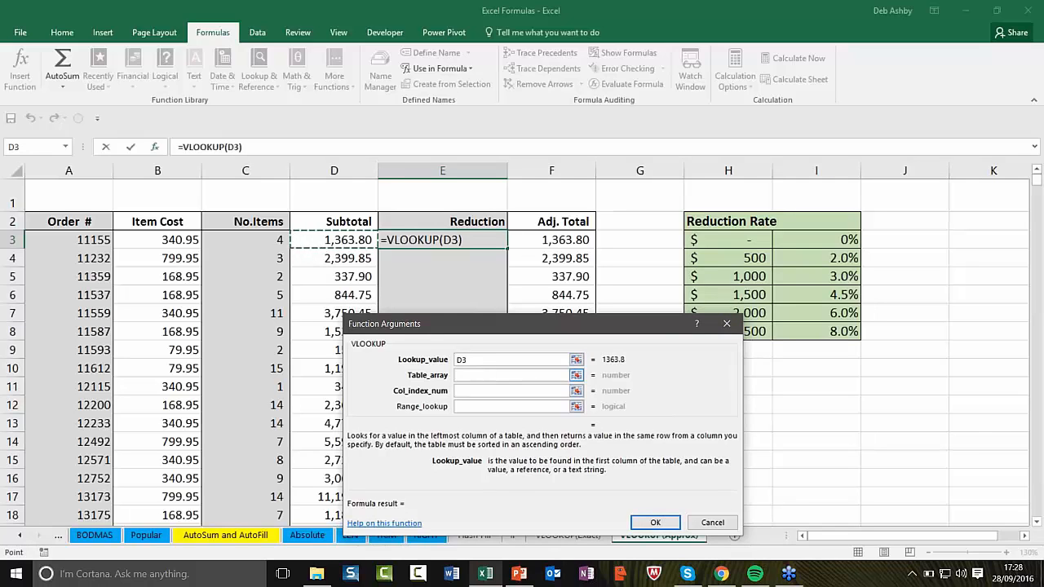
click(510, 375)
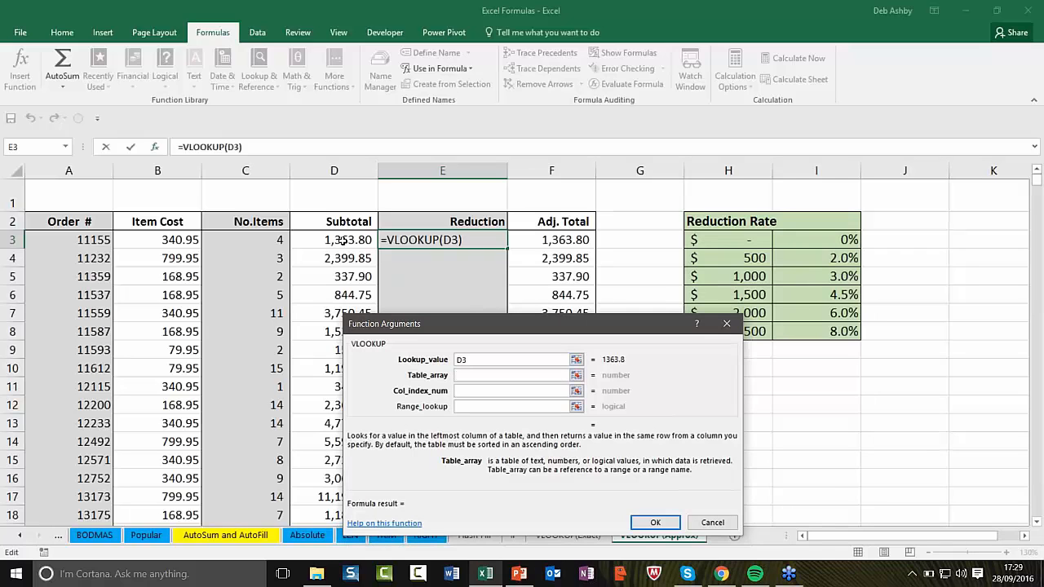
text(Reduction)
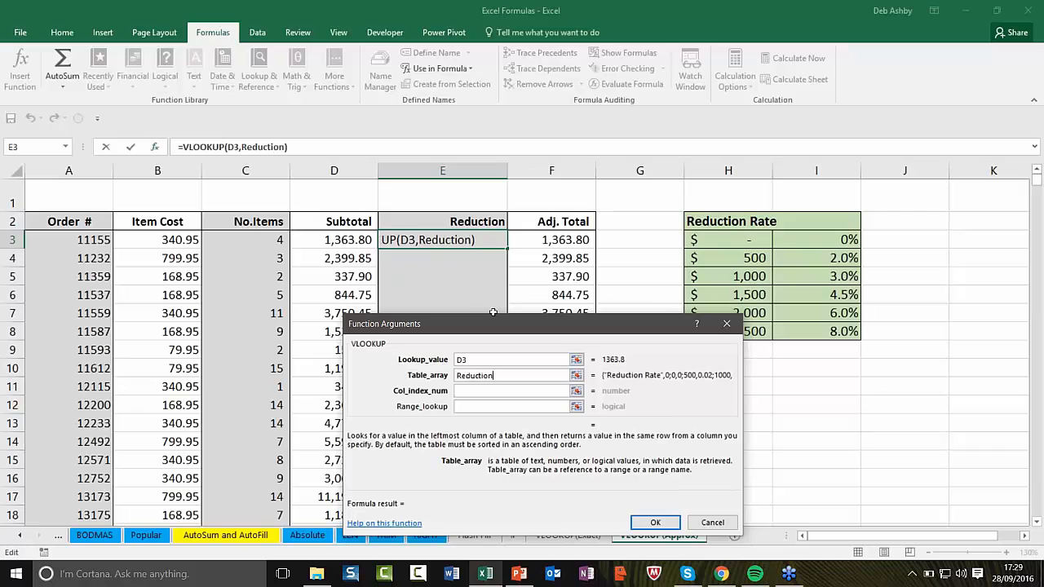
Step: Finish the E3 VLOOKUP formula with column index 2 and TRUE for an approximate match
key(Tab)
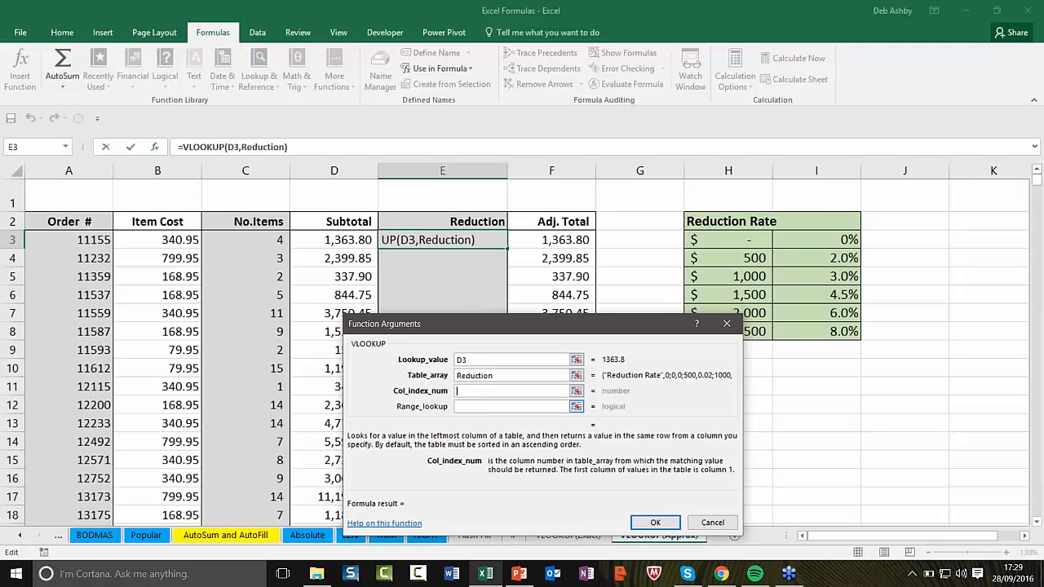
text(2)
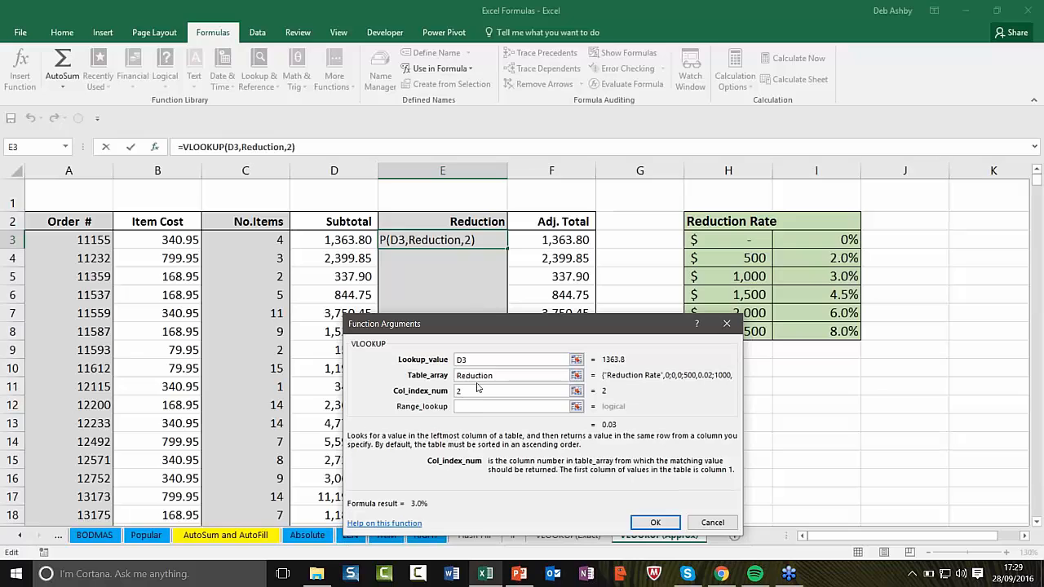
key(Tab)
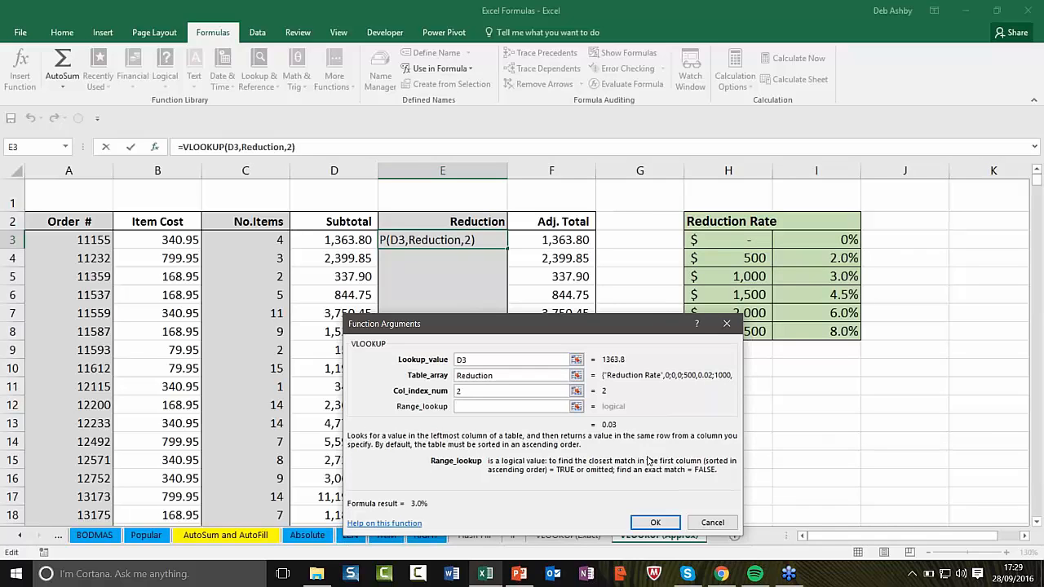
text(true)
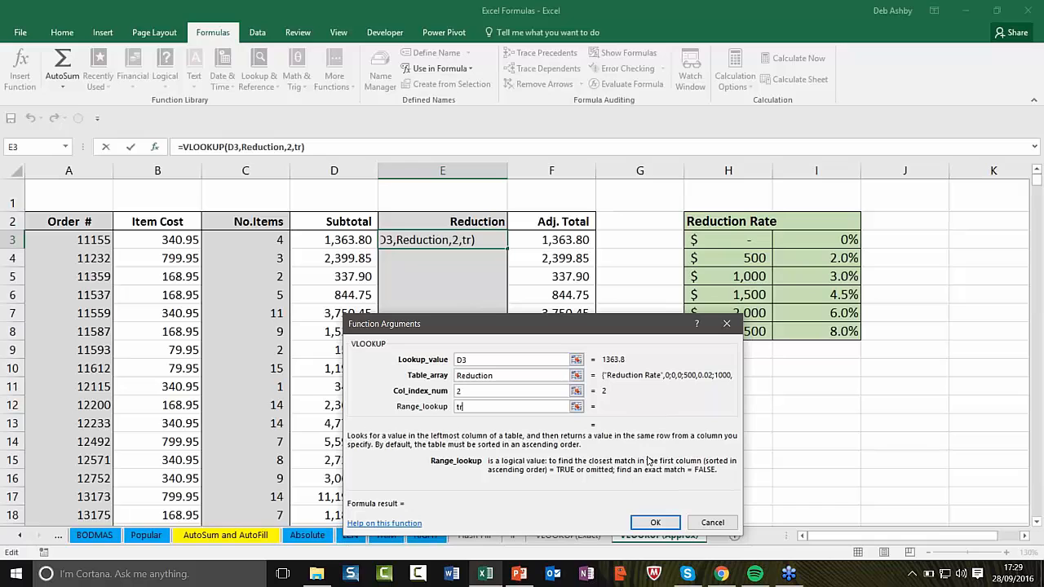
click(655, 522)
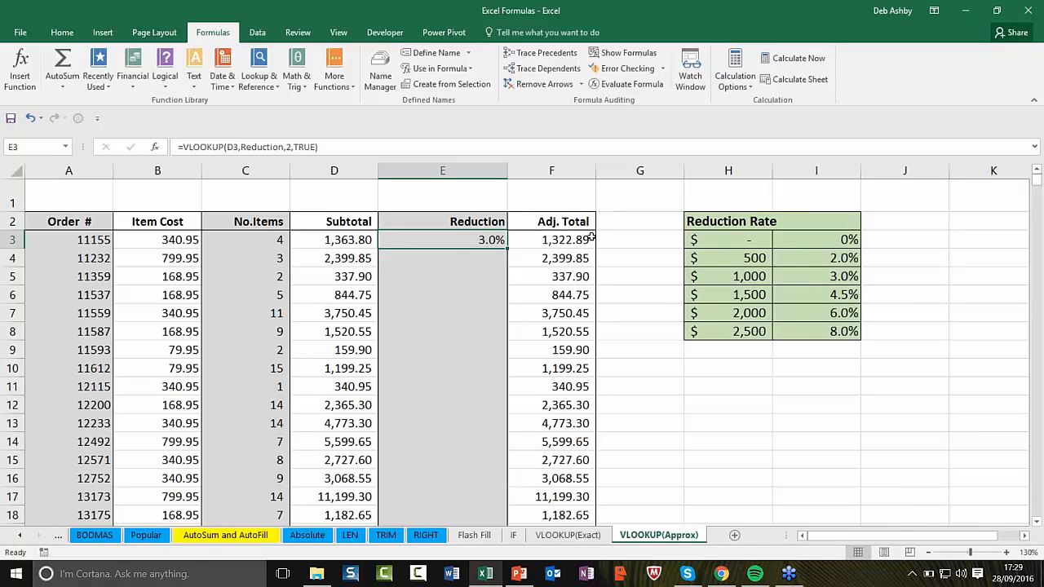
Step: Enter the formula =VLOOKUP(D4,Reduction,2,TRUE) directly in cell E4
click(454, 263)
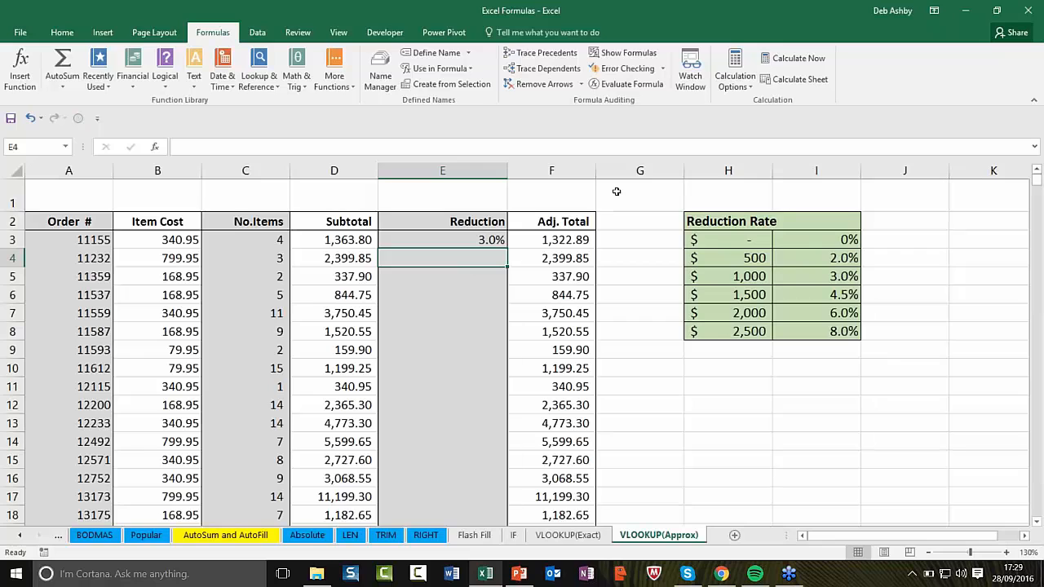
text(=VLOO)
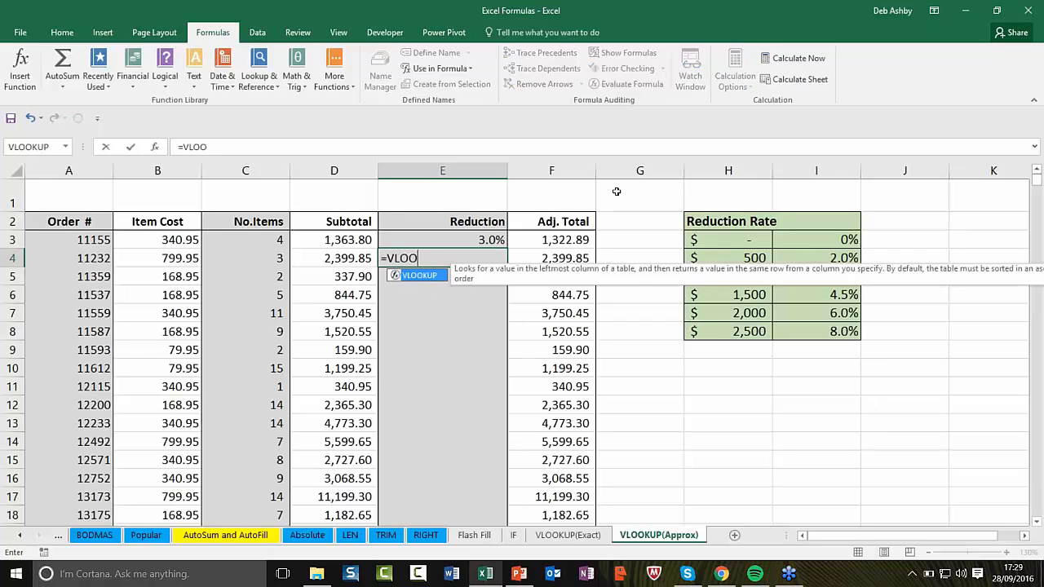
text(KUP()
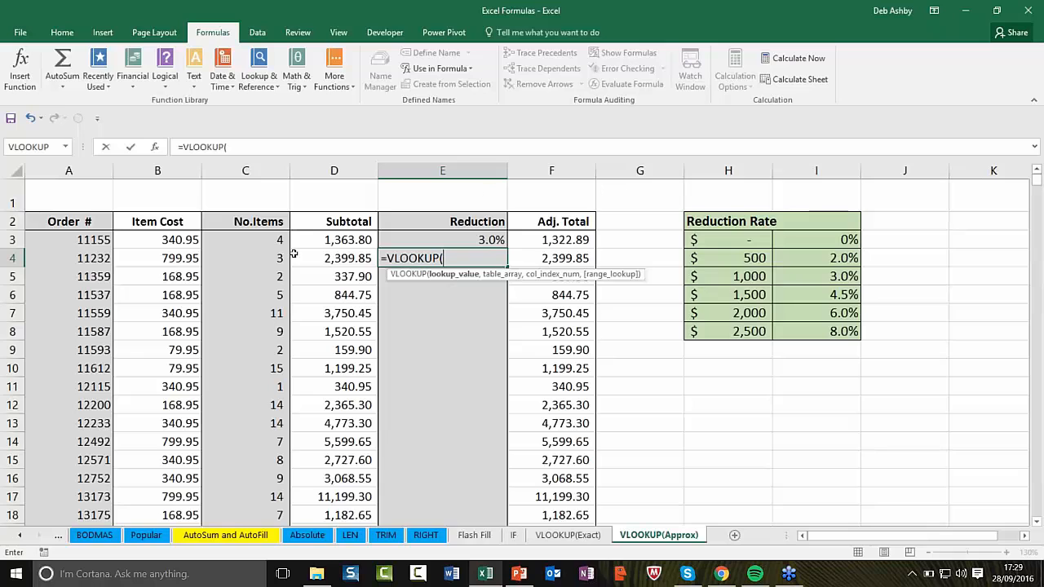
click(336, 257)
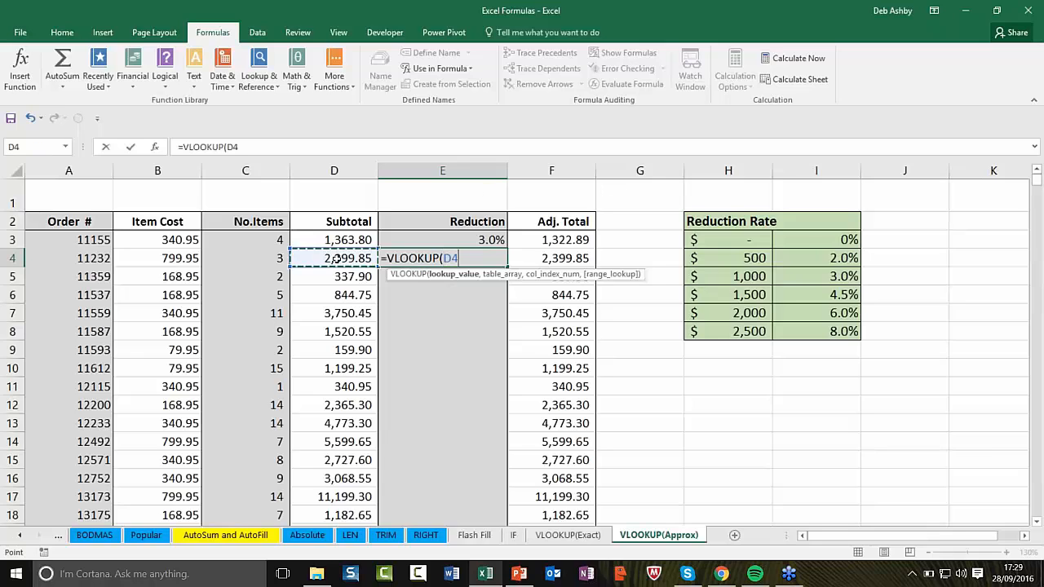
text(,)
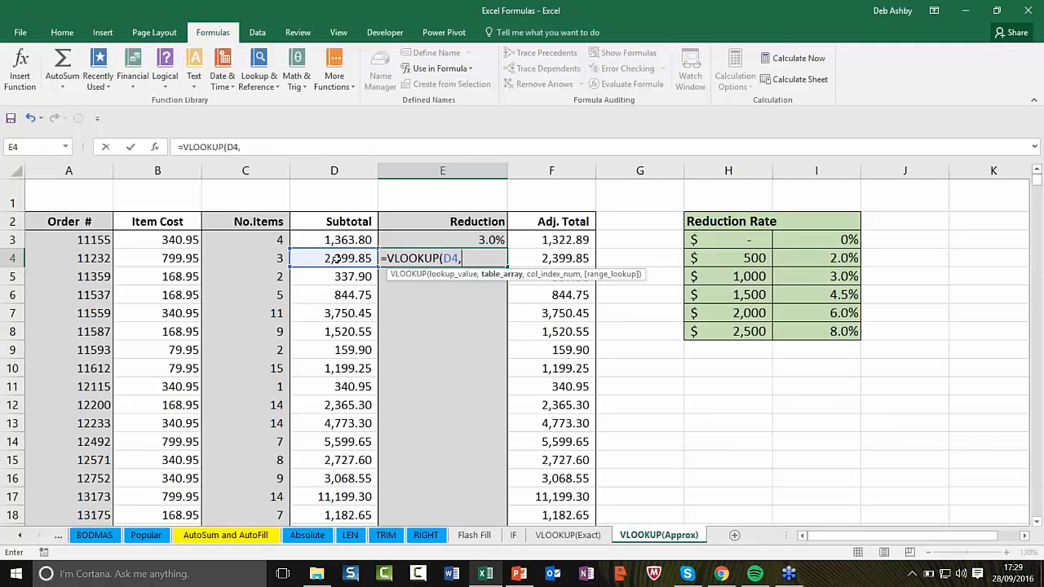
text(Reduction)
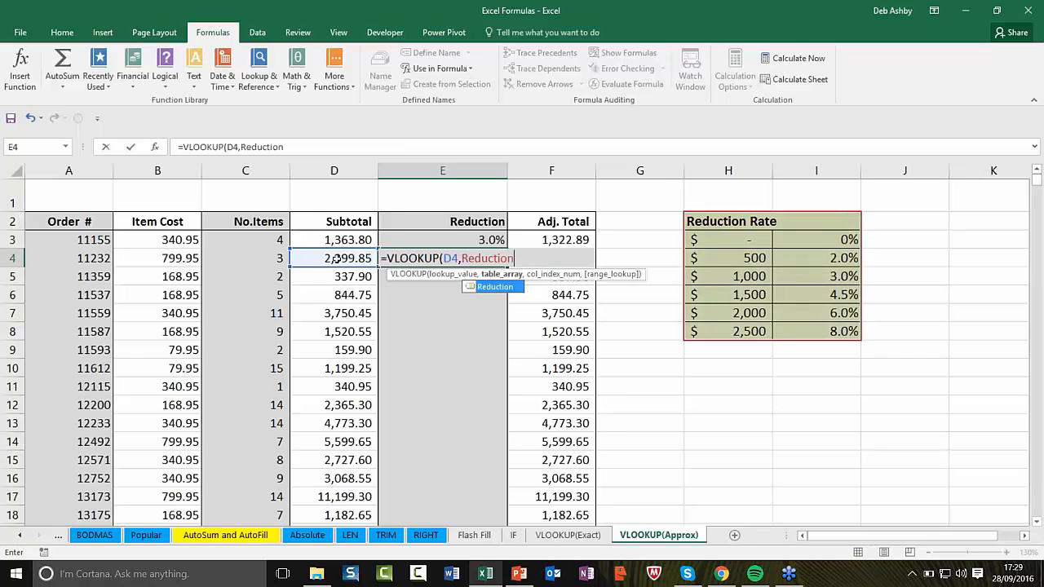
text(,)
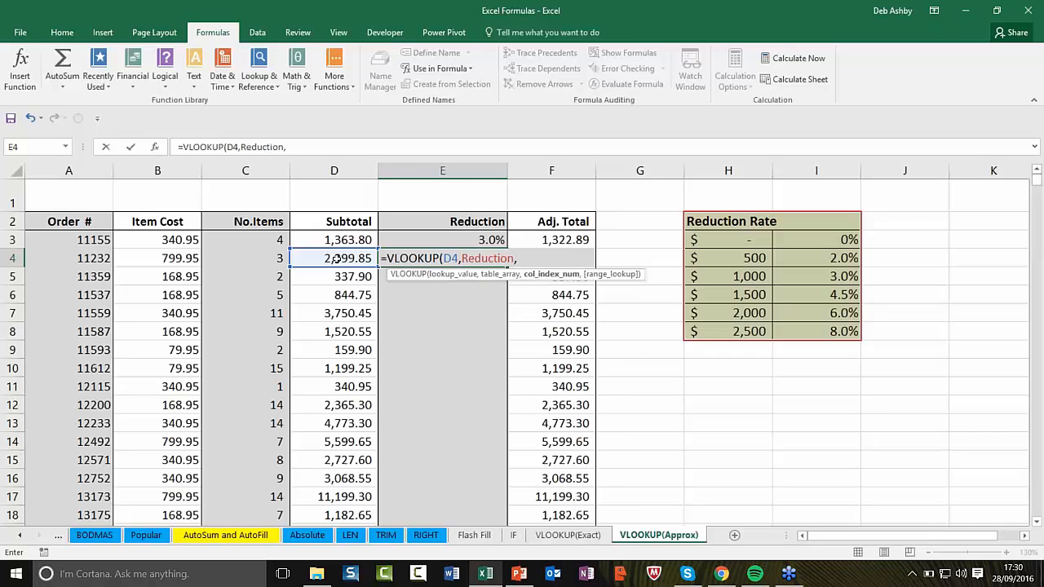
text(2,tr)
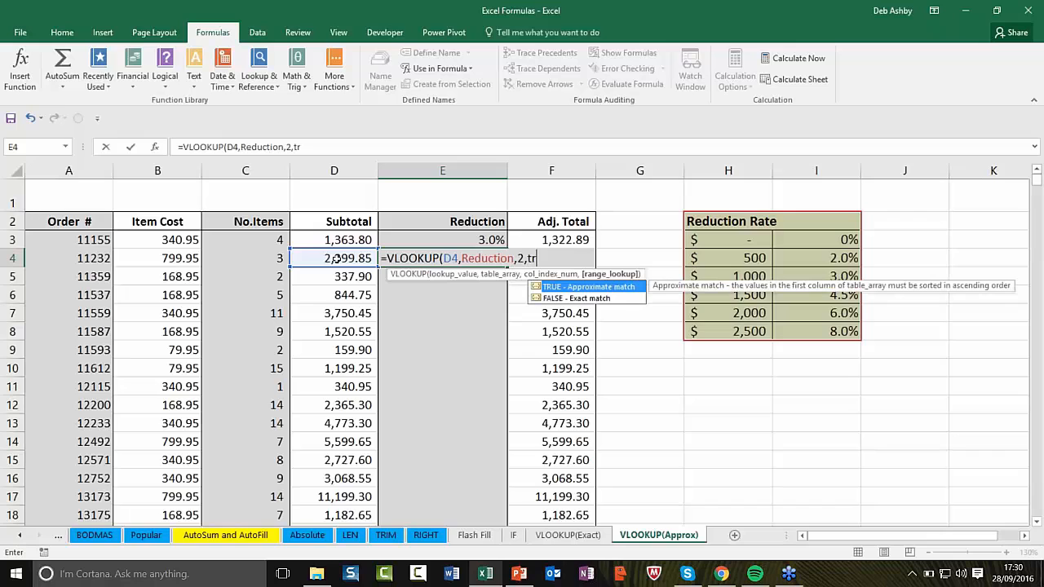
text(ue))
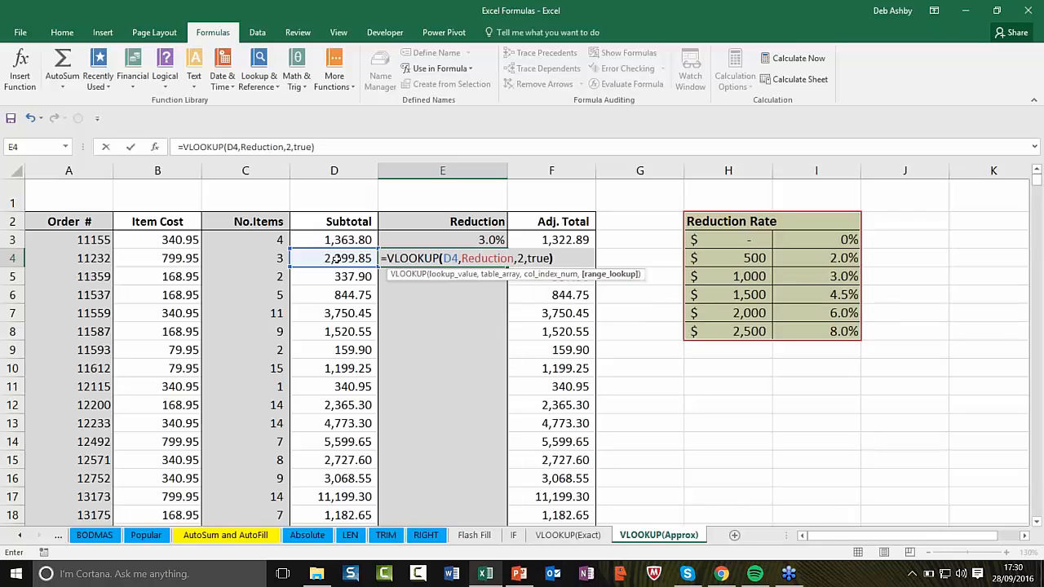
key(Return)
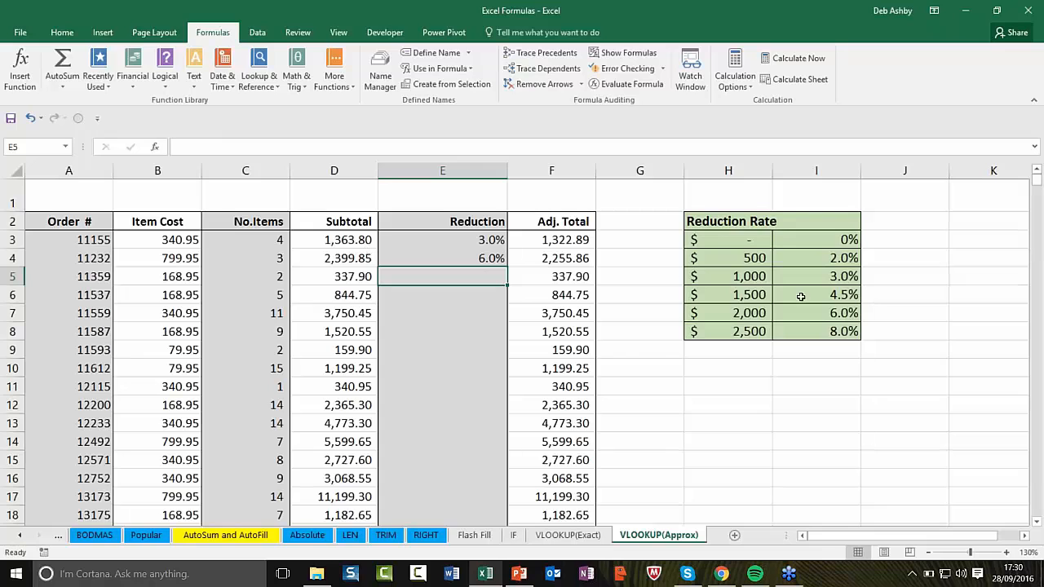
Step: Fill the VLOOKUP formula from E4 down the rest of the Reduction column and deselect the range
click(490, 260)
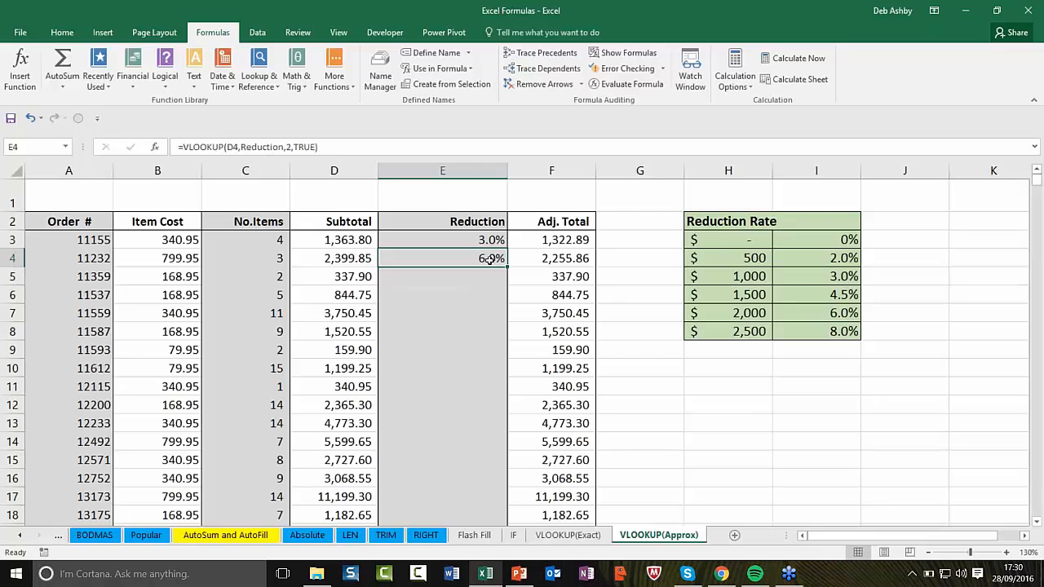
double_click(505, 267)
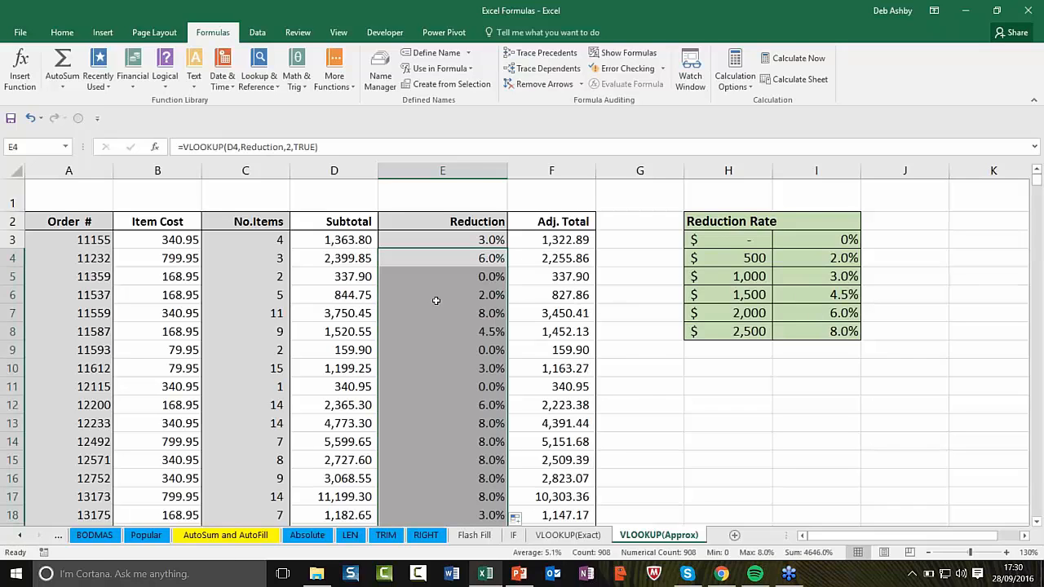
click(514, 297)
click(704, 451)
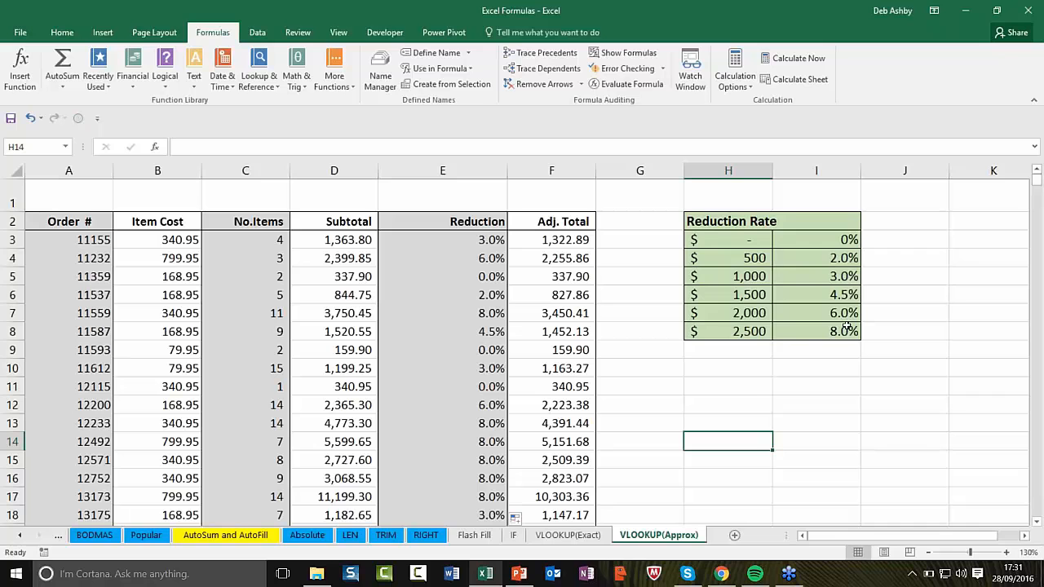
Step: Switch to the Excel Formulas presentation in PowerPoint and start the slide show from slide 2, the trainer's contact slide
click(517, 575)
click(187, 408)
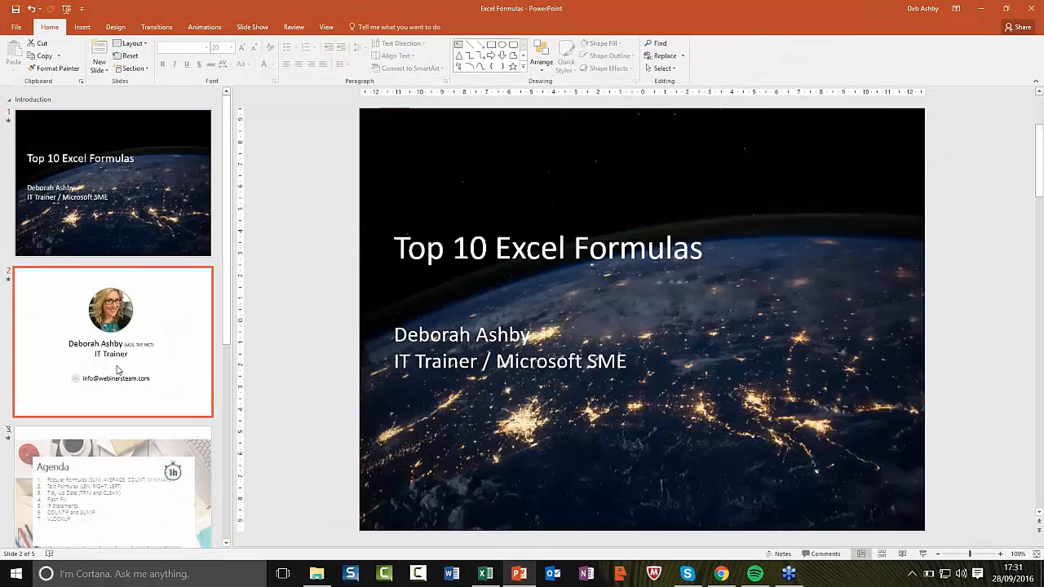
click(922, 554)
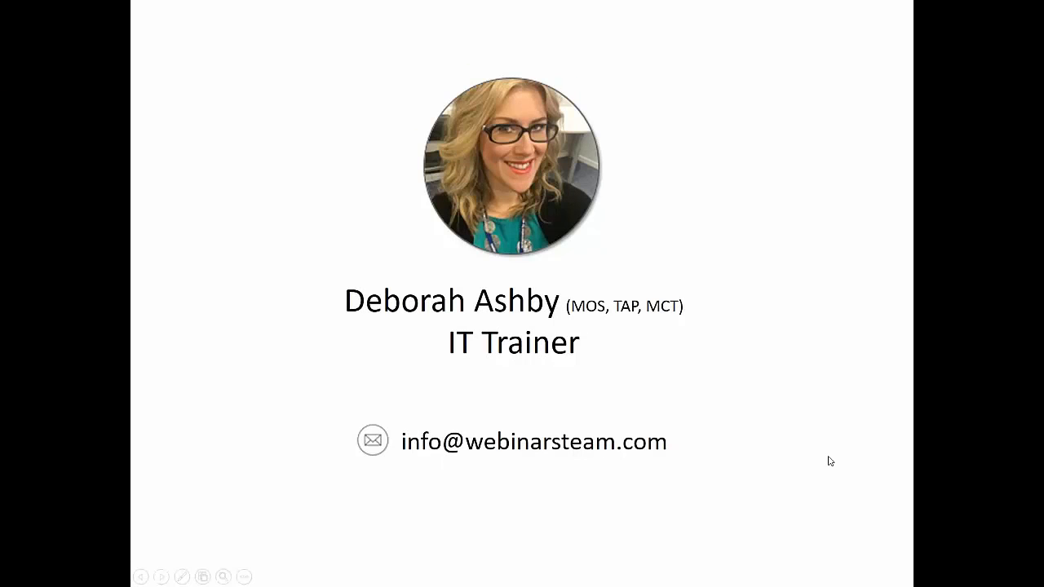